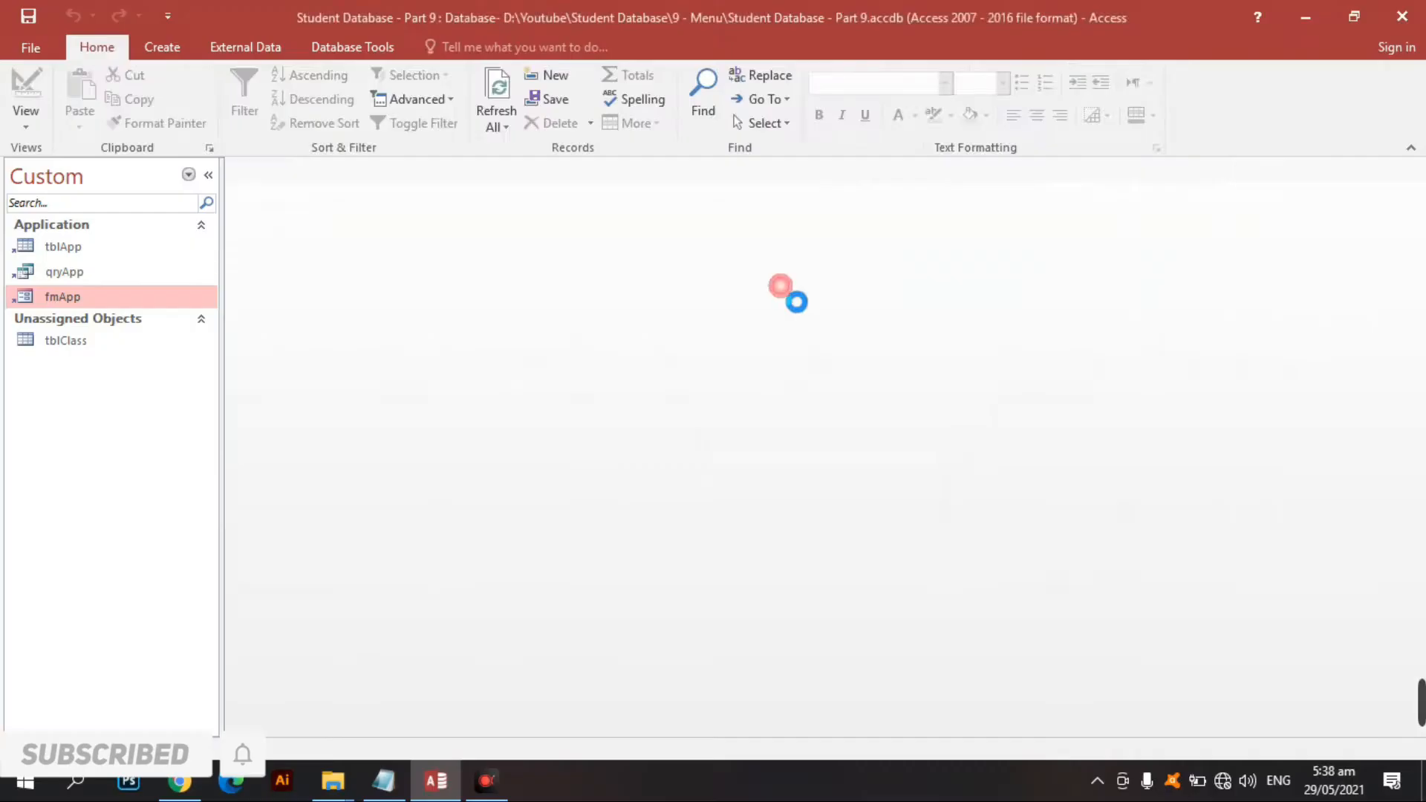
Step: Start a macro for the On Click event of the Excel command button on the fmApp form
left_click_drag(499, 734, 999, 731)
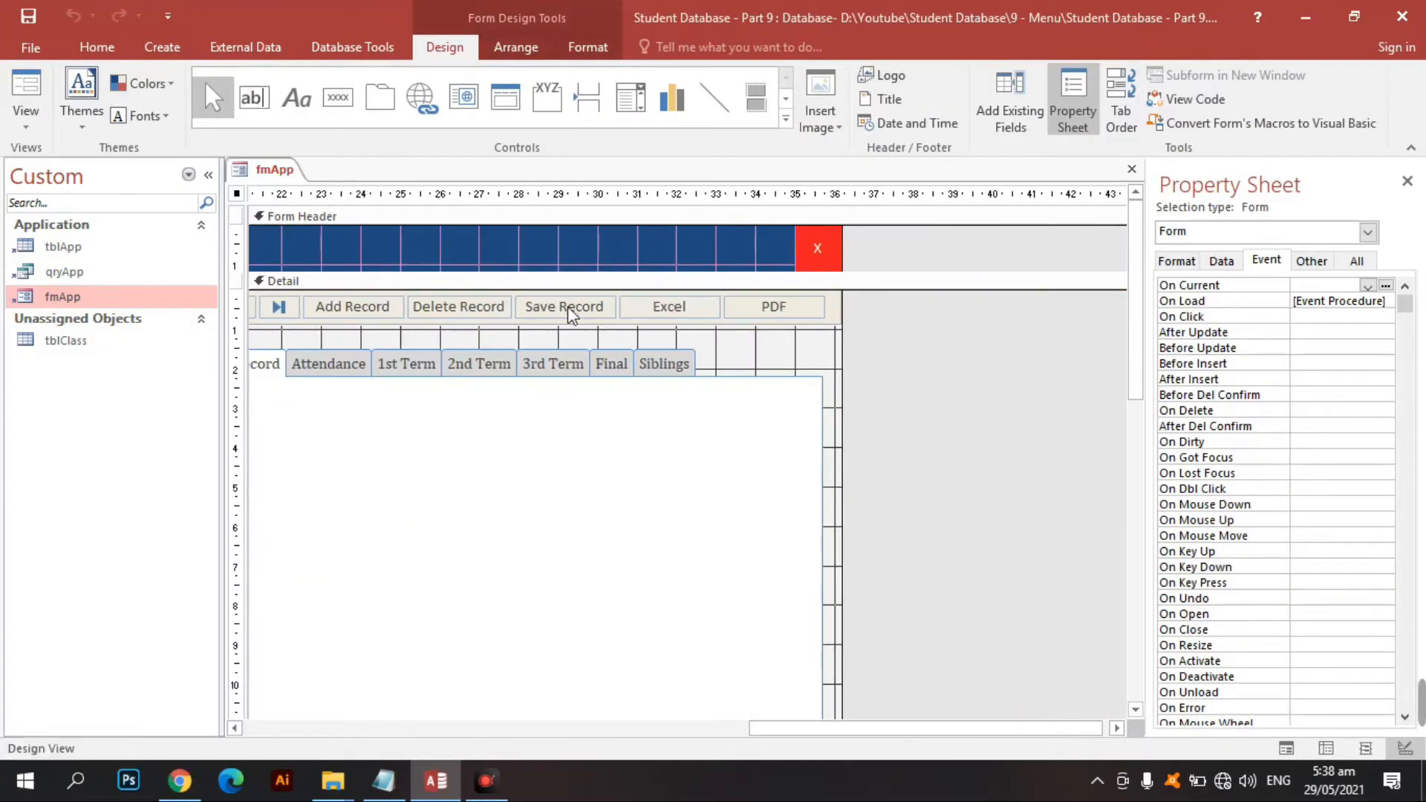
left_click(651, 307)
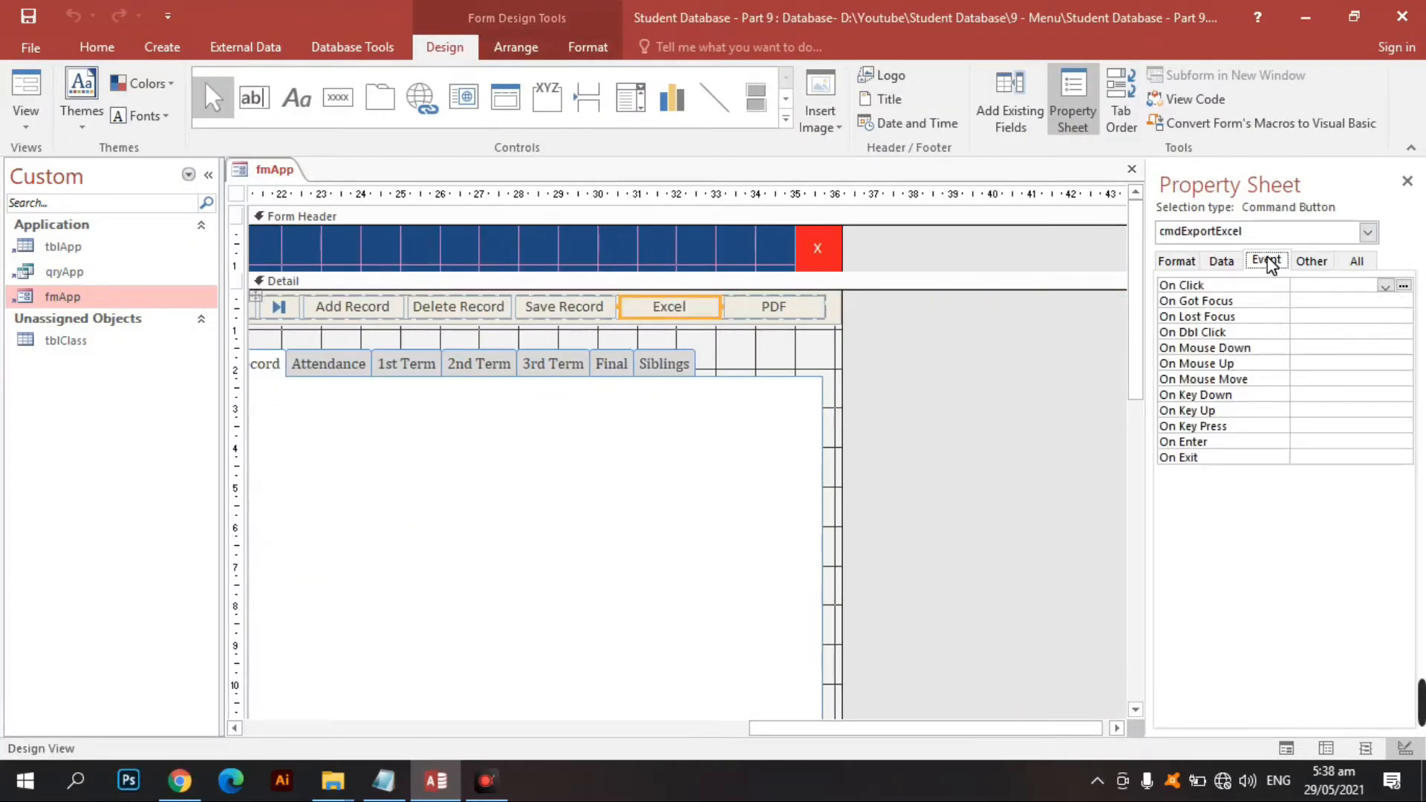
left_click(1373, 286)
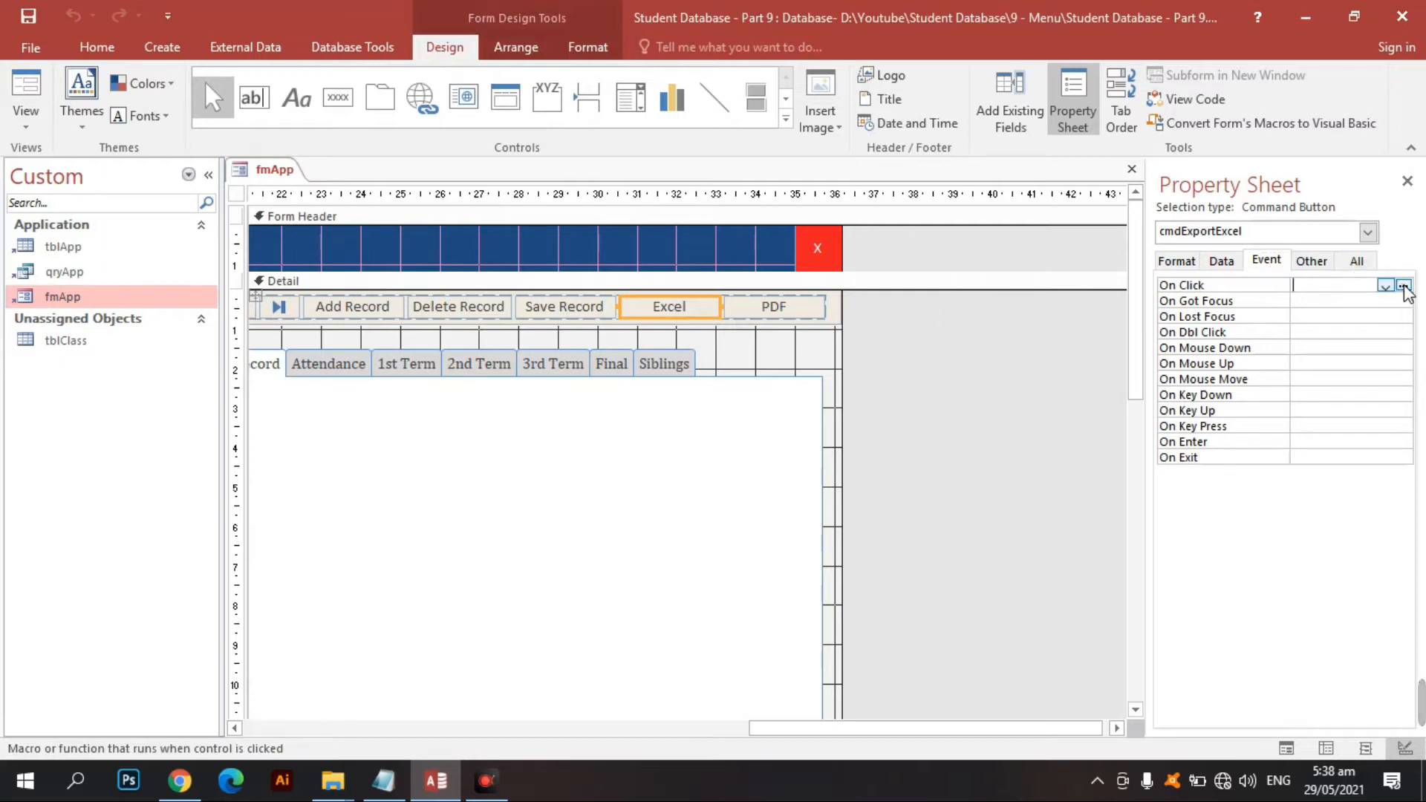
left_click(1403, 287)
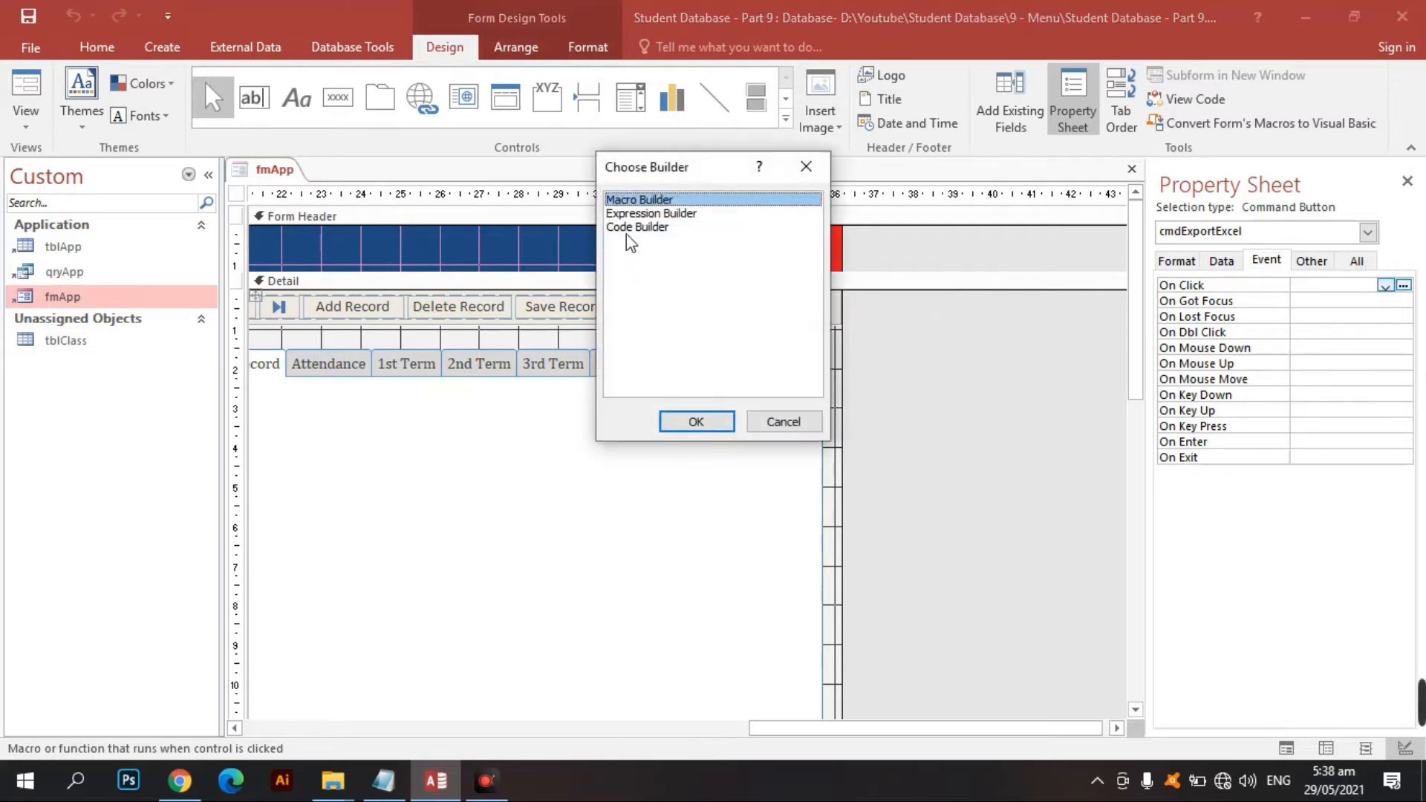
double_click(667, 201)
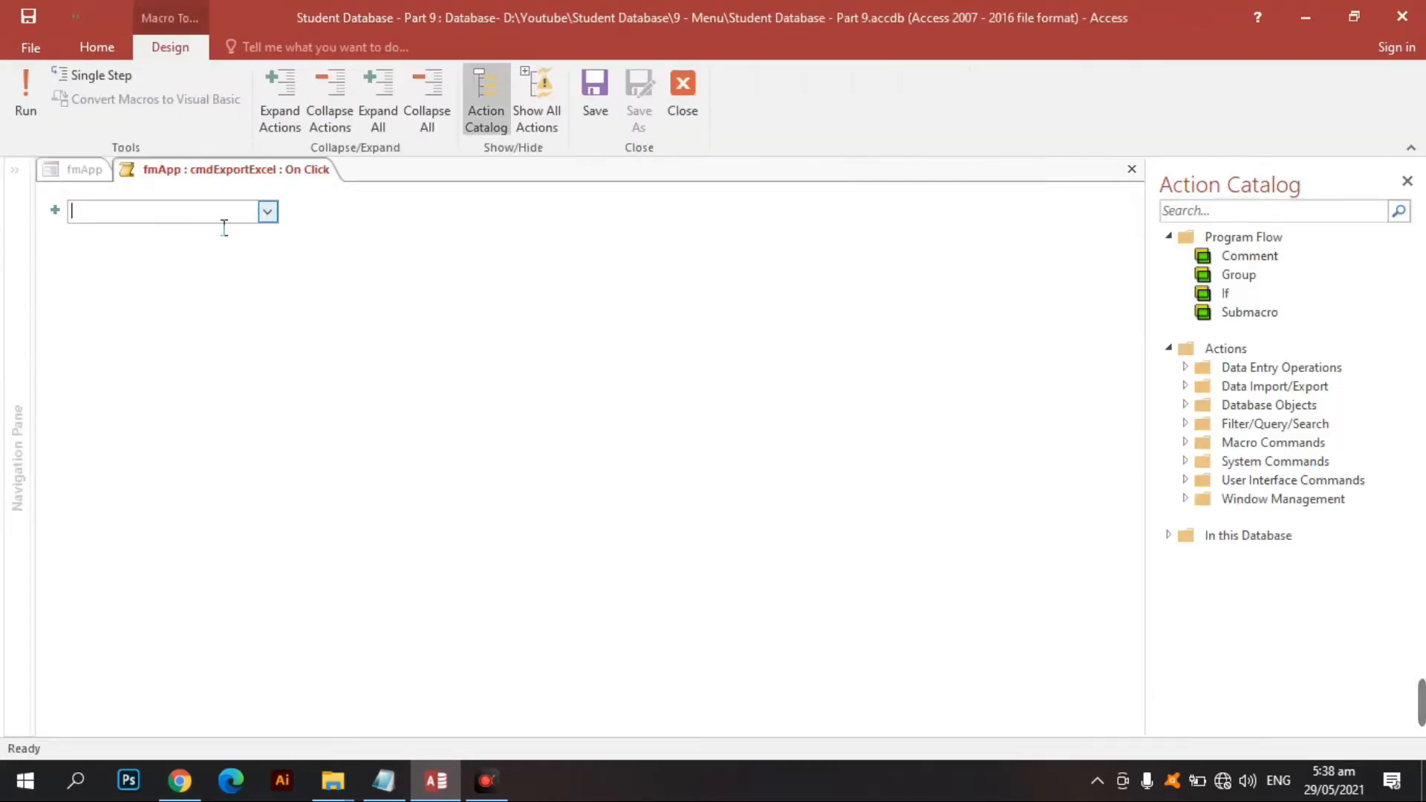
Step: Add an ExportWithFormatting action to the Excel button's macro
left_click(224, 226)
type("ExportWithFormatting")
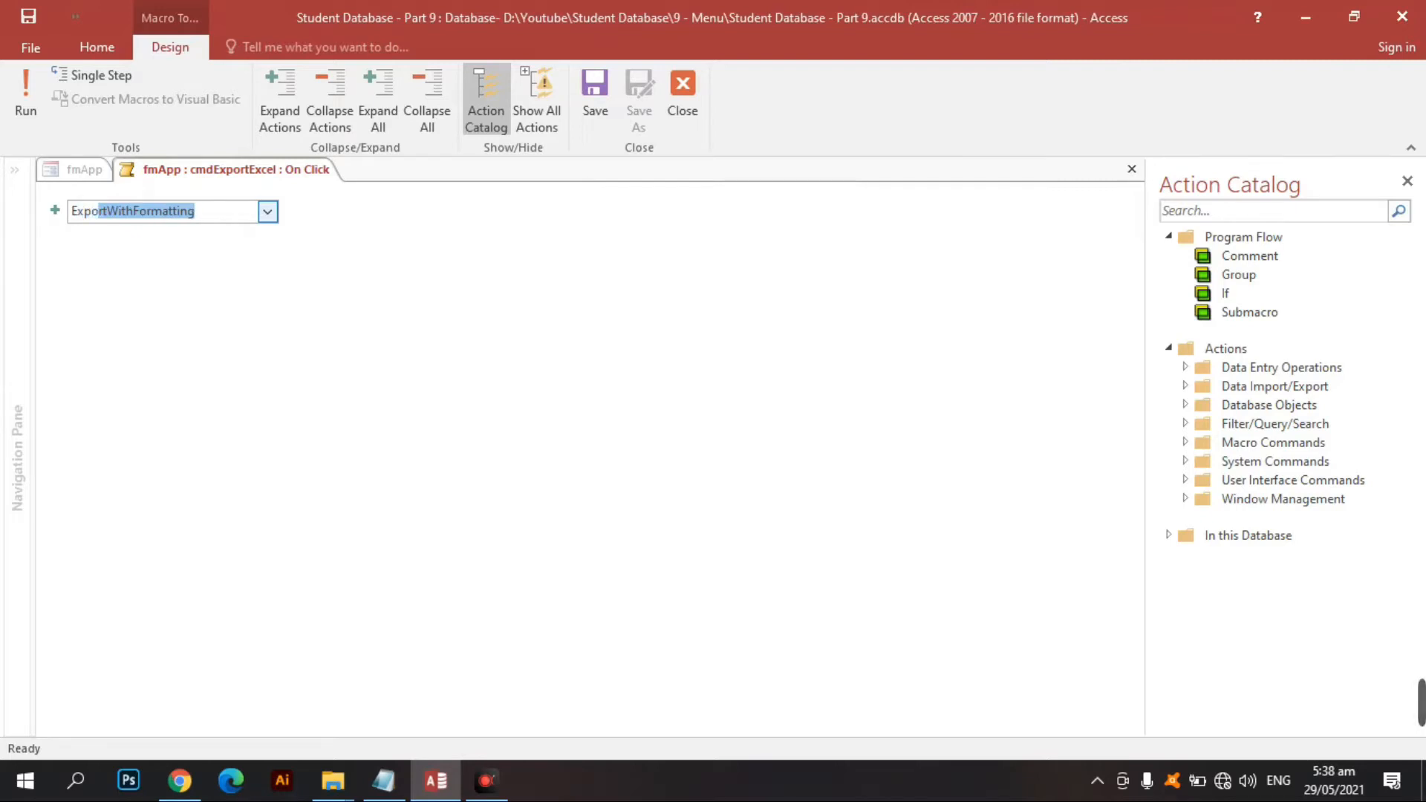
key("Return")
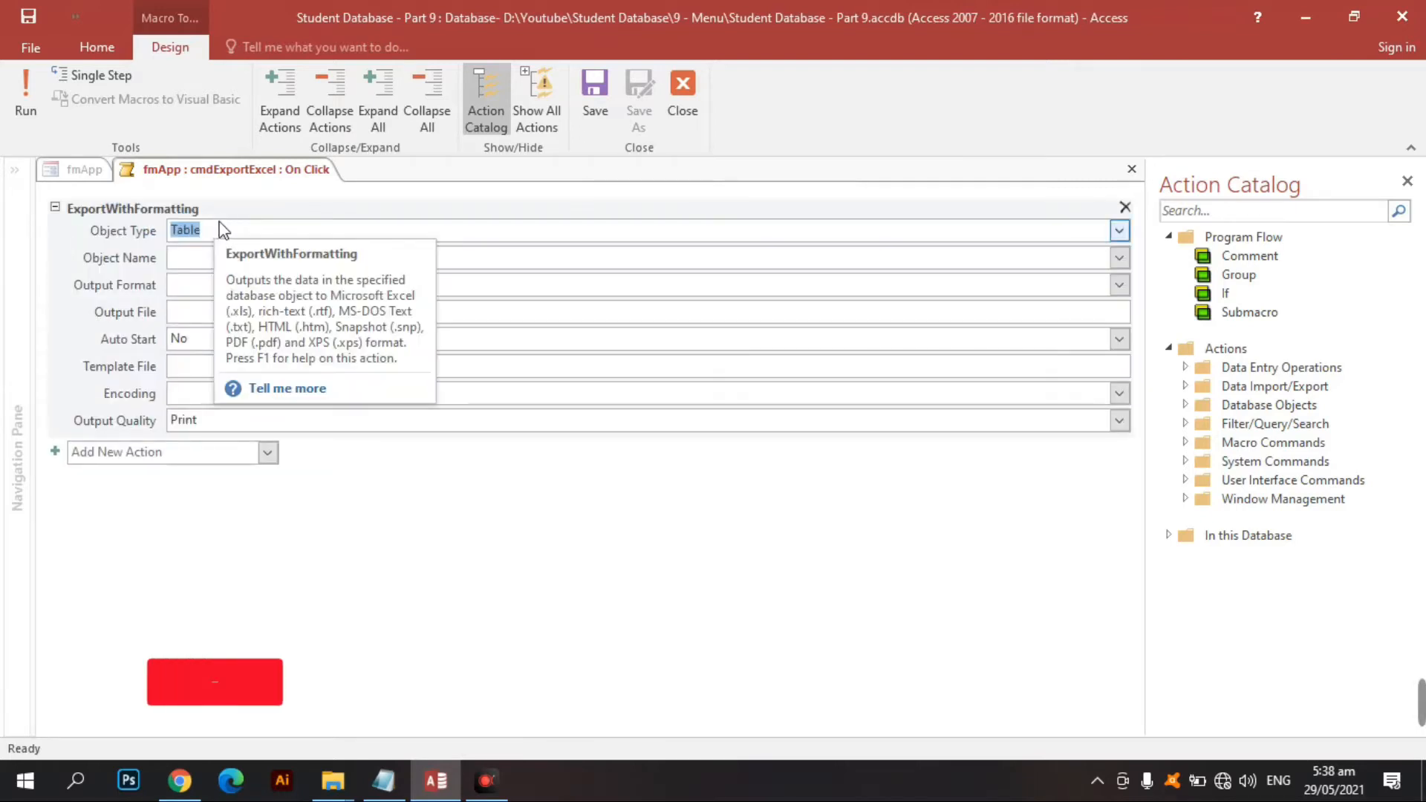
Step: Set the export action's object type to Query and its object name to qryApp
left_click(225, 228)
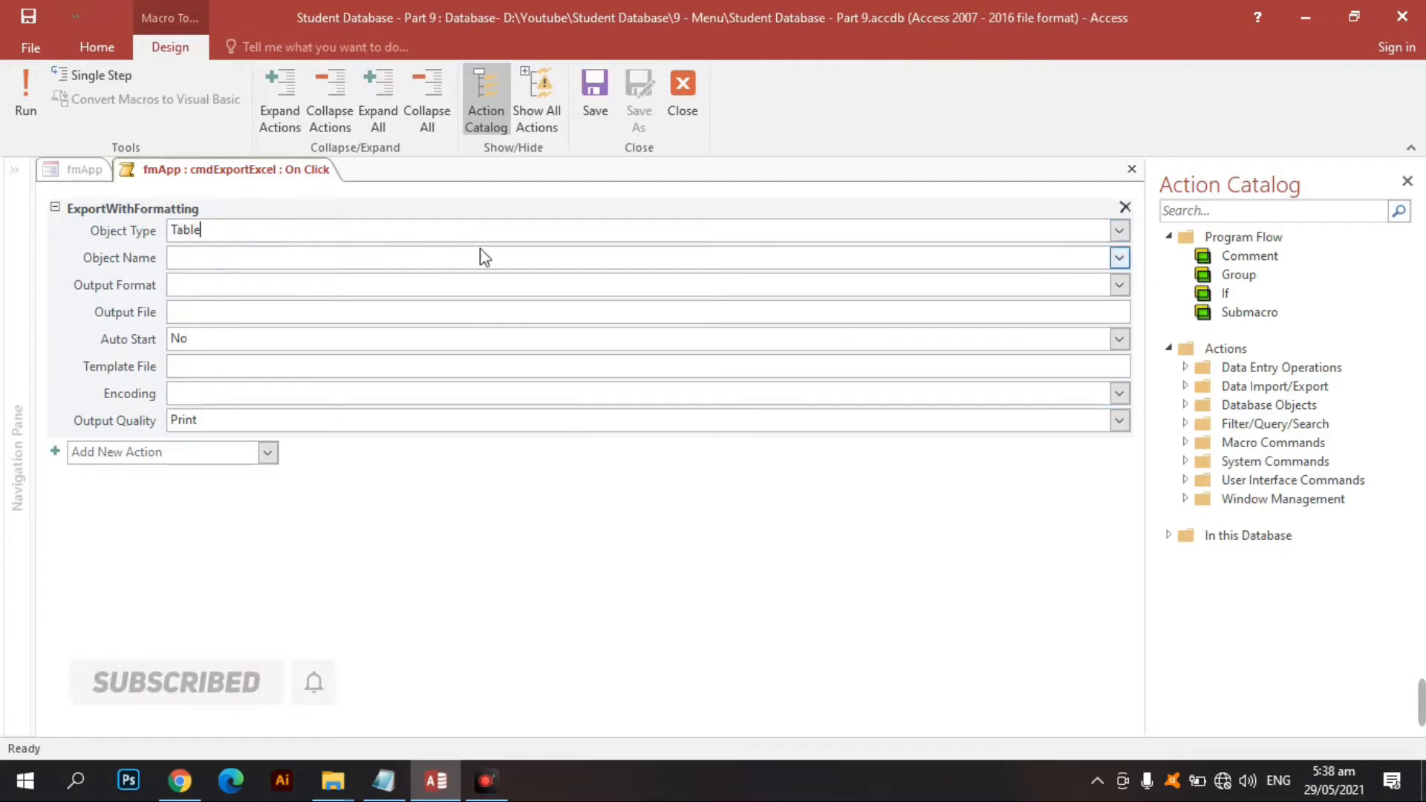
left_click_drag(229, 232, 122, 245)
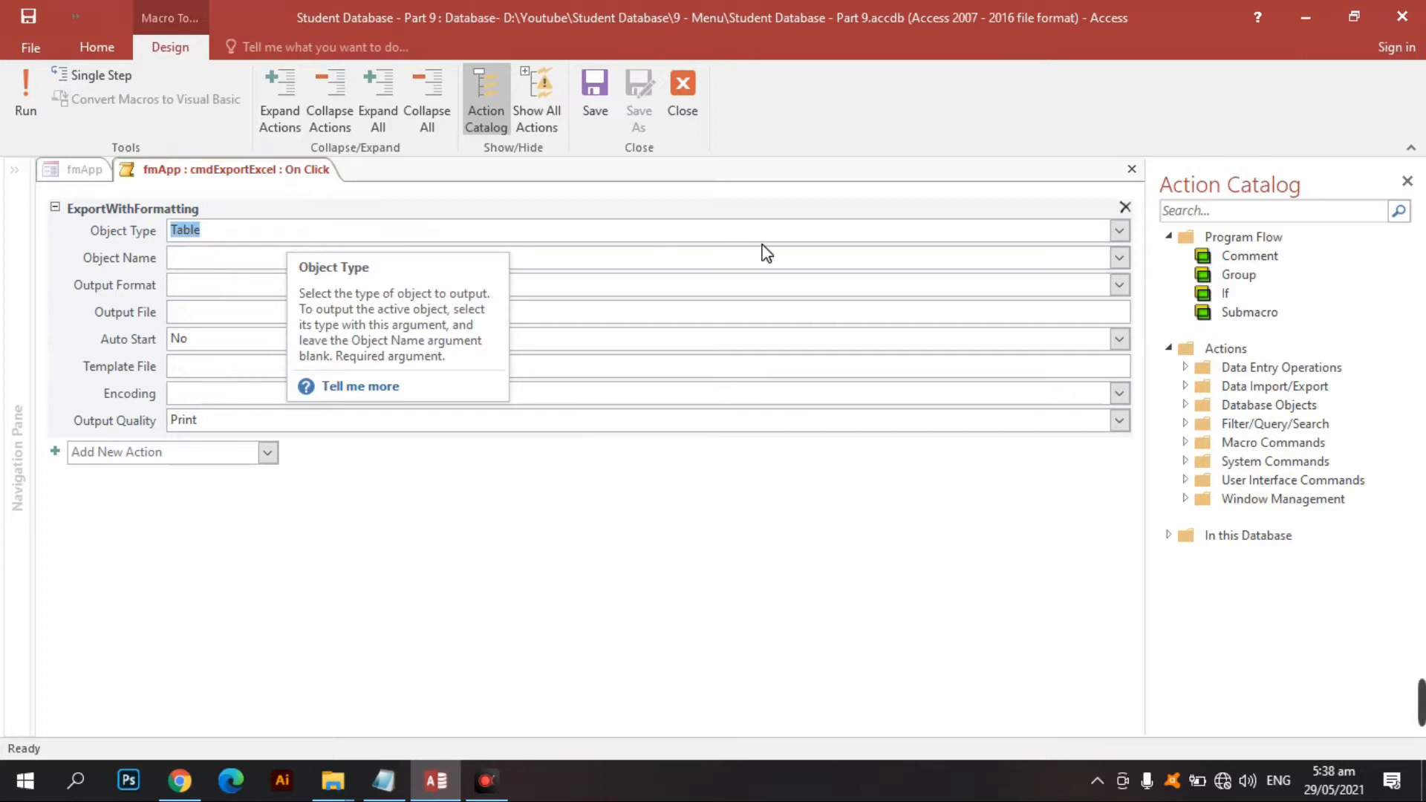
left_click(1121, 233)
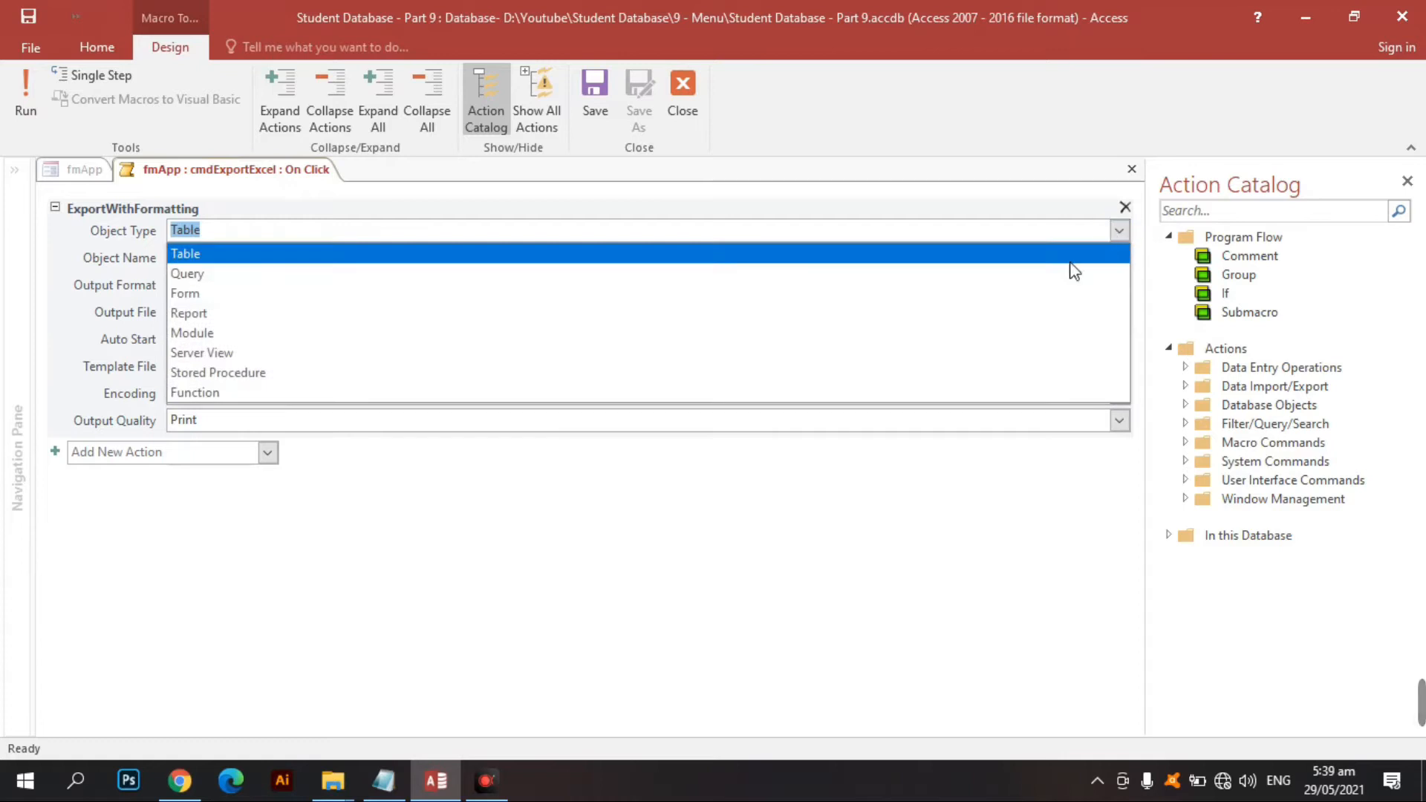
left_click(1039, 275)
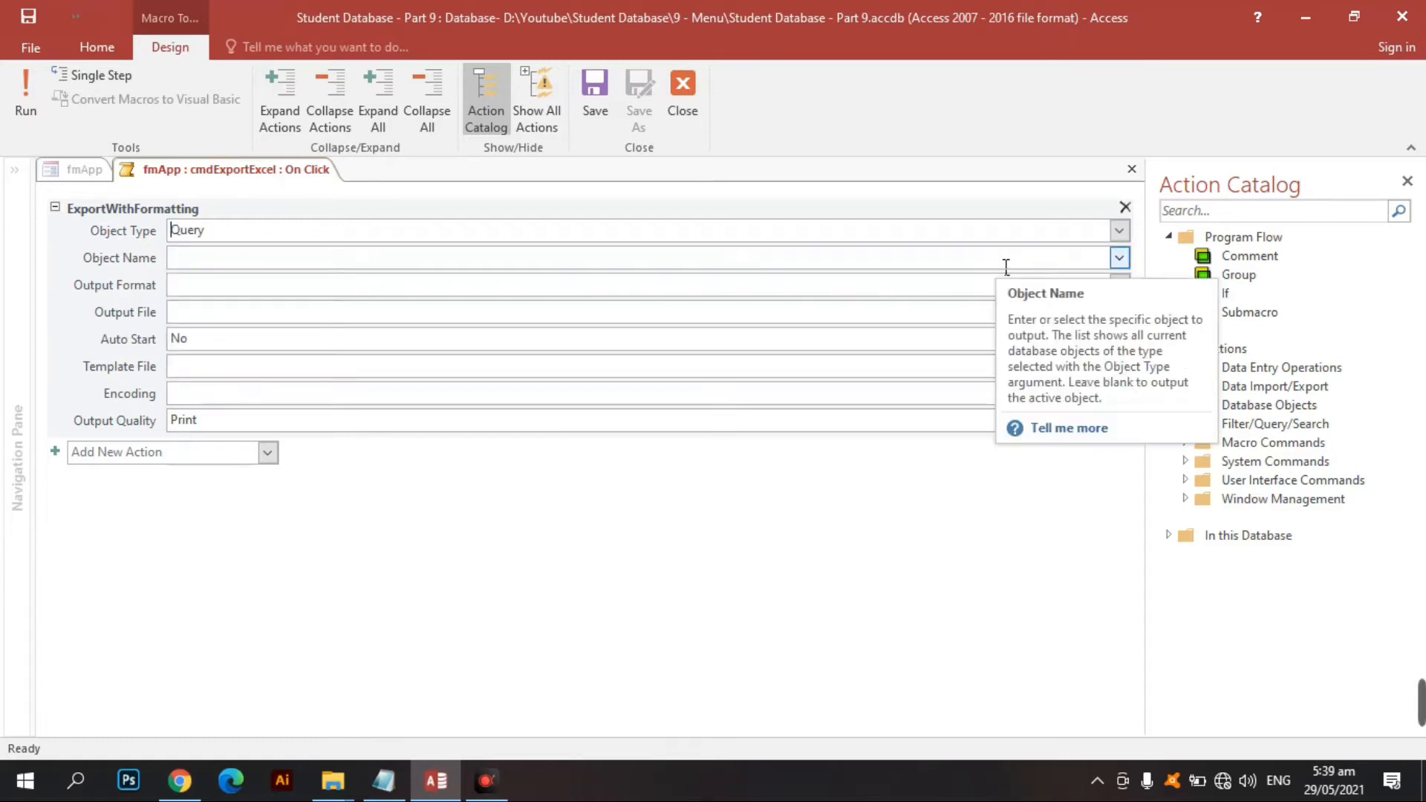
left_click(996, 255)
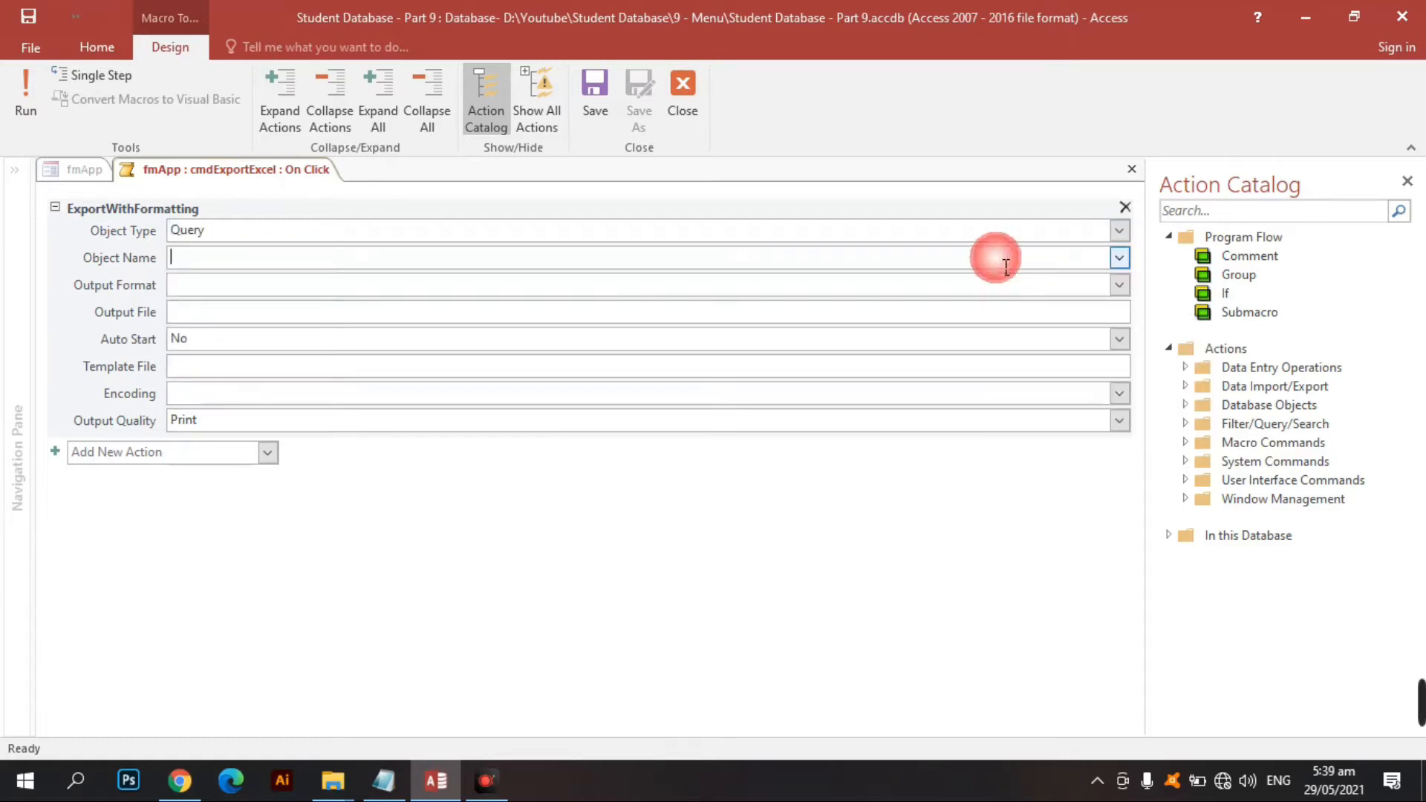
left_click(1121, 259)
left_click(773, 283)
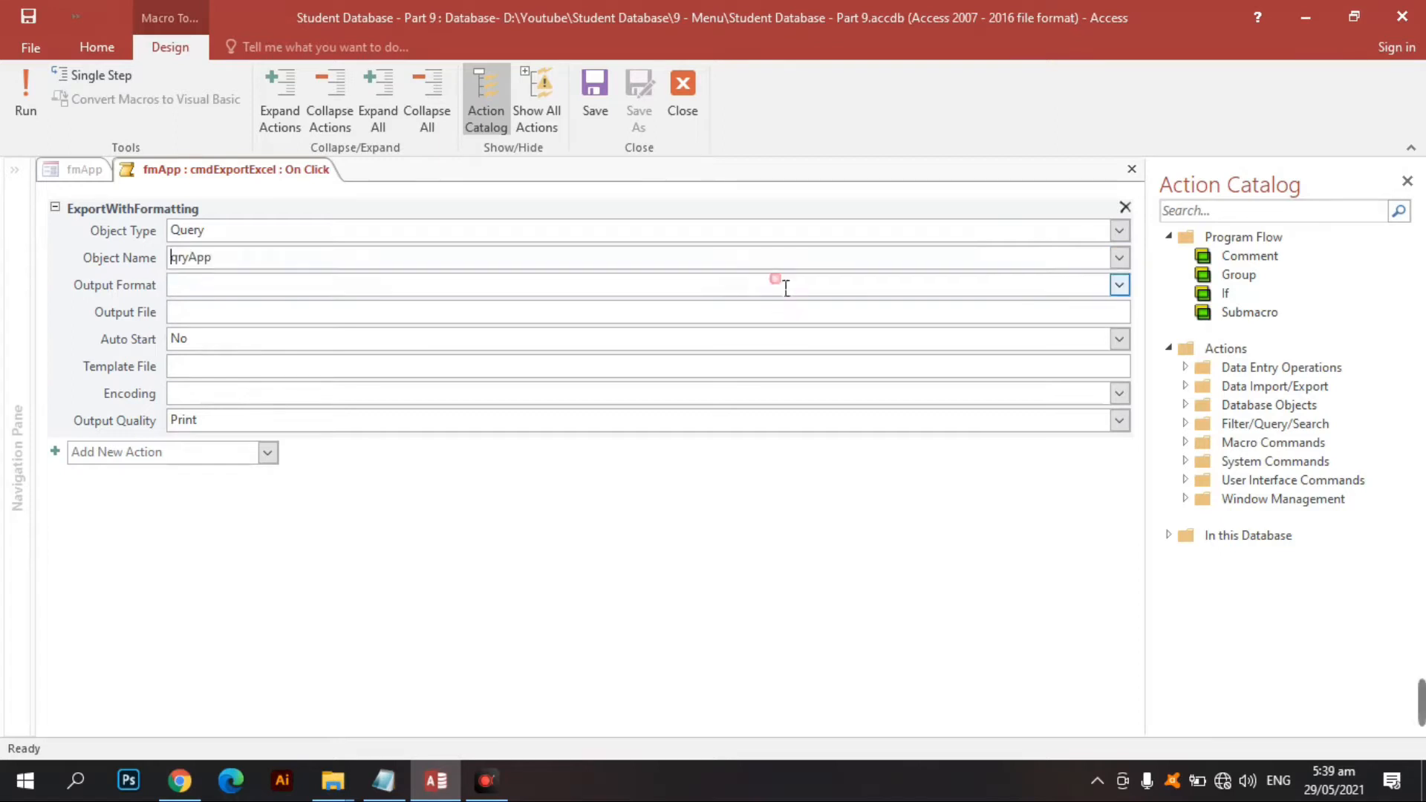
Step: Set the export action's output format to Excel Workbook (*.xlsx) and its output file to qryApp.xlsx
left_click(732, 295)
left_click(955, 287)
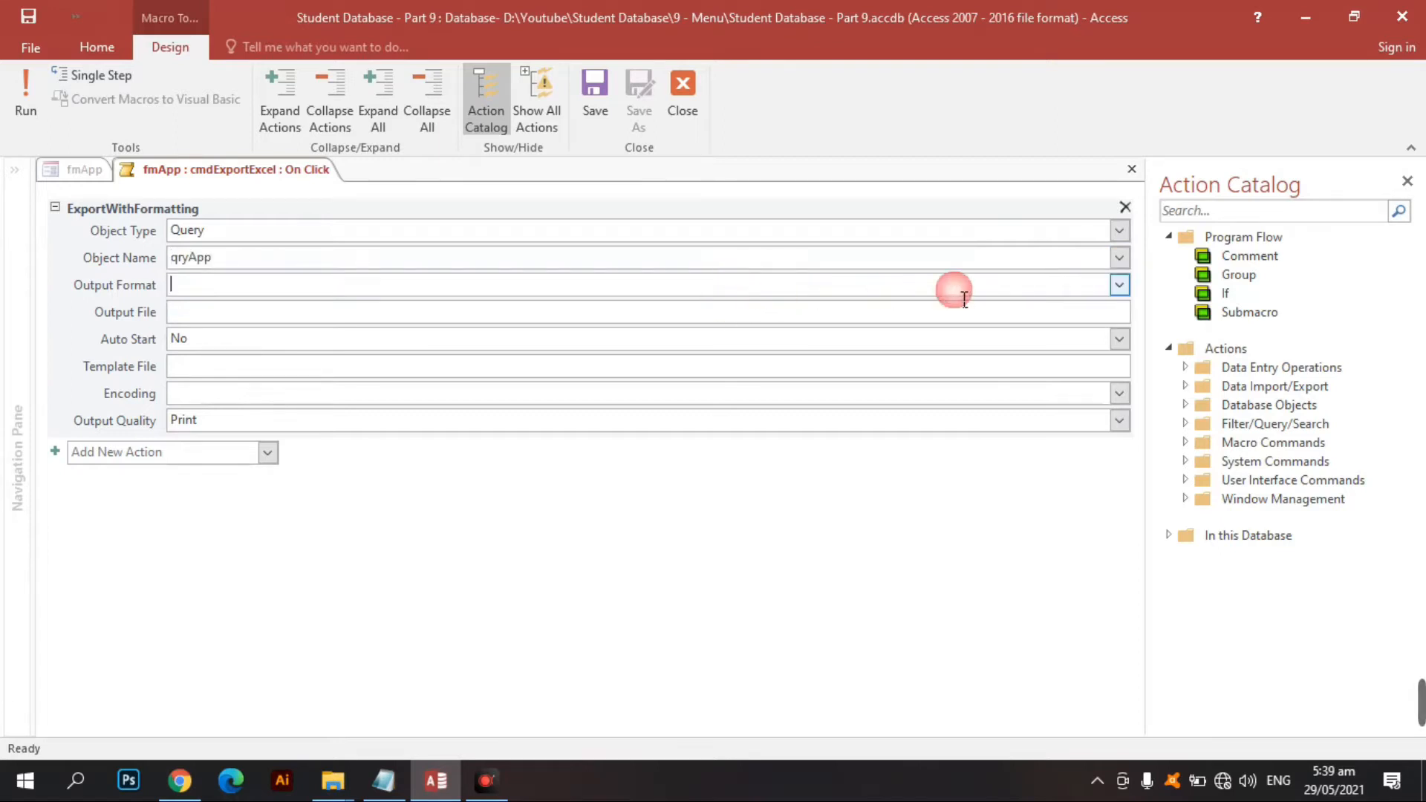
left_click(1119, 287)
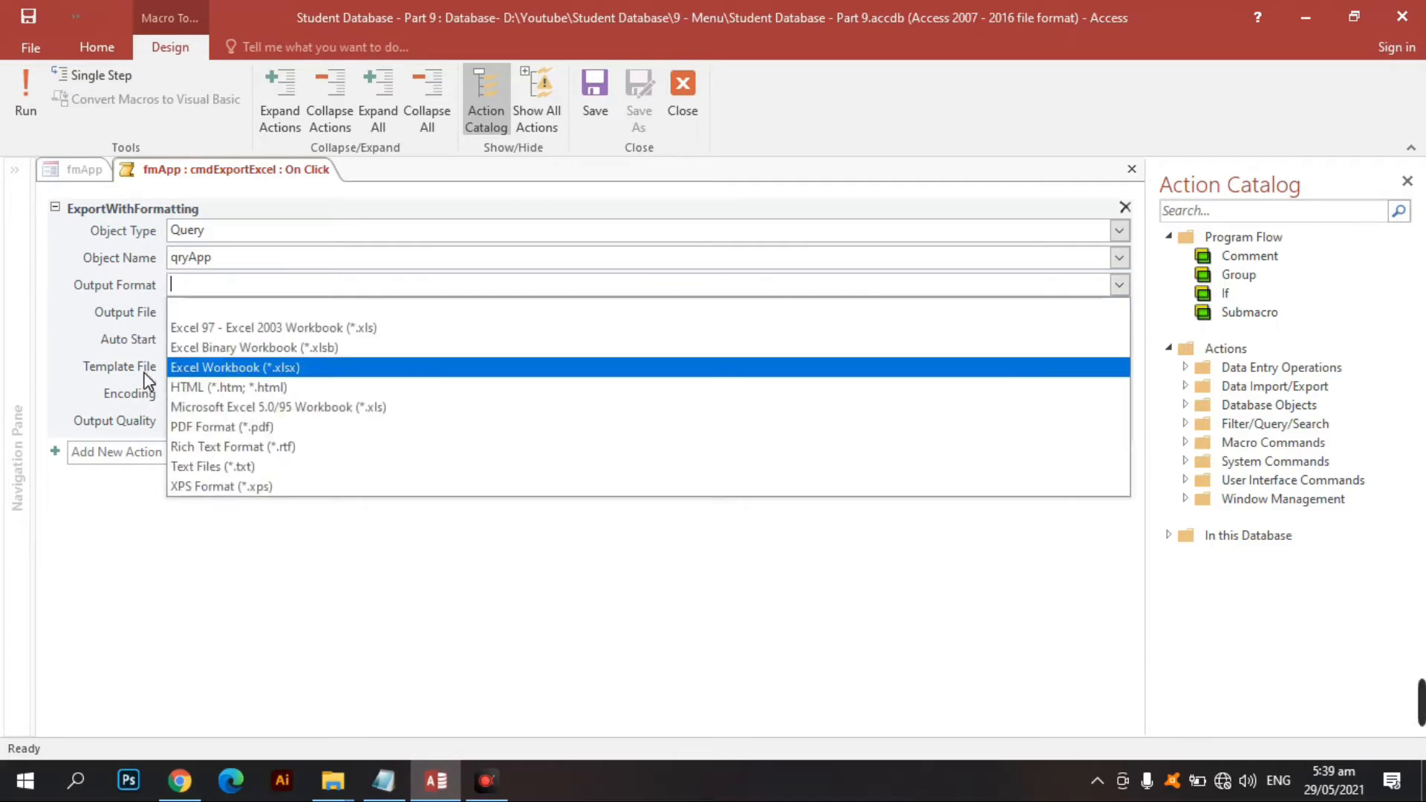
left_click(257, 368)
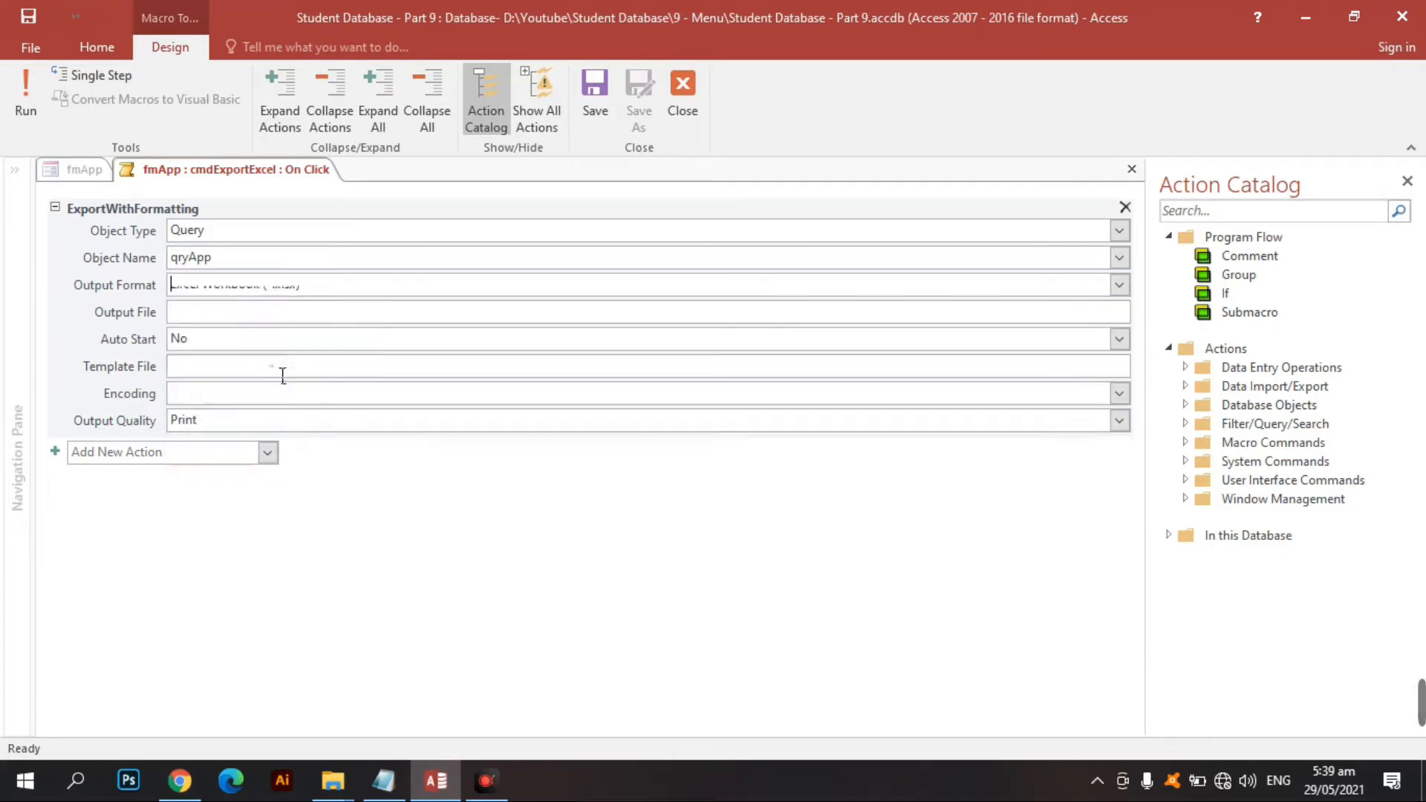
left_click(231, 317)
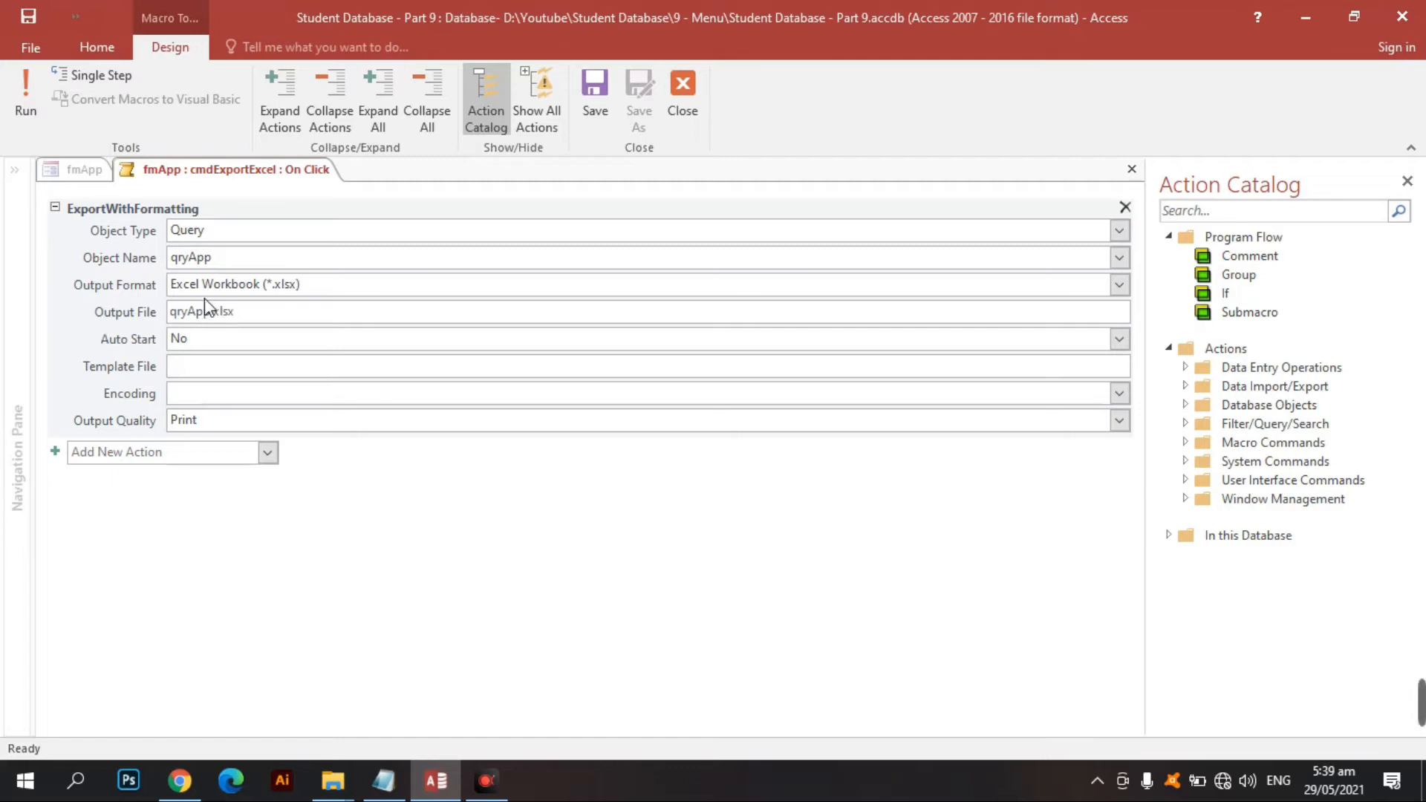
left_click_drag(263, 320, 229, 334)
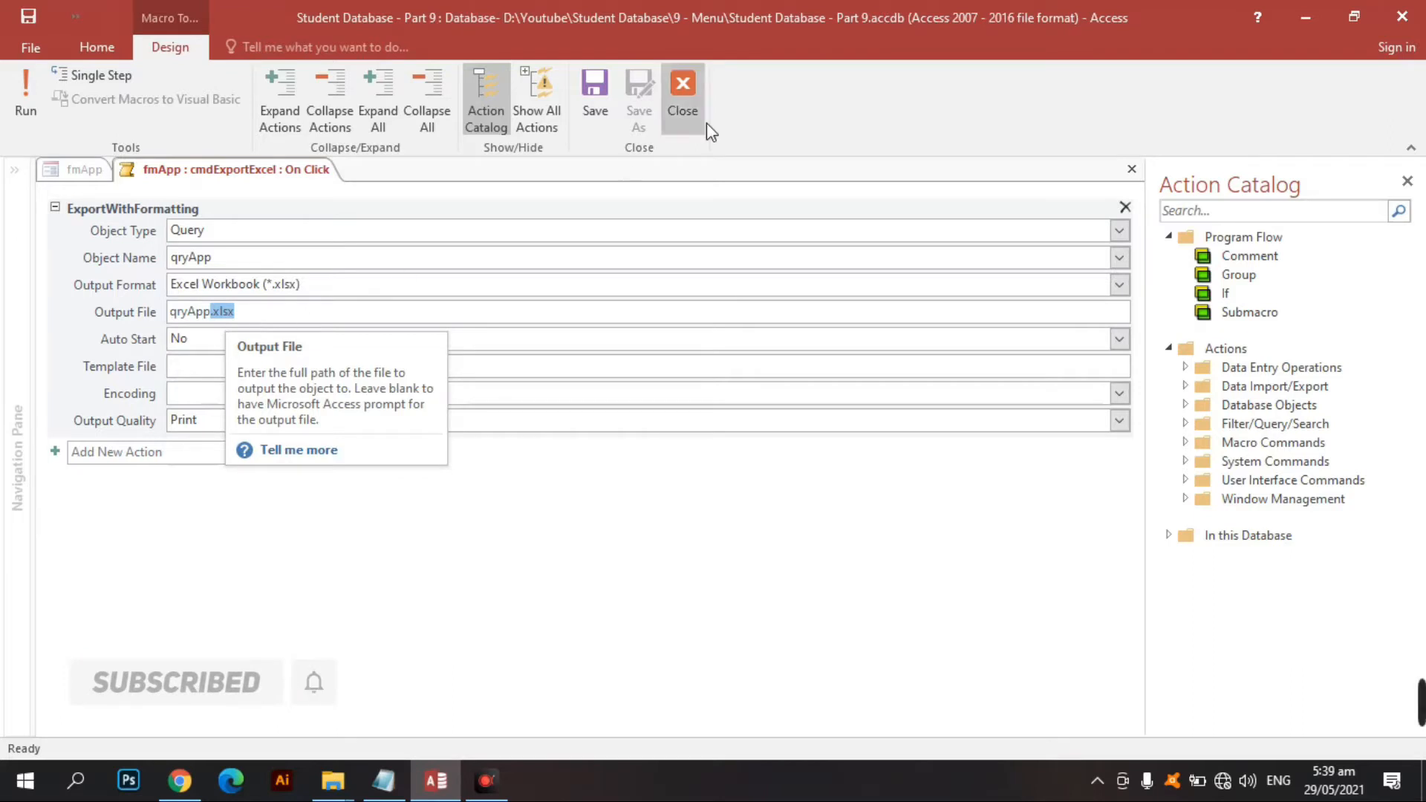
Step: Save and close the Excel button's macro and show the form in Form View
left_click(612, 110)
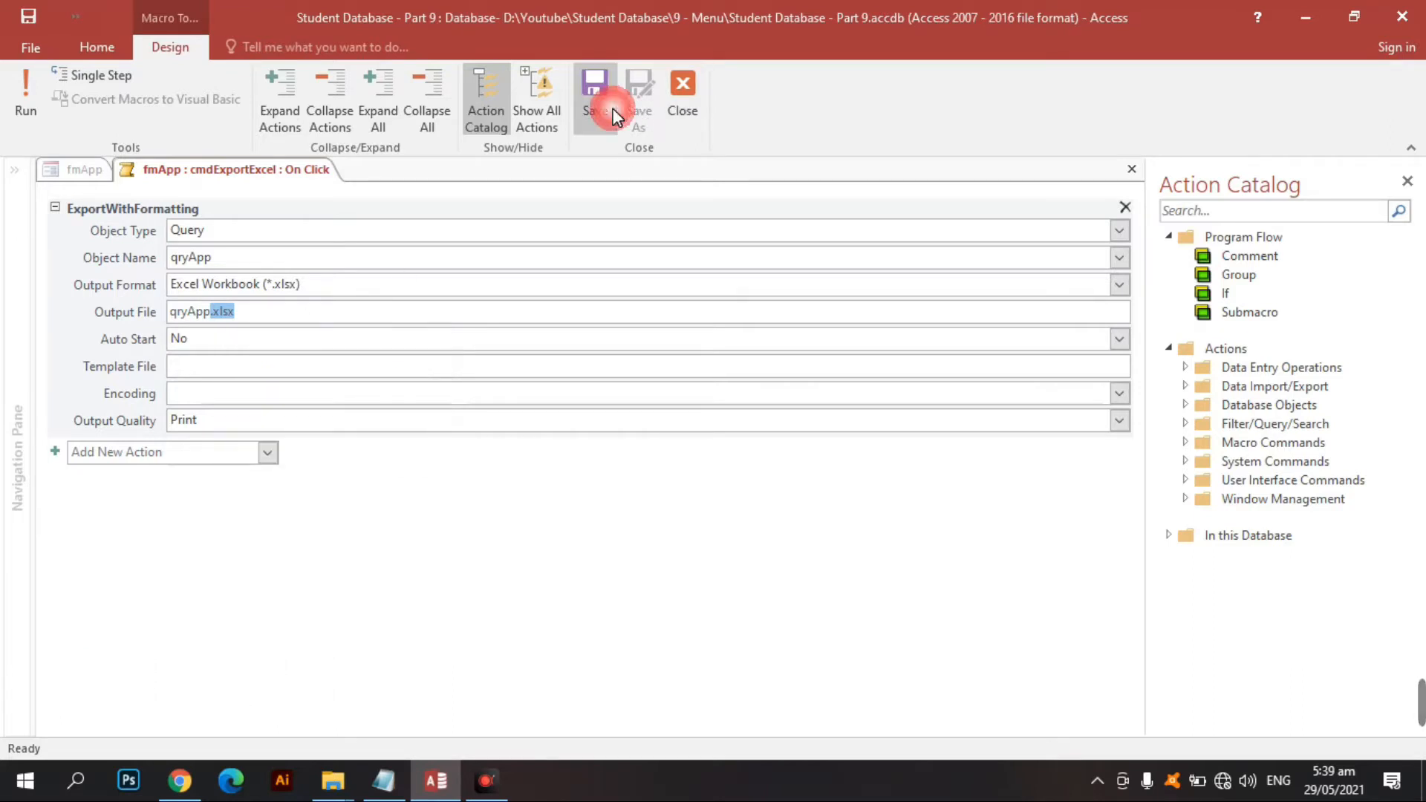
left_click(682, 104)
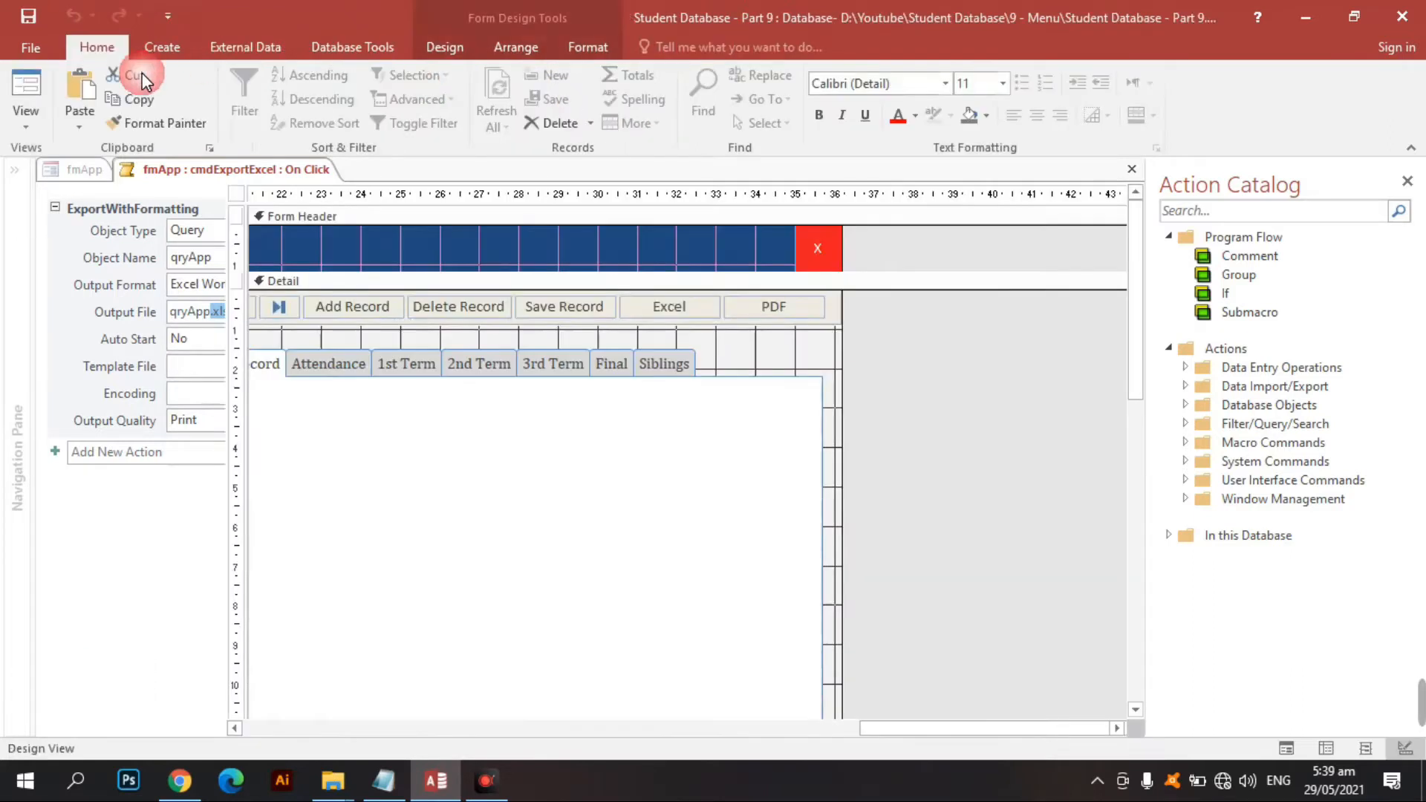
left_click(28, 87)
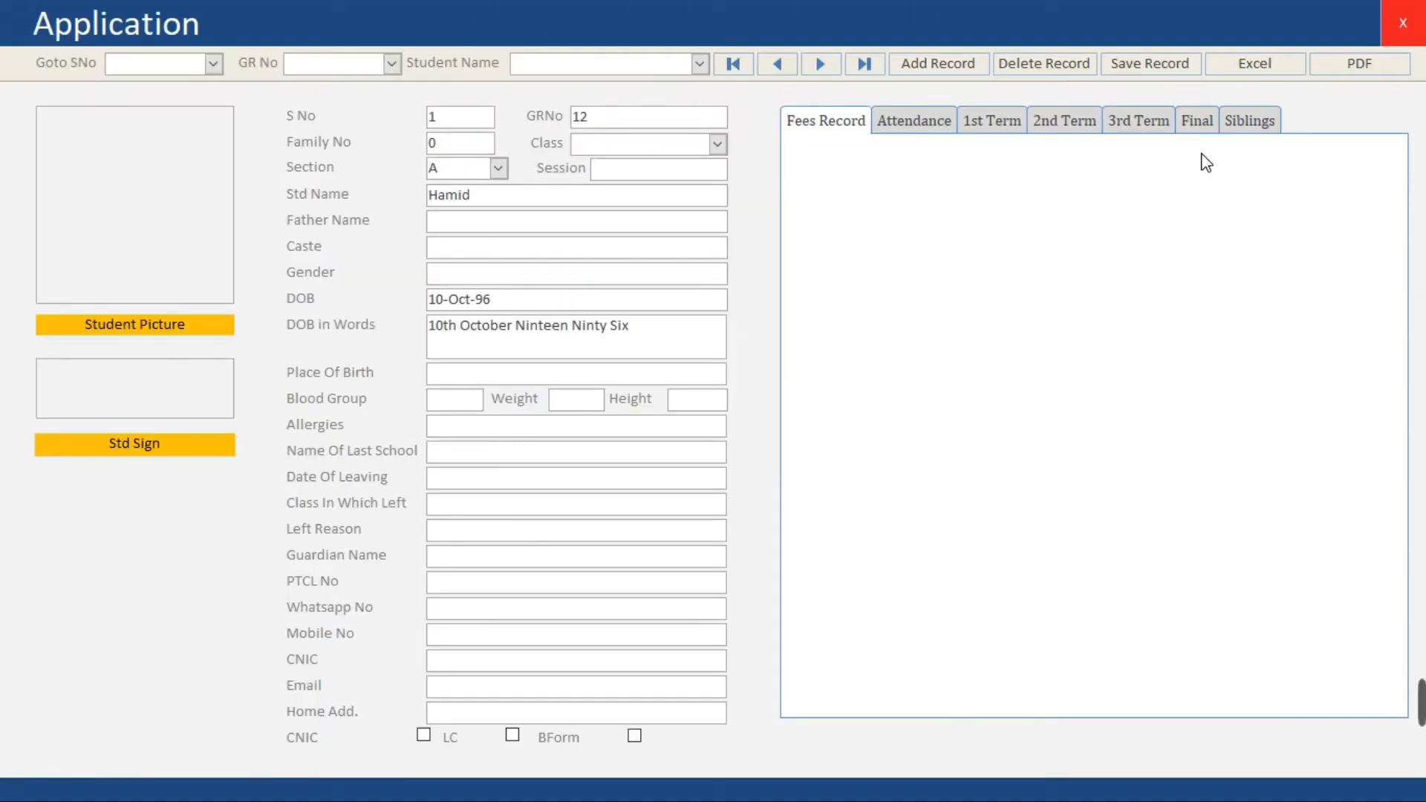
Step: Switch to the Documents folder in File Explorer and permanently delete the old qryApp.xlsx file
key("alt+Tab")
key("alt+Tab")
key("alt+Tab")
key("alt+Tab")
key("alt+Tab")
key("alt+Tab")
key("alt+Tab")
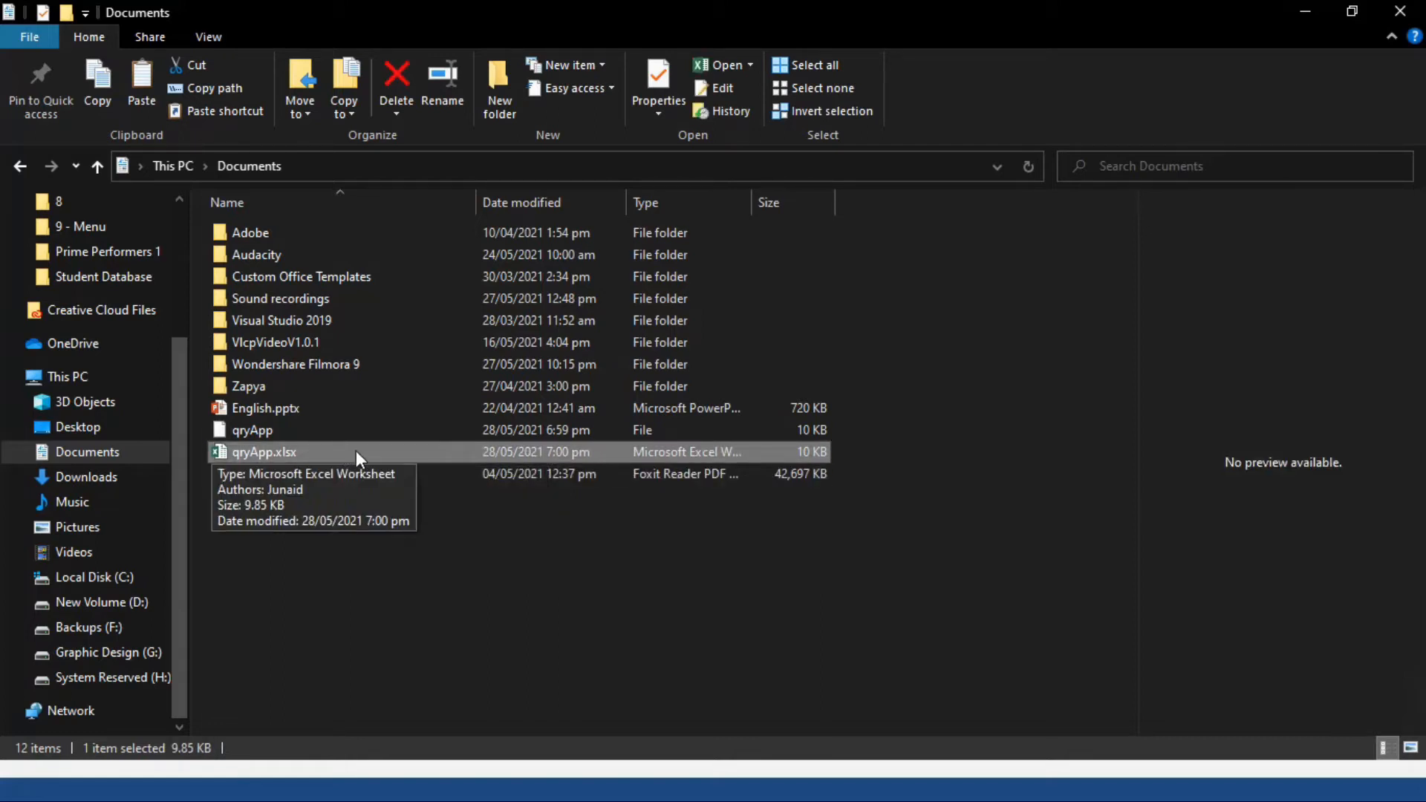
key("shift+Delete")
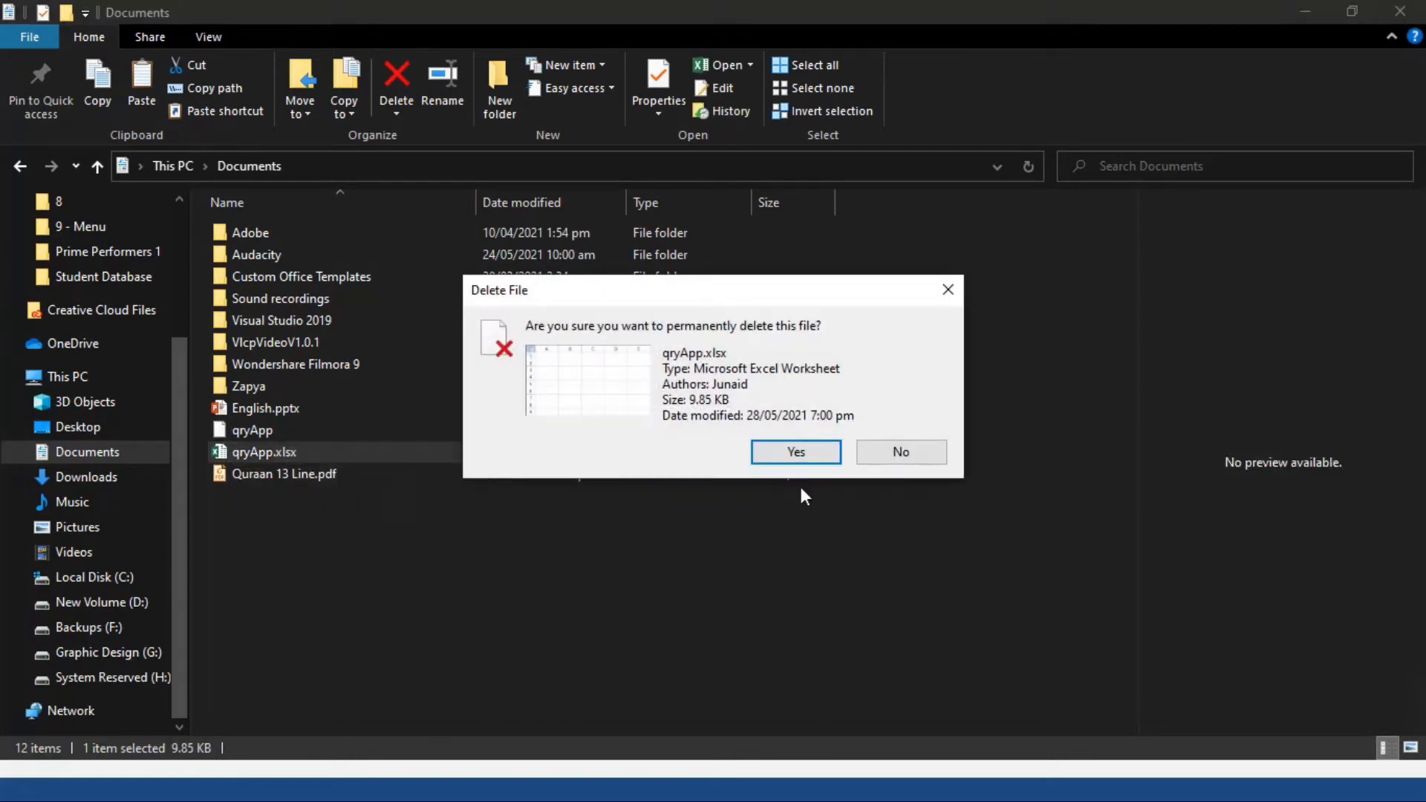
left_click(826, 453)
Step: Return to the Access form, run its Excel export, and locate the new qryApp.xlsx in the Documents folder
key("alt+Tab")
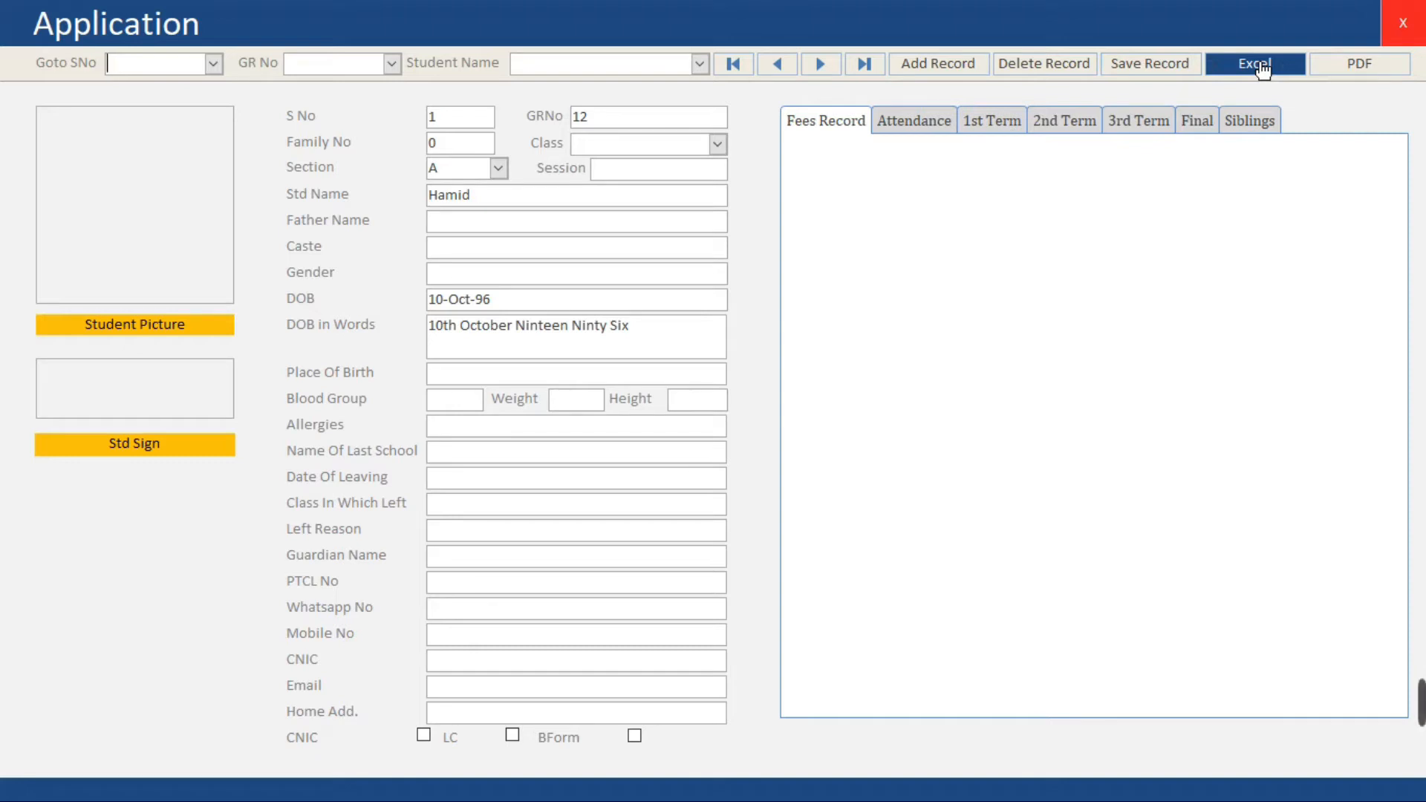
key("alt+Tab")
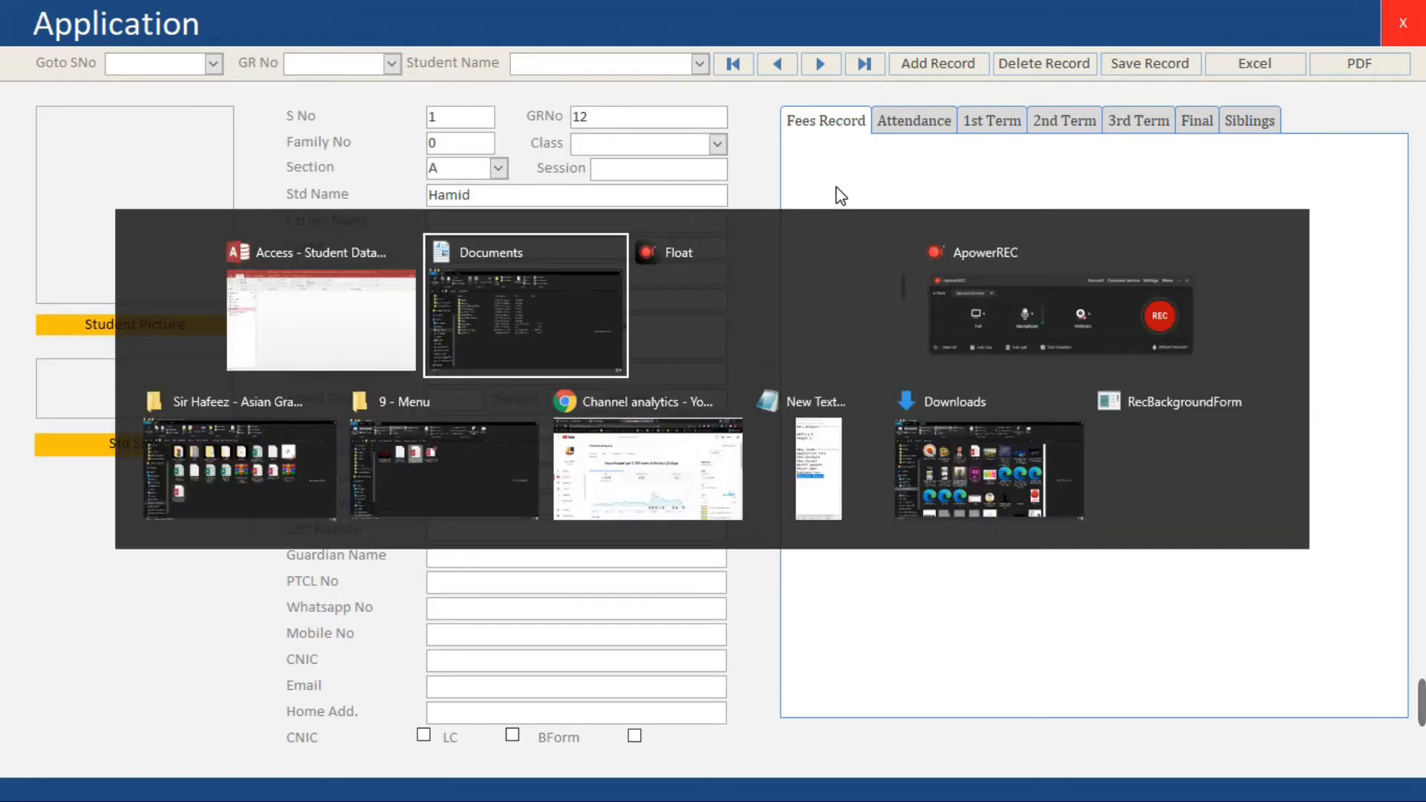
left_click(310, 474)
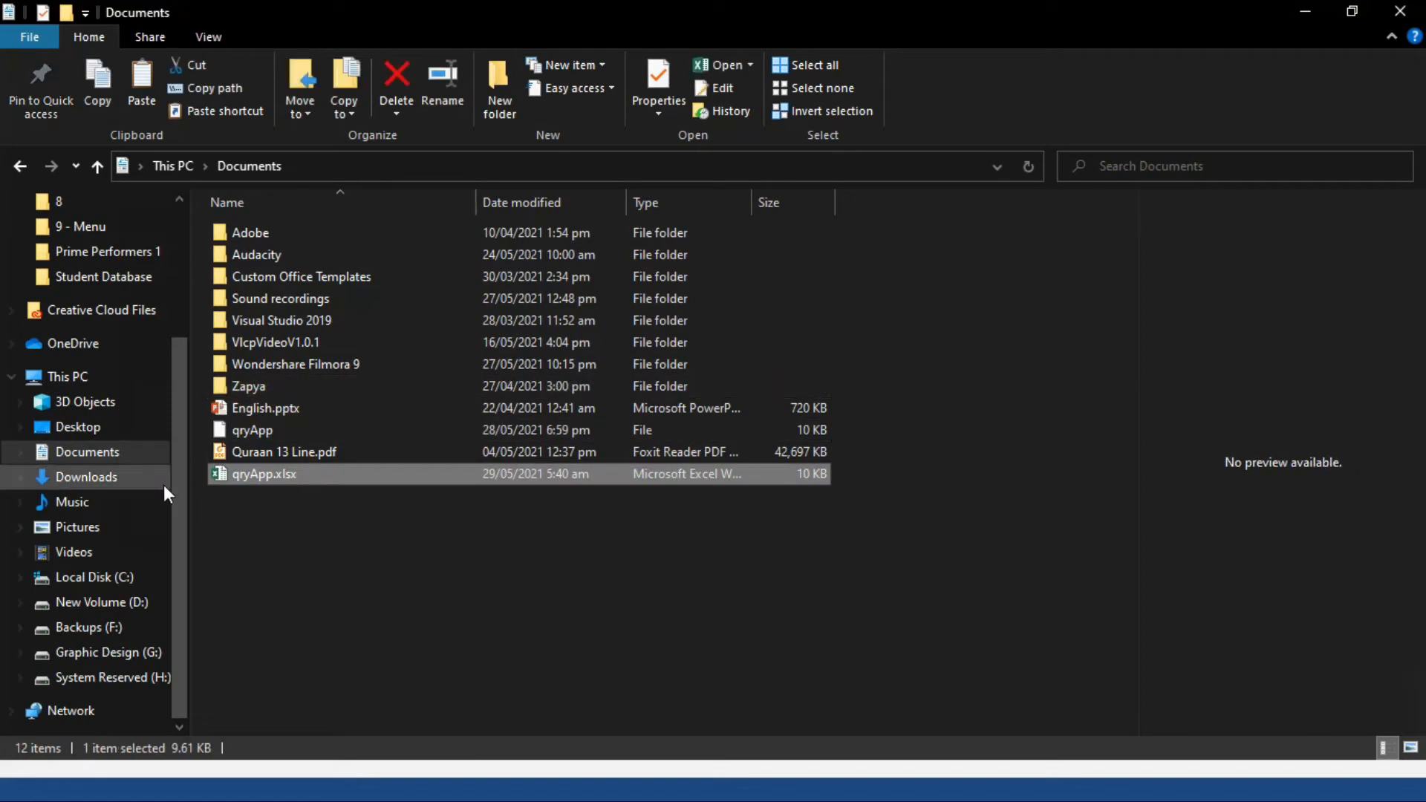
Step: Open the exported qryApp.xlsx in Excel, examine the student record in row 2, and close the workbook
left_click(261, 474)
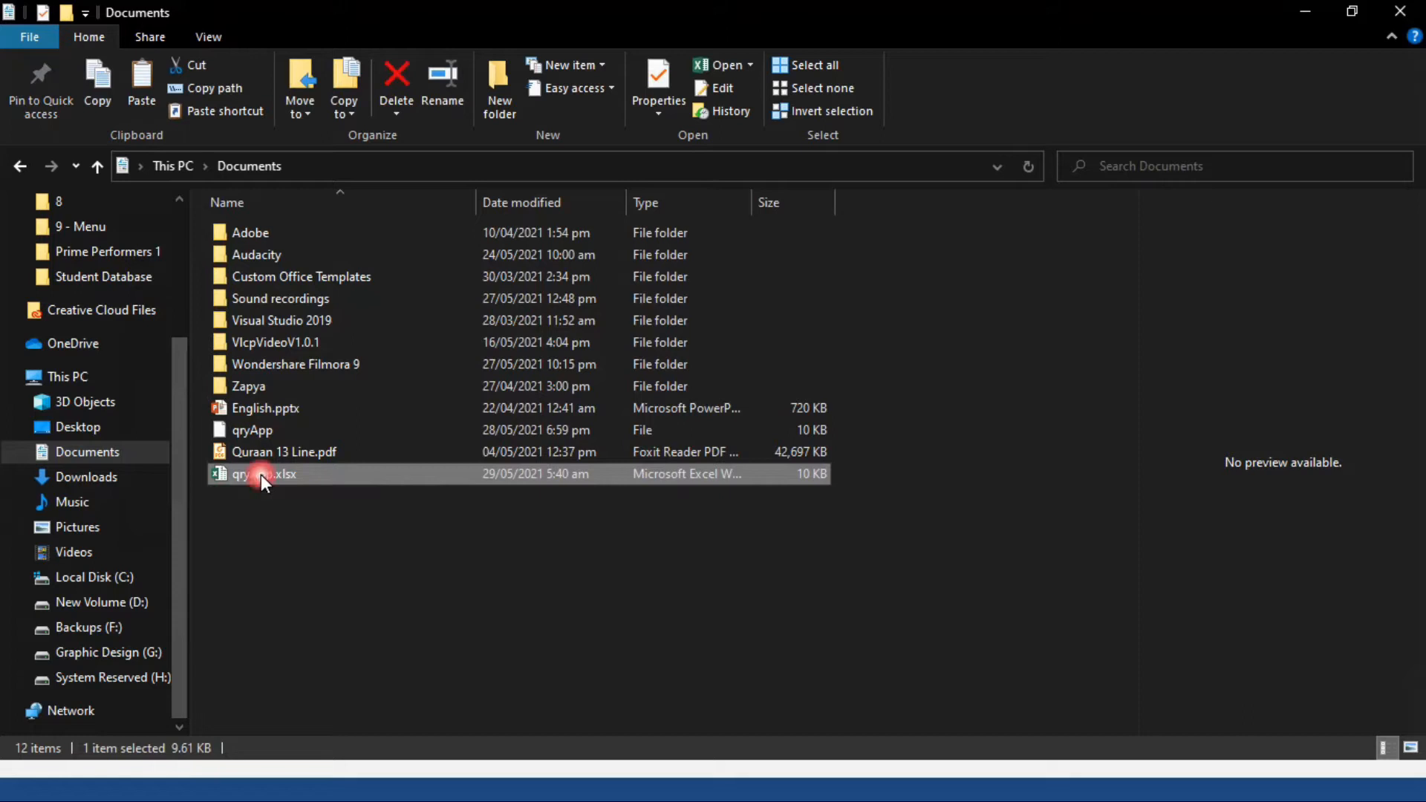
left_click(351, 473)
left_click(306, 480)
left_click(349, 475)
right_click(337, 472)
left_click(398, 252)
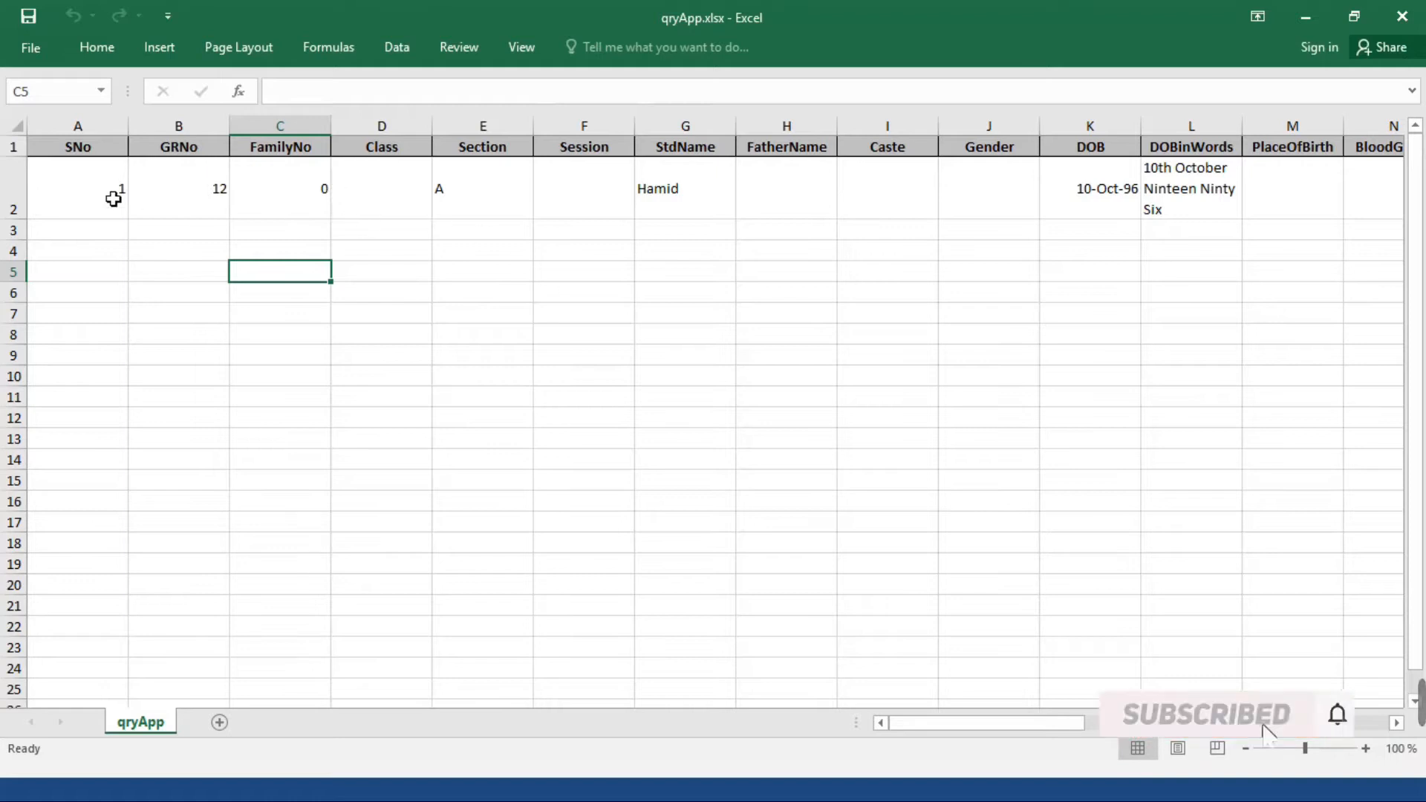
left_click(13, 199)
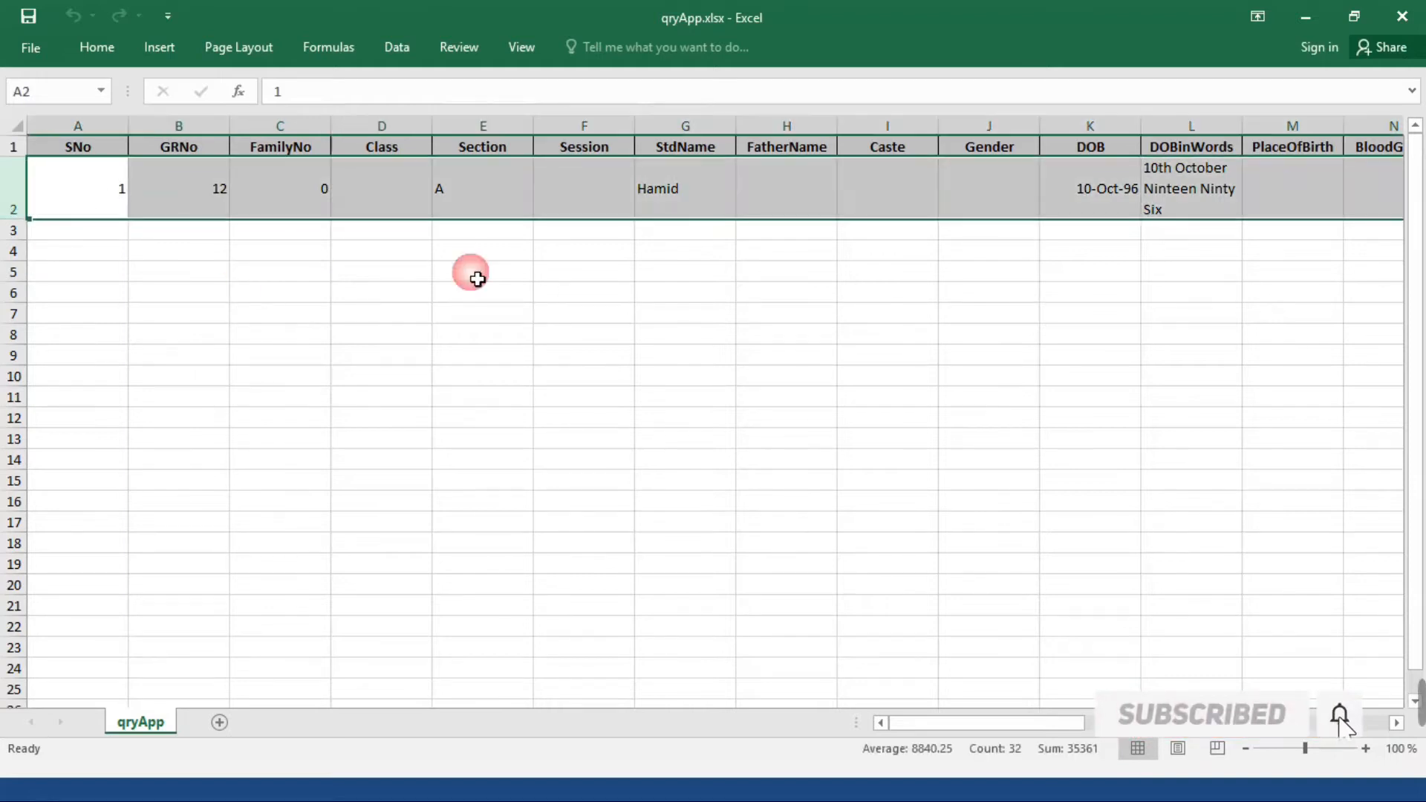
left_click(1405, 15)
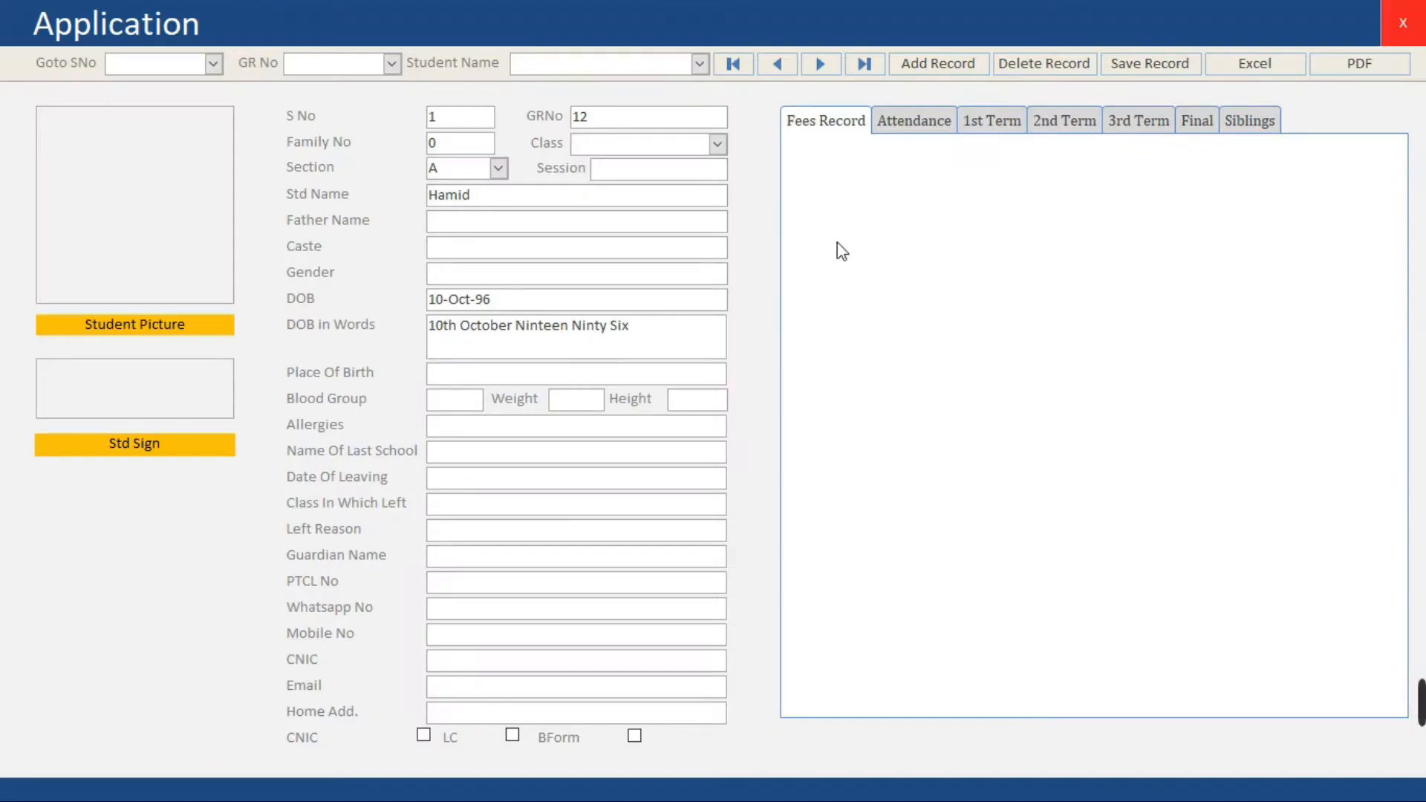
Step: Switch the Access form to Design View and close fmApp
key("alt+Tab")
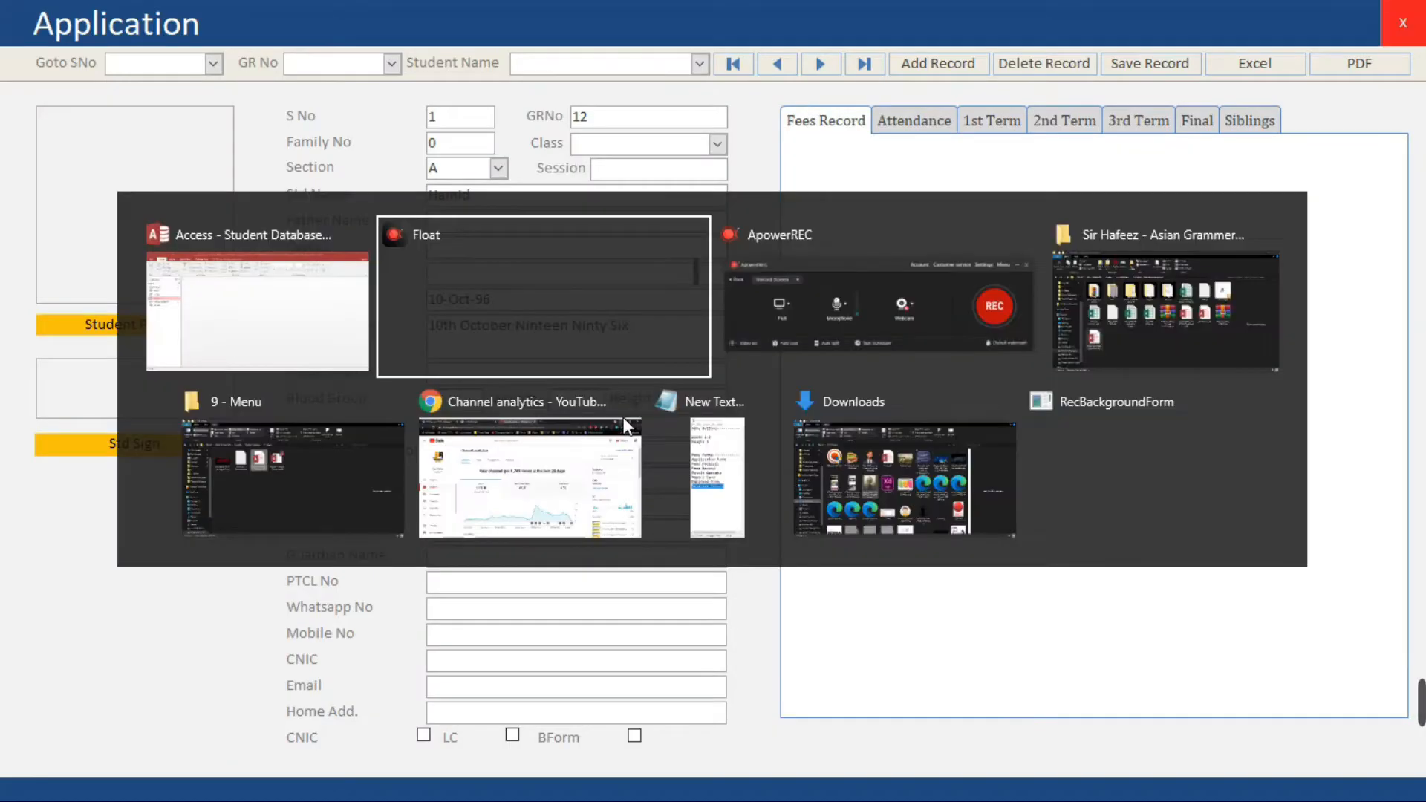
key("alt+shift+Tab")
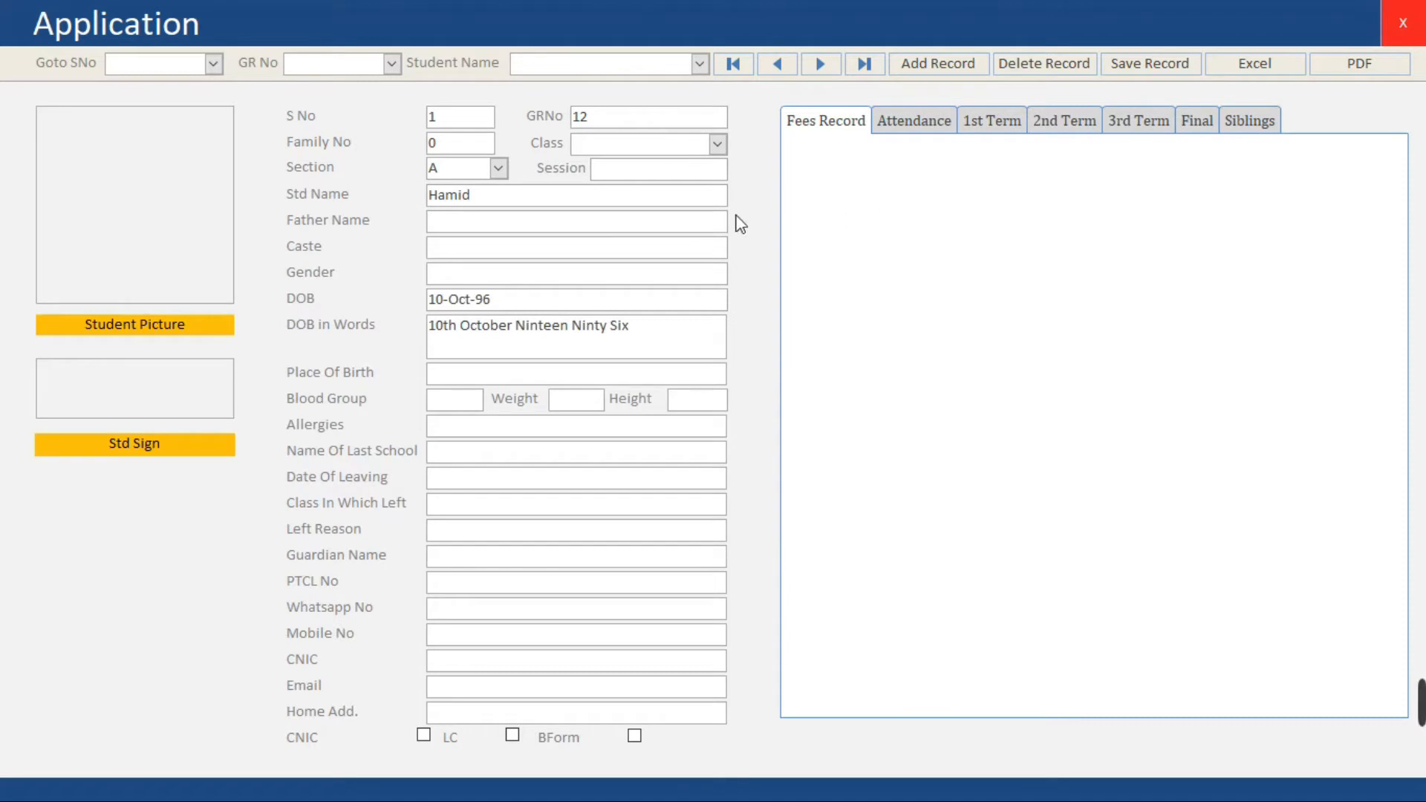
right_click(773, 178)
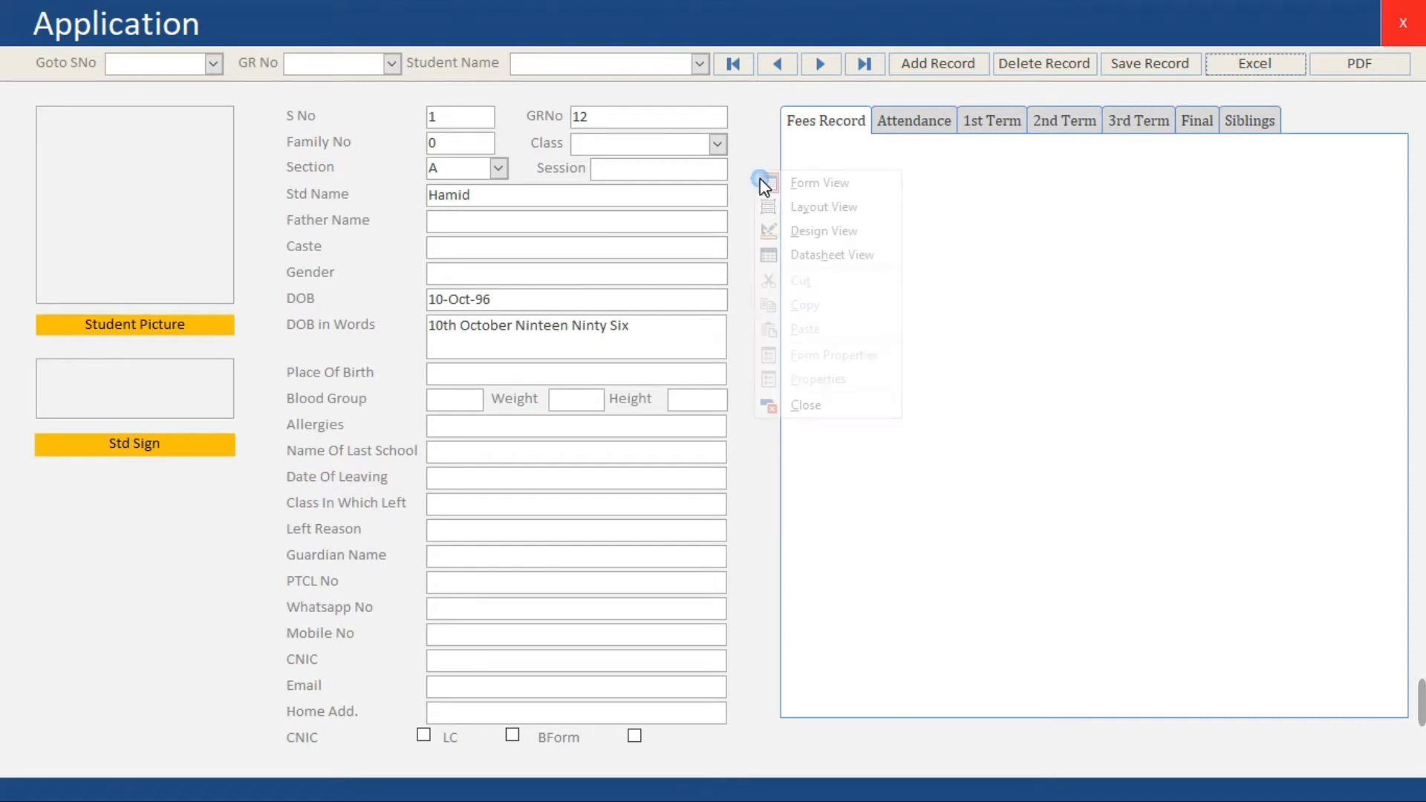
left_click(809, 253)
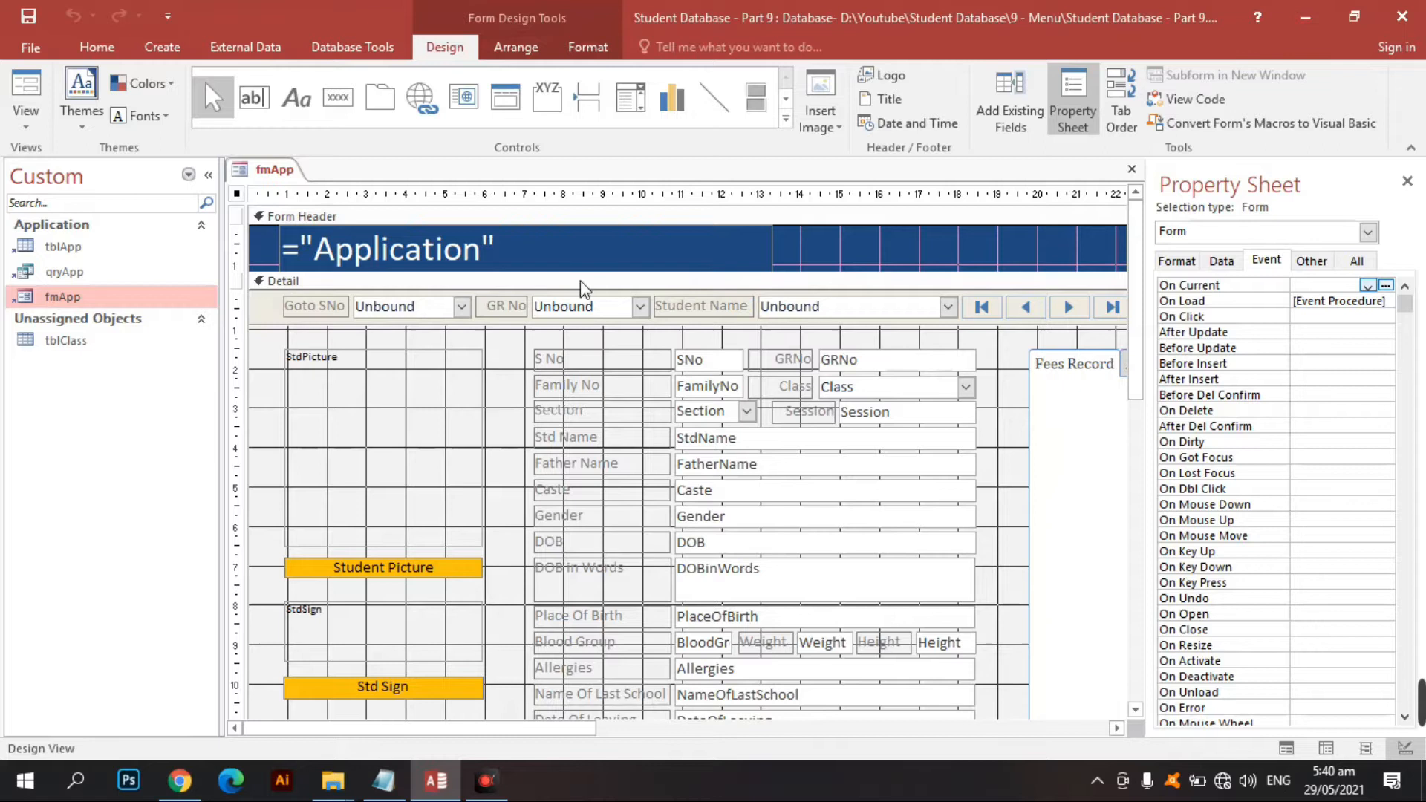
middle_click(272, 173)
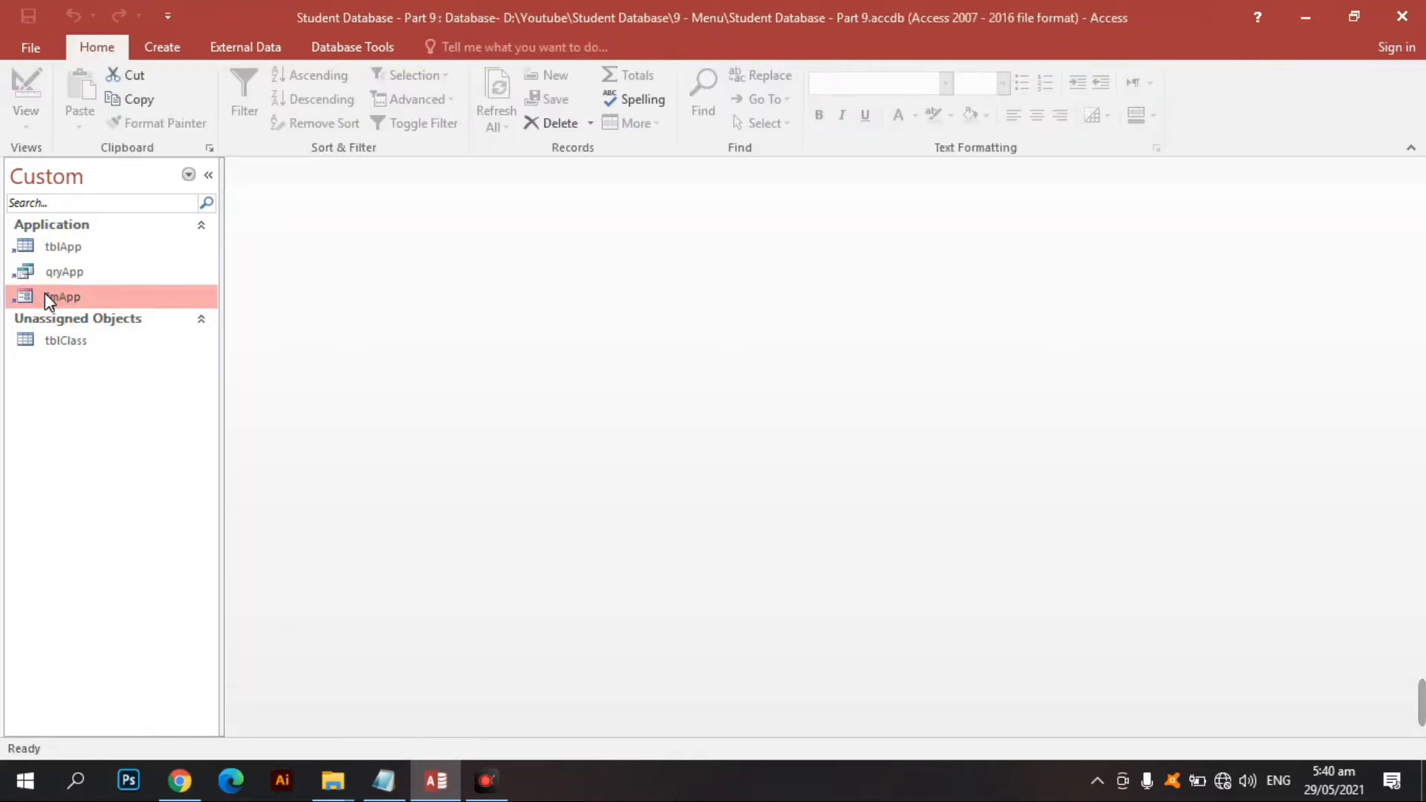
Step: Duplicate the fmApp form and name the copy fmMenu
right_click(44, 292)
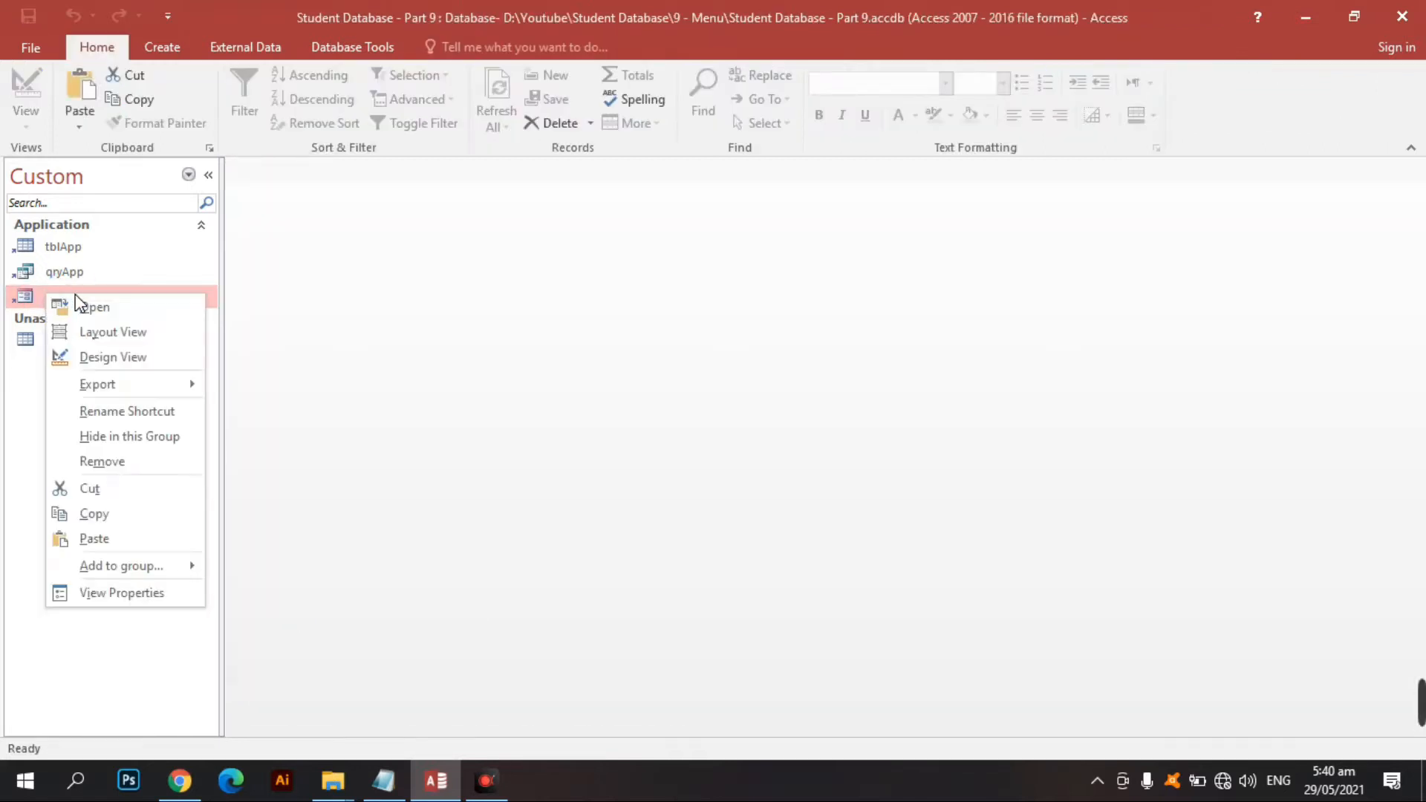
left_click(83, 513)
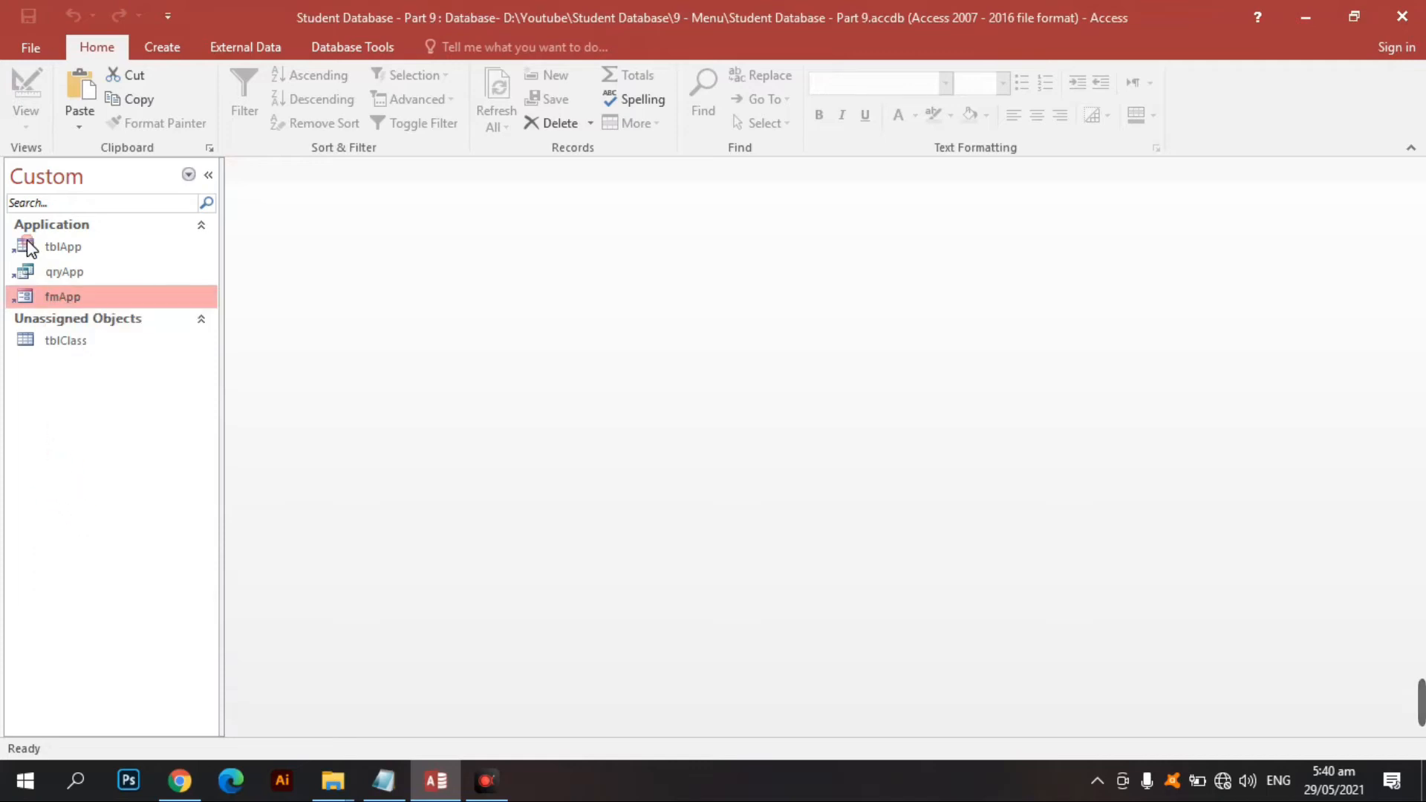
right_click(29, 168)
left_click(118, 284)
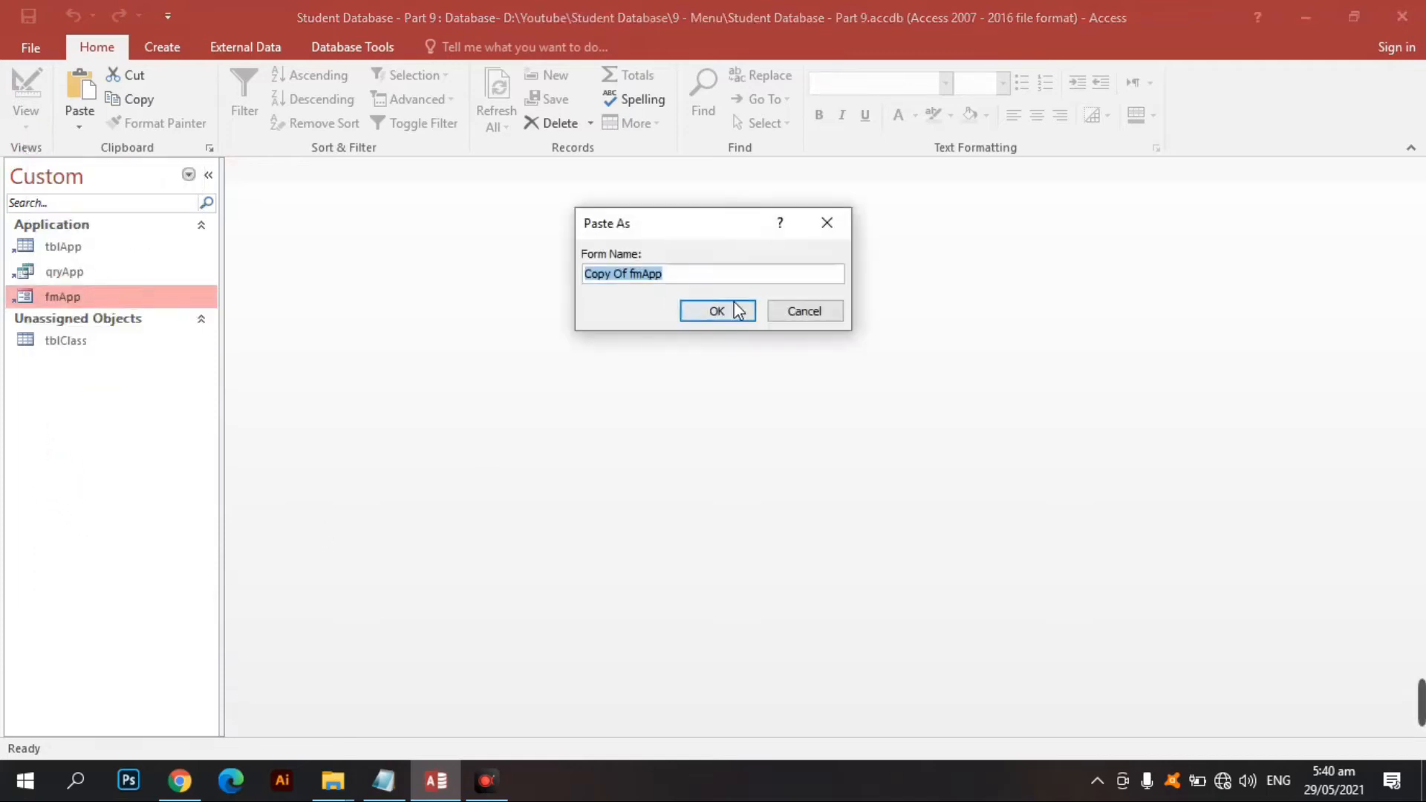
type("f")
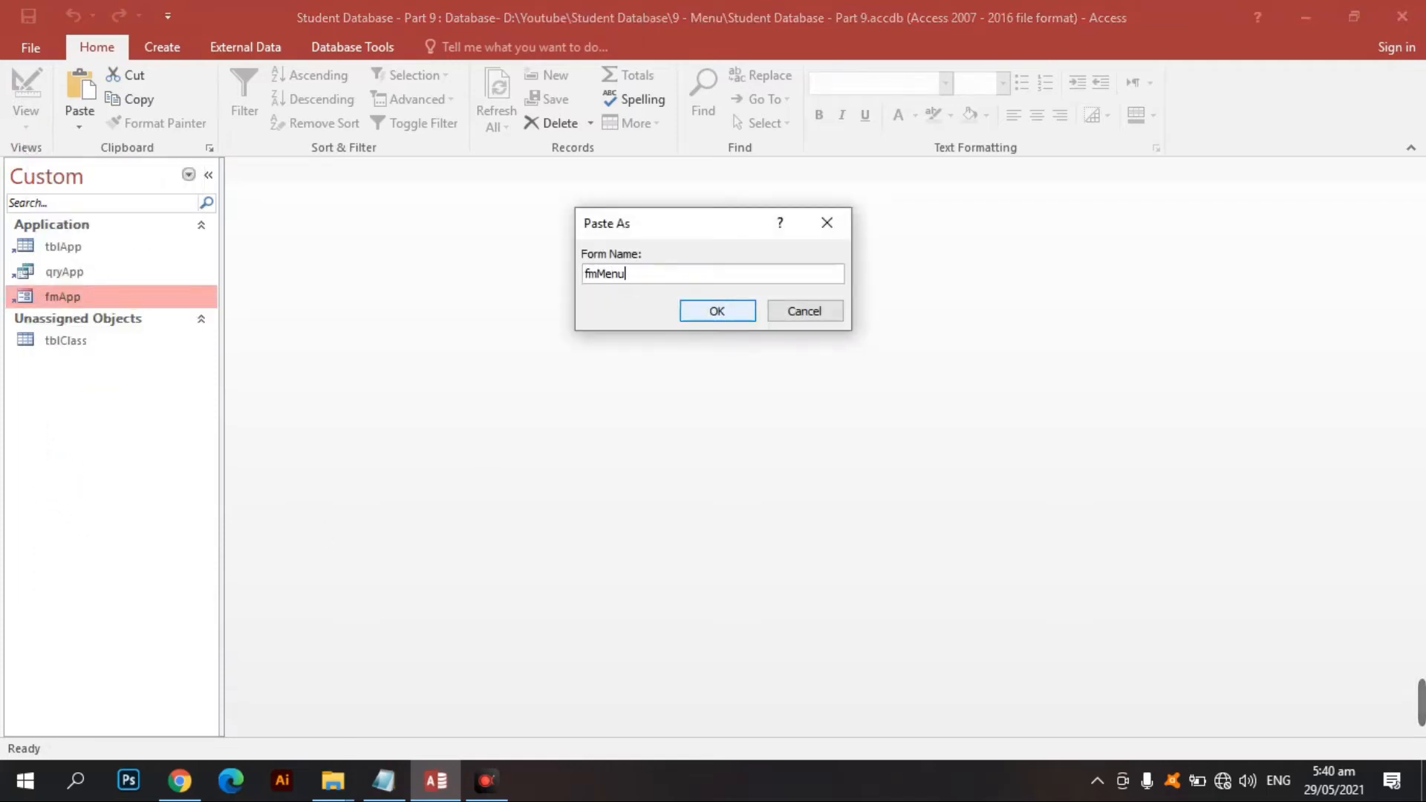
type("mMenu")
left_click(745, 311)
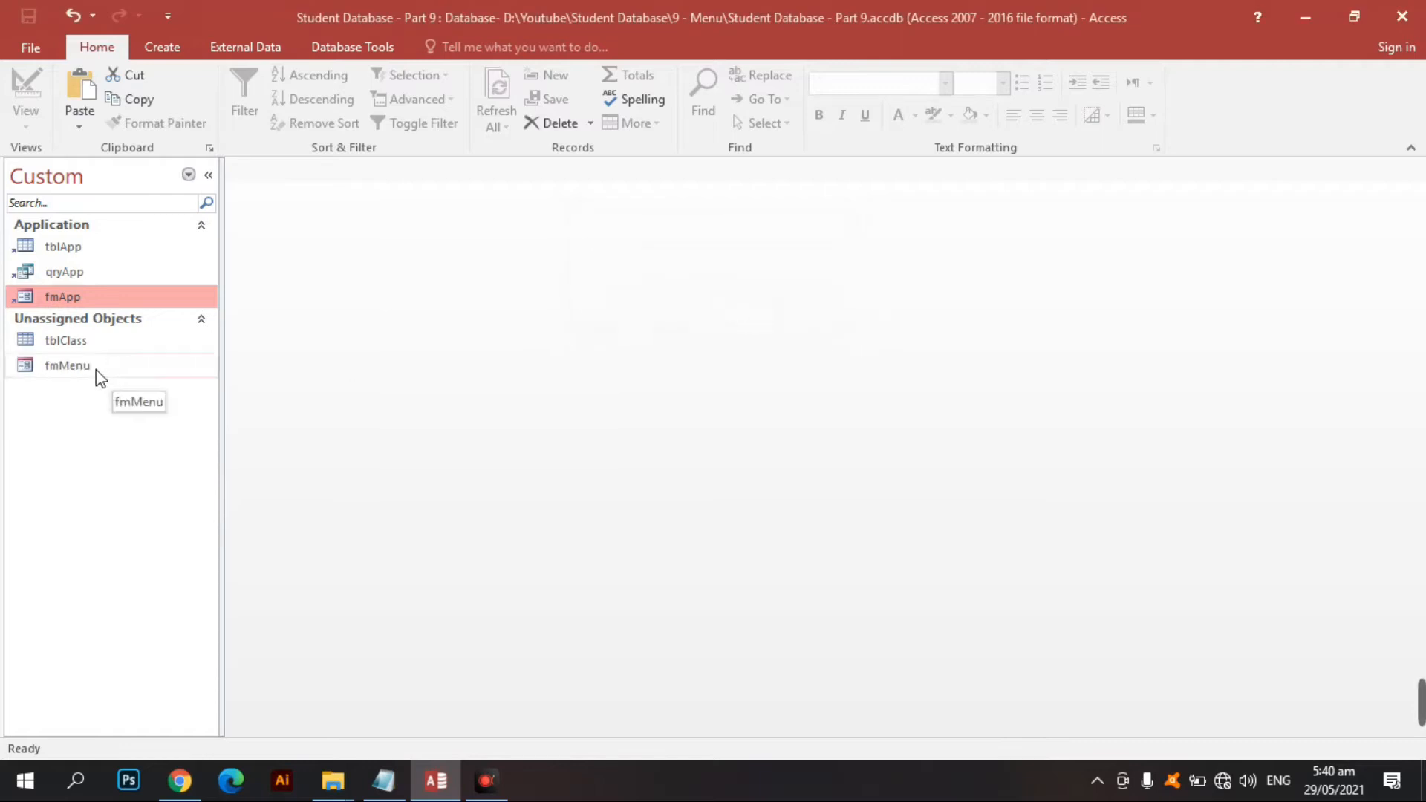
Step: Add the fmMenu form to a new custom navigation group named Menu
left_click(79, 367)
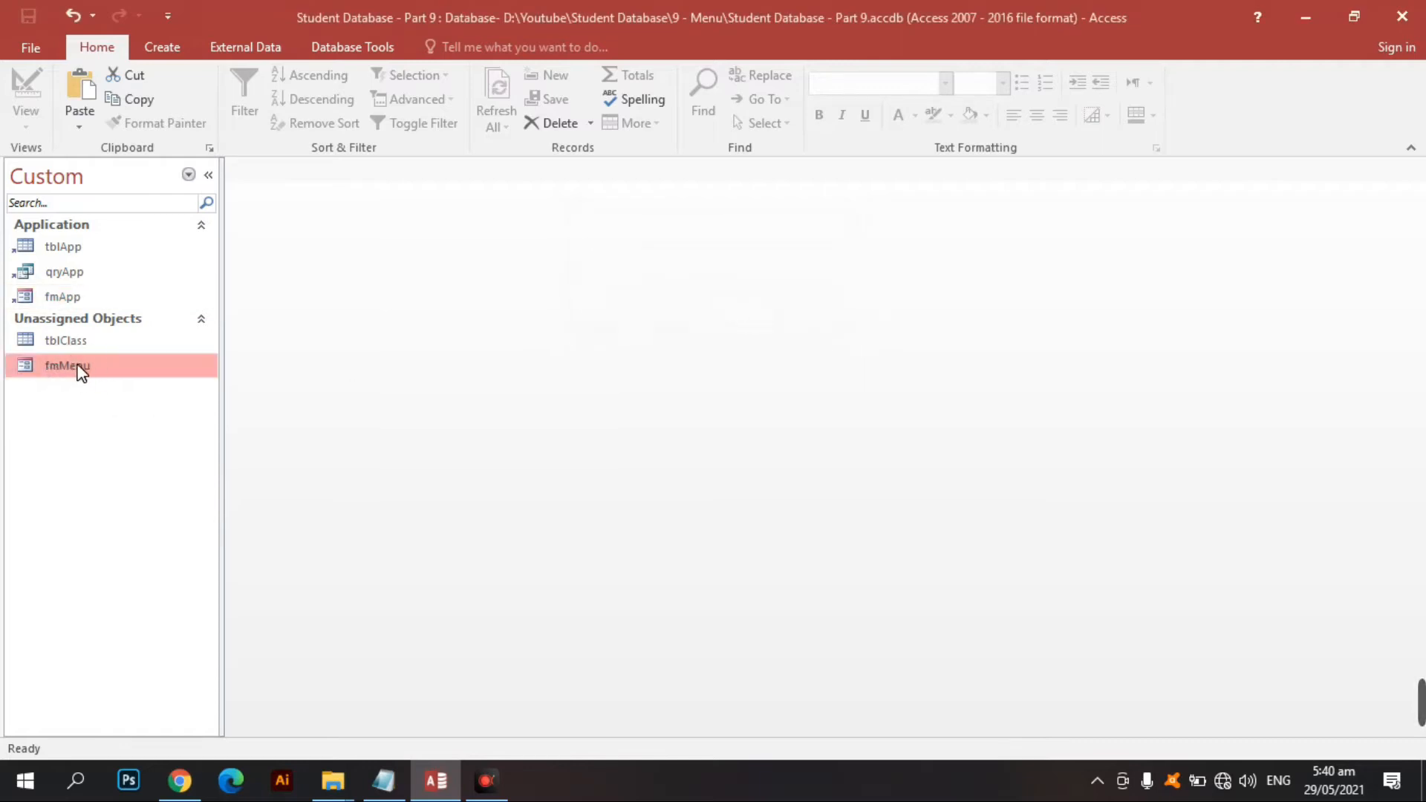
right_click(78, 364)
mouse_move(191, 645)
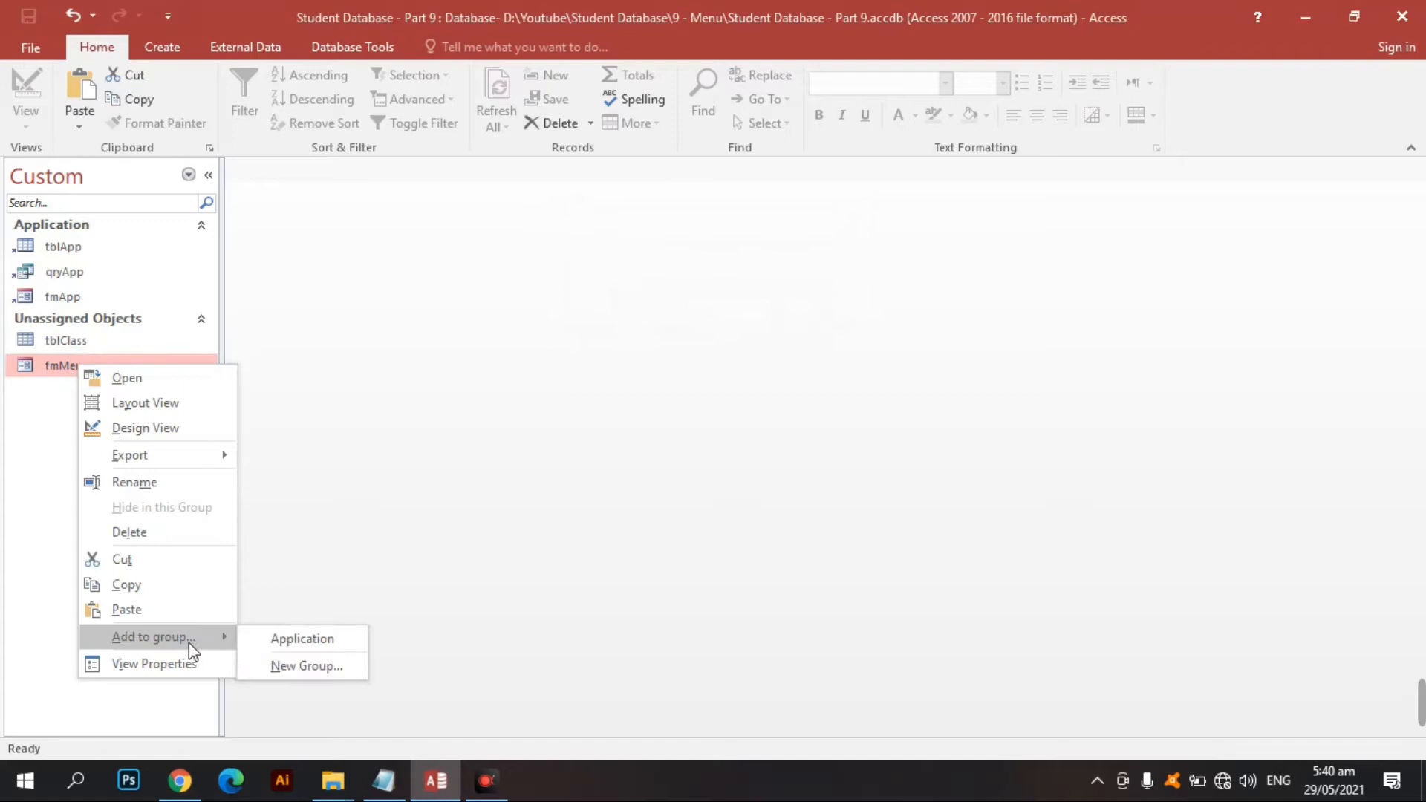
left_click(284, 661)
type("Menu")
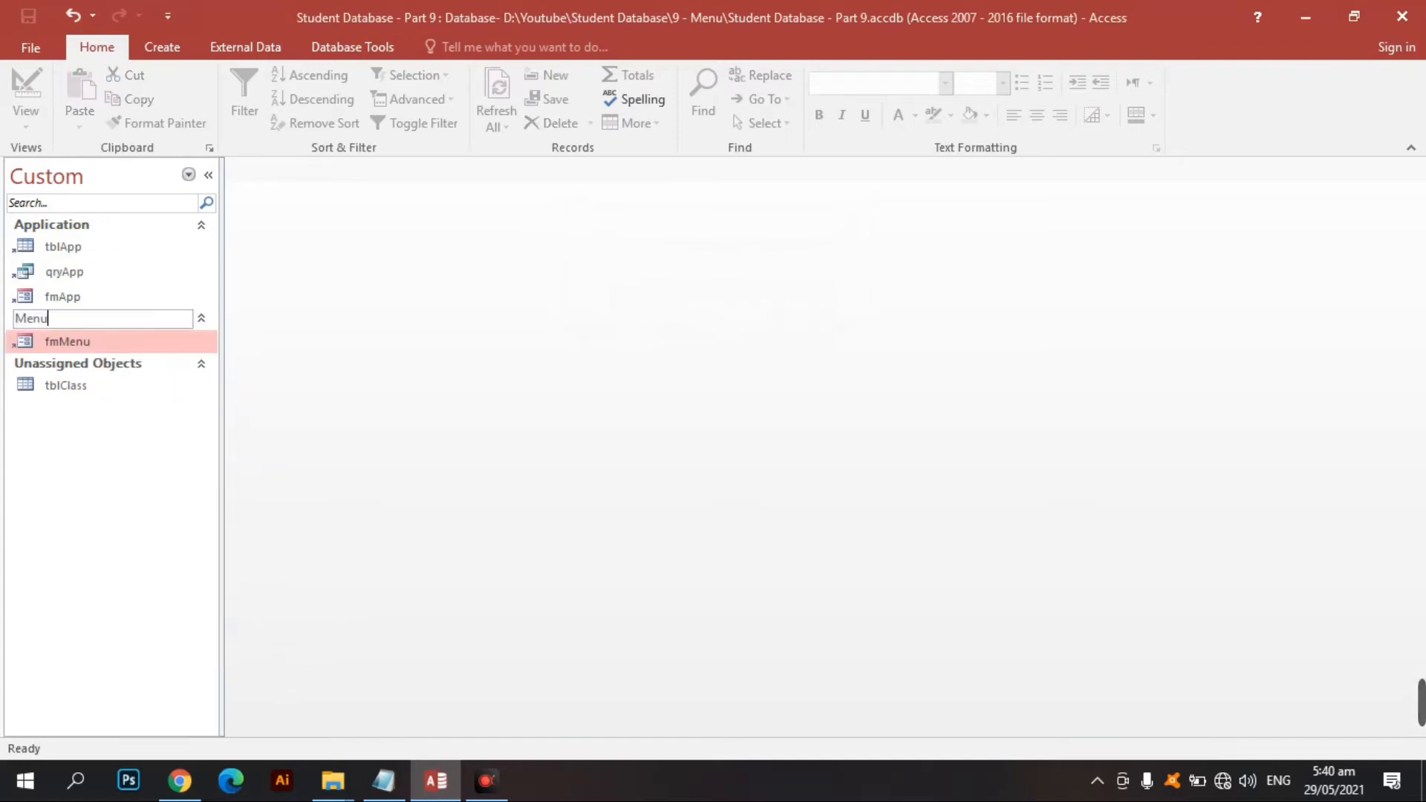
key("Return")
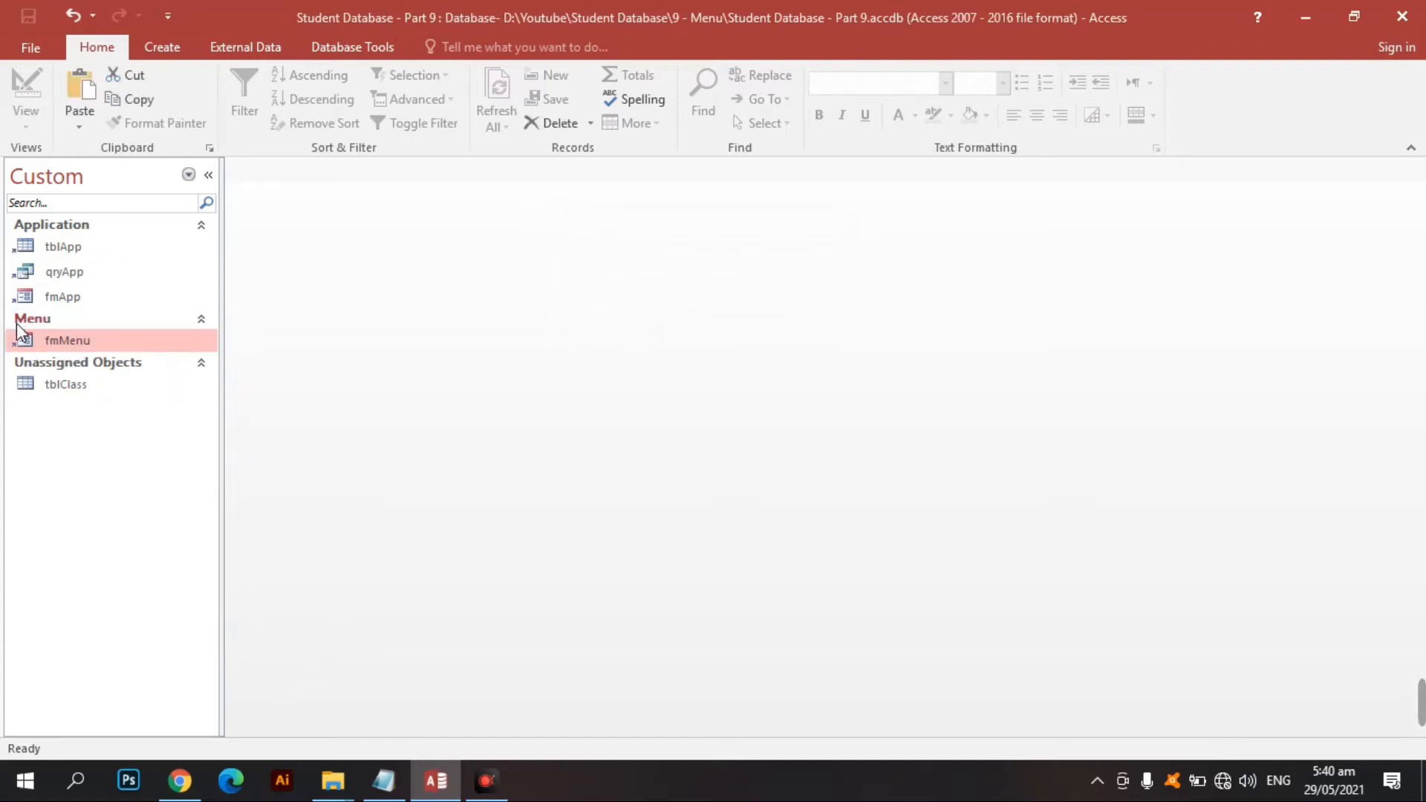
Step: Move the Menu group above the Application group in the object list and select fmMenu
left_click_drag(21, 319, 45, 221)
left_click(45, 223)
left_click(62, 243)
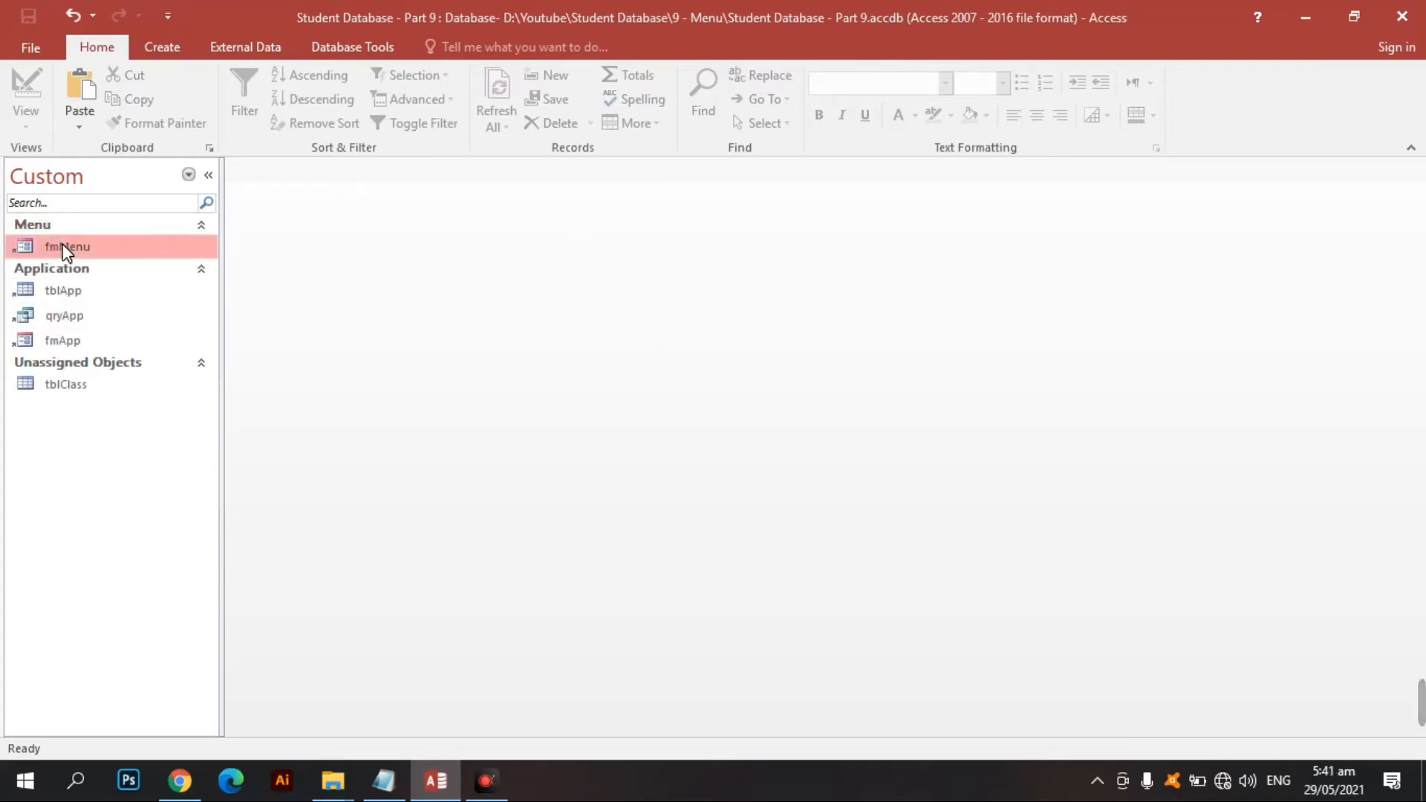
Step: Open fmMenu in Design View, clear its Record Source, and set the form caption to Menu
right_click(63, 243)
left_click(125, 308)
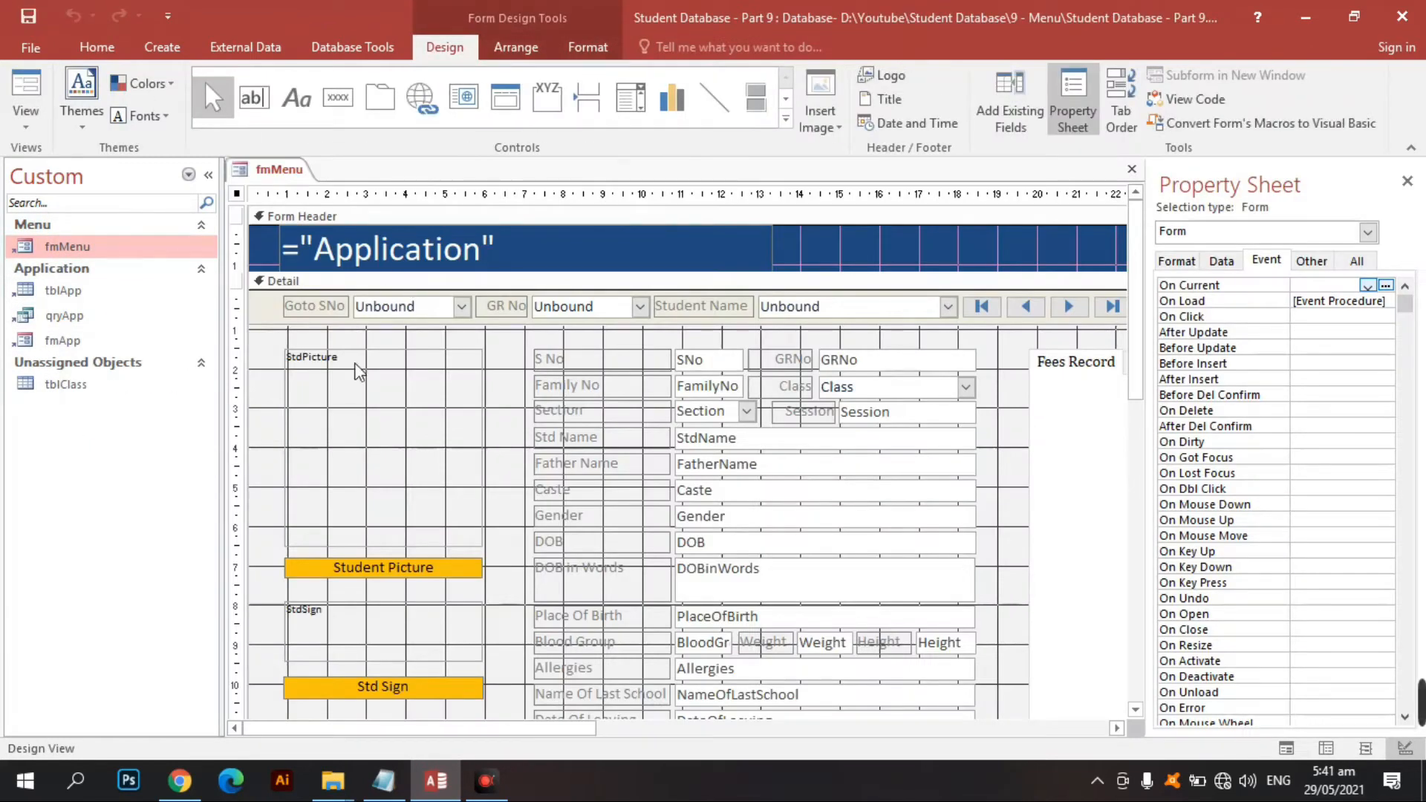
left_click(1356, 259)
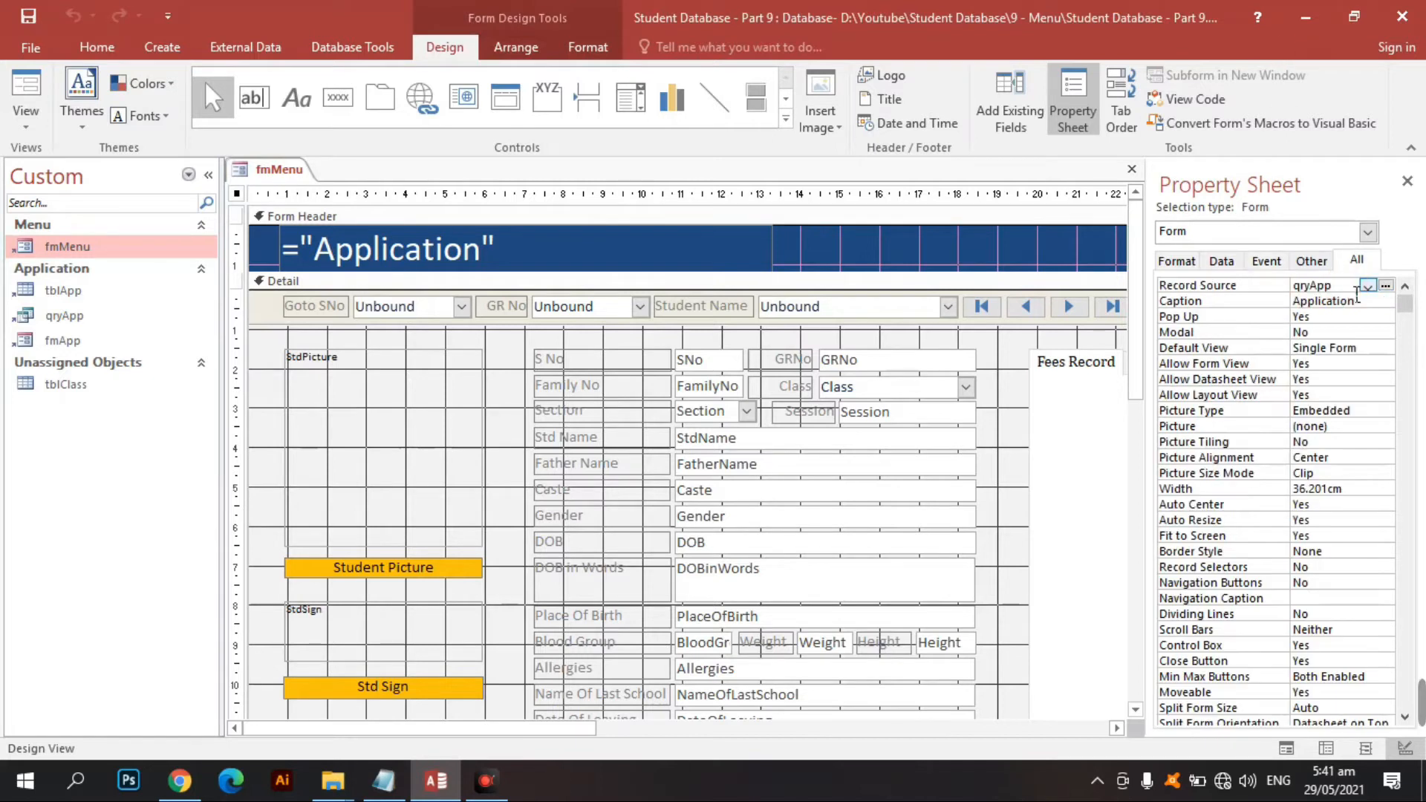
left_click_drag(1356, 295, 1290, 289)
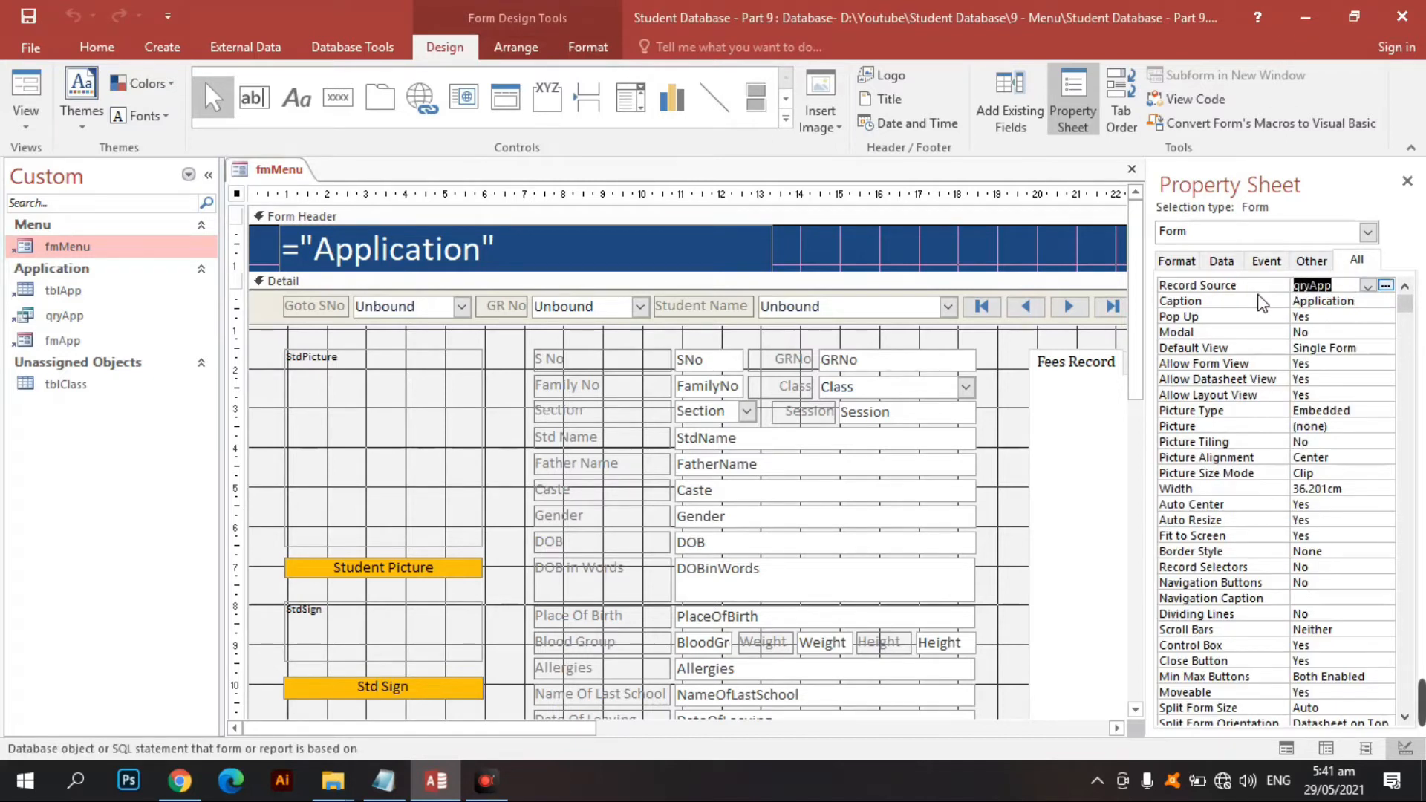
key("Delete")
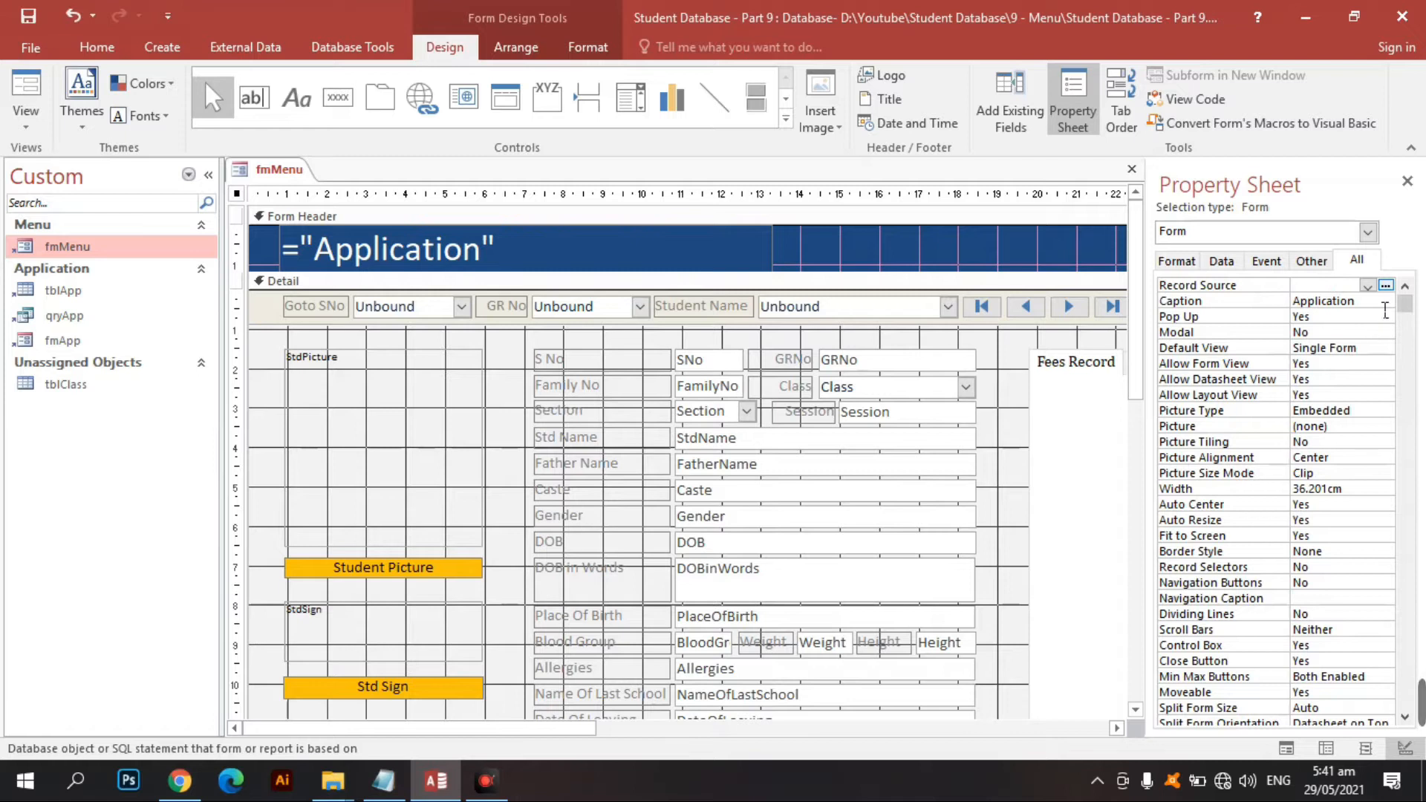
left_click_drag(1385, 310, 1279, 304)
type("enu")
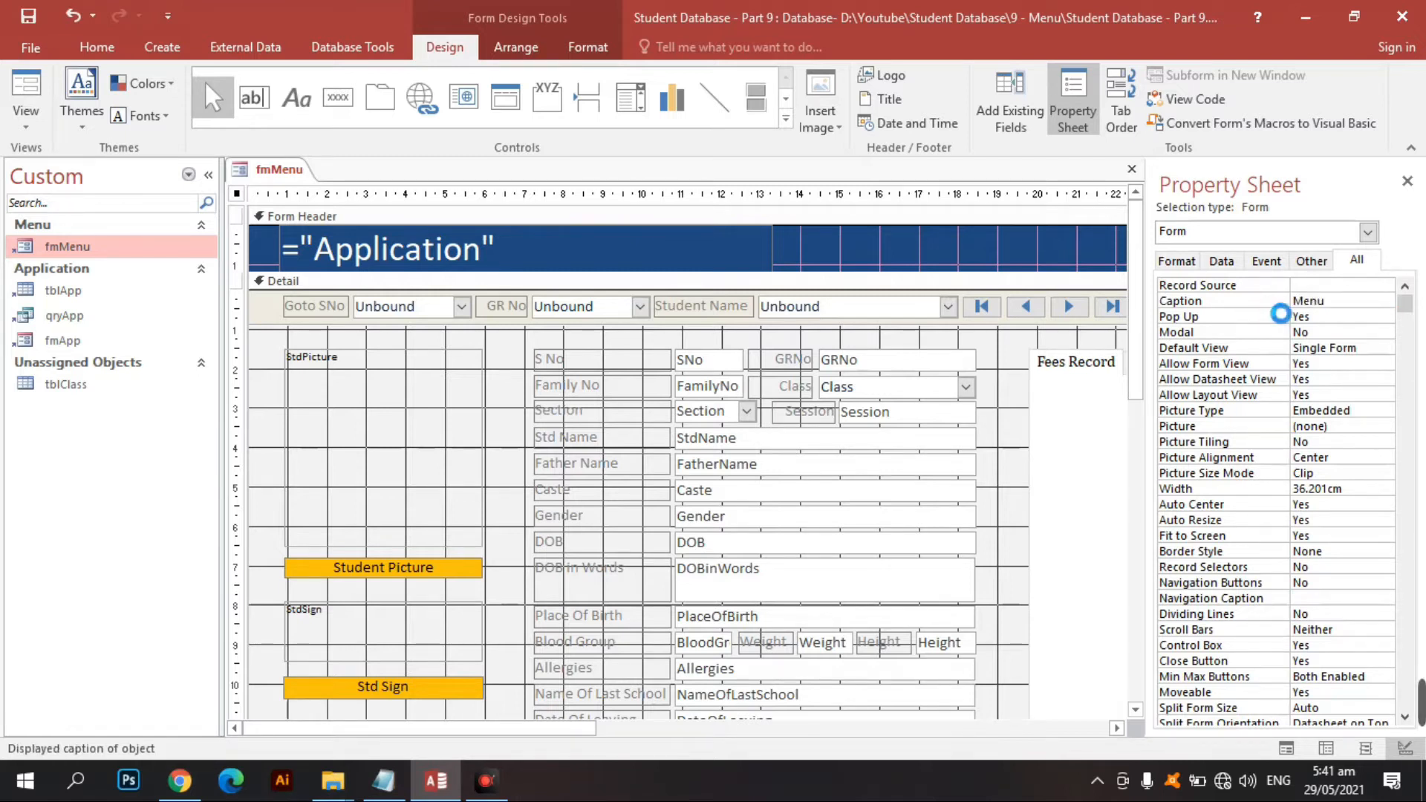
Step: Delete all of fmMenu's VBA code except the Form_Load procedure, and close the code editor
left_click(1208, 102)
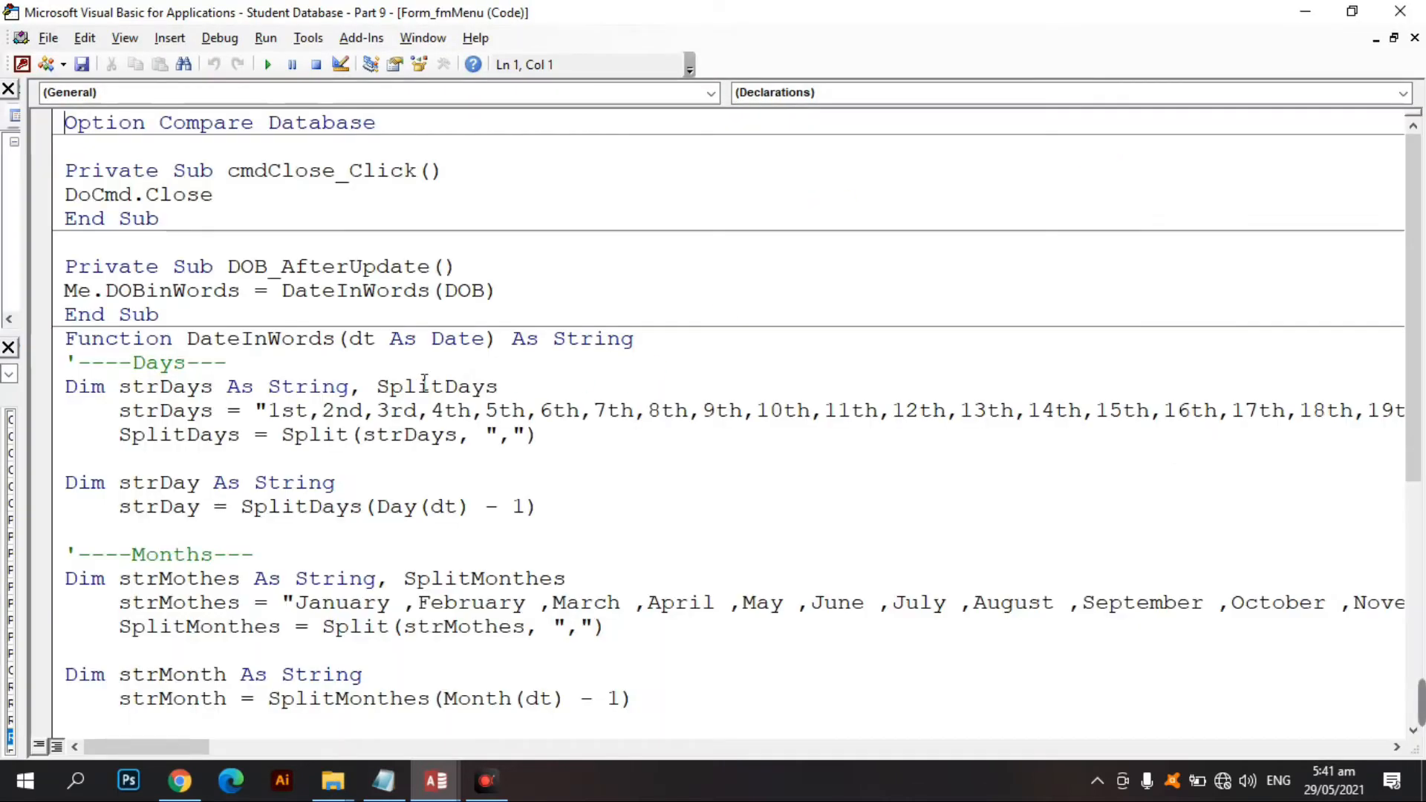
left_click(359, 388)
scroll(371, 394, "down", 6)
scroll(371, 394, "up", 6)
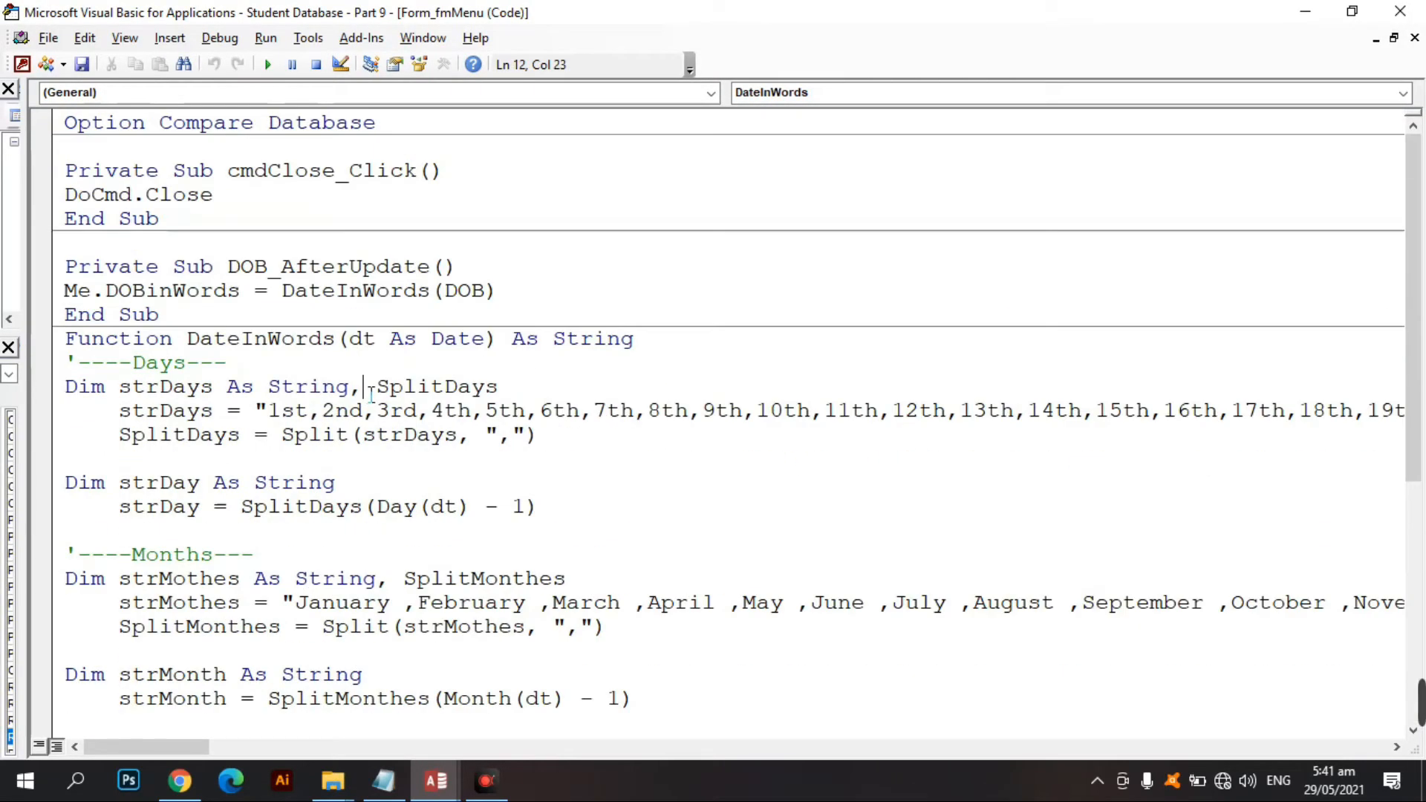
scroll(260, 267, "down", 6)
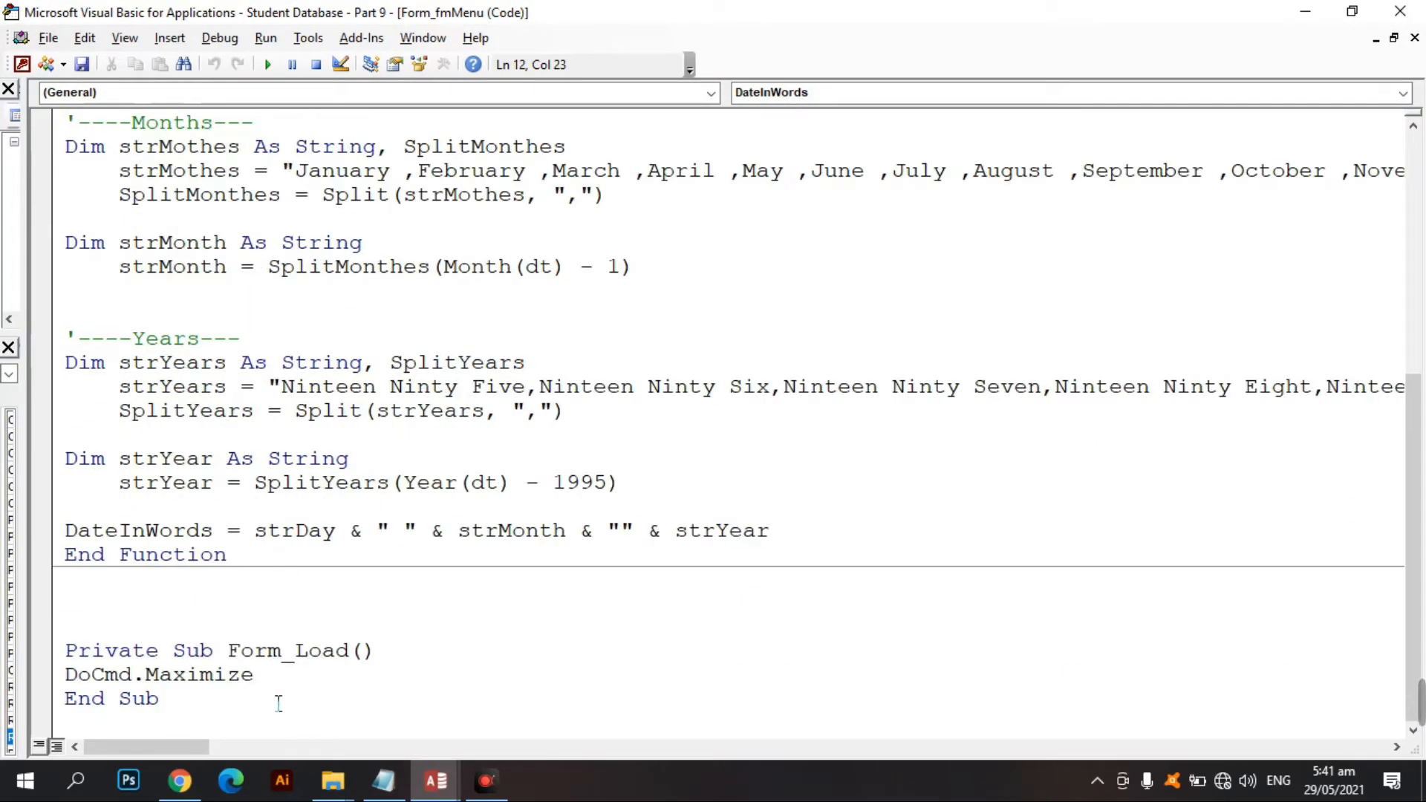
left_click_drag(223, 709, 74, 652)
left_click(232, 561)
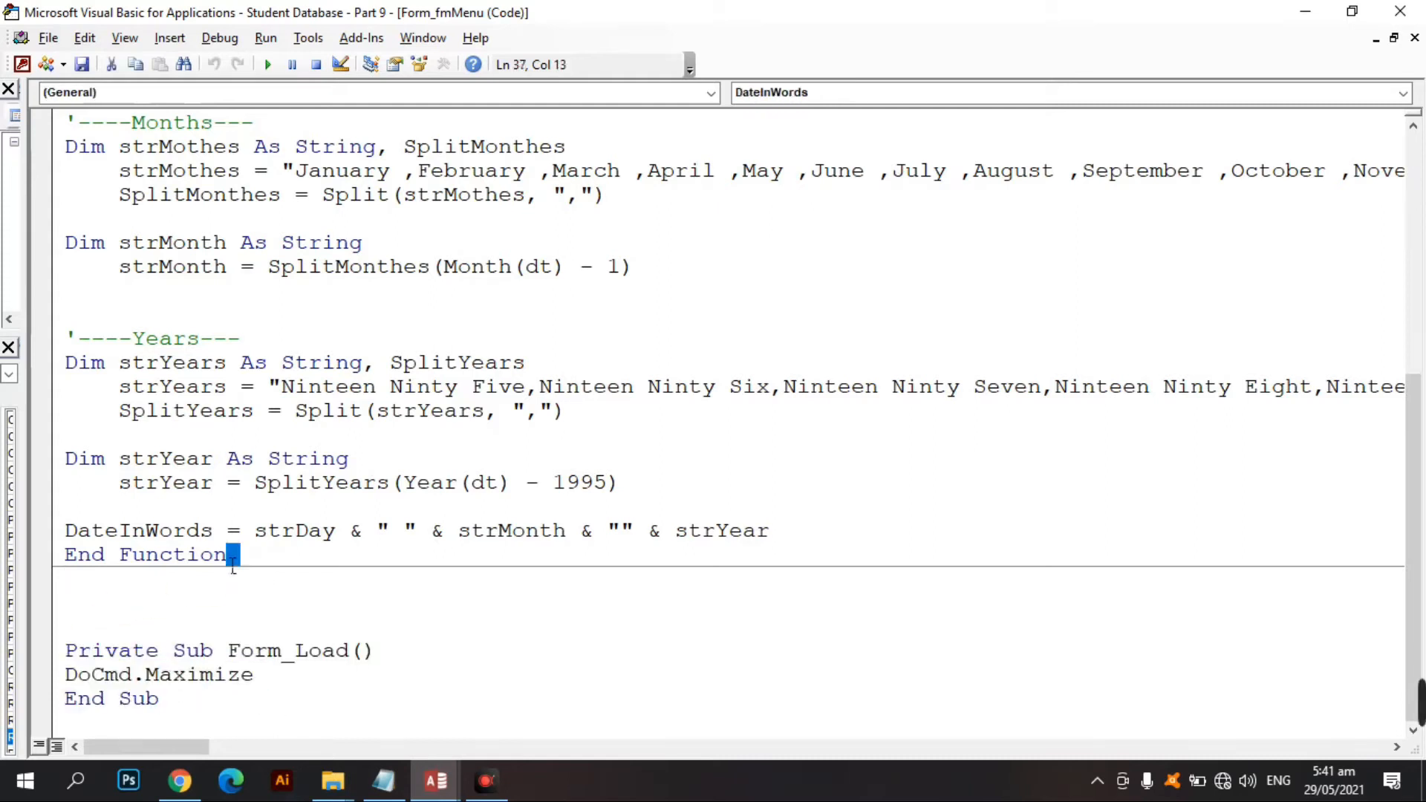
left_click_drag(233, 561, 63, 70)
key("Delete")
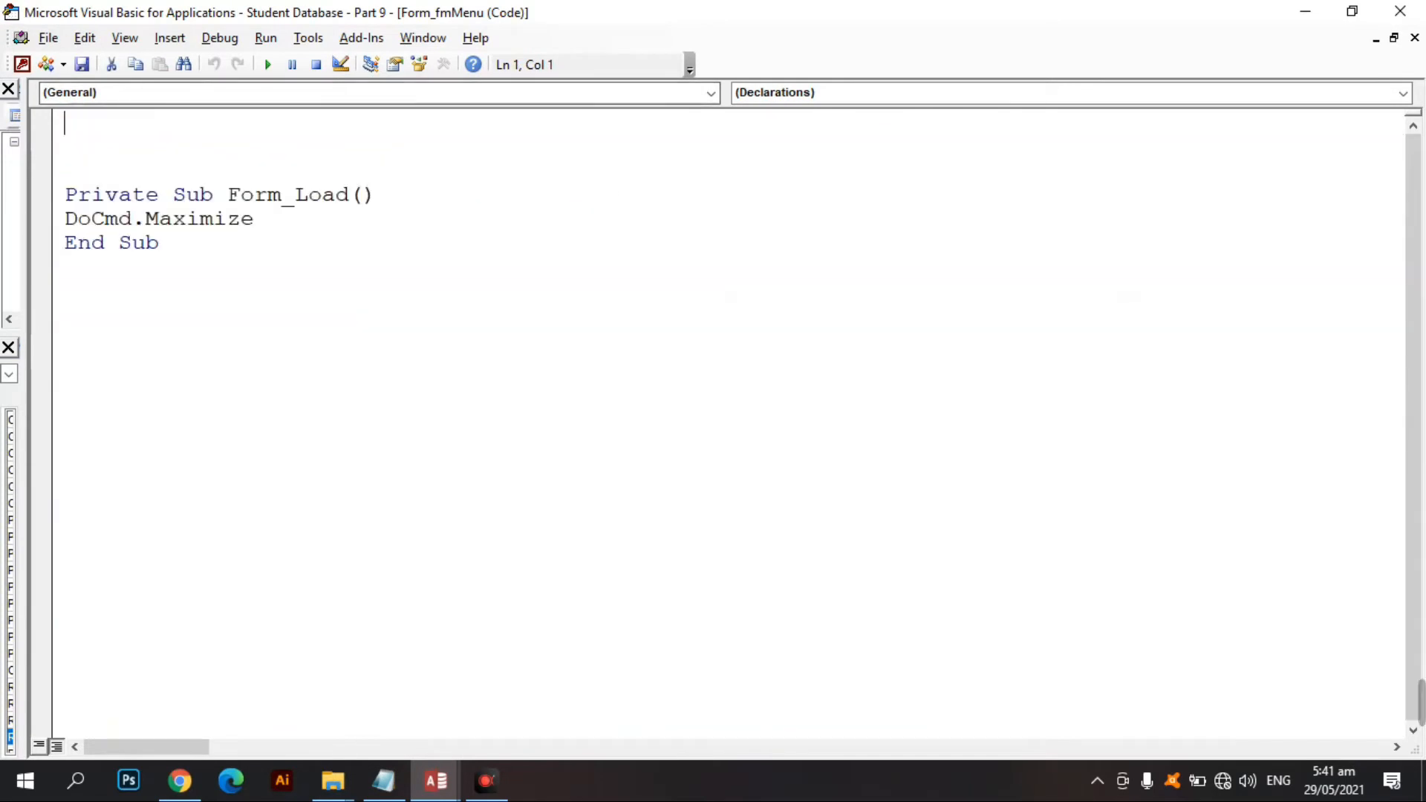
key("Delete")
key("Delete")
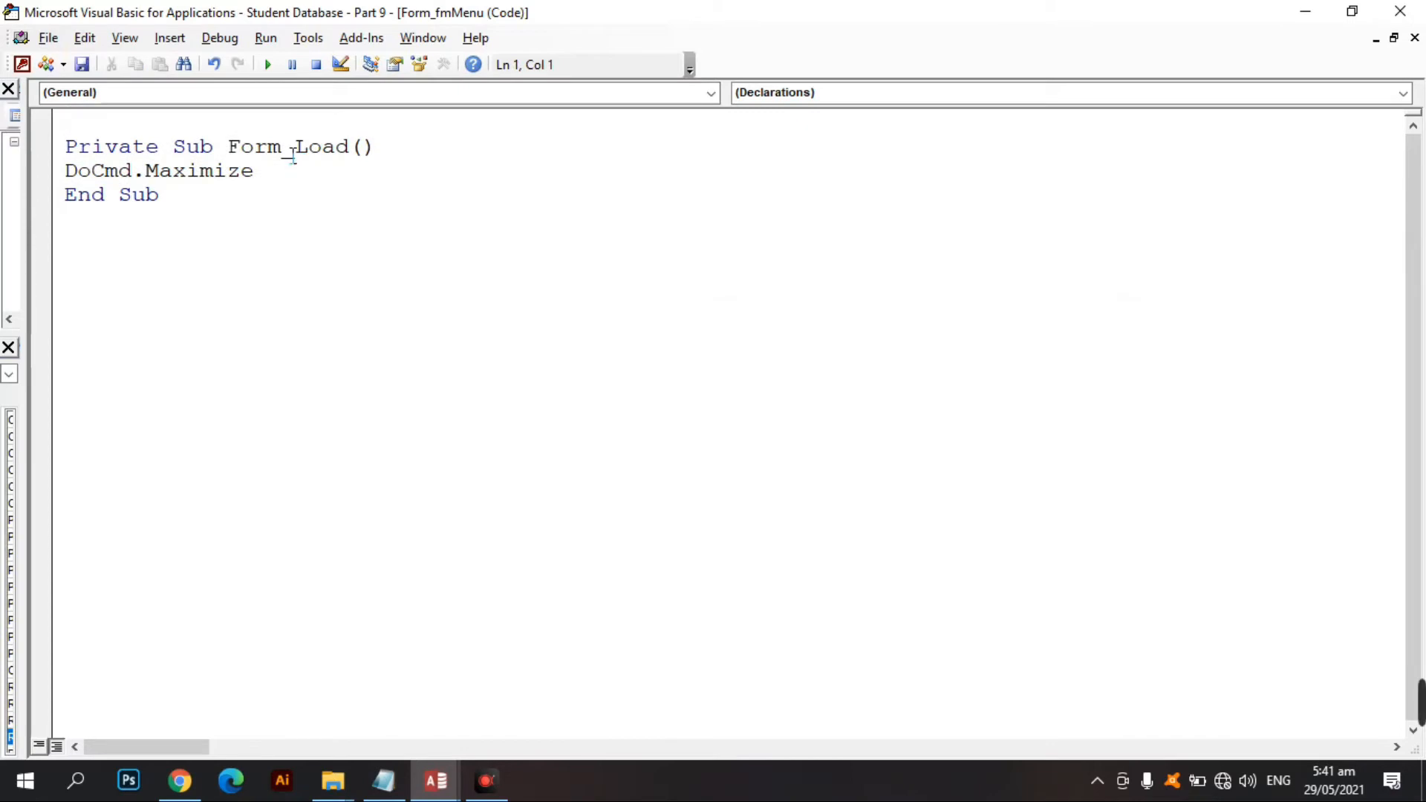
left_click(1400, 12)
Step: Preview fmMenu in Form View and return to Design View
left_click(26, 89)
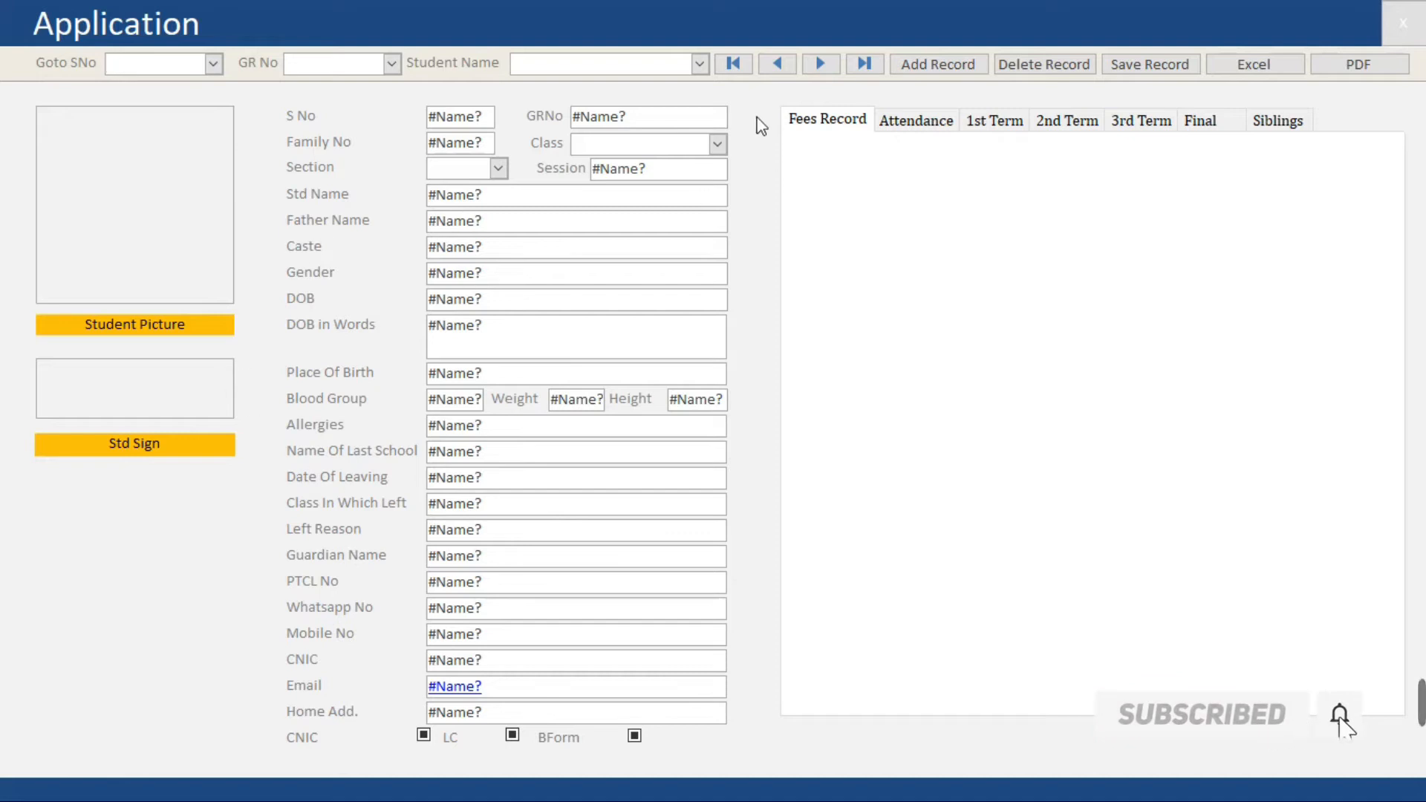
right_click(745, 135)
left_click(836, 199)
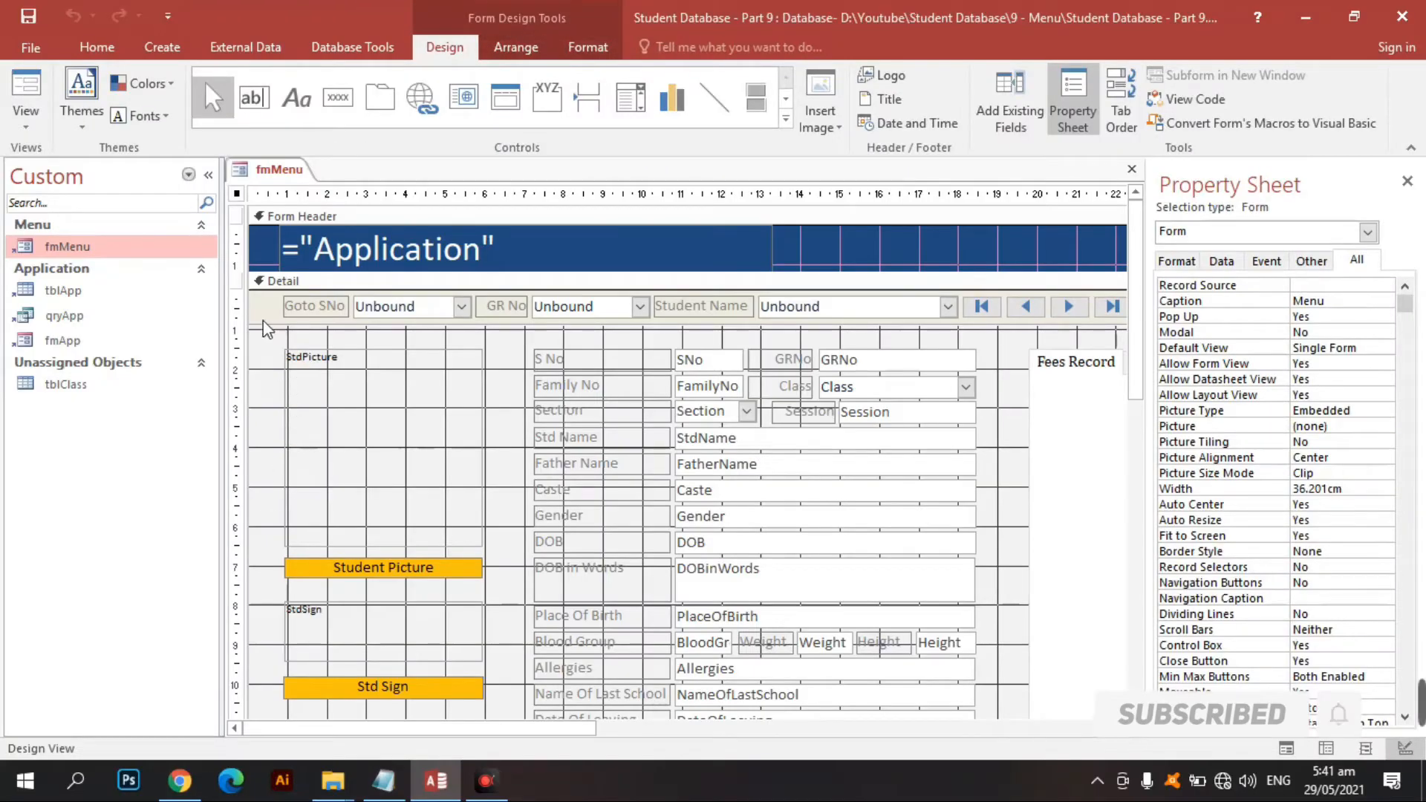
Step: Delete all controls from fmMenu's Detail section, including the student fields, tab control and the record search and navigation bar
left_click(265, 322)
left_click_drag(261, 338, 1082, 589)
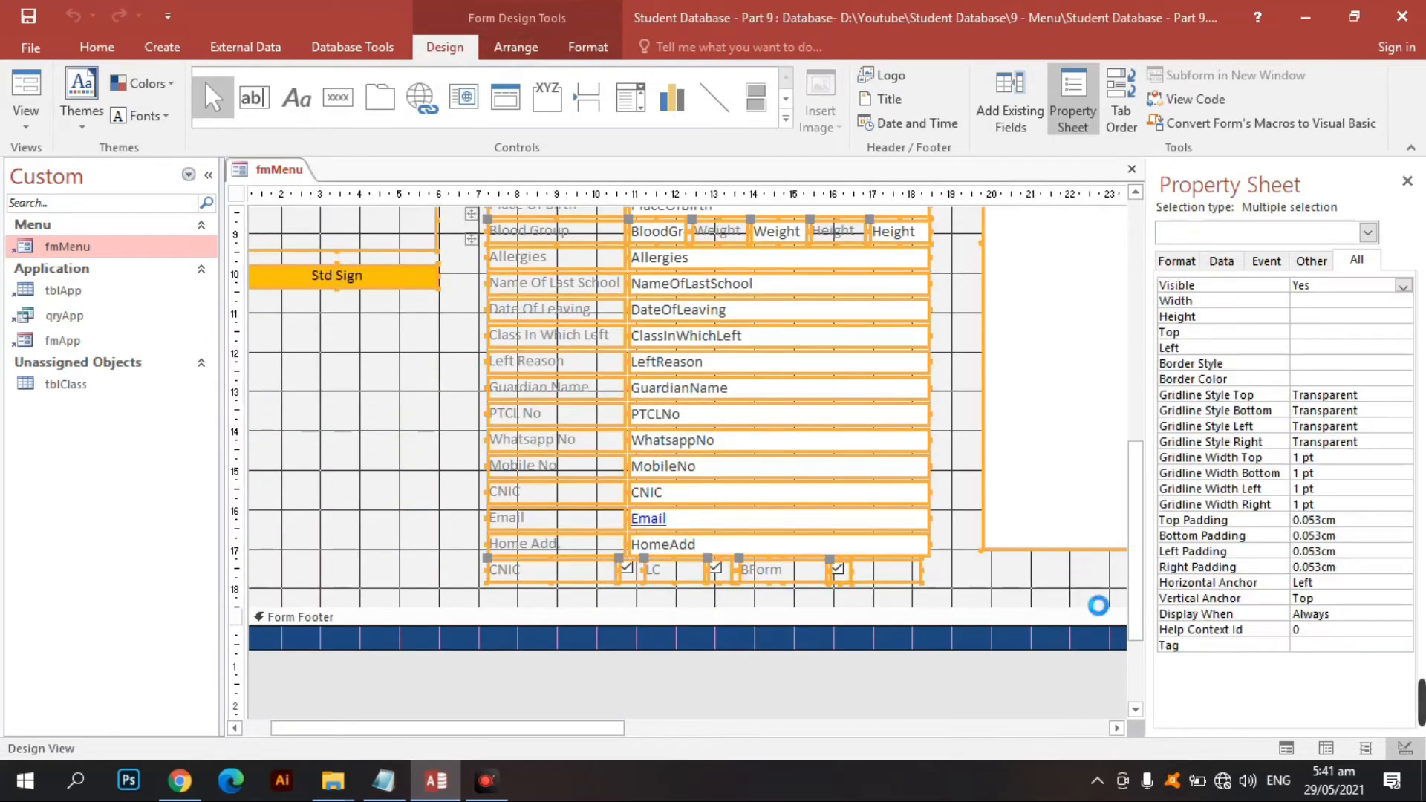
key("Delete")
scroll(990, 426, "up", 5)
scroll(990, 431, "up", 2)
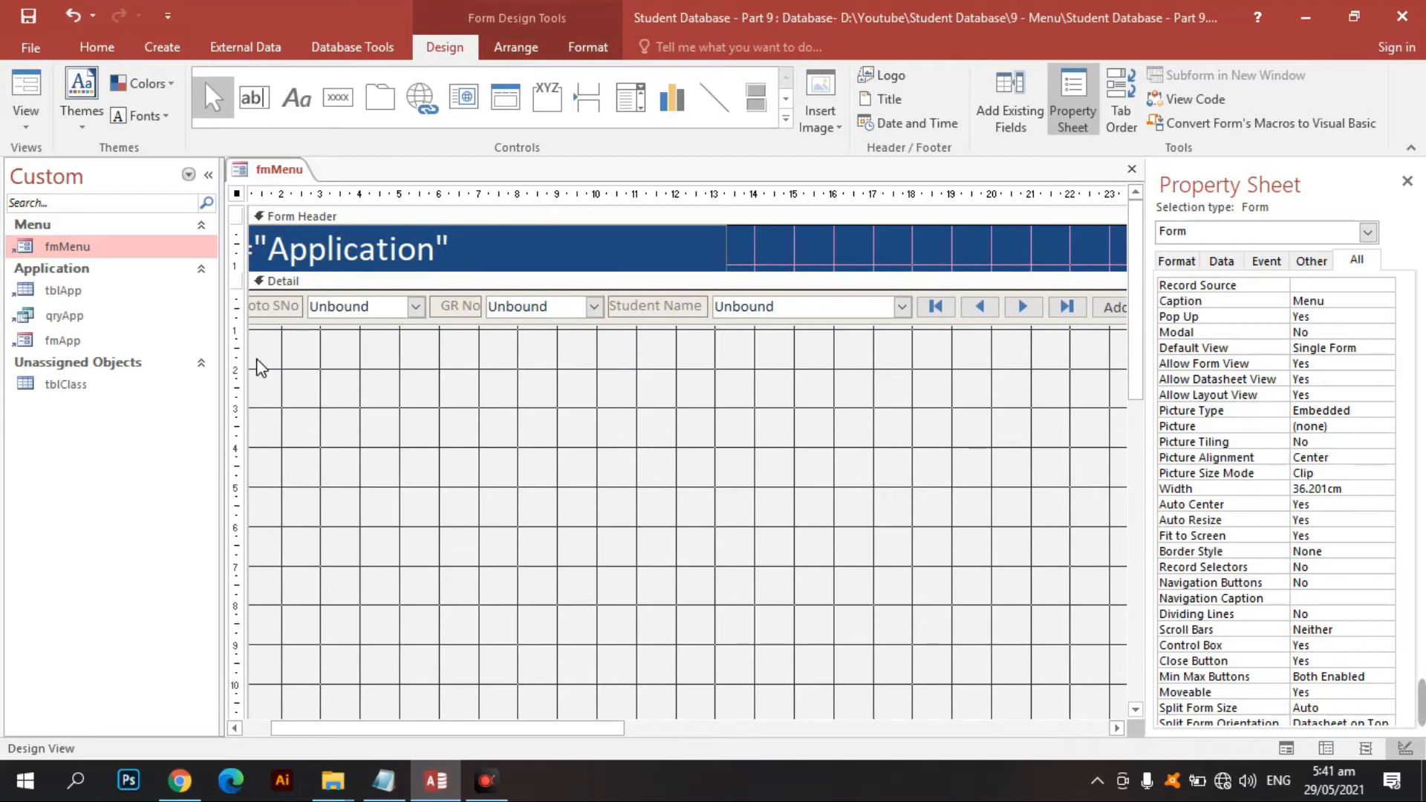
left_click_drag(258, 364, 874, 312)
key("Delete")
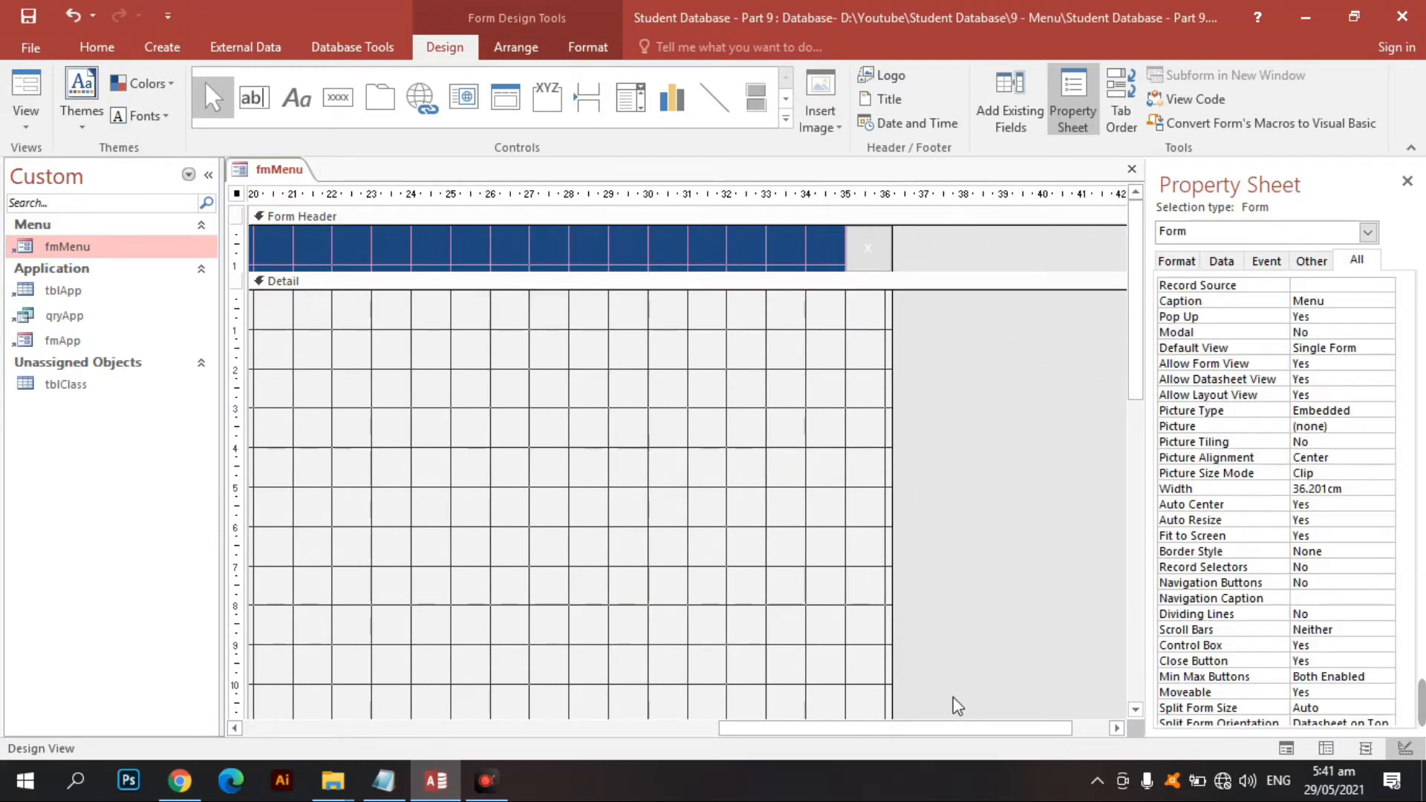
Step: Change the title text box in fmMenu's Form Header to ="Menu"
left_click_drag(958, 729, 350, 729)
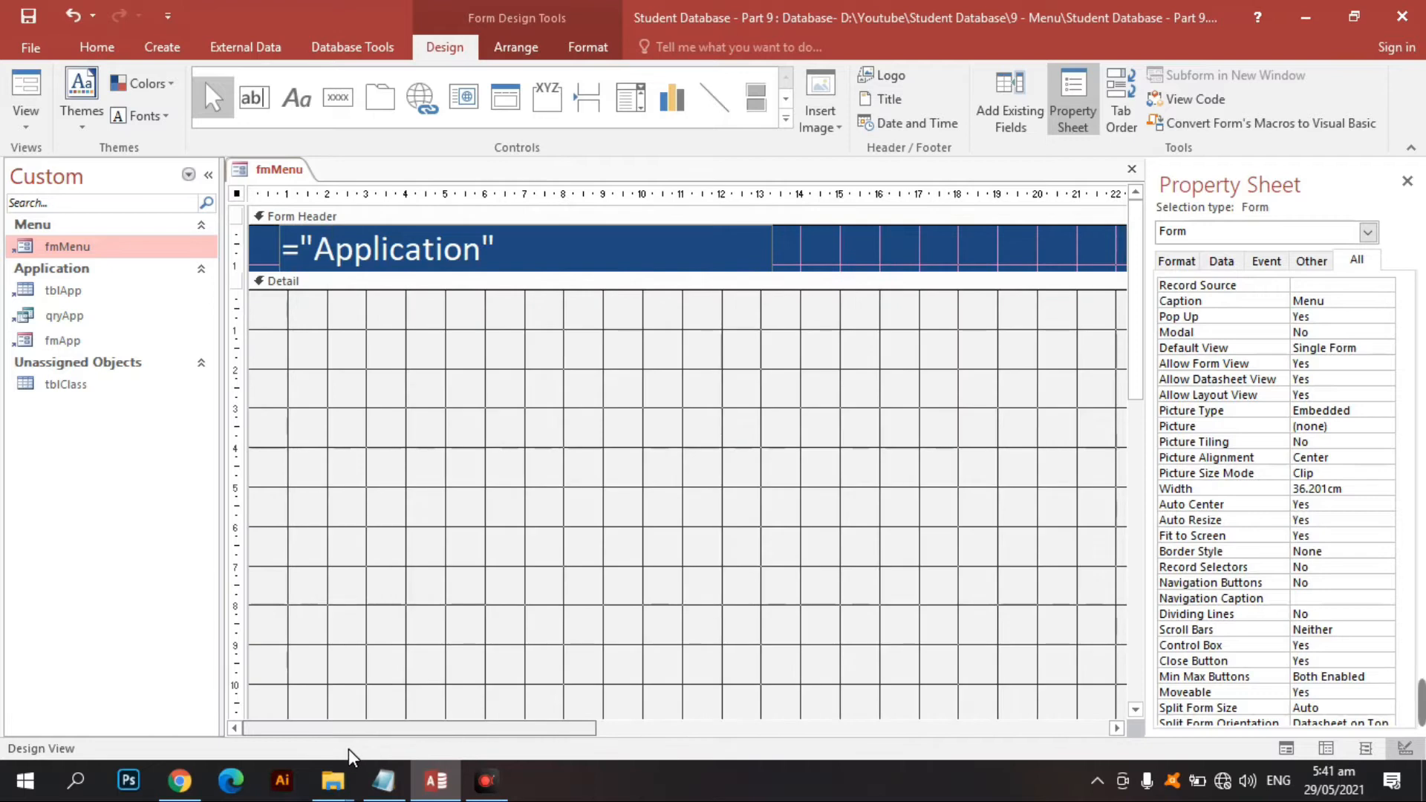
left_click(401, 254)
double_click(393, 251)
type("Menu")
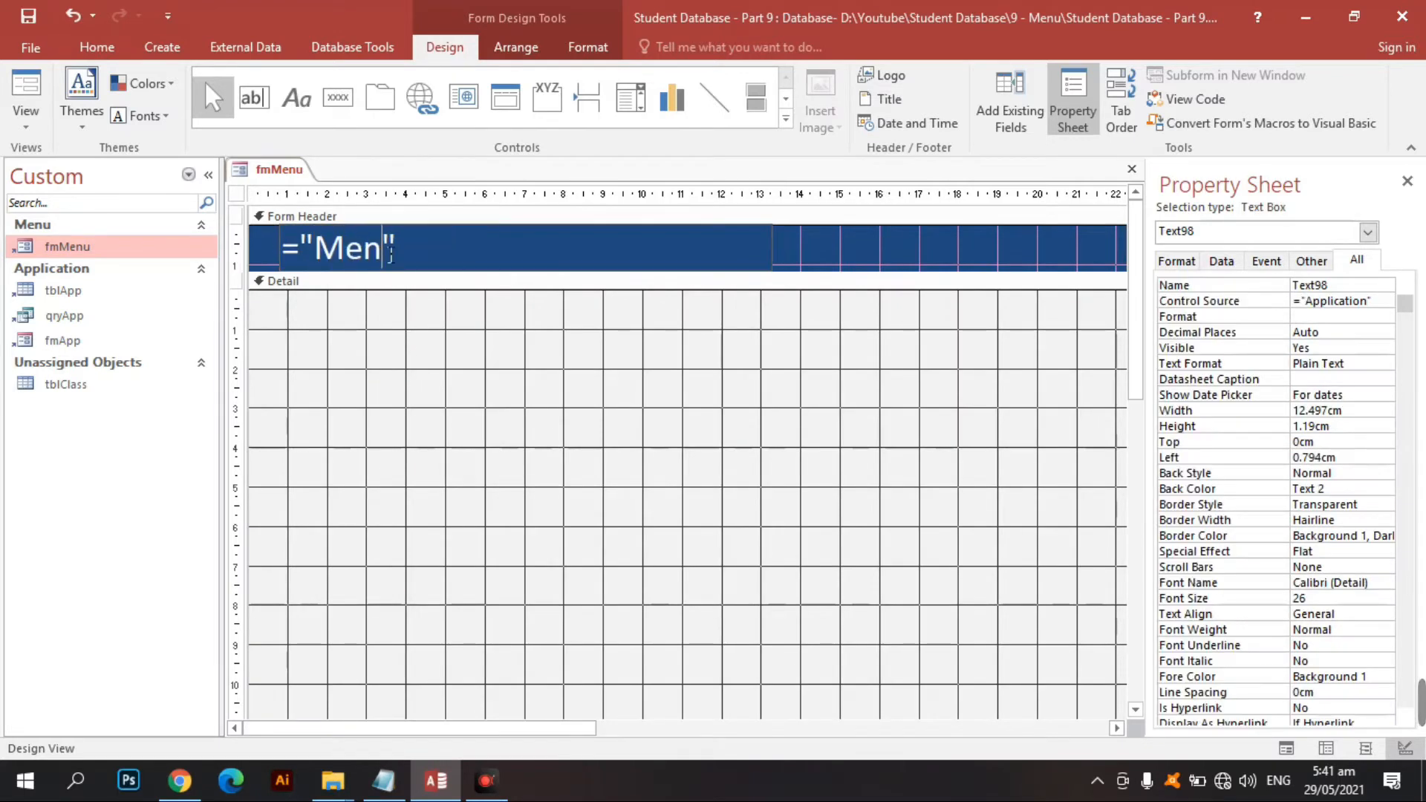
key("Return")
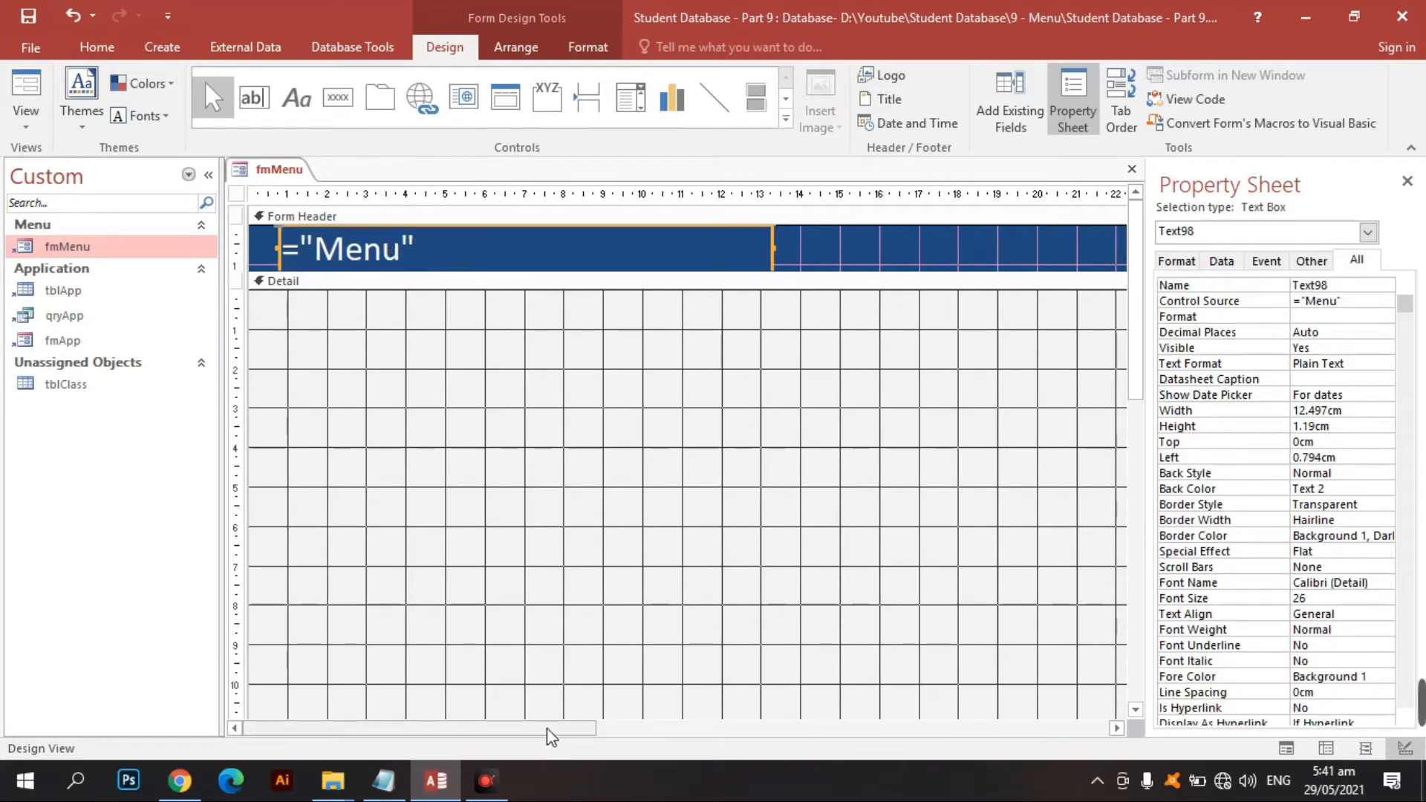
Step: Compare the cmdClose button's properties in fmMenu with those in fmApp, opening fmApp in Design View, and return to fmMenu
left_click_drag(497, 728, 932, 728)
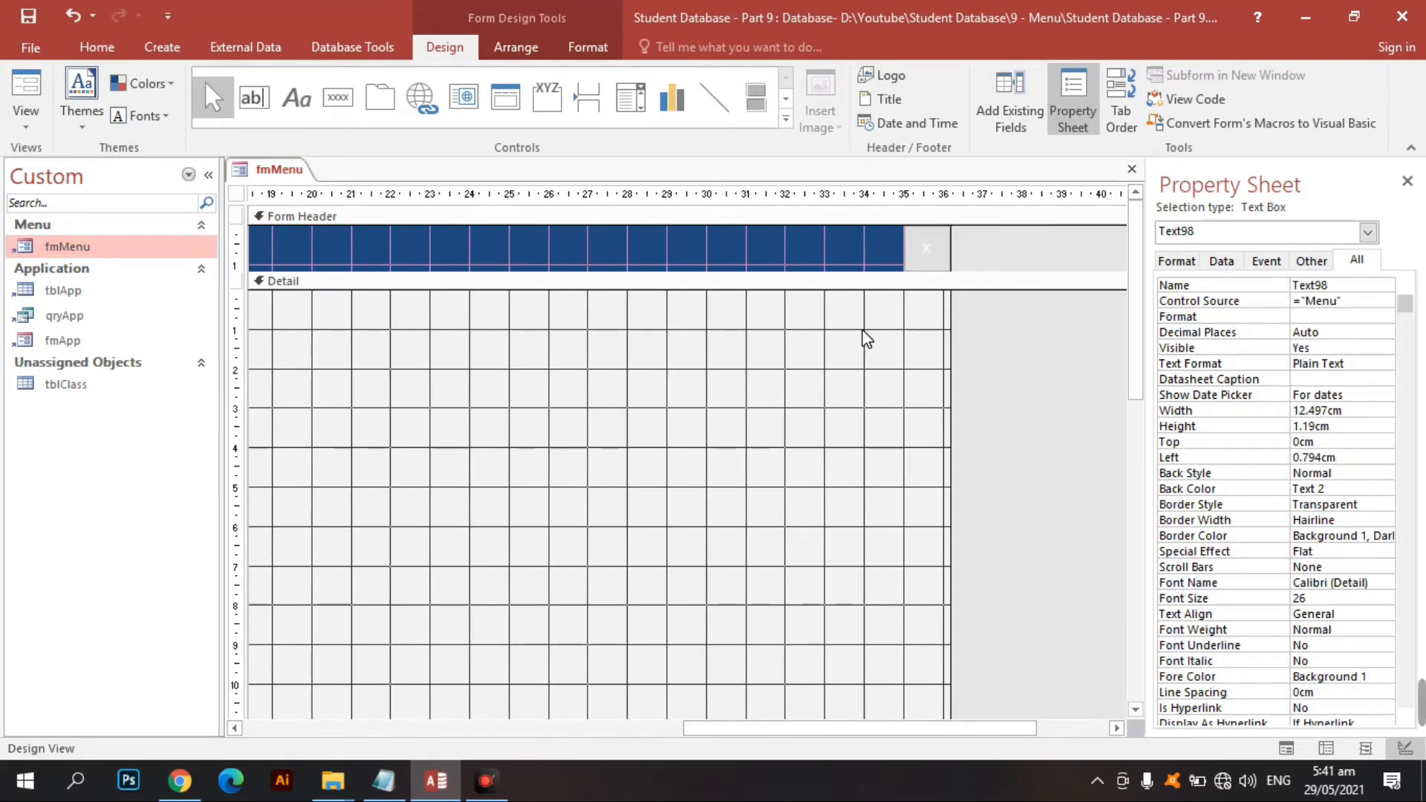
left_click(941, 254)
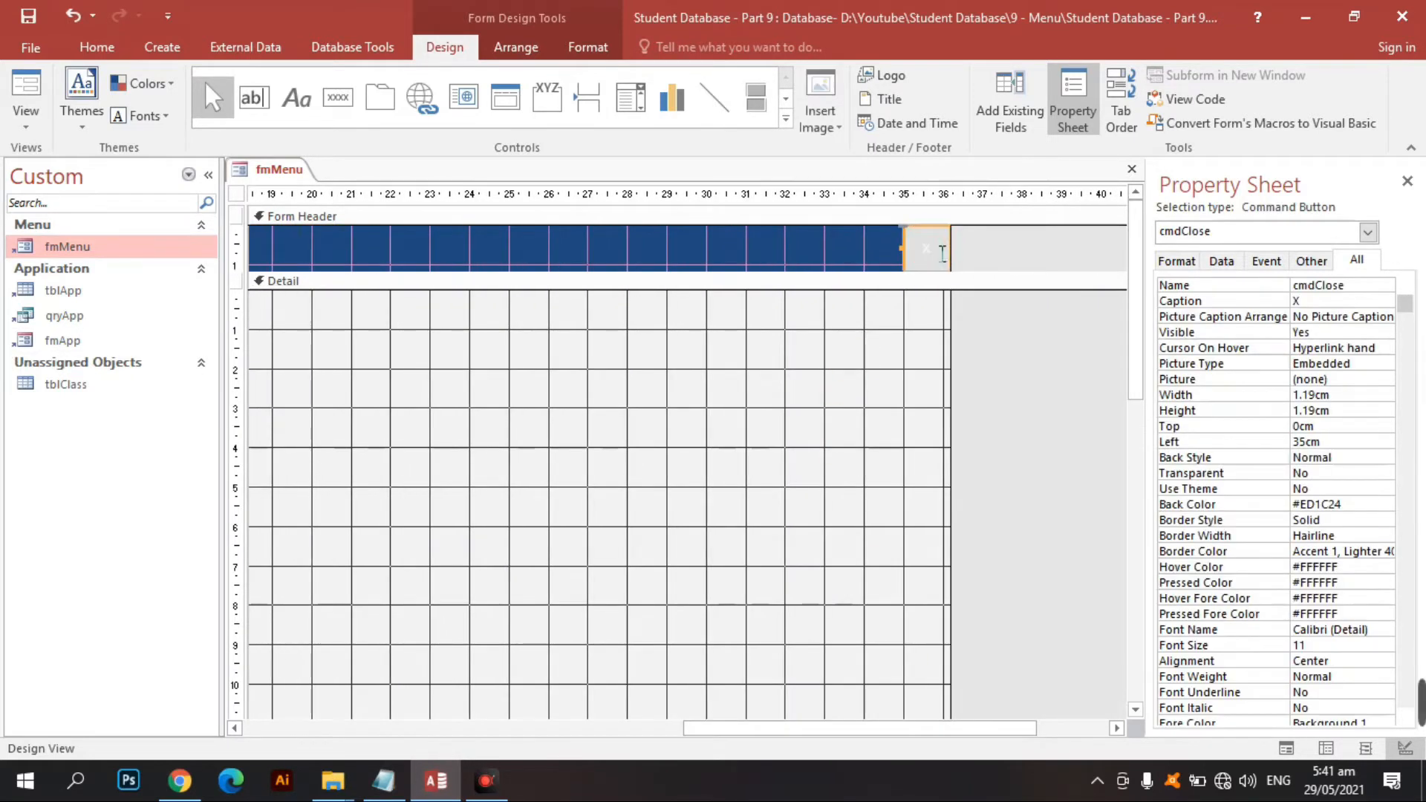
right_click(107, 343)
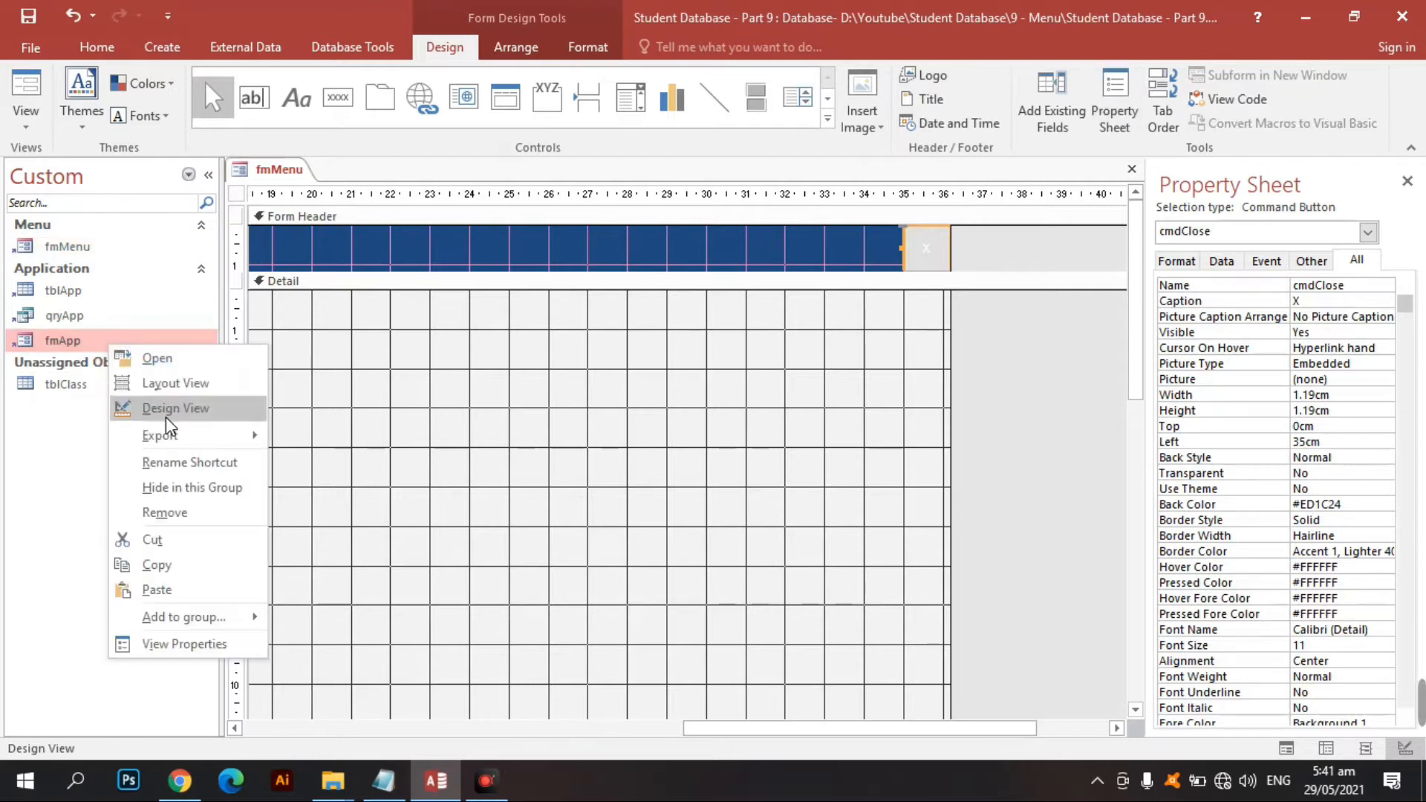
left_click(166, 411)
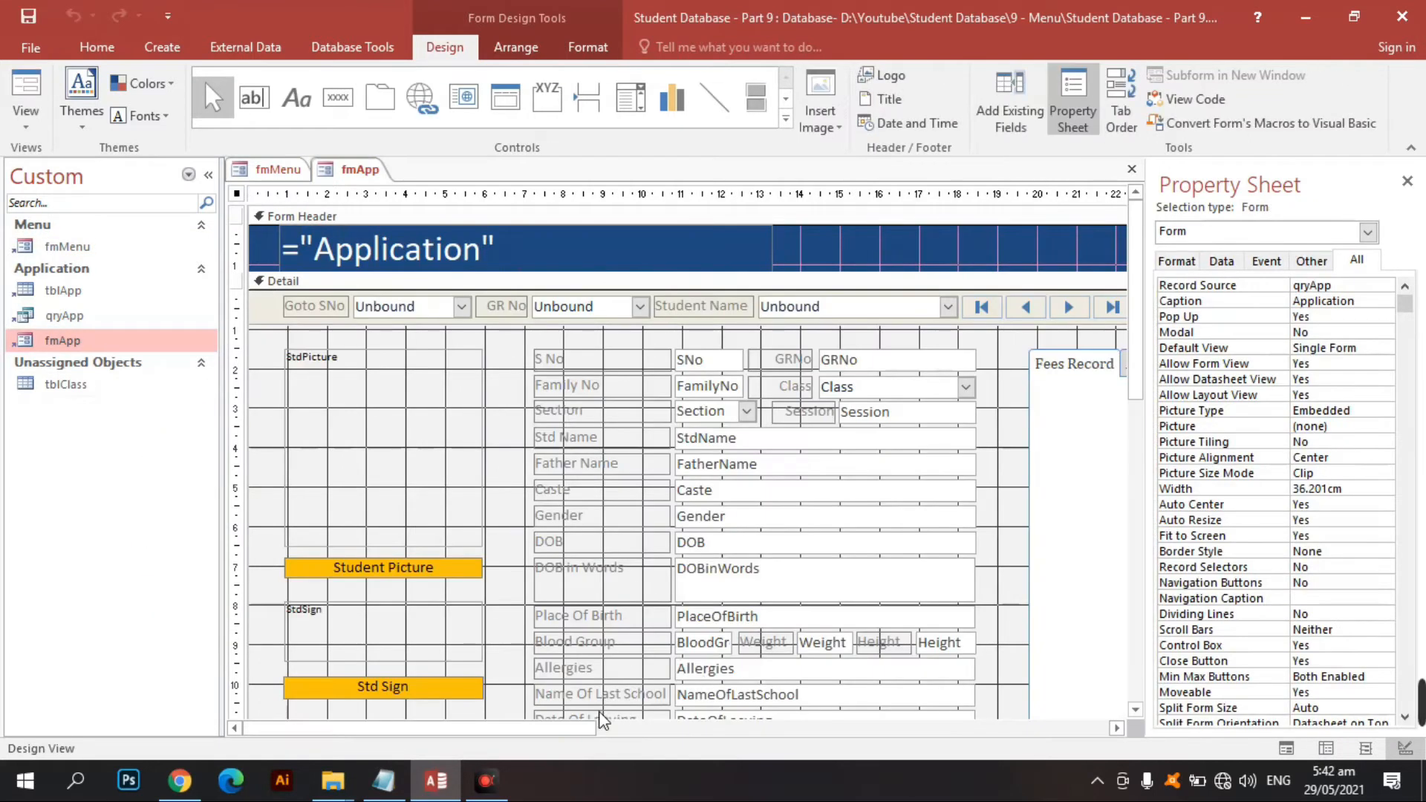
left_click_drag(594, 726, 1026, 727)
left_click(941, 254)
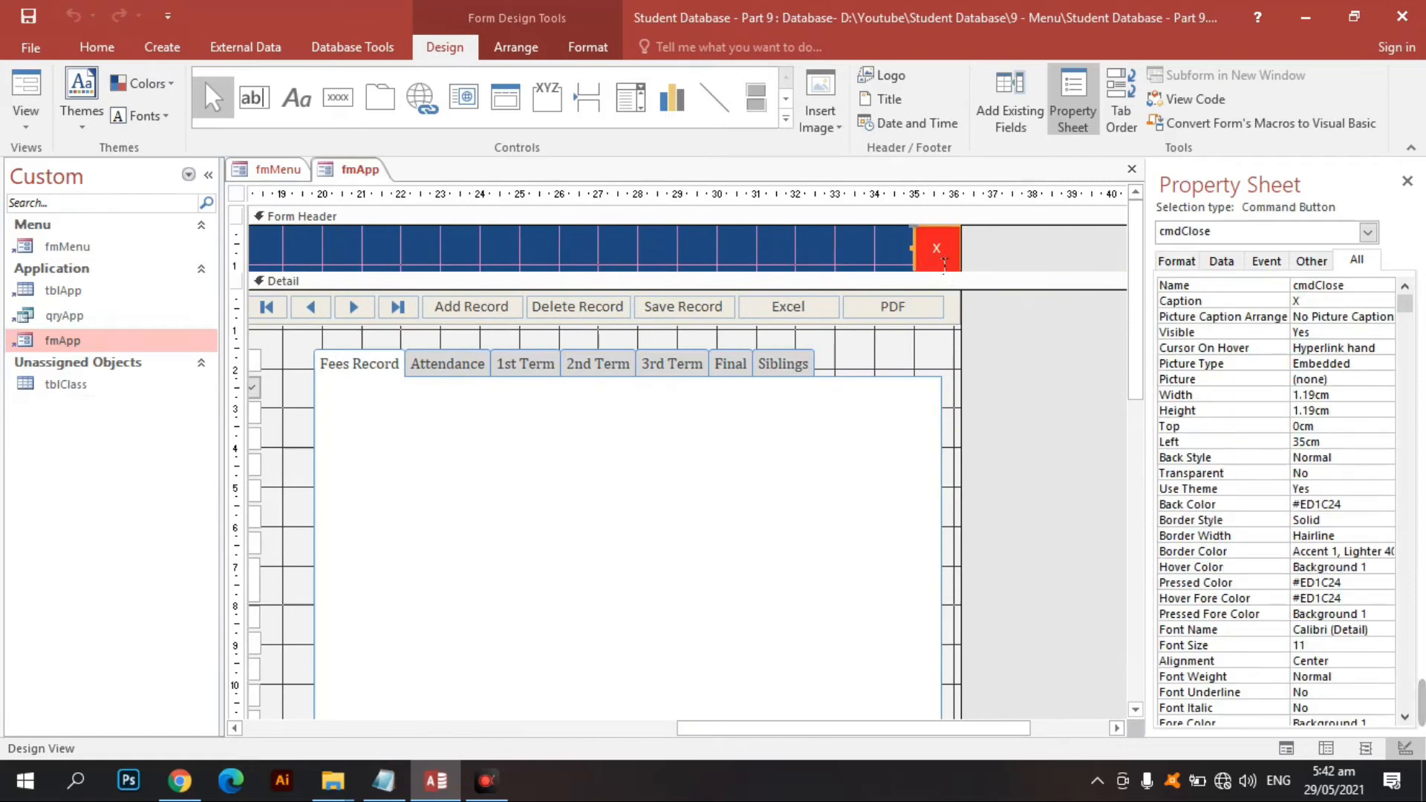
left_click(274, 170)
left_click(597, 227)
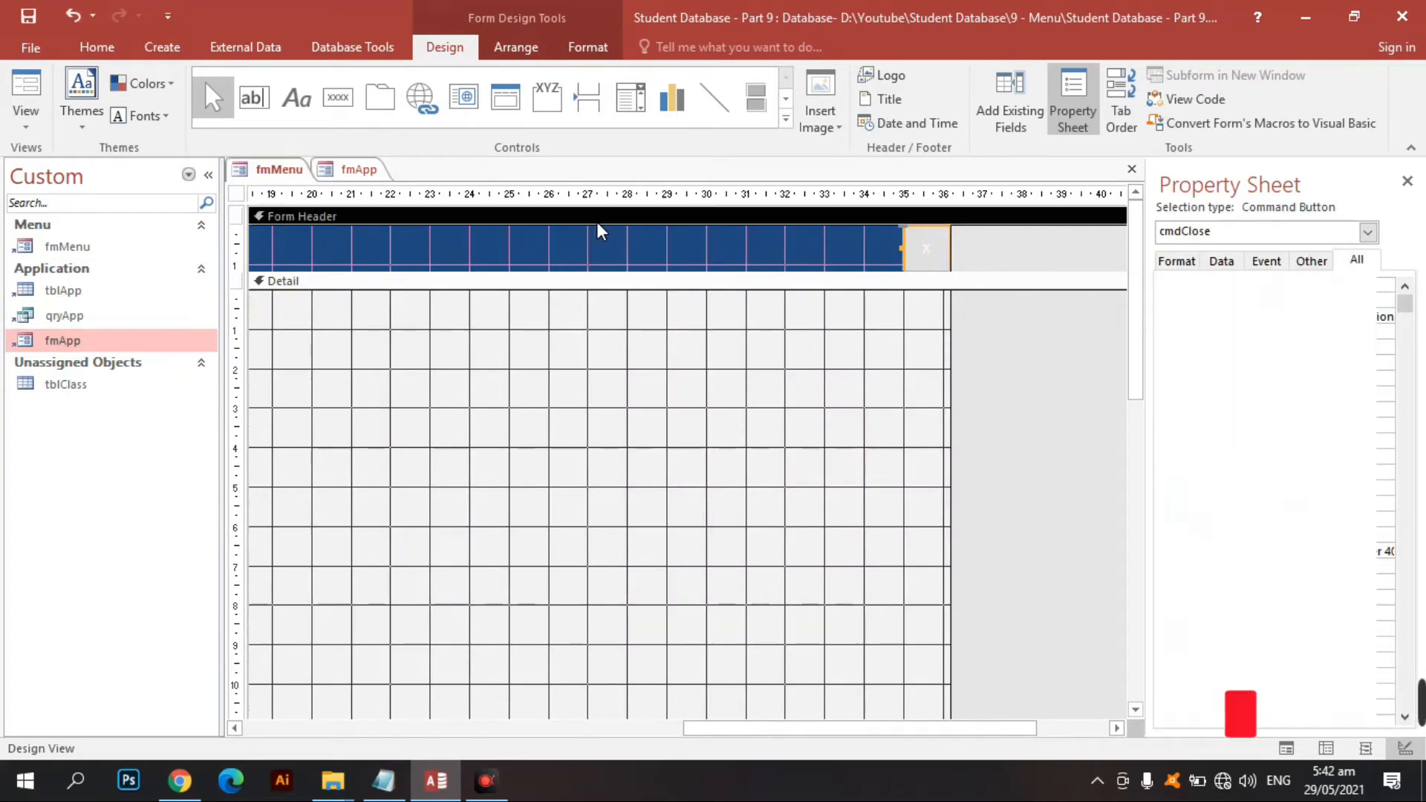
Step: Paste the copied red X button into fmMenu's Form Header and move it beside the cmdClose button, at about 33.2 cm from the left
key("ctrl+v")
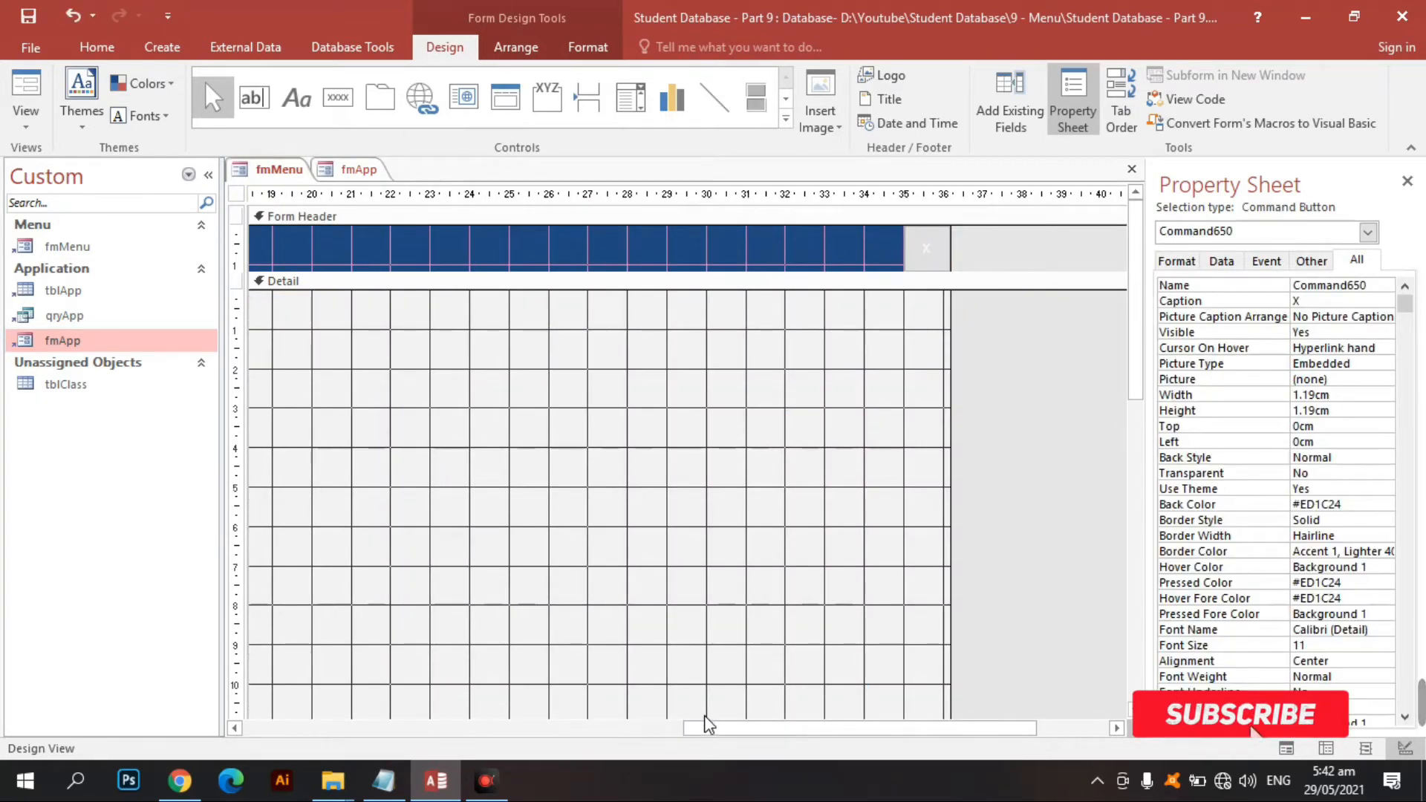
left_click_drag(708, 743, 270, 728)
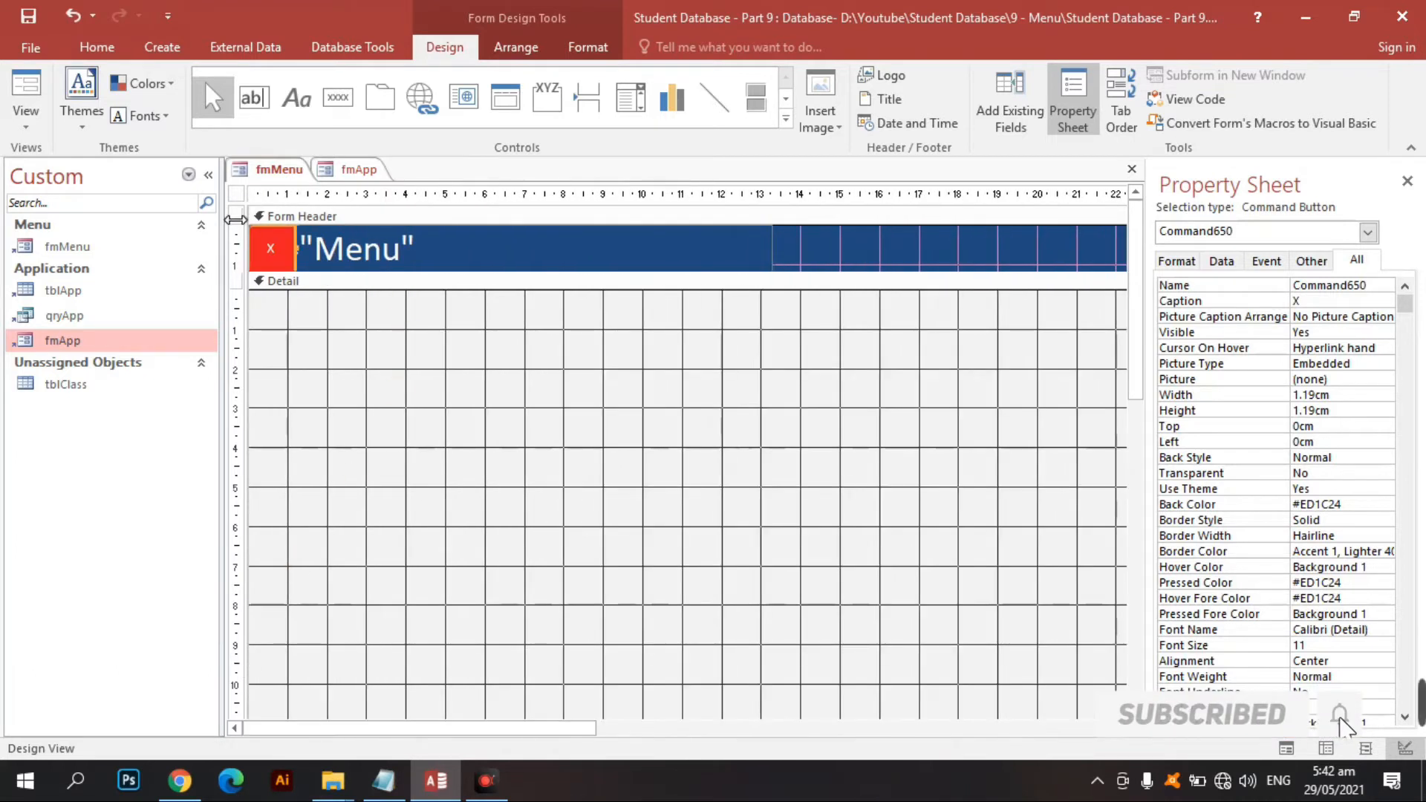
left_click_drag(304, 241, 913, 245)
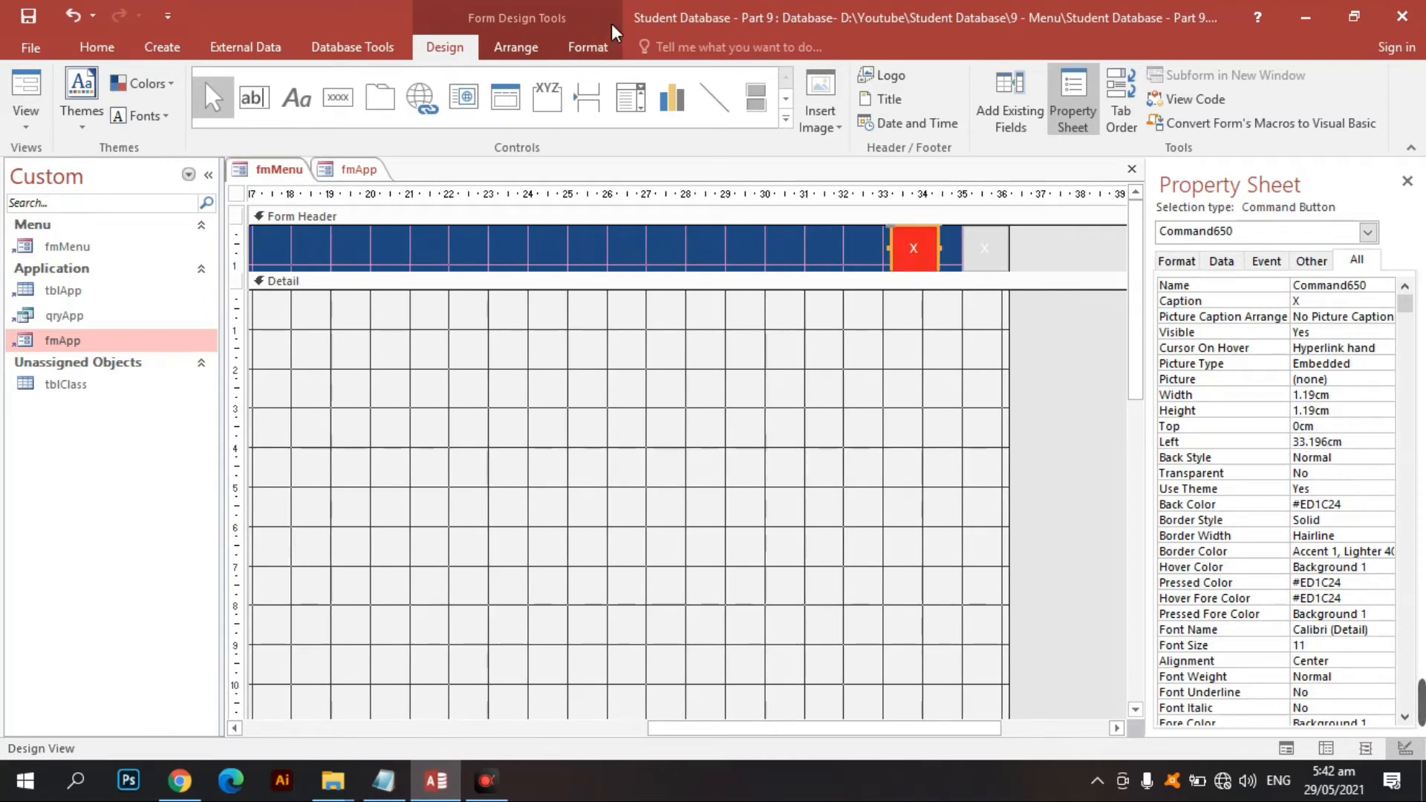
Step: Copy the pasted red X button's formatting onto cmdClose with Format Painter and delete the pasted button
left_click(592, 47)
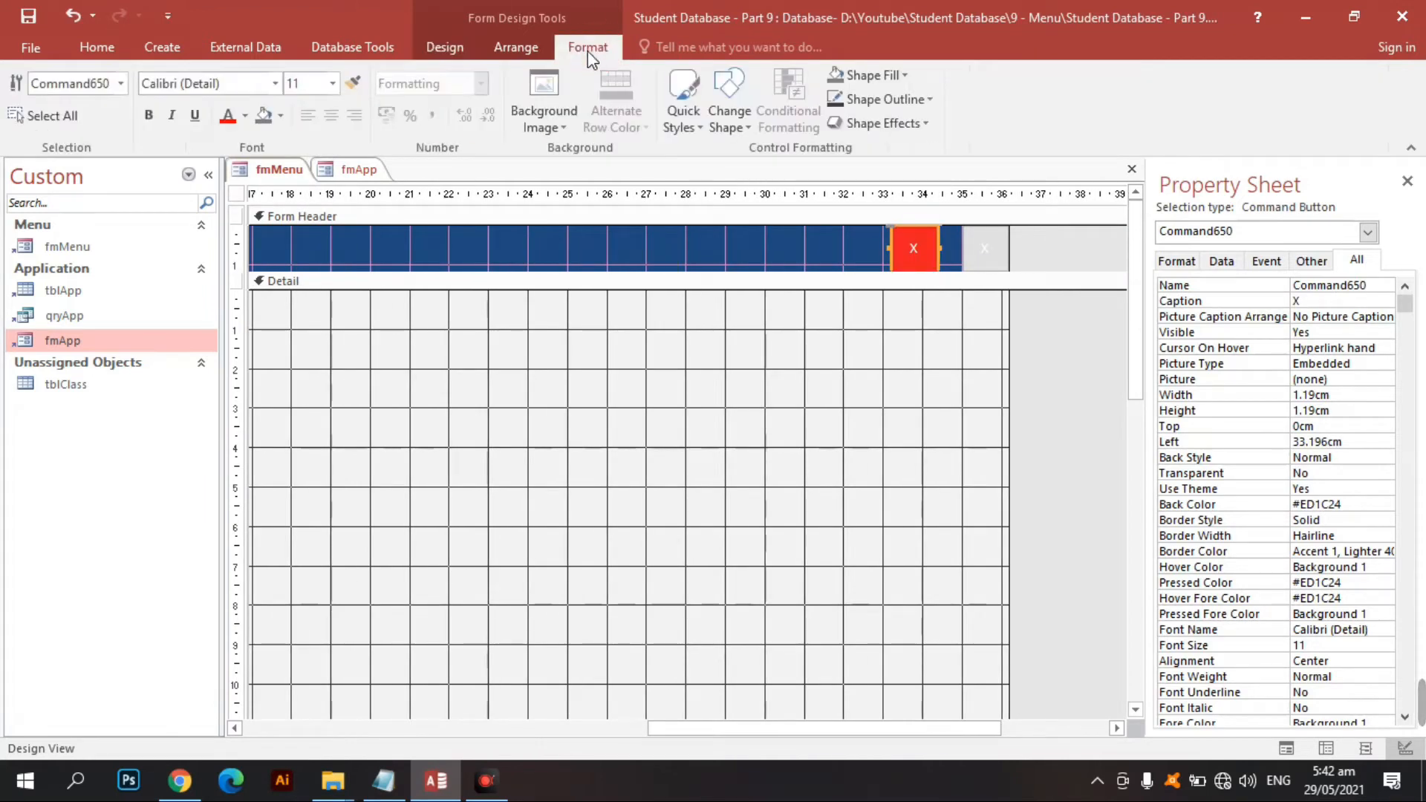
left_click(351, 88)
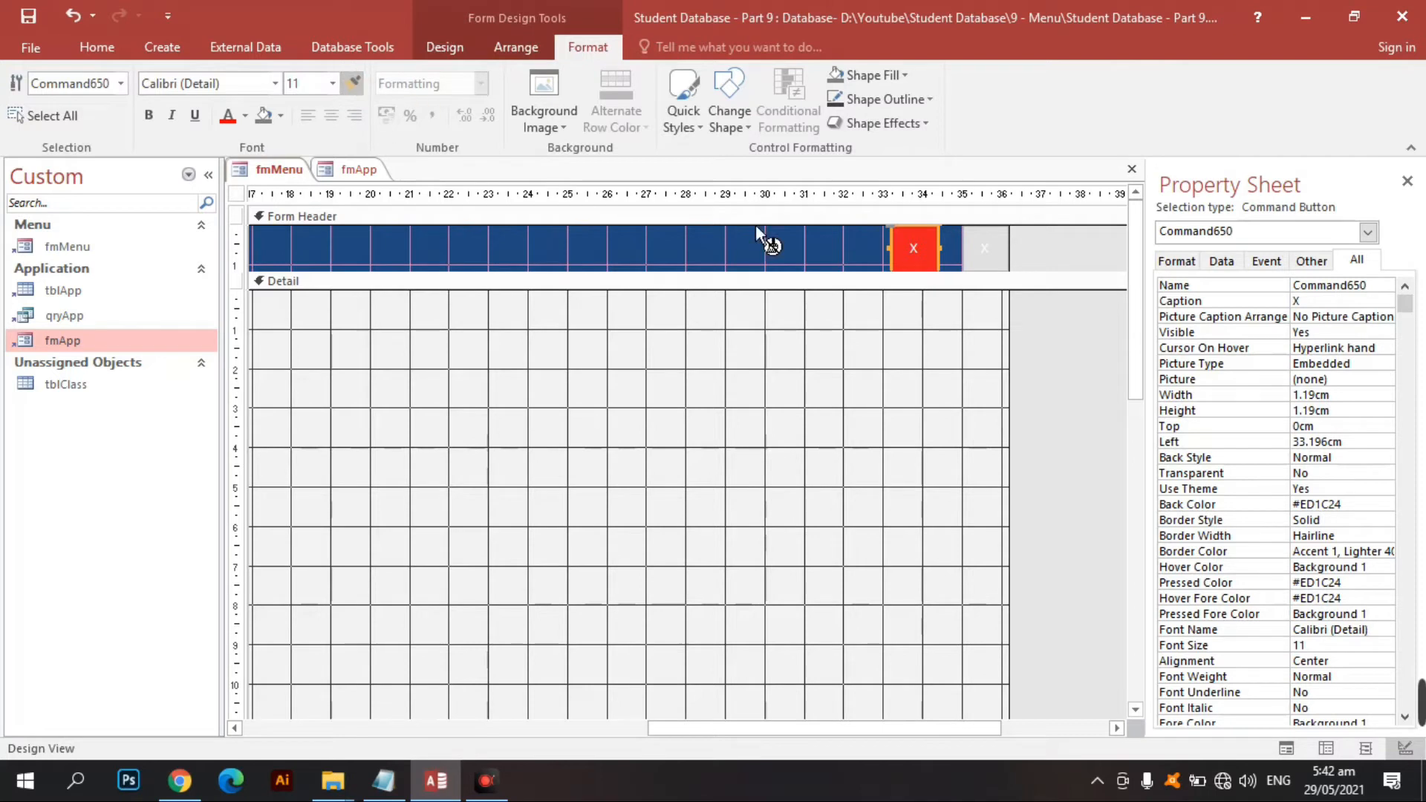
left_click(992, 251)
left_click(930, 285)
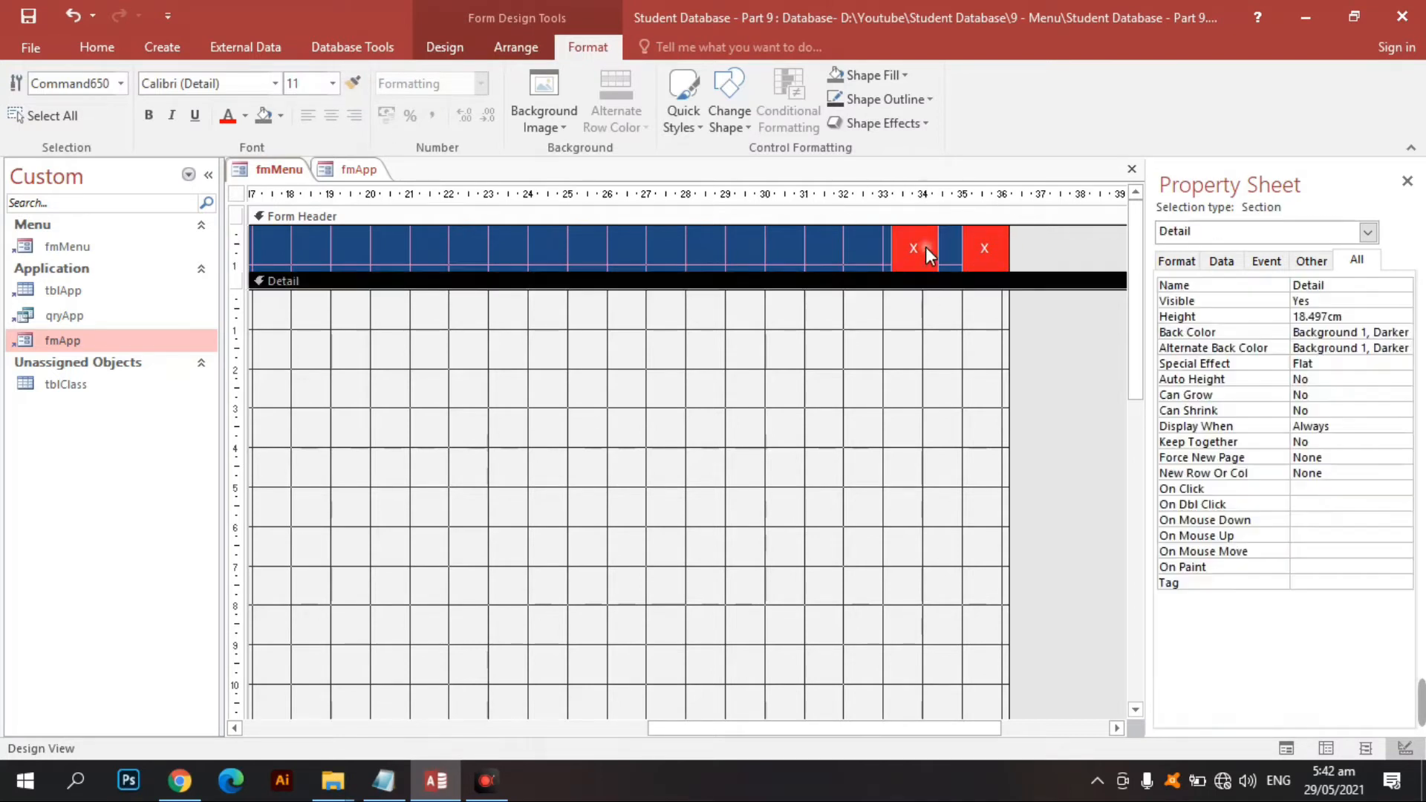
left_click(925, 248)
key("Delete")
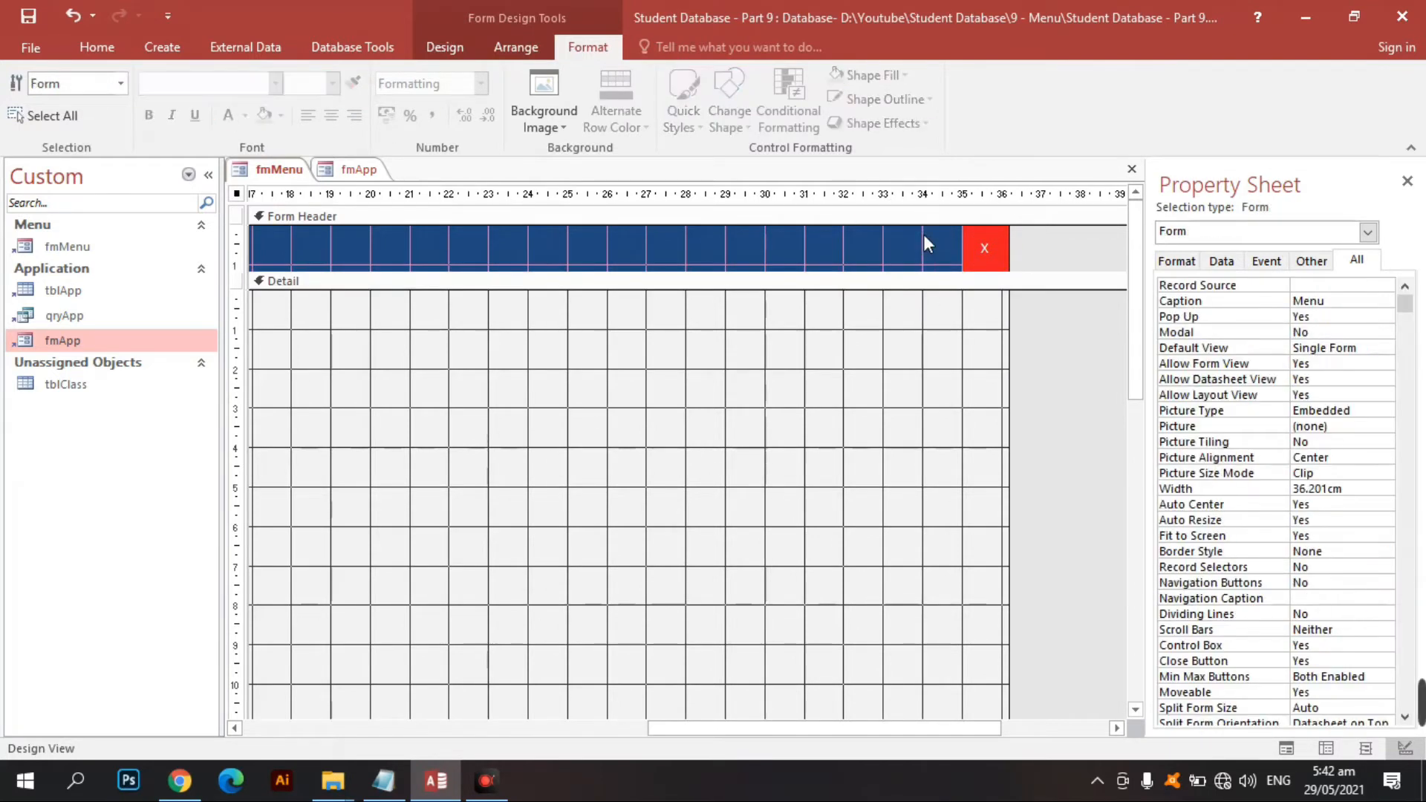
Step: Add an On Click event procedure to cmdClose containing DoCmd.Close, and close the code editor
left_click(972, 247)
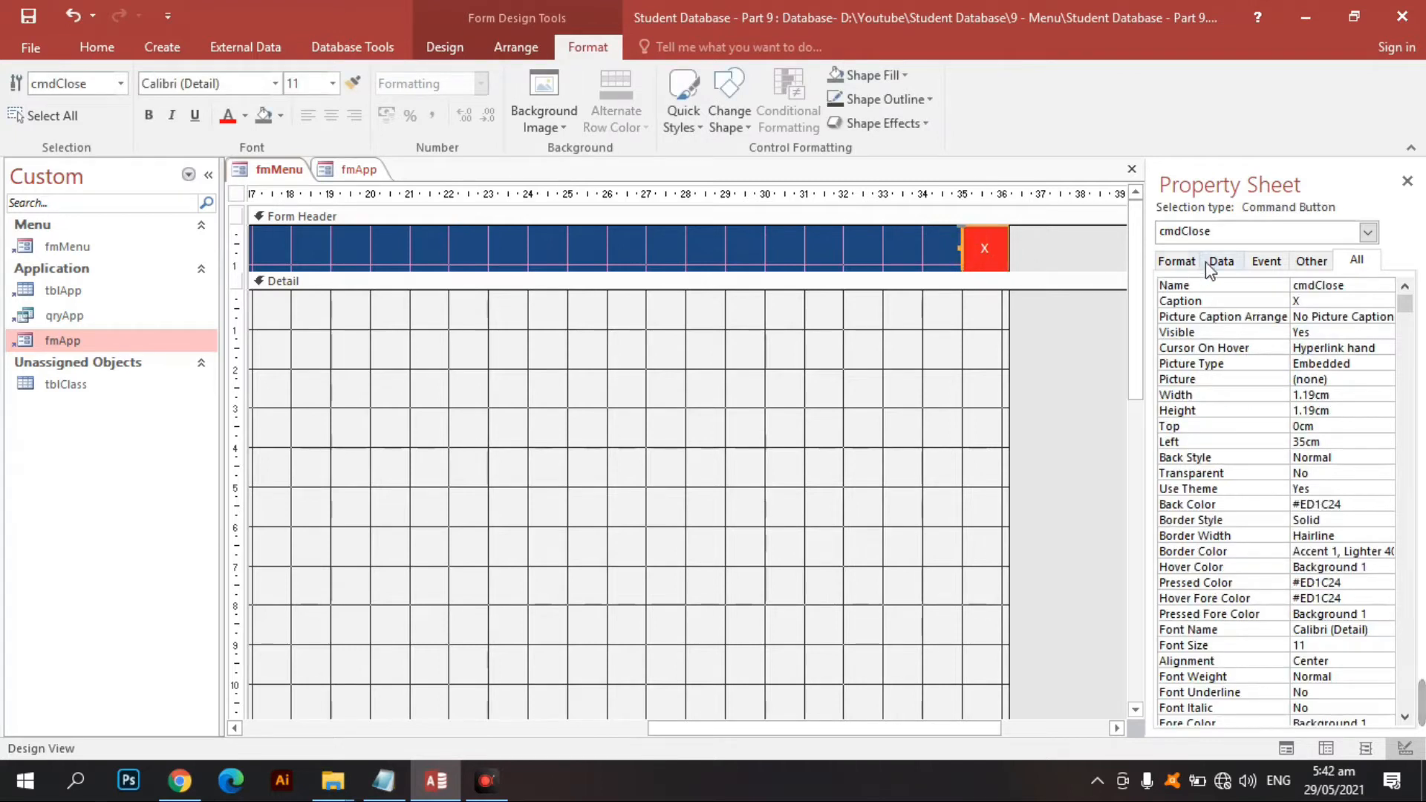
left_click(1268, 260)
left_click(1337, 285)
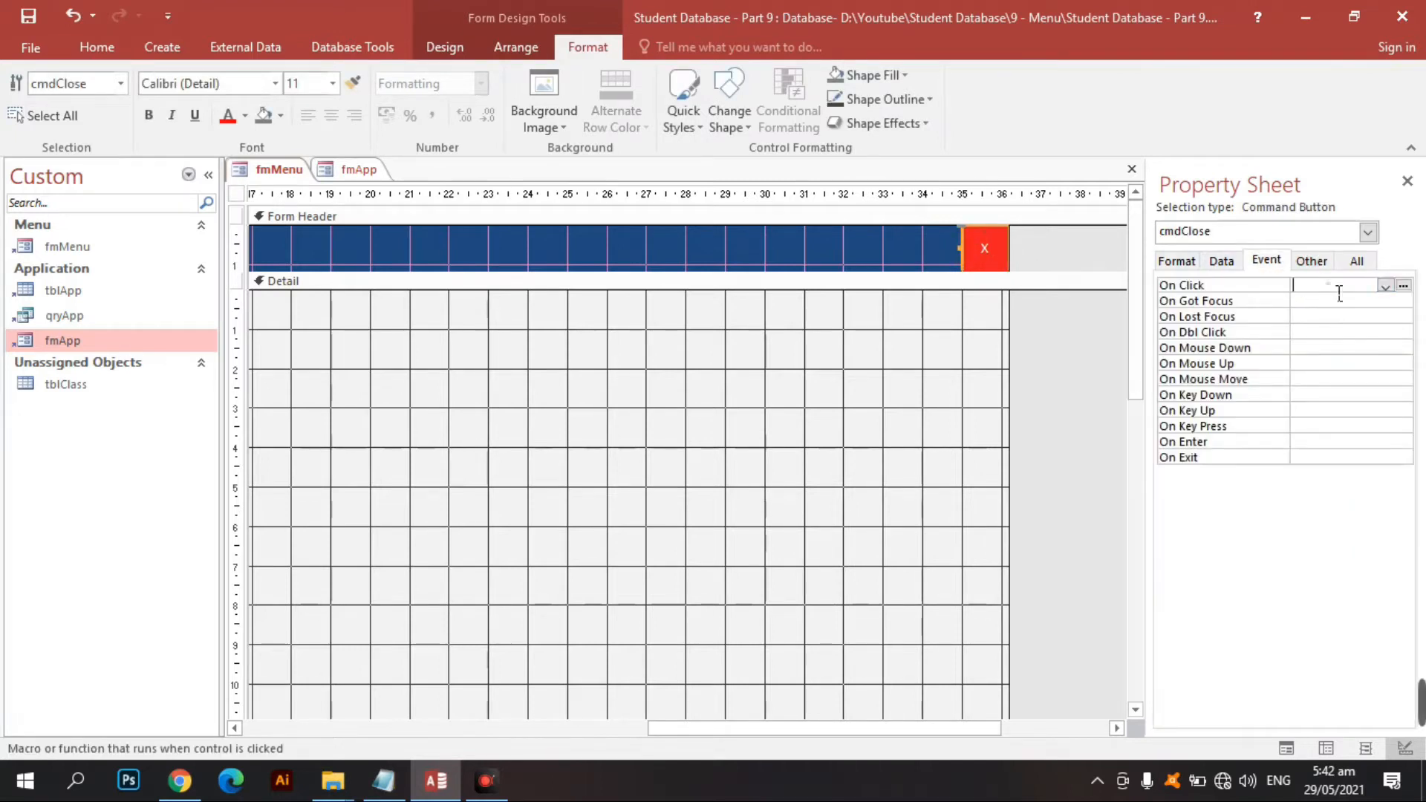
left_click(1403, 285)
double_click(706, 246)
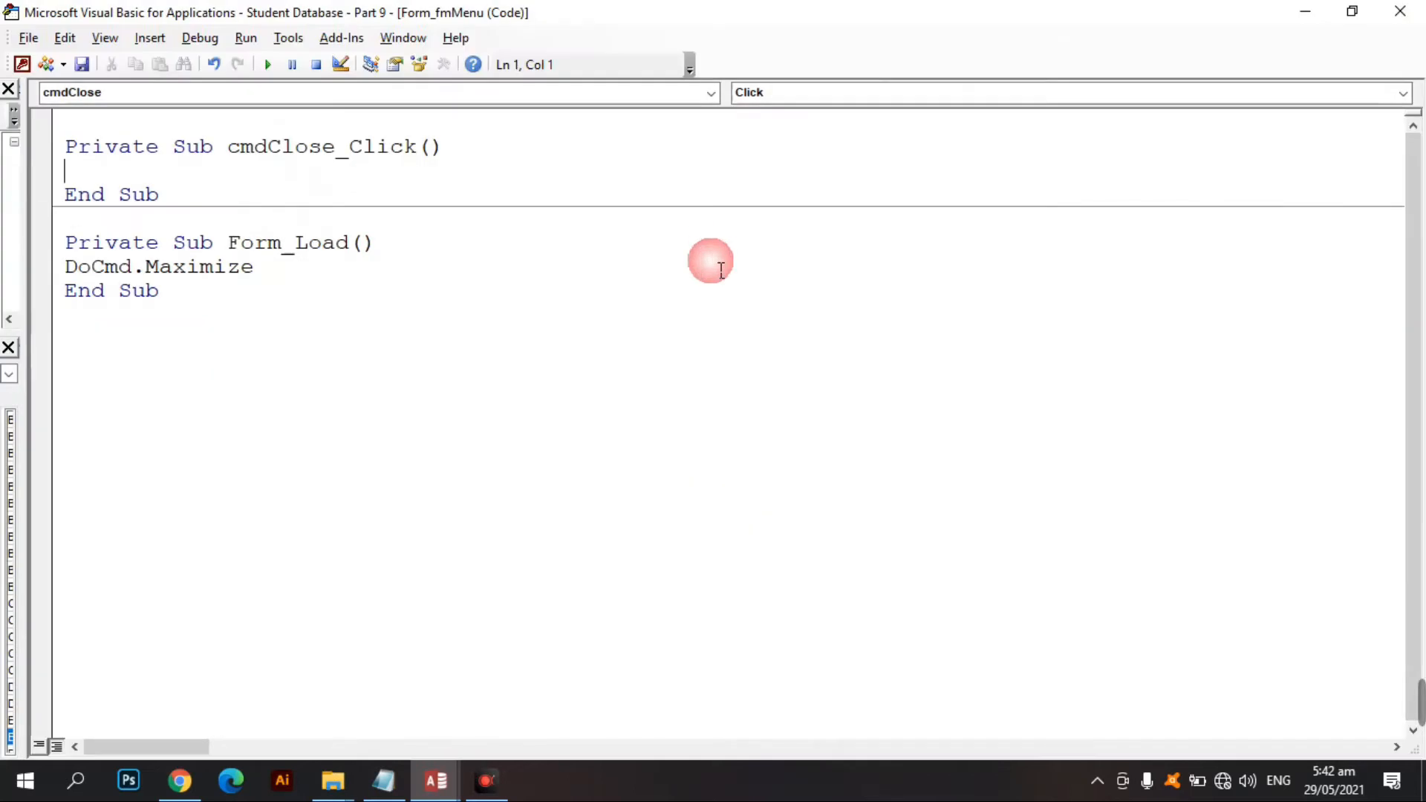
type("Docmd.")
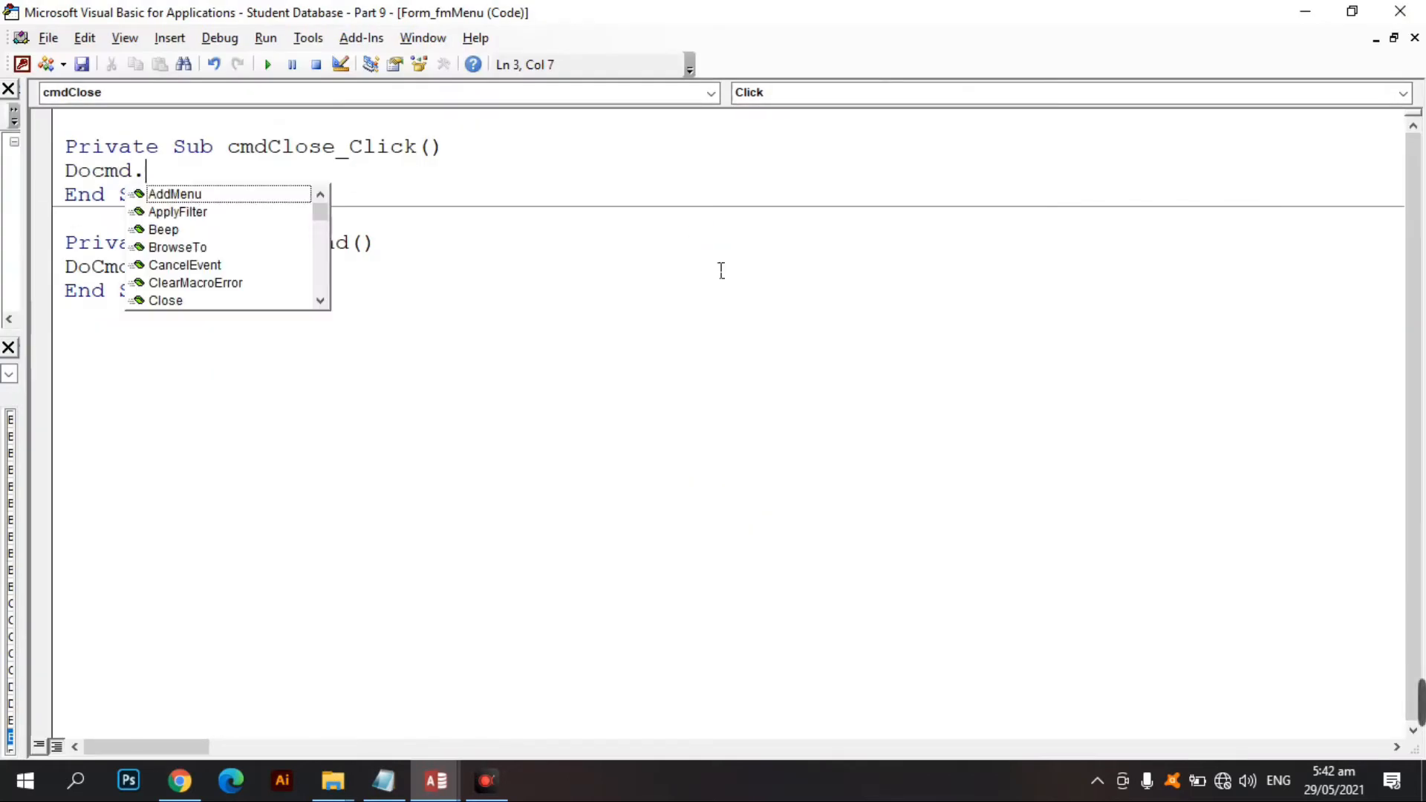
type("close")
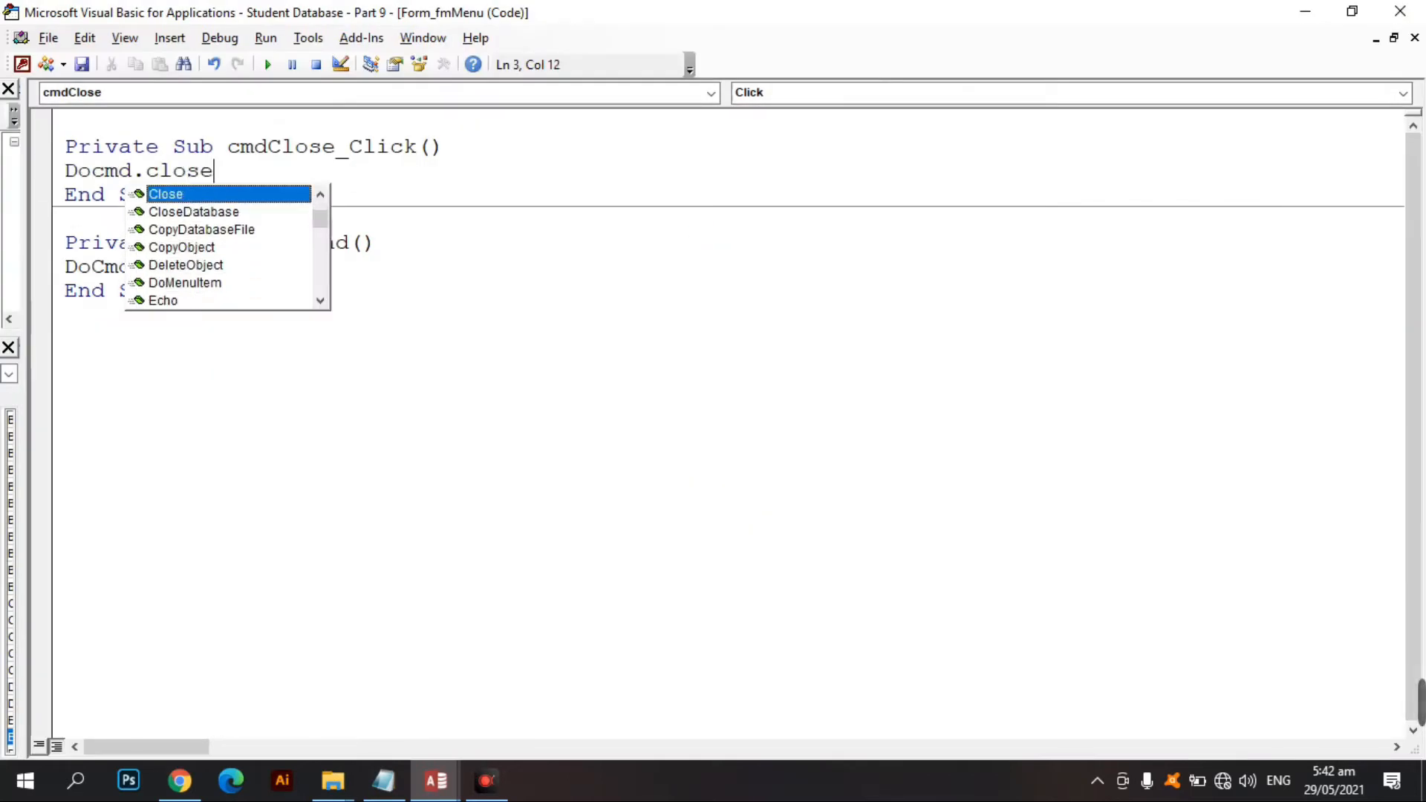
key("Tab")
left_click(1402, 10)
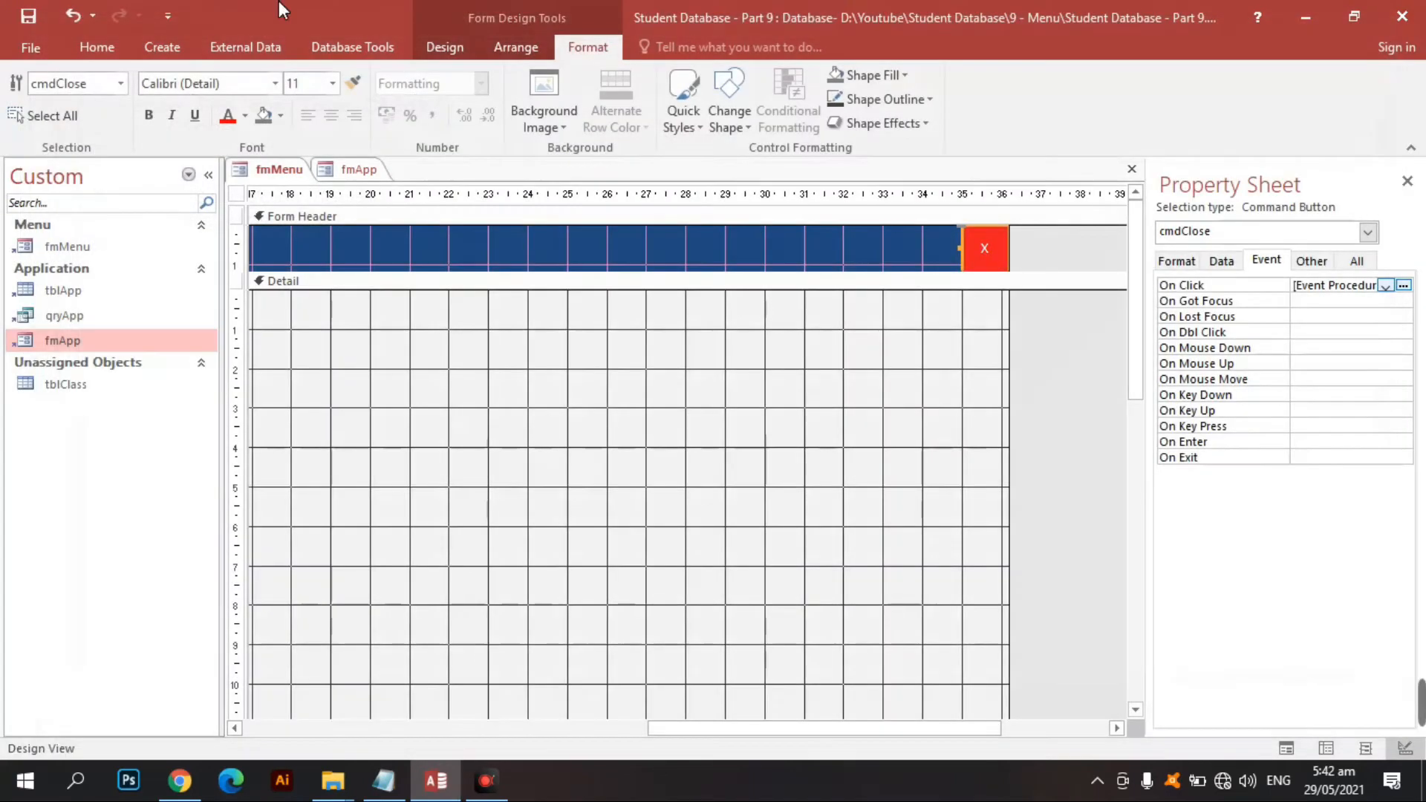
Step: Preview fmMenu in Form View, check how the Menu title text gets selected, and return to Design View
left_click(104, 52)
left_click(28, 85)
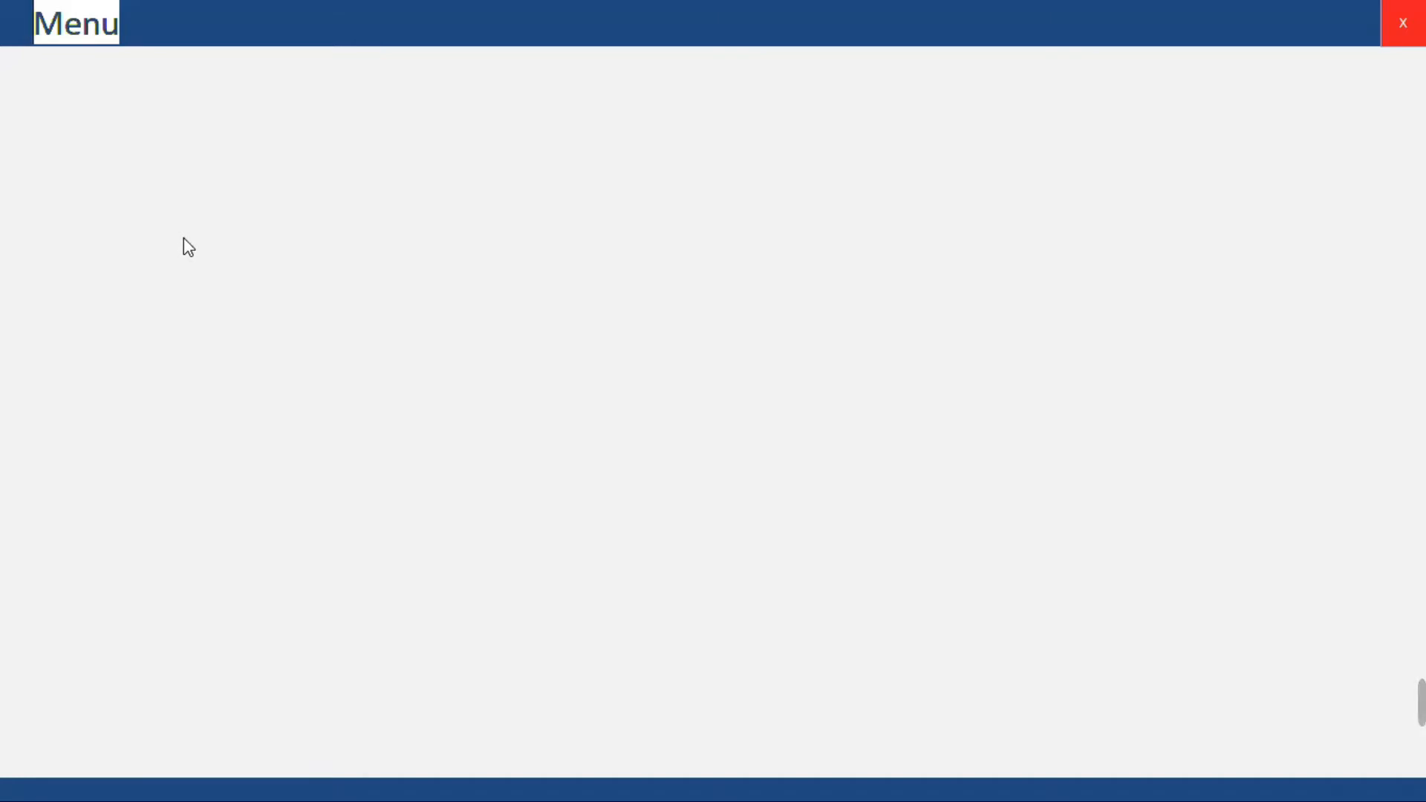
left_click(117, 54)
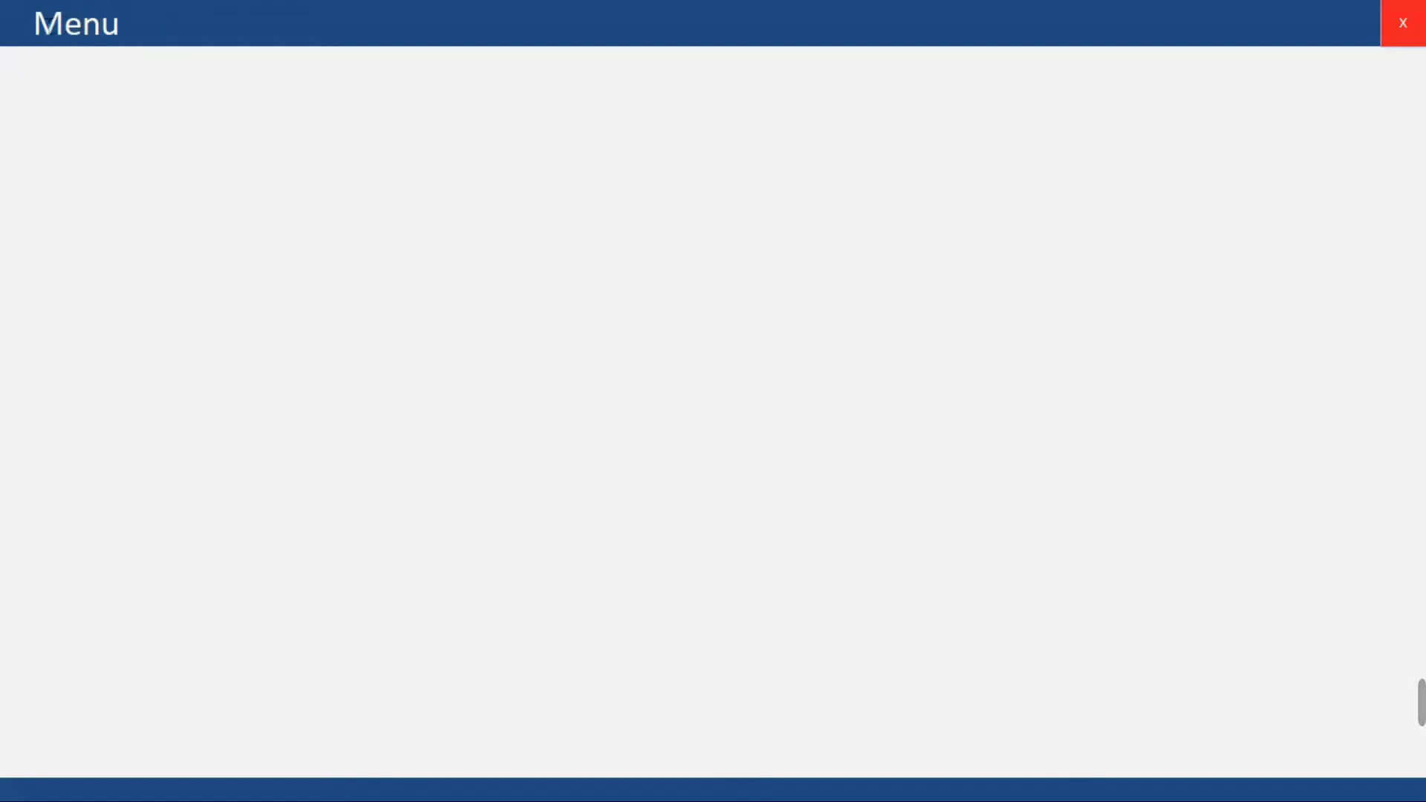
left_click_drag(38, 23, 169, 25)
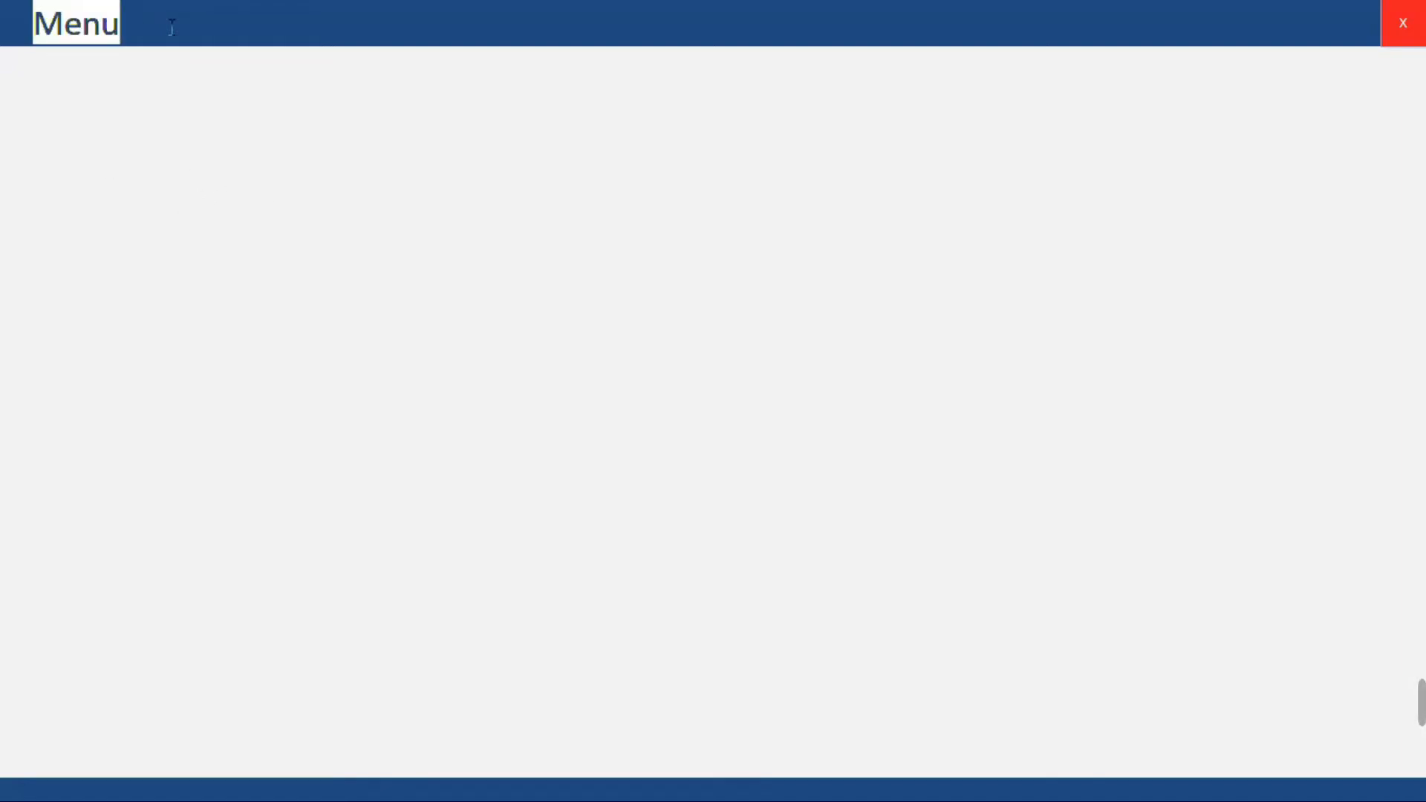
right_click(394, 223)
left_click(444, 280)
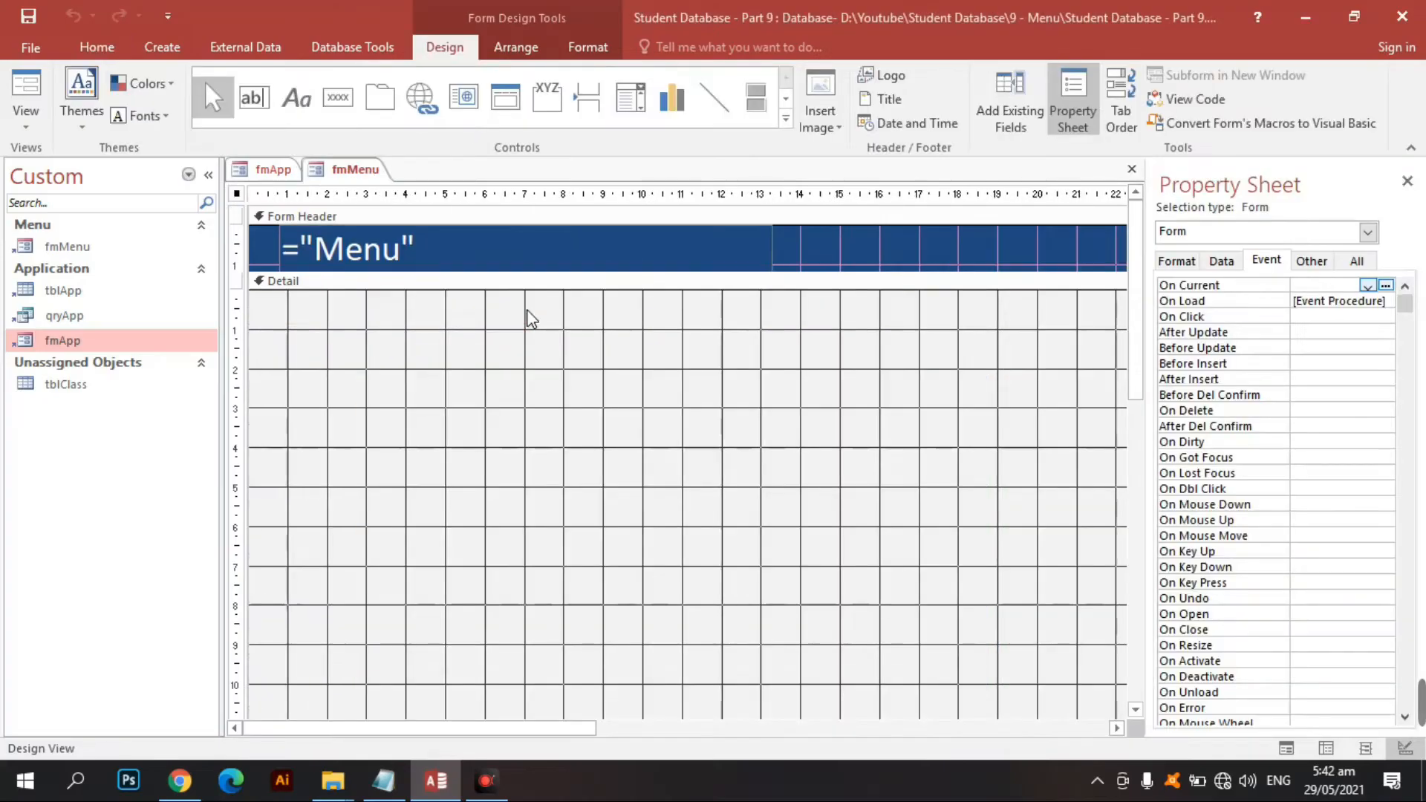
Step: Add an unbound text box near the upper edge of fmMenu's Detail section and delete its attached label
left_click(255, 98)
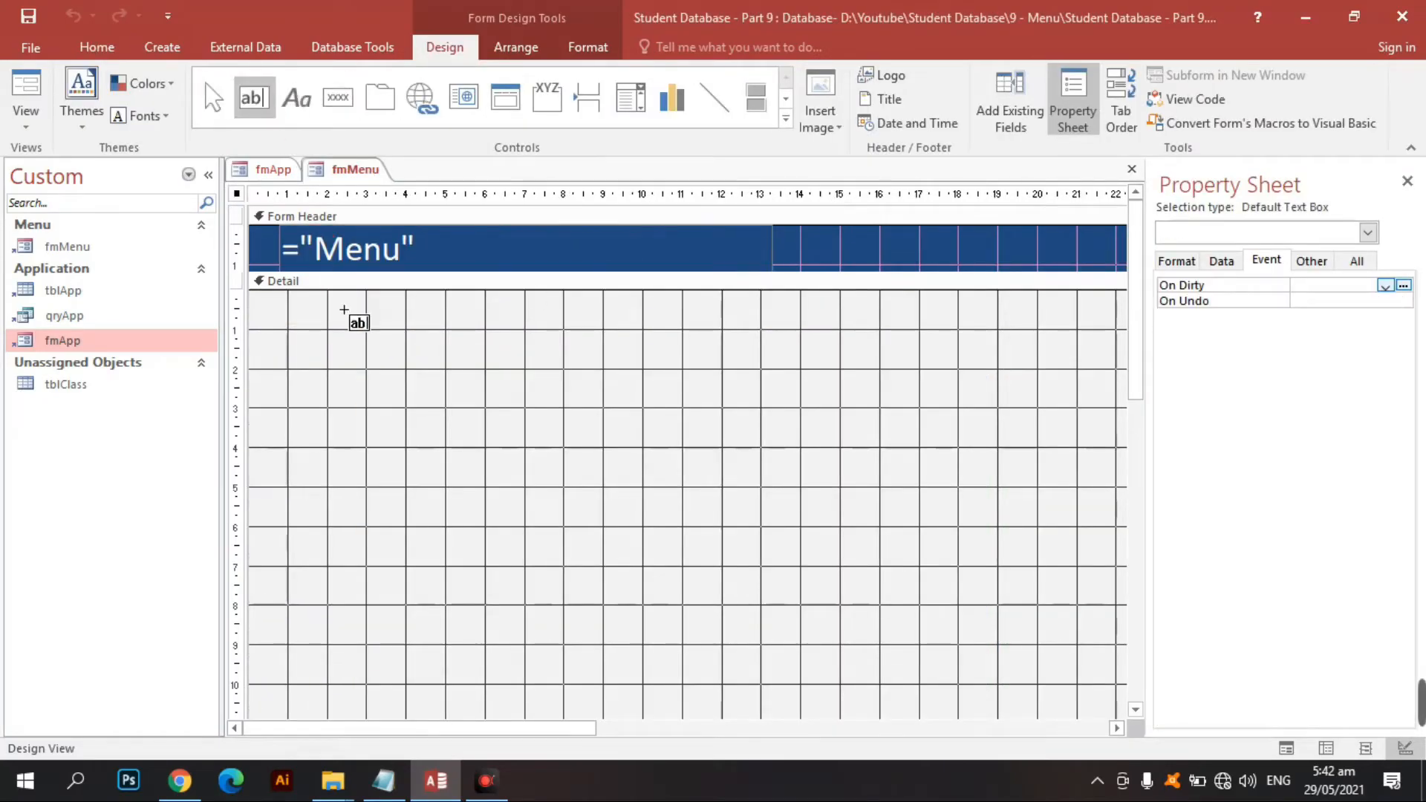
left_click(339, 305)
left_click(276, 315)
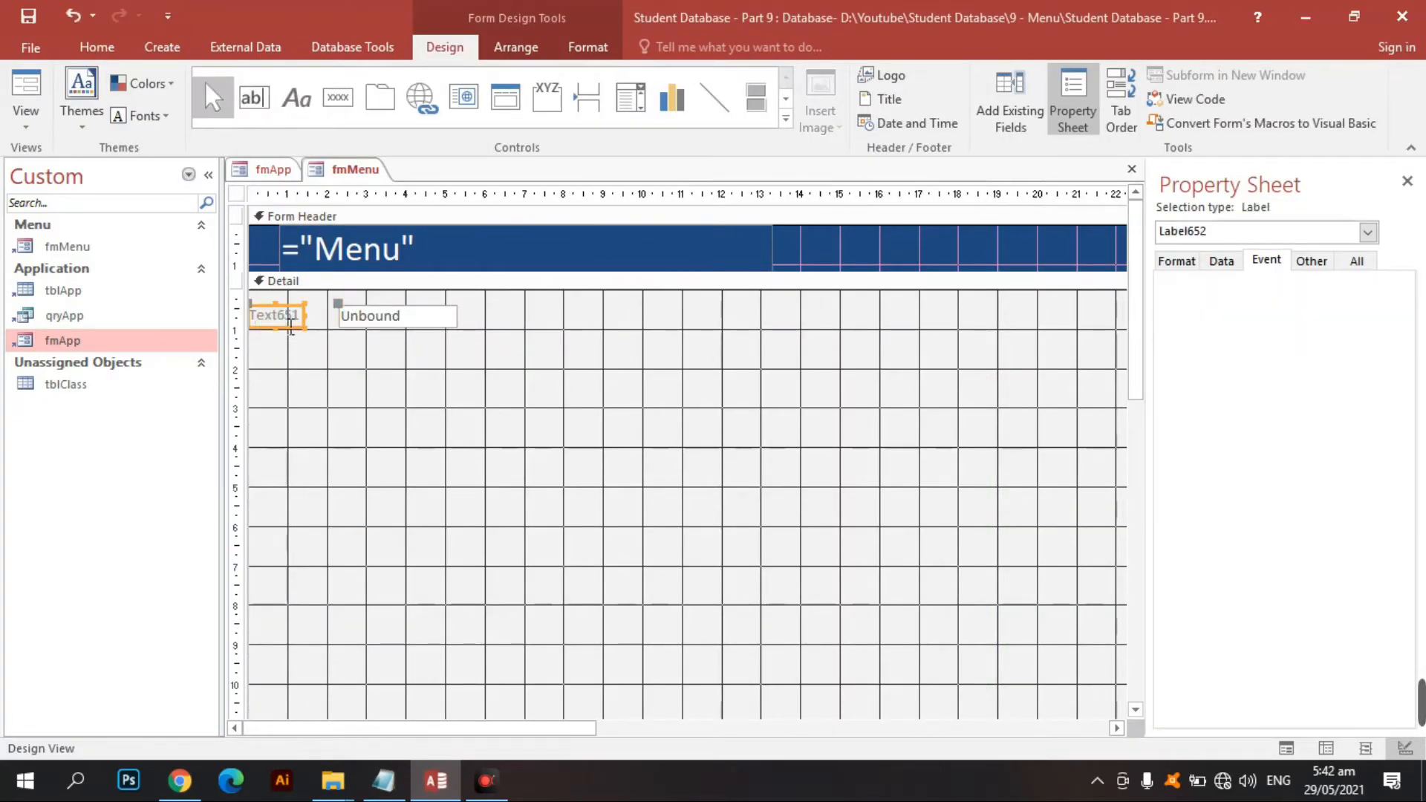
key("Delete")
left_click_drag(550, 348, 375, 316)
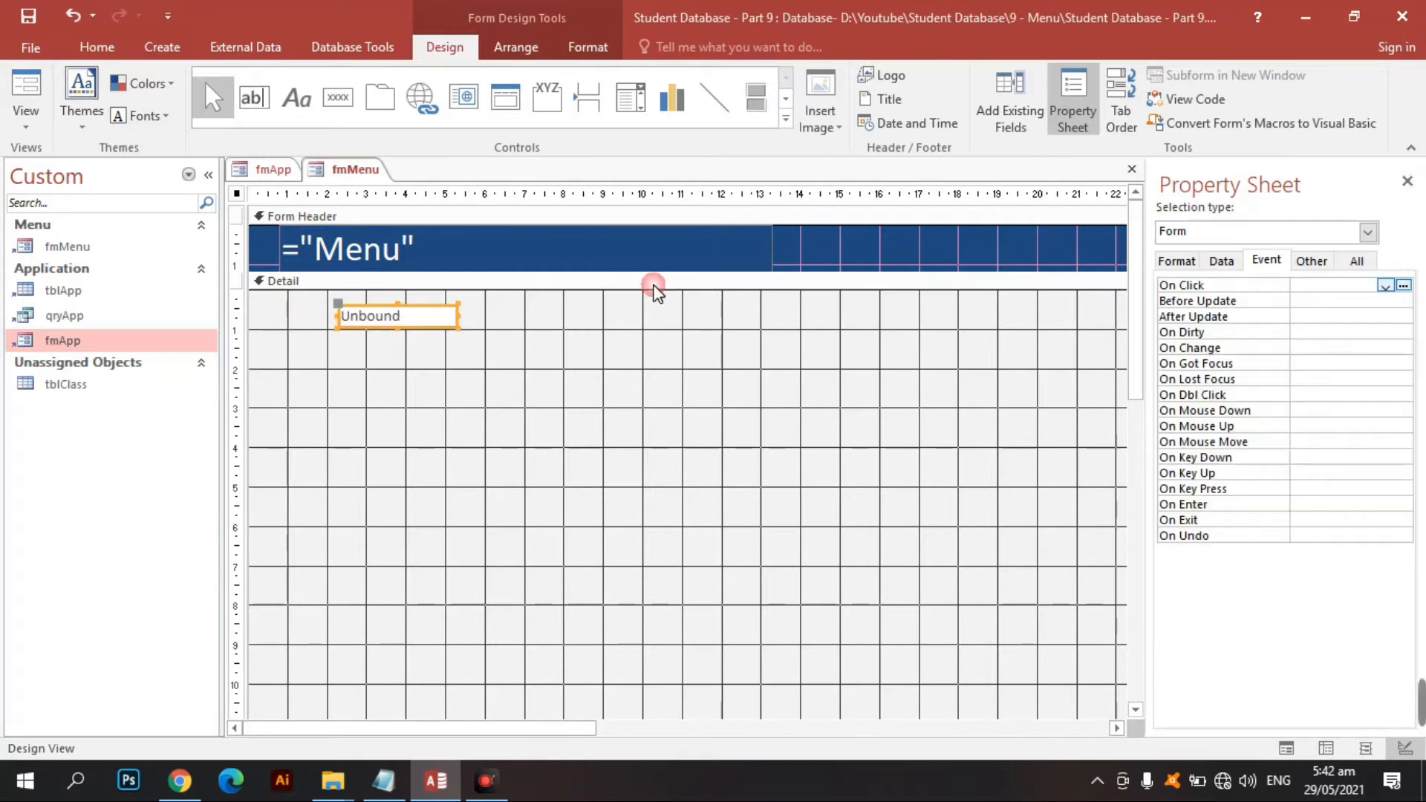
Step: Name the unbound text box in the Detail section txtFocus
left_click(1356, 260)
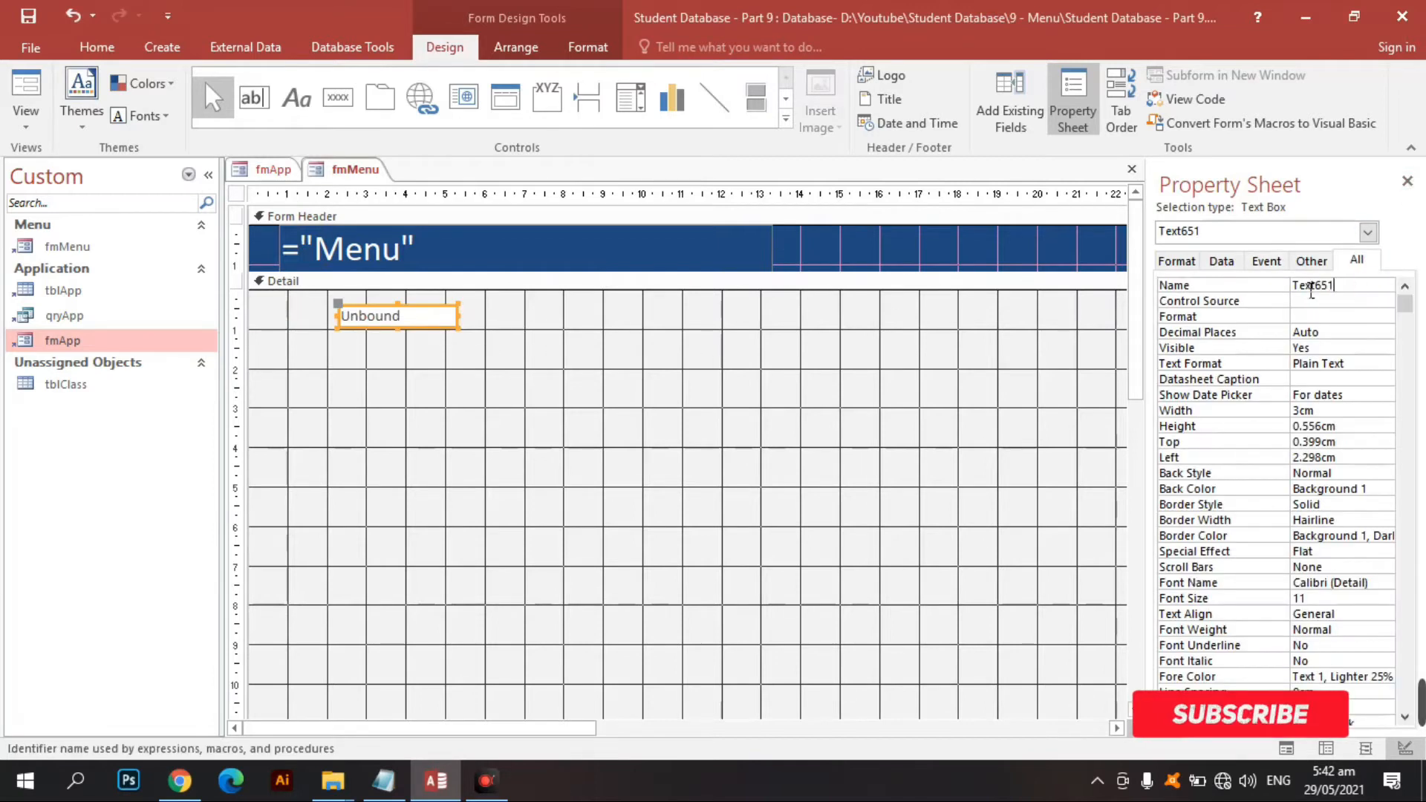
type("txtFox")
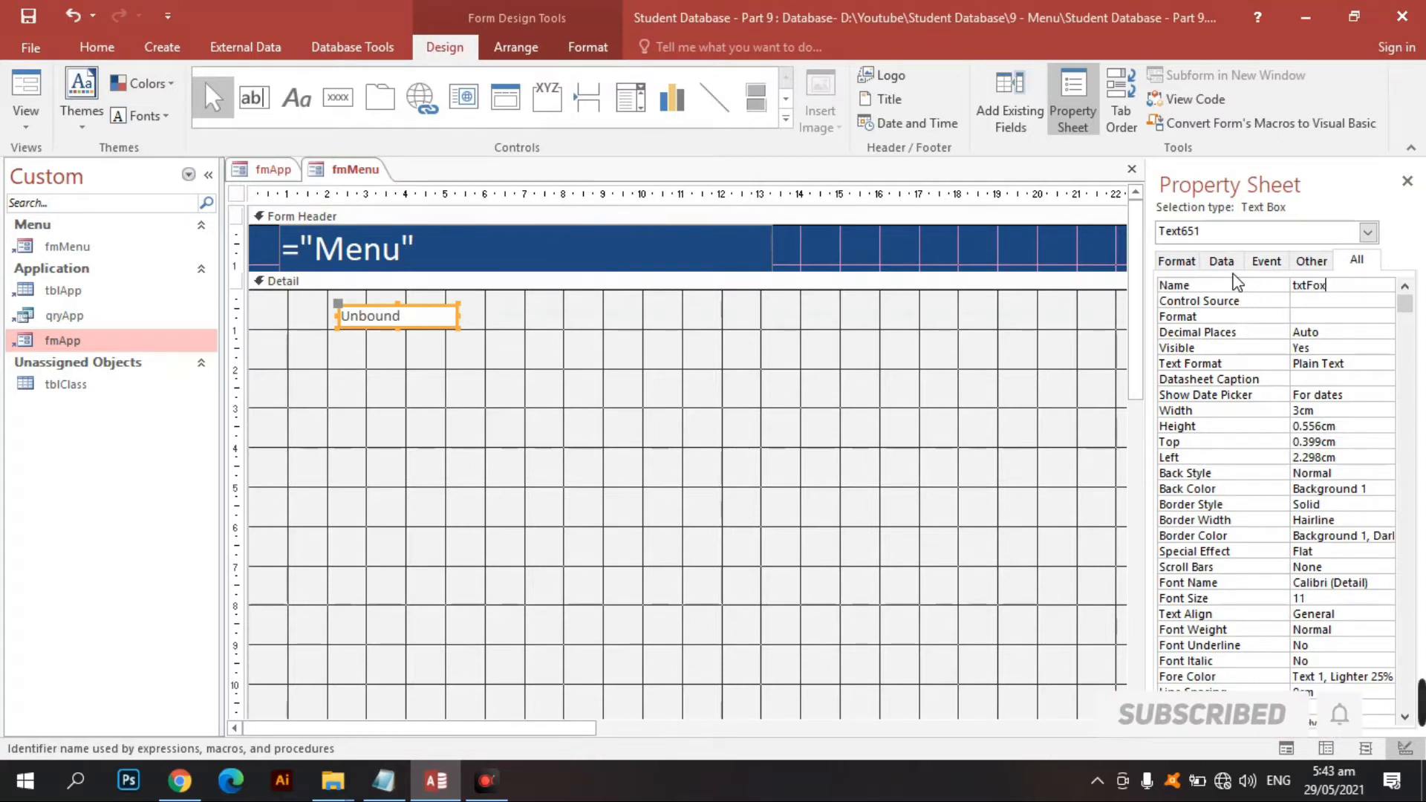
type("u")
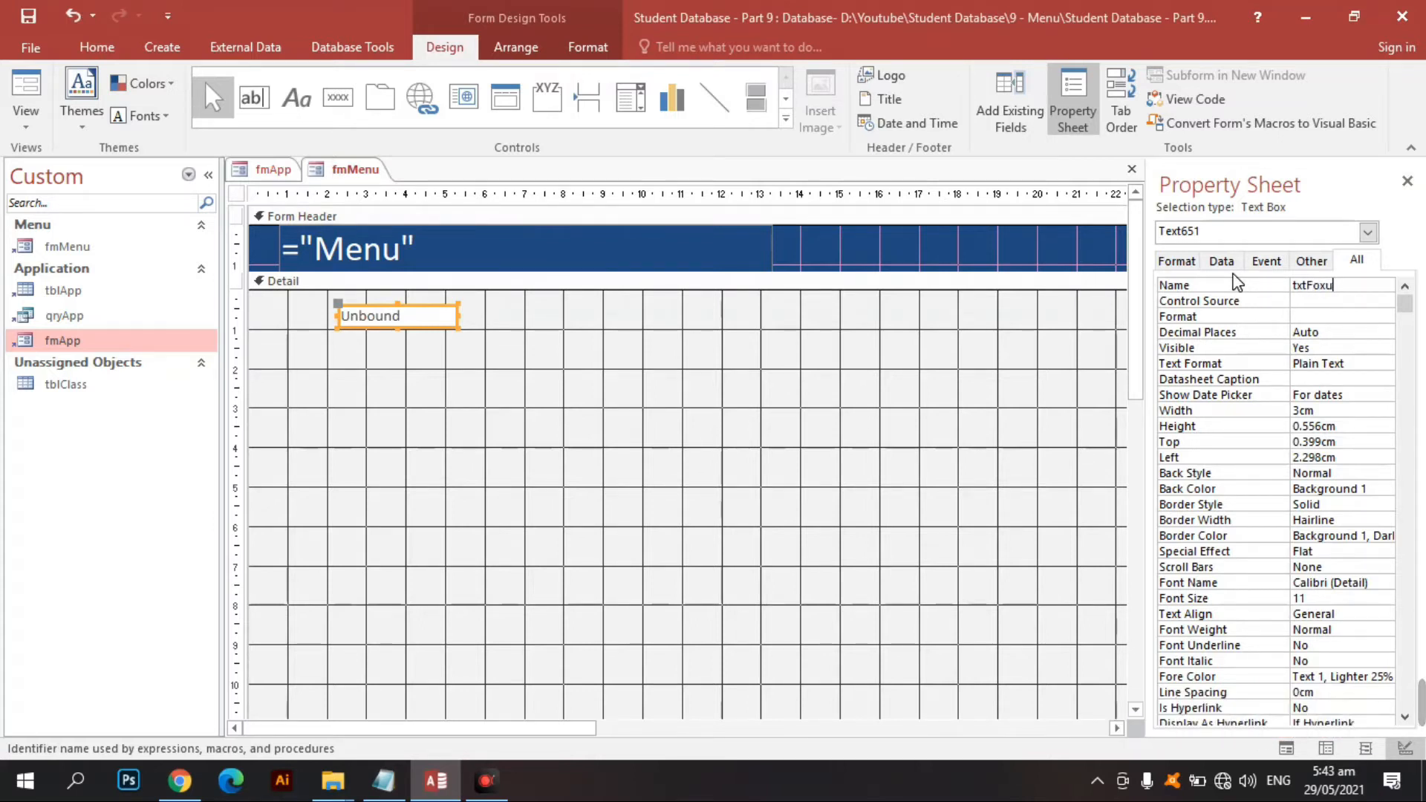
type("os")
key("Return")
key("Page_Down")
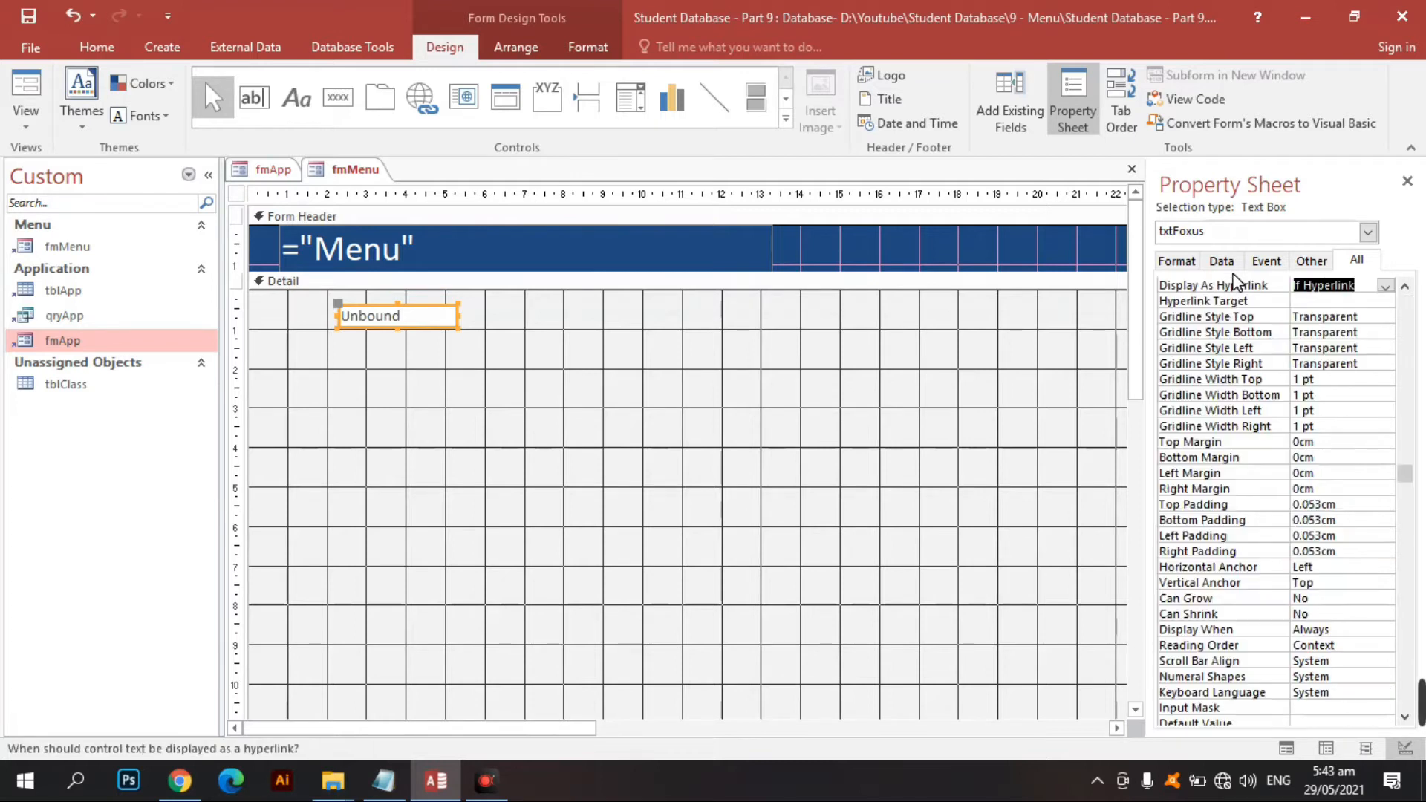
left_click(515, 358)
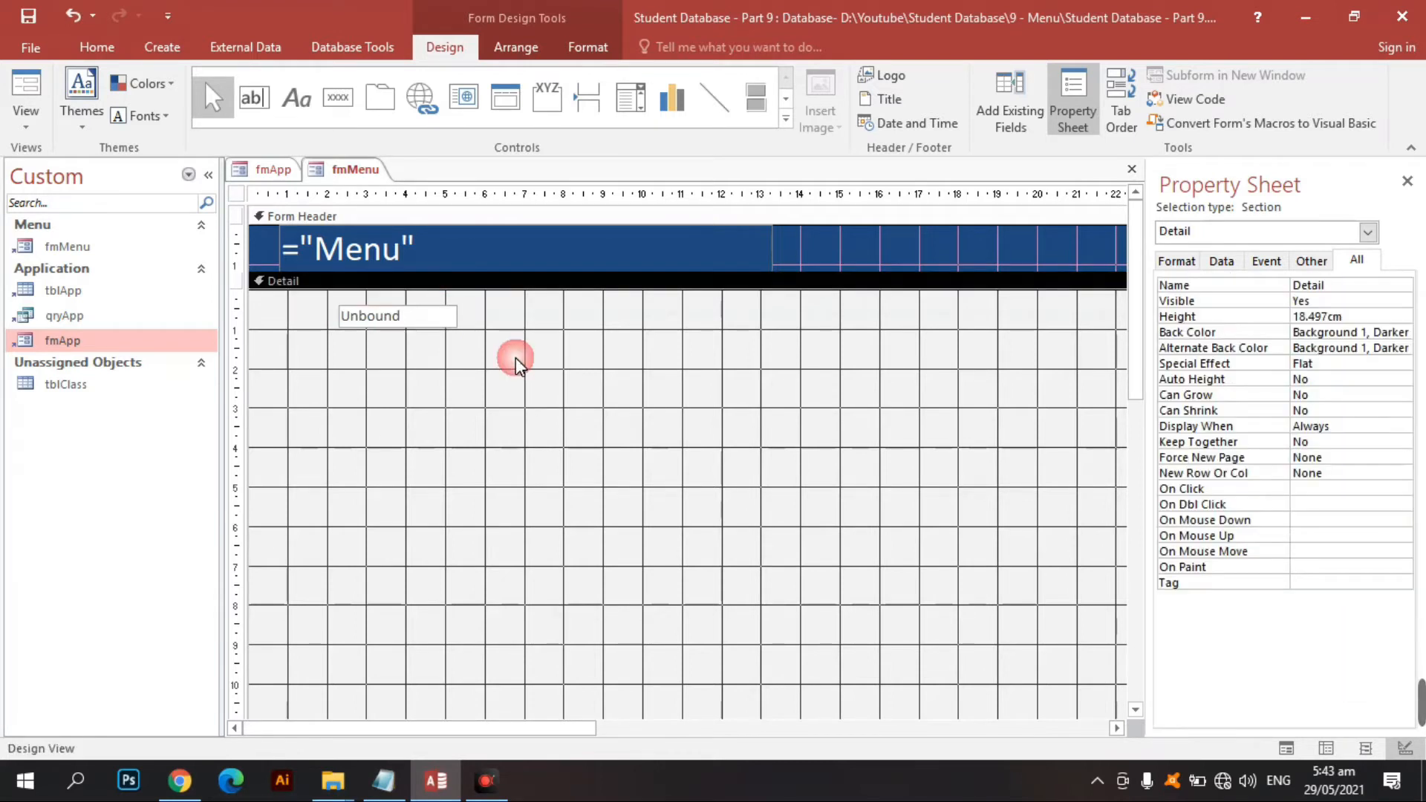
left_click(448, 326)
left_click(461, 344)
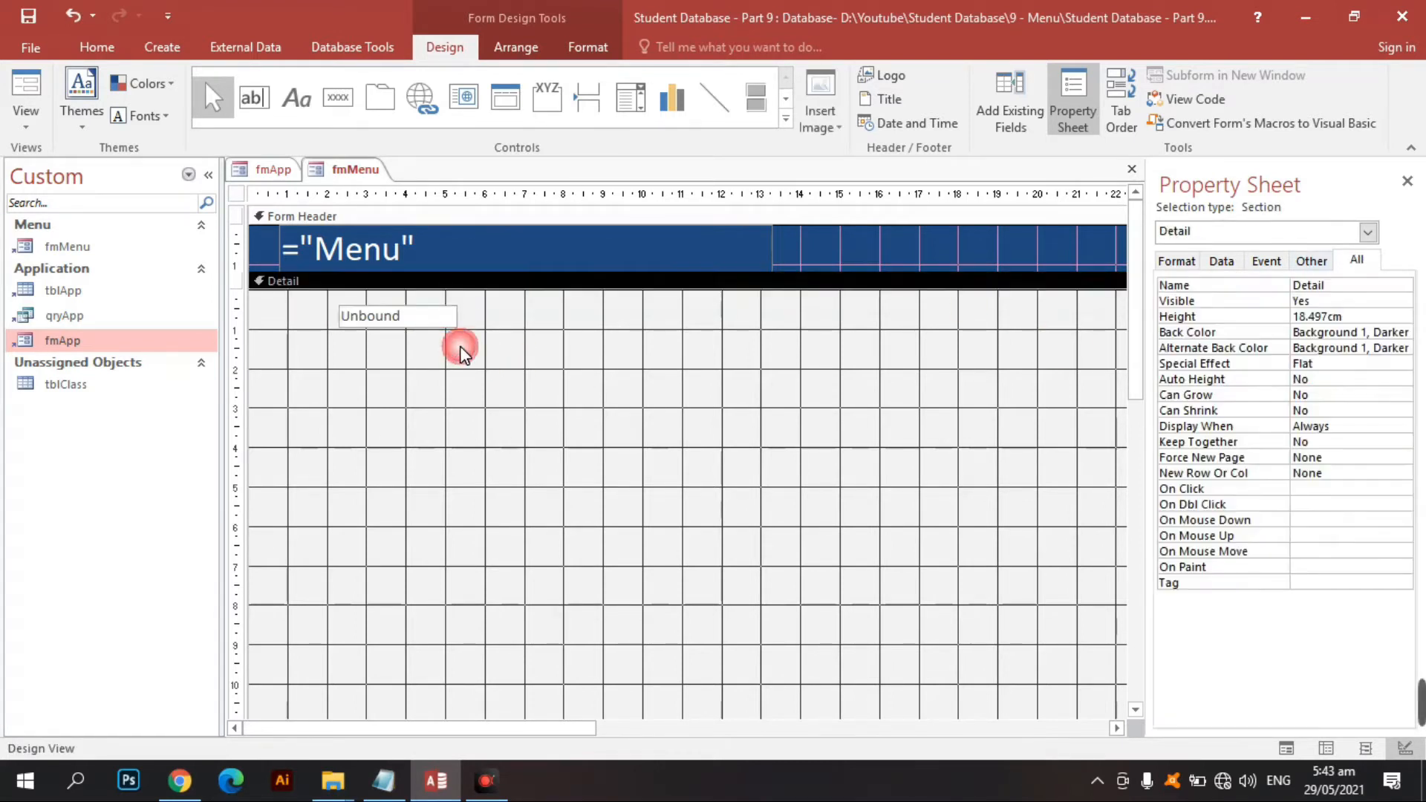
left_click(449, 317)
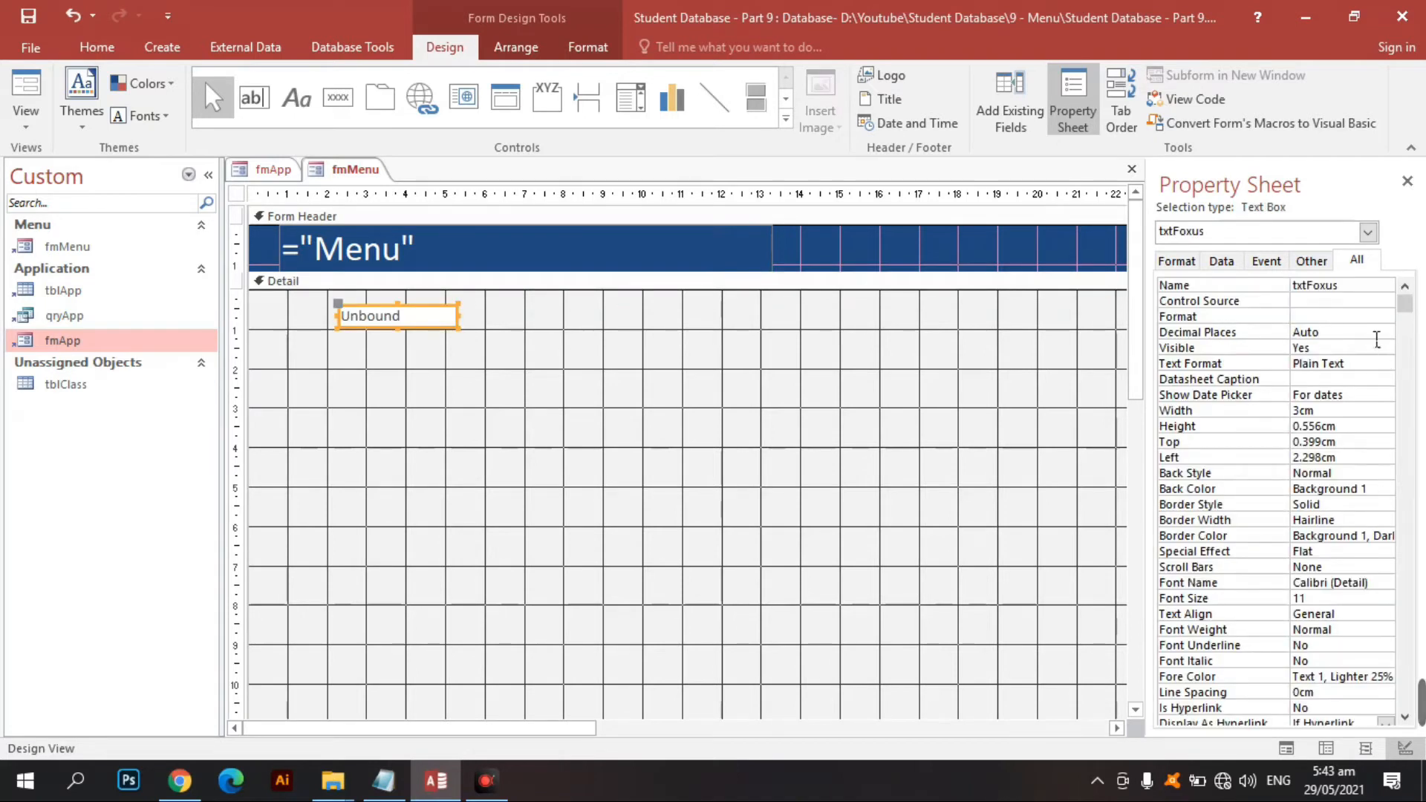
left_click(1365, 288)
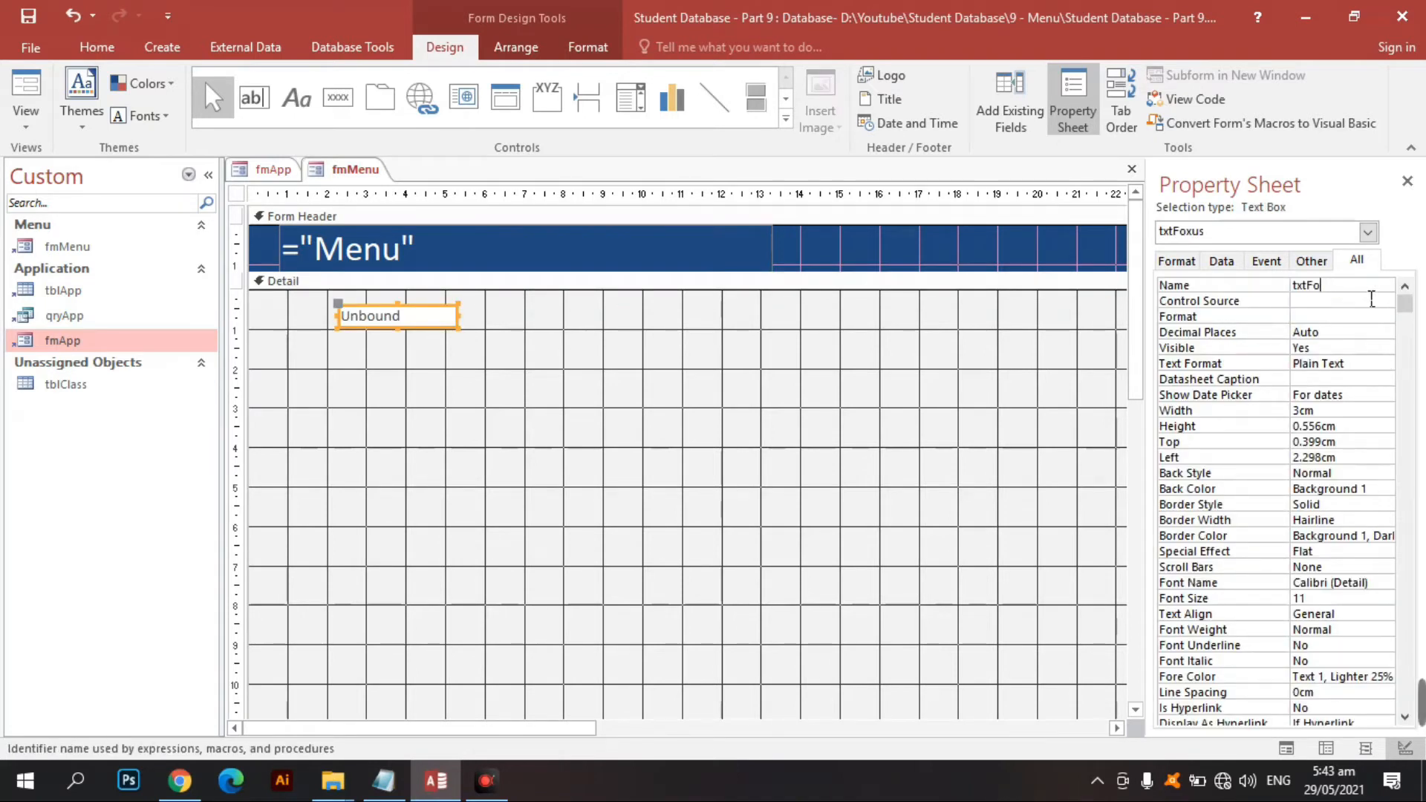
left_click(798, 416)
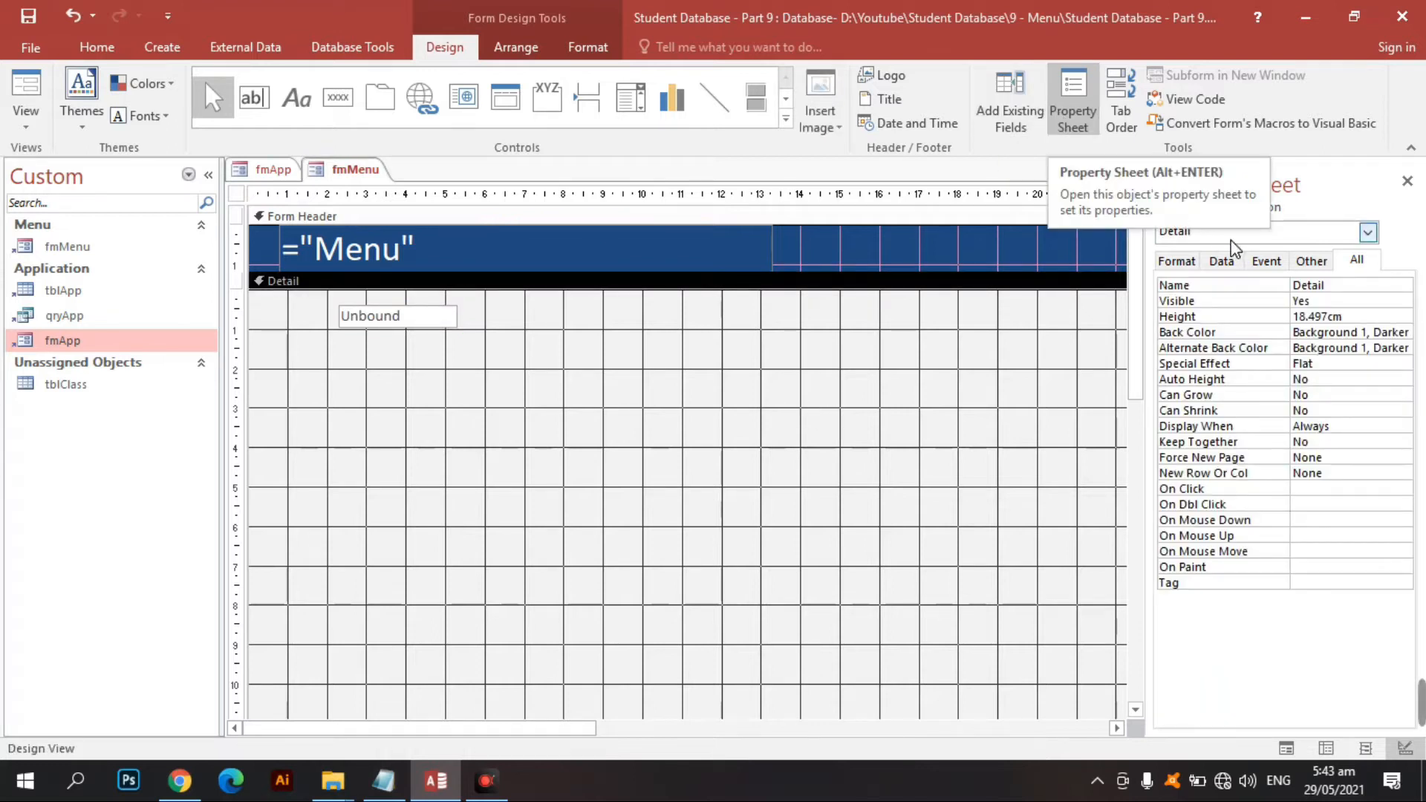
Step: Open fmMenu's On Load event procedure and add two new lines below DoCmd.Maximize
left_click(1367, 232)
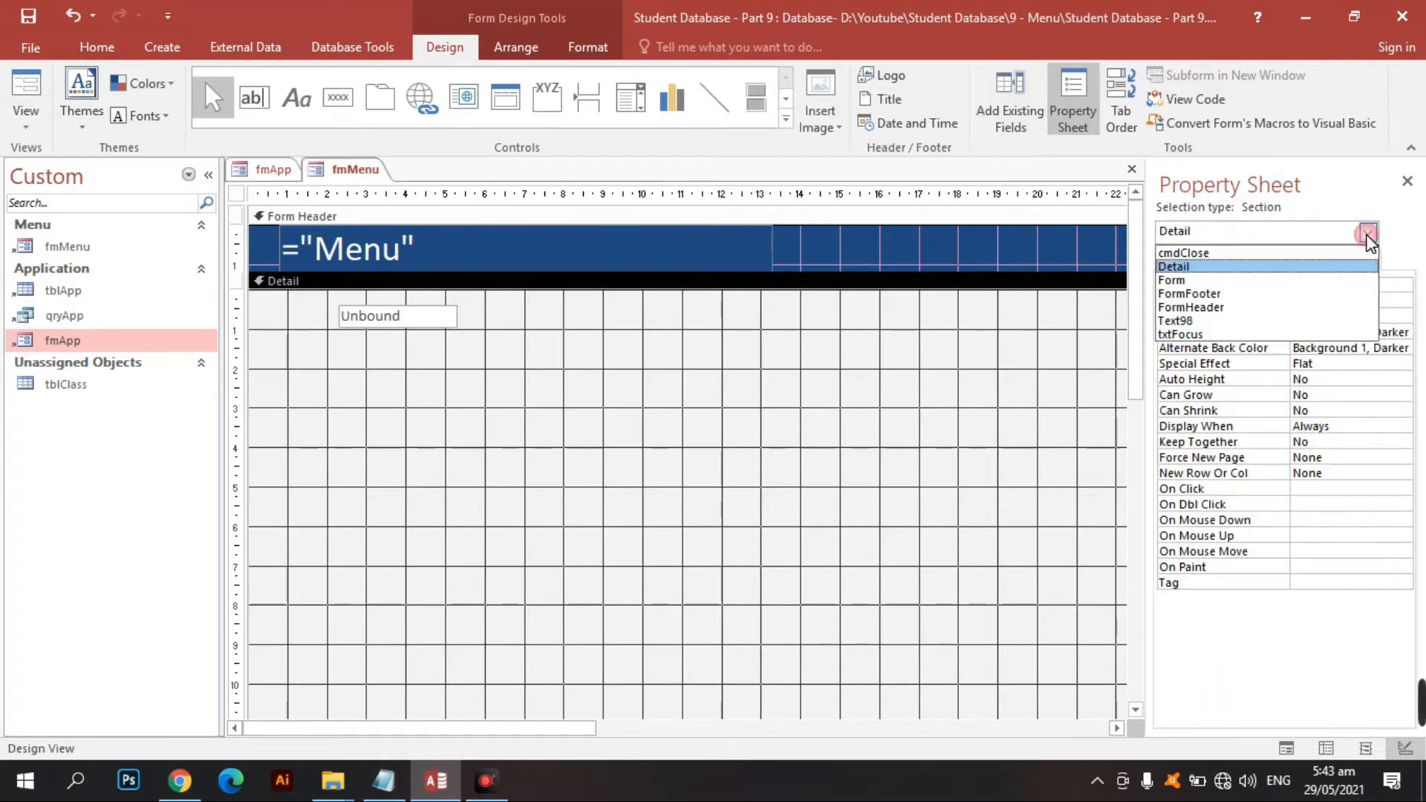
left_click(1185, 282)
left_click(1267, 261)
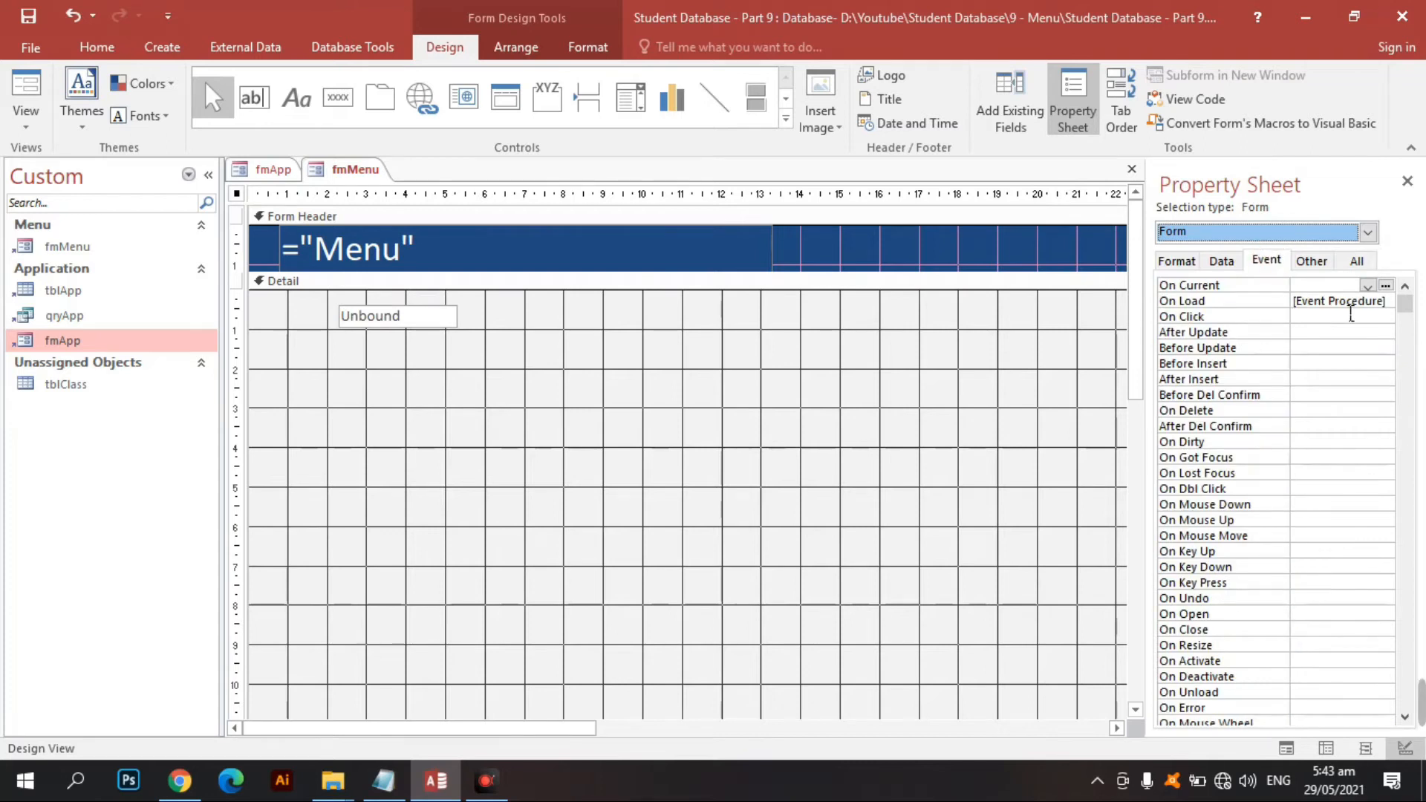
left_click(1346, 301)
left_click(1385, 301)
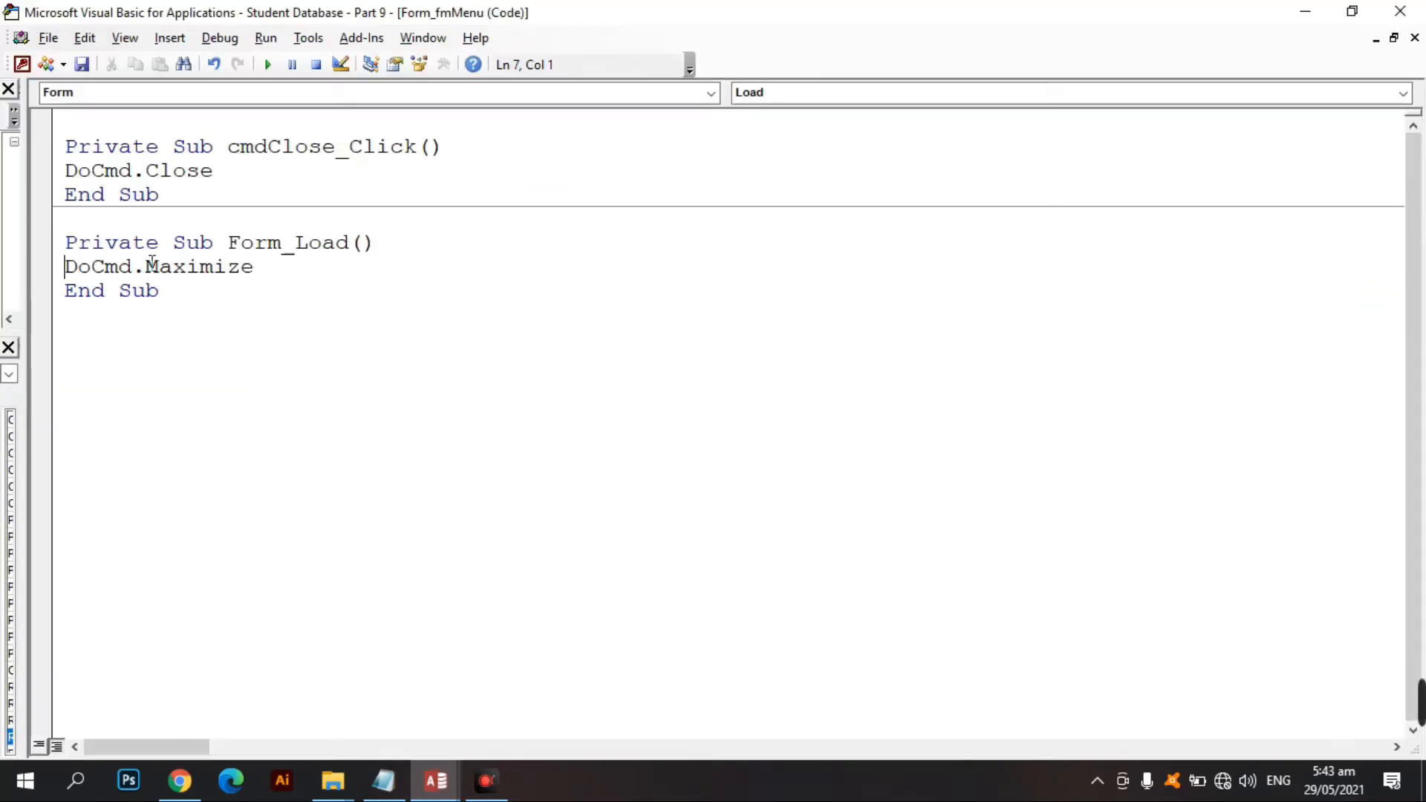
left_click_drag(260, 278, 10, 269)
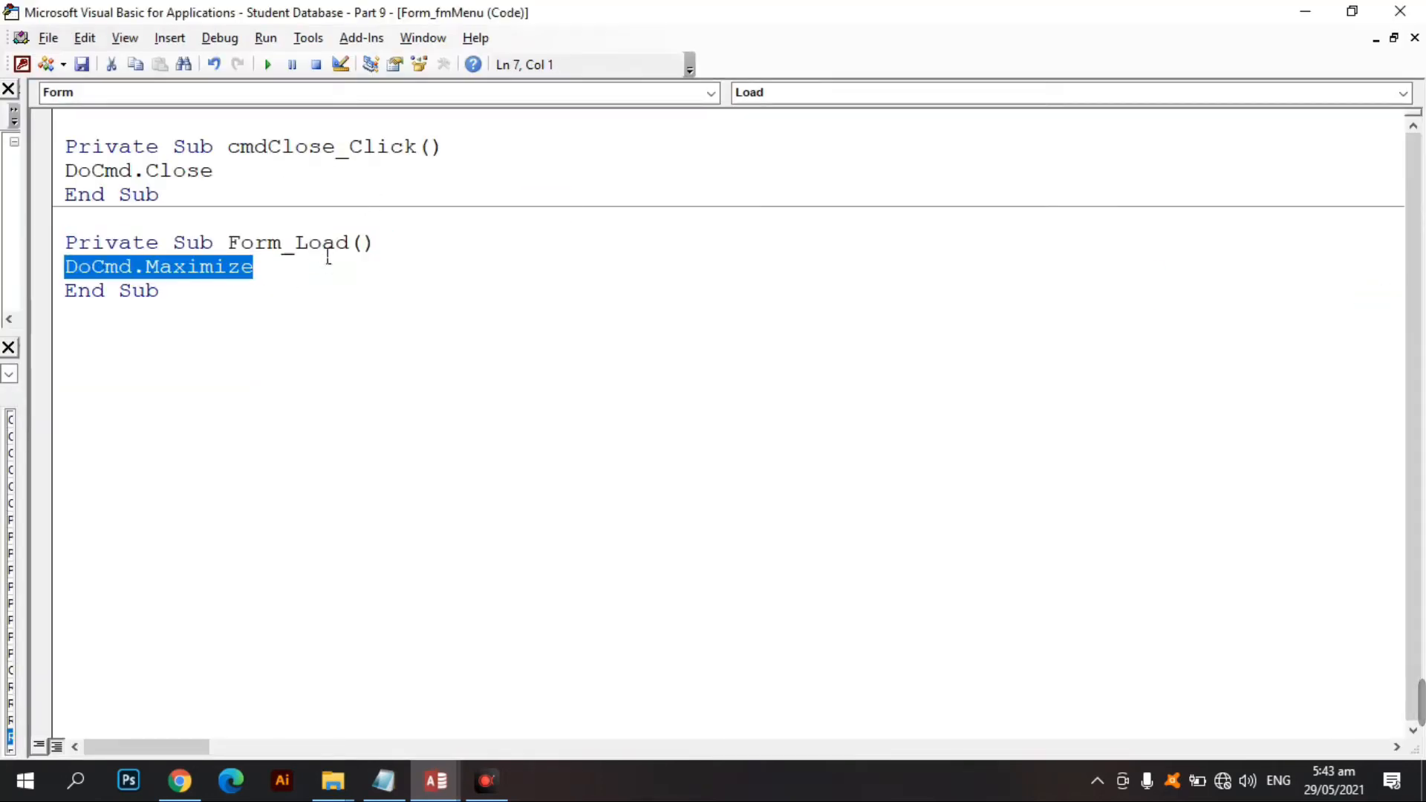
left_click(320, 265)
key("Return")
key("Return")
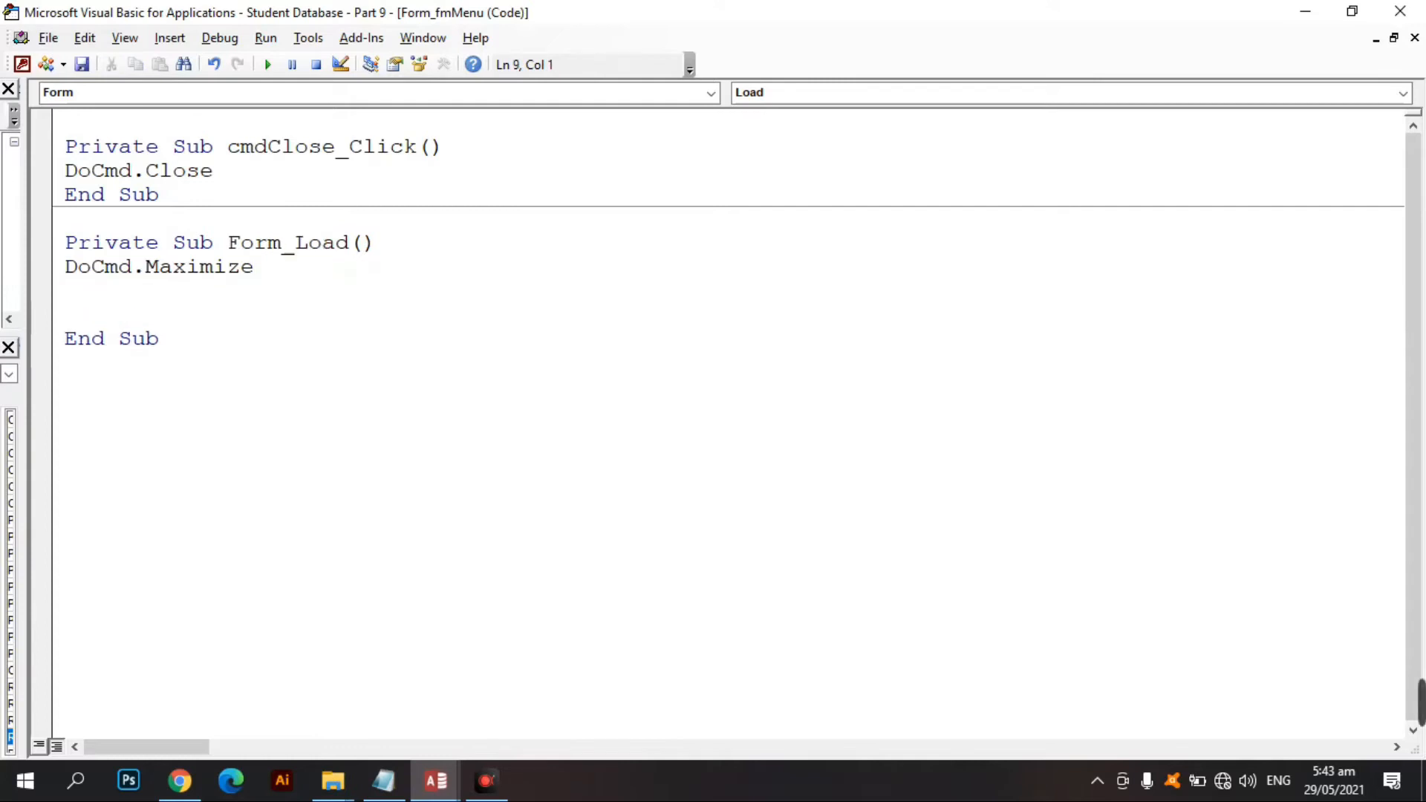
Step: Try to reference the Text98 control with Me.Text98 in Form_Load, and close the code editor
type("t")
key("BackSpace")
type("Me.tex")
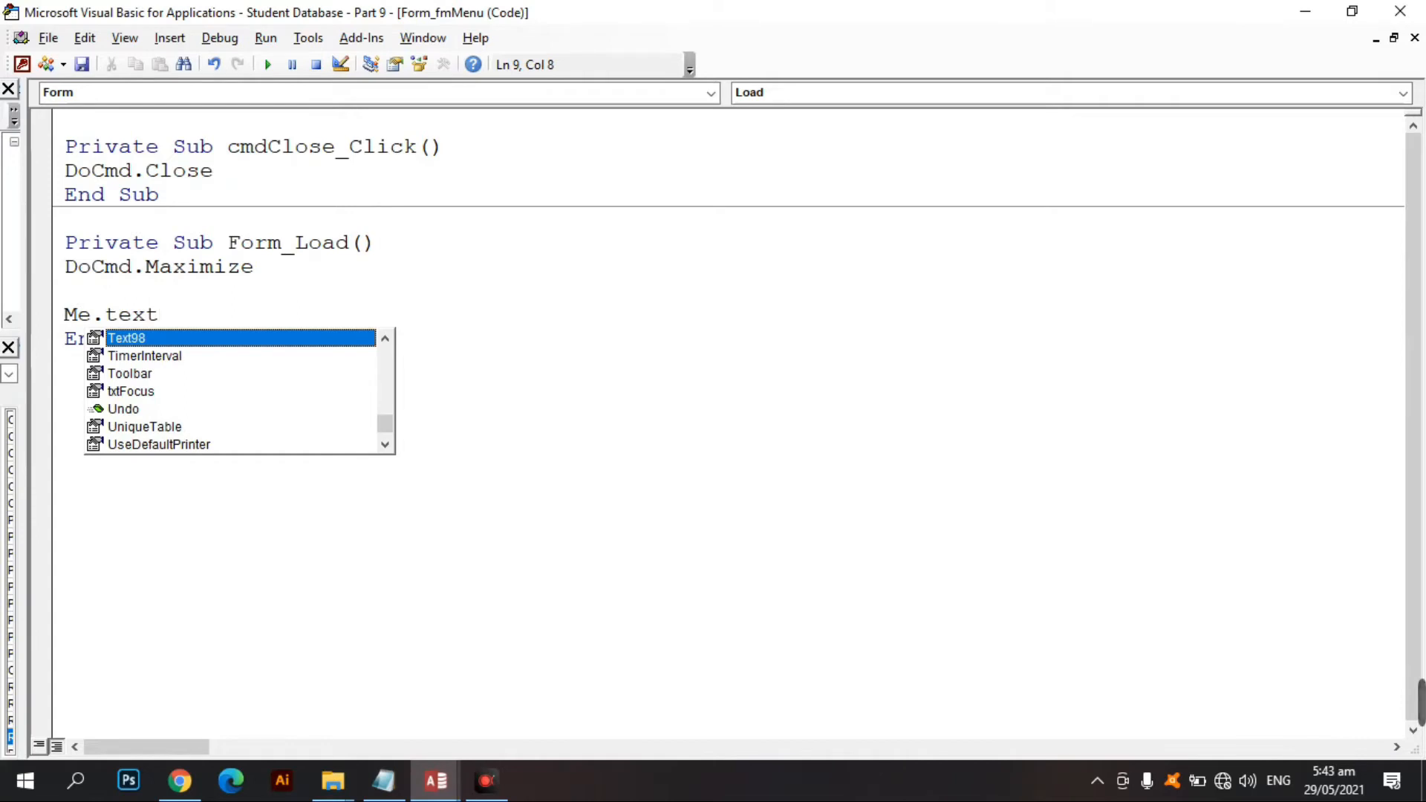
type("t")
key("Tab")
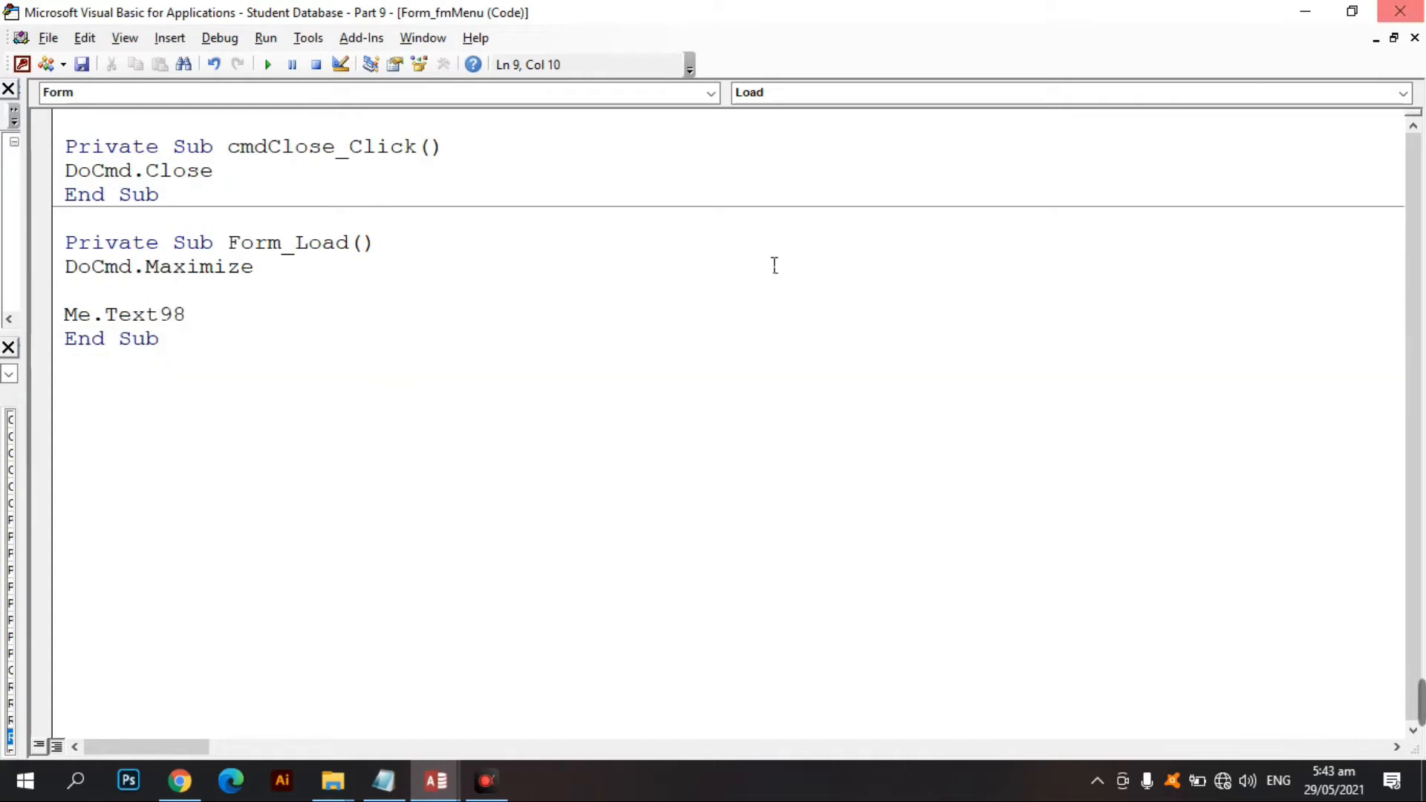
key("Home")
type("'")
key("ctrl+s")
left_click(1399, 12)
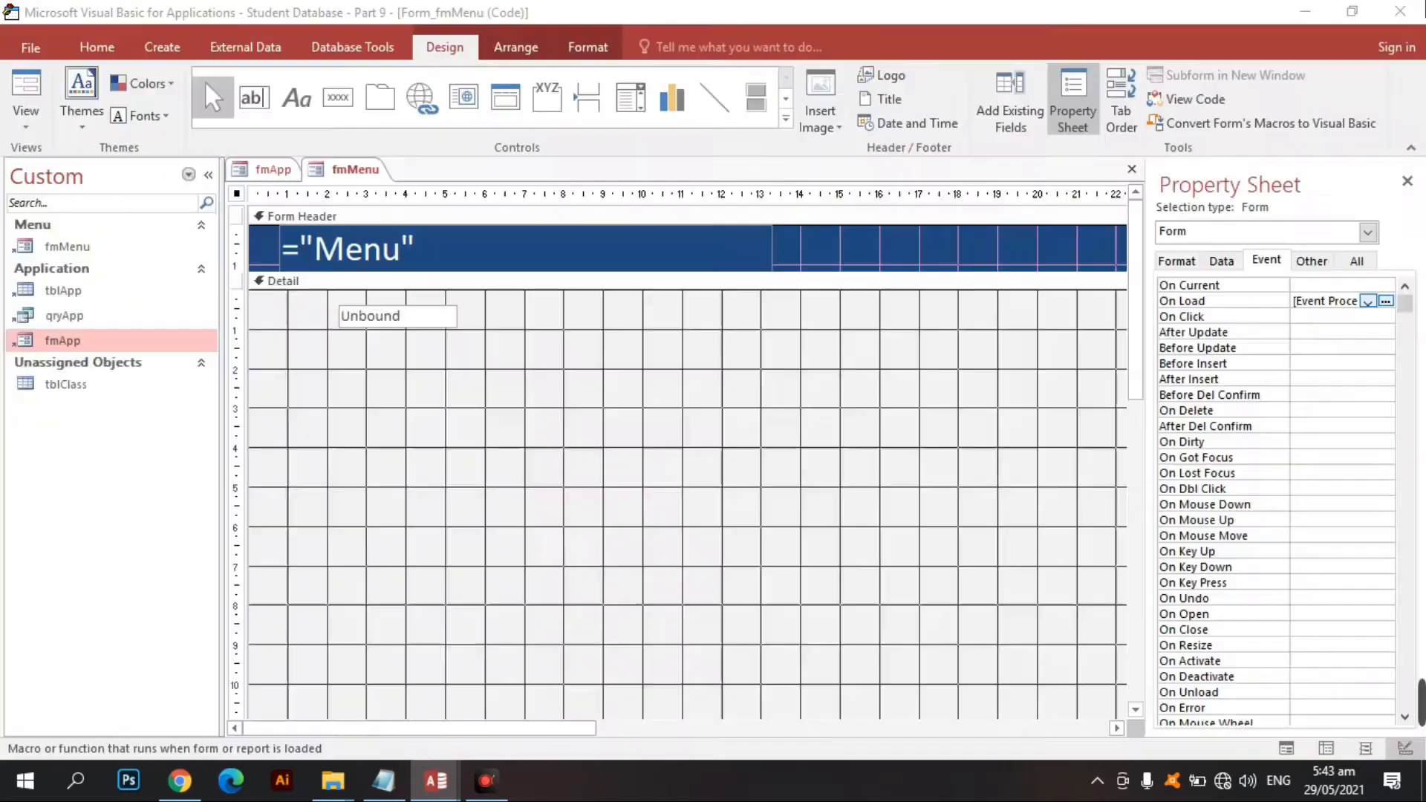
Step: Check the Name property of the unbound text box in fmMenu's Detail section
left_click(409, 327)
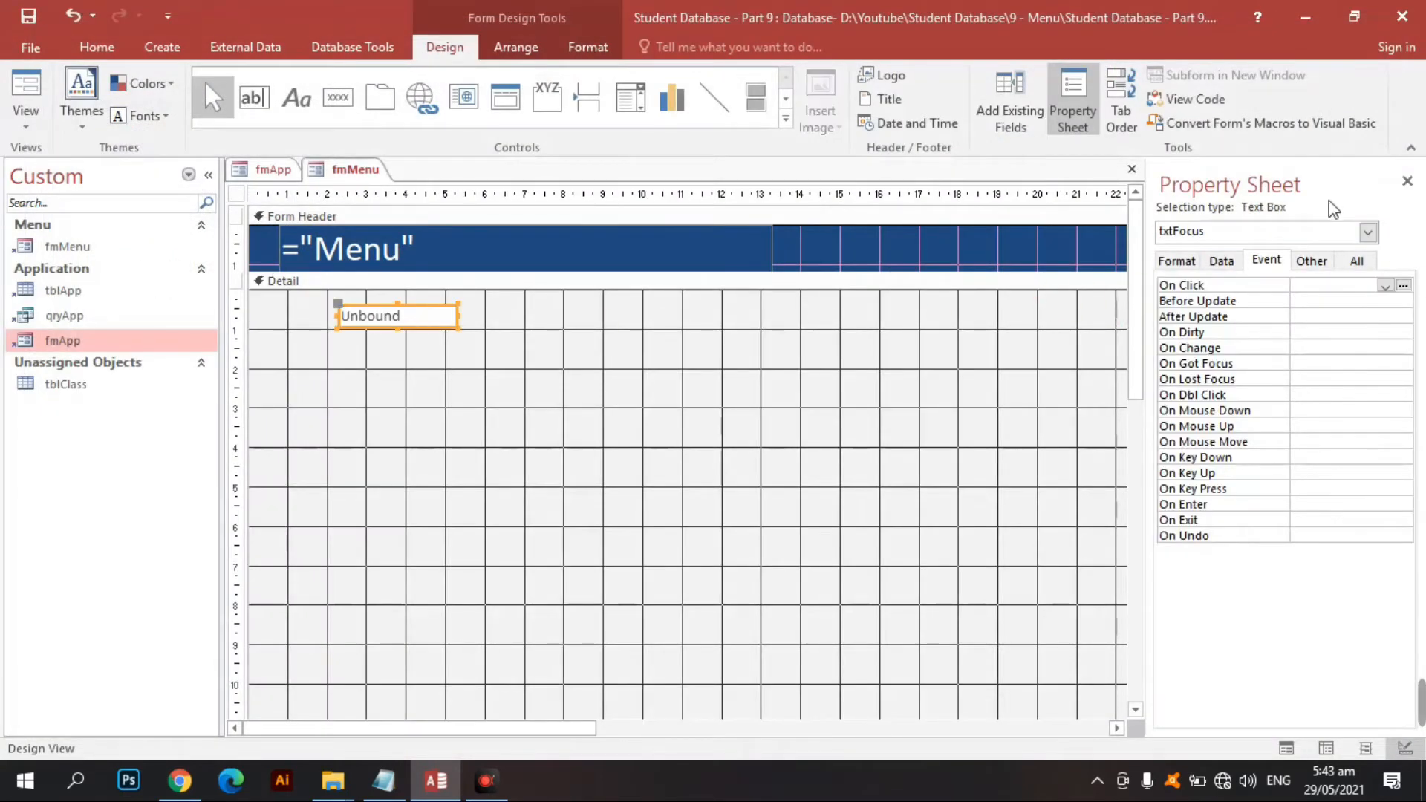
left_click(1356, 260)
left_click(1290, 286)
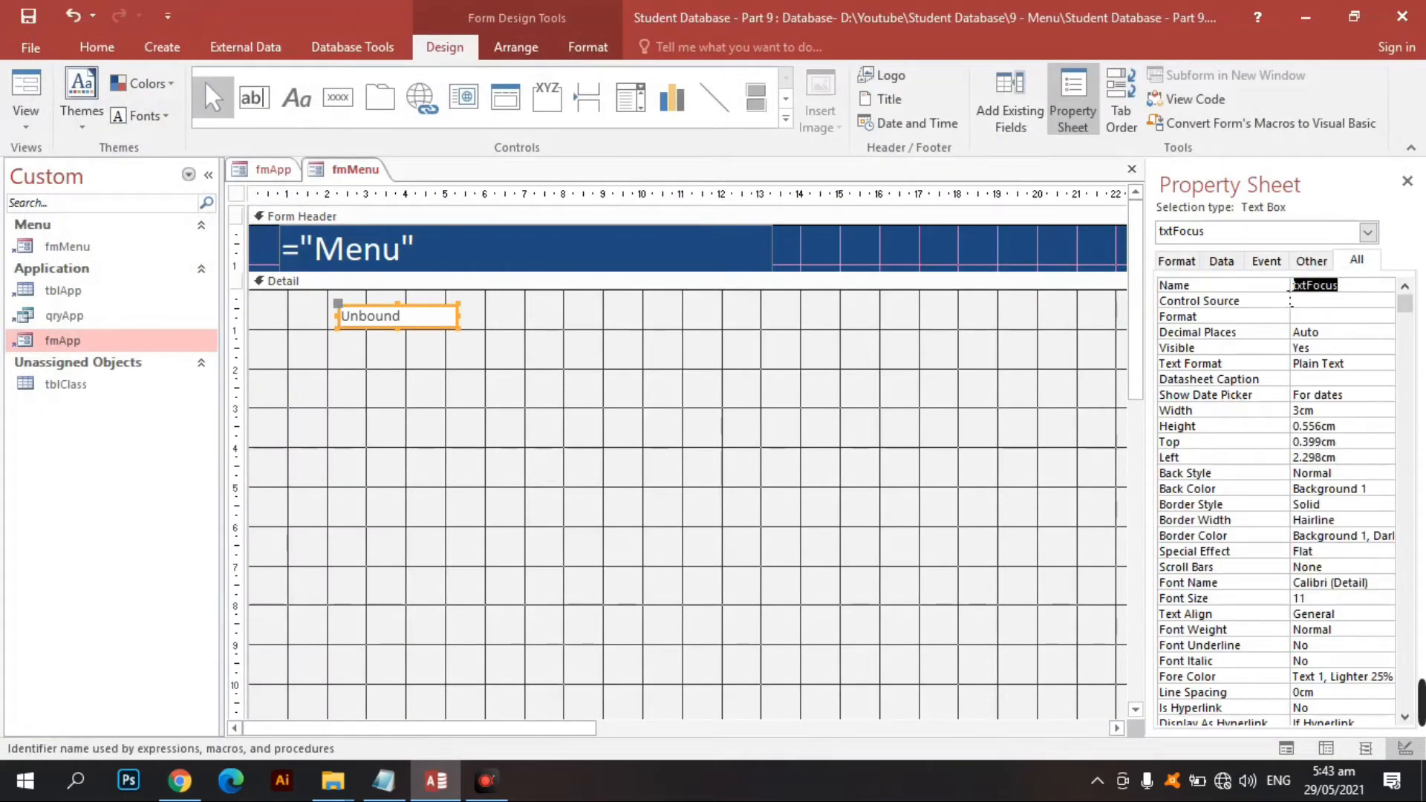
left_click(360, 369)
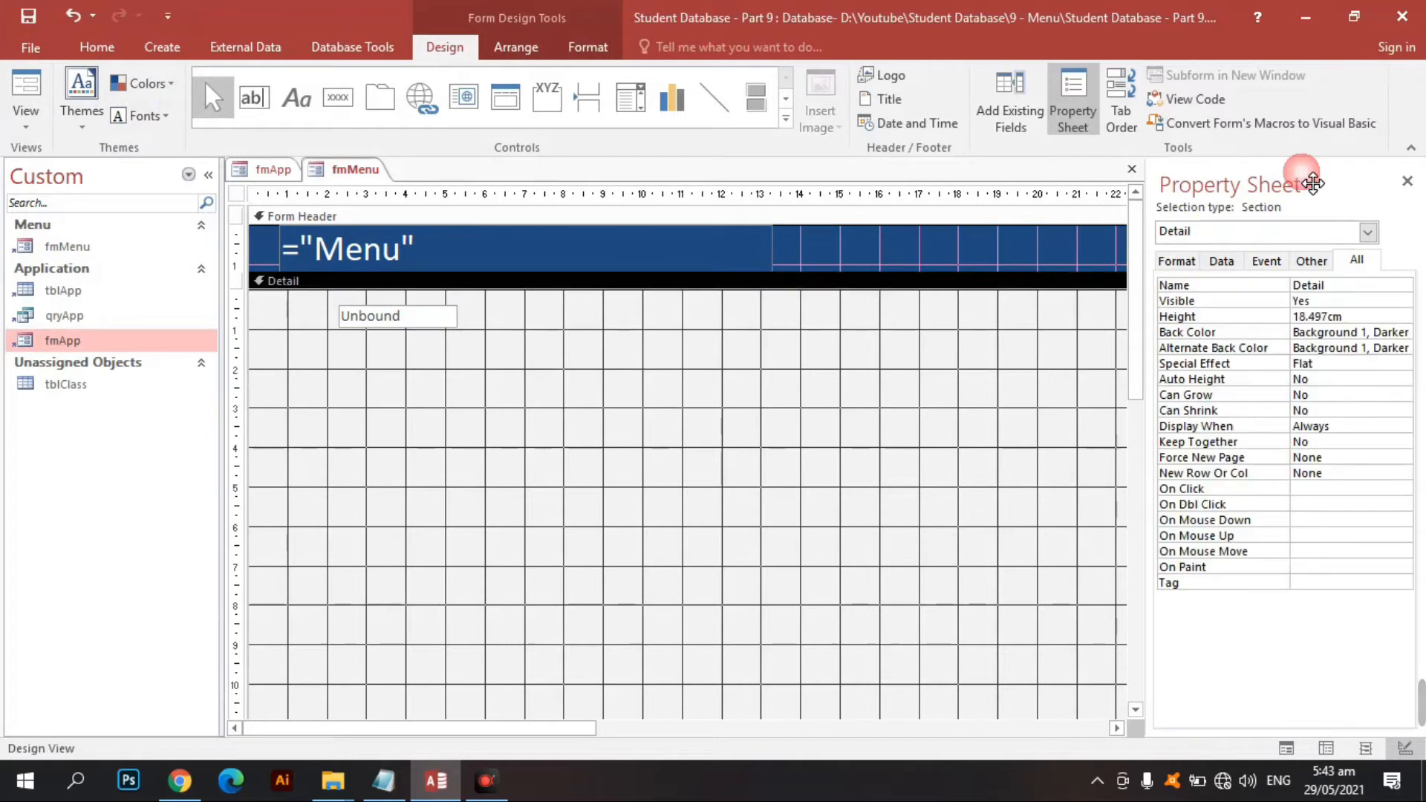
Step: Replace the Me.Text98 line in fmMenu's Form_Load code with Me.txtFocus.SetFocus and close the code editor
left_click(1191, 105)
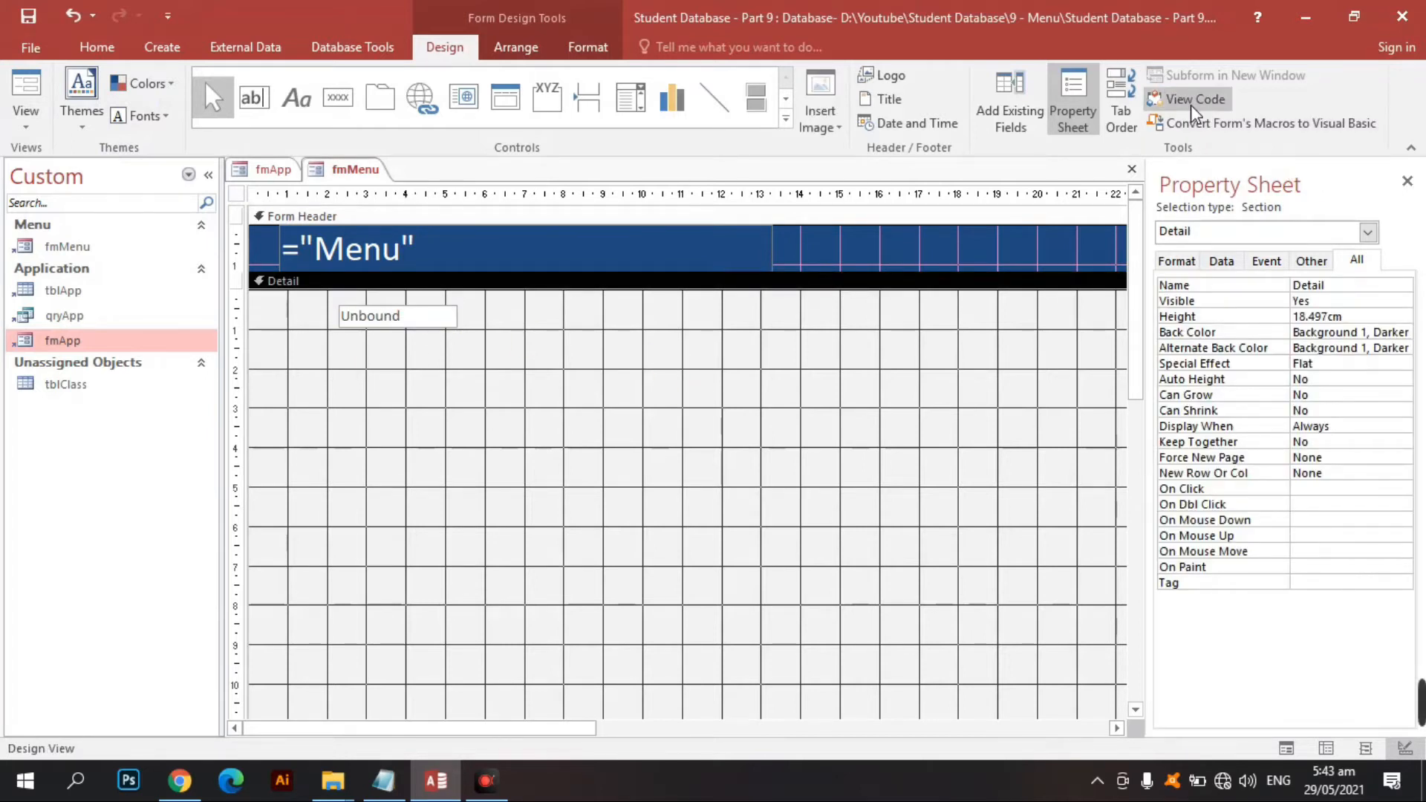
left_click_drag(251, 318, 66, 314)
key("Delete")
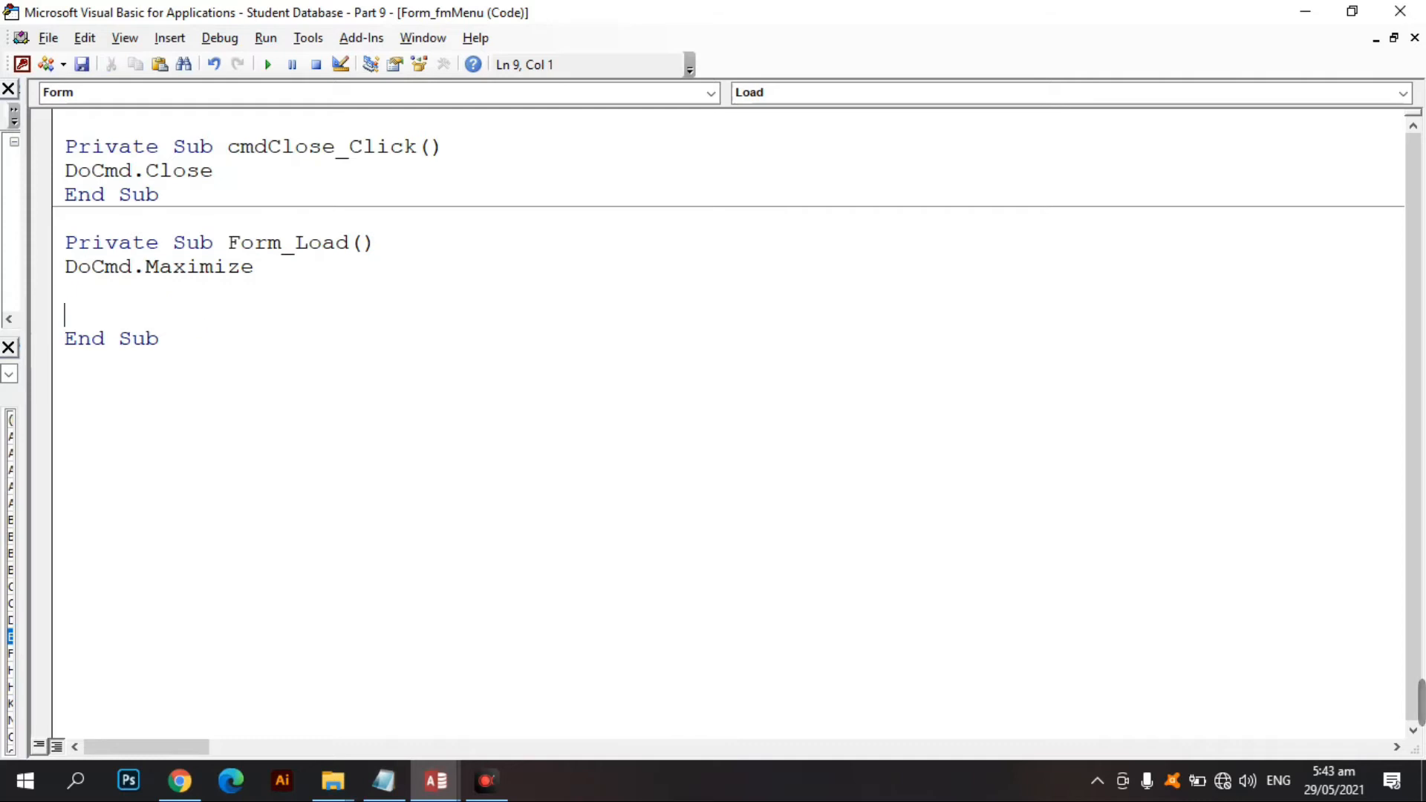
type("Me.txt")
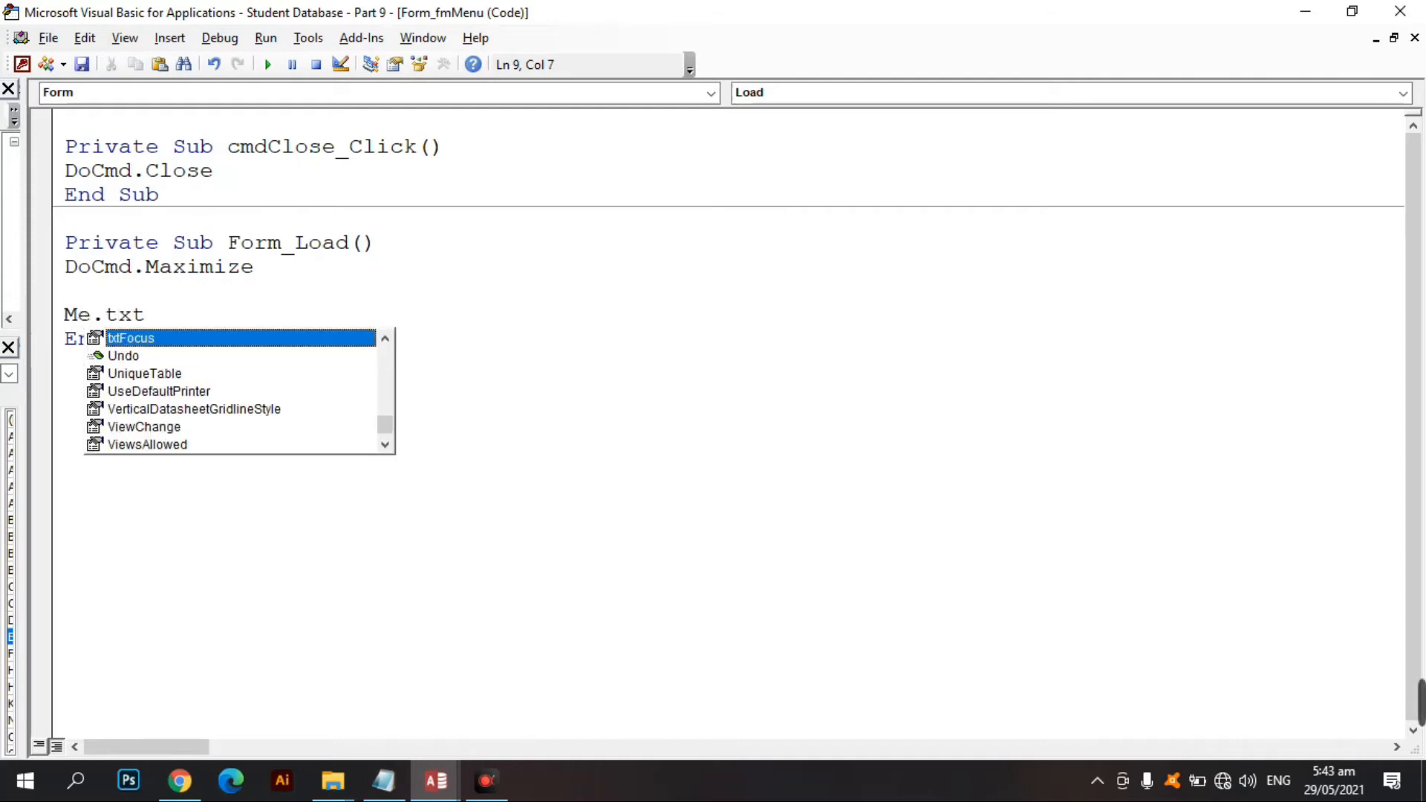
type("Focus.se")
key("Tab")
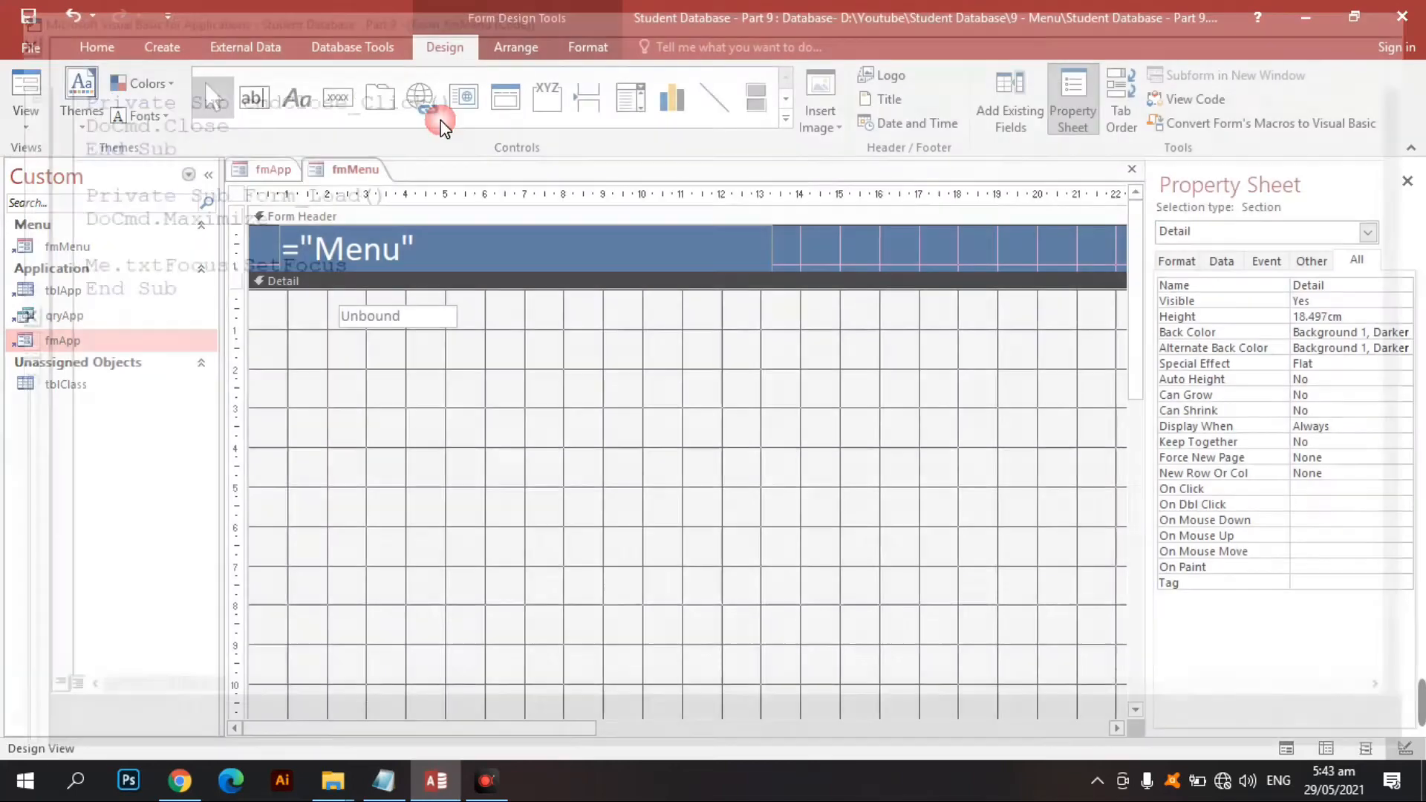
left_click(1399, 11)
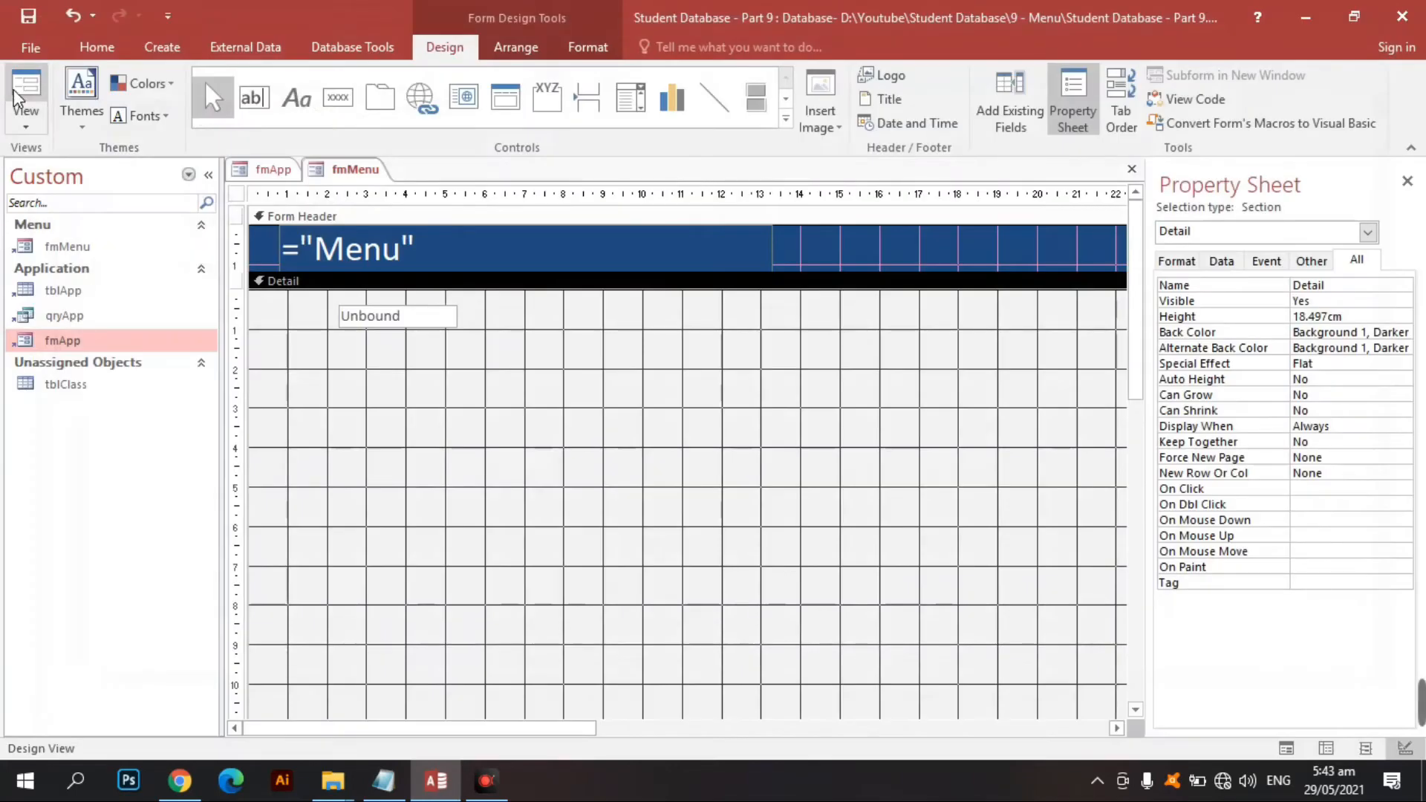
Step: Preview fmMenu in Form View to check where the focus lands on load, and return to Design View
left_click(26, 90)
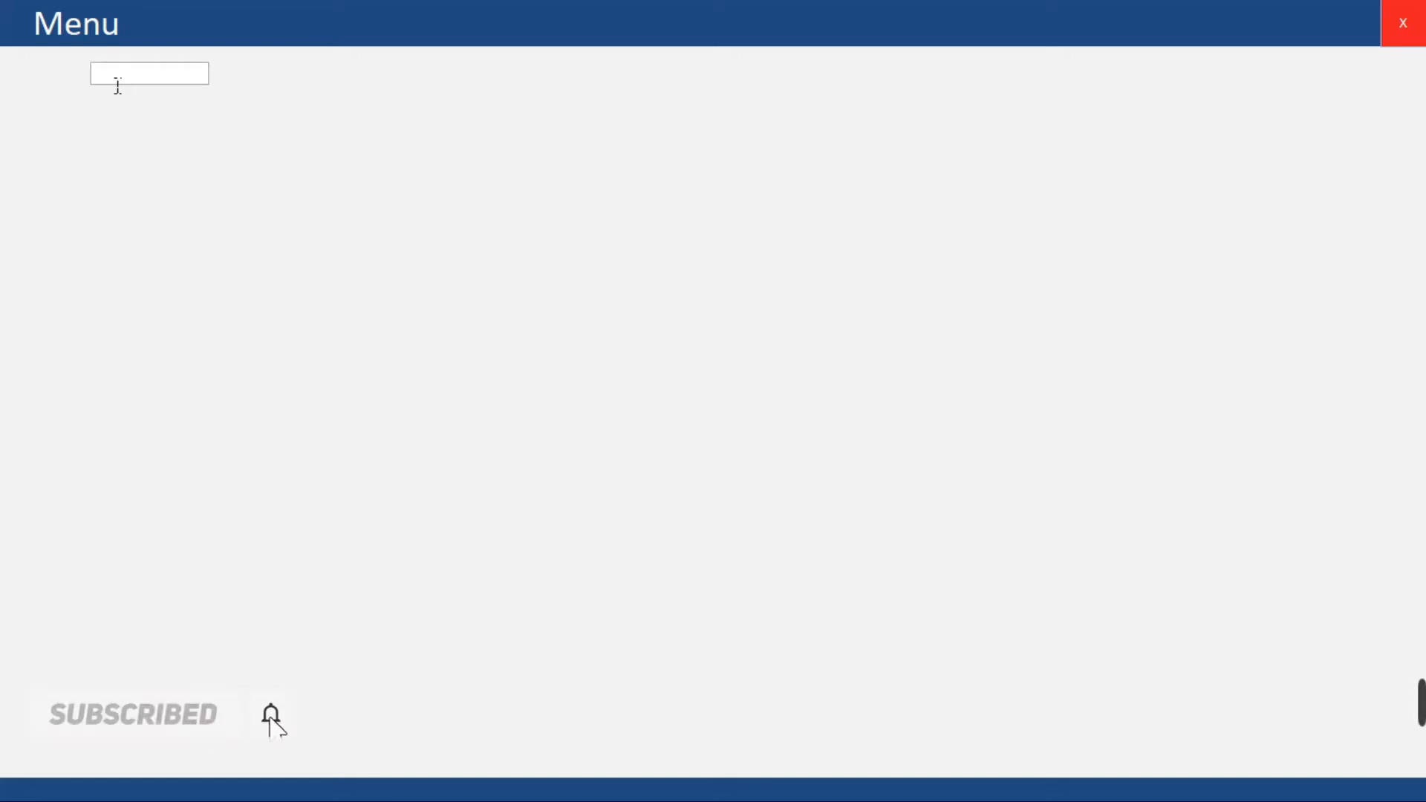
right_click(649, 306)
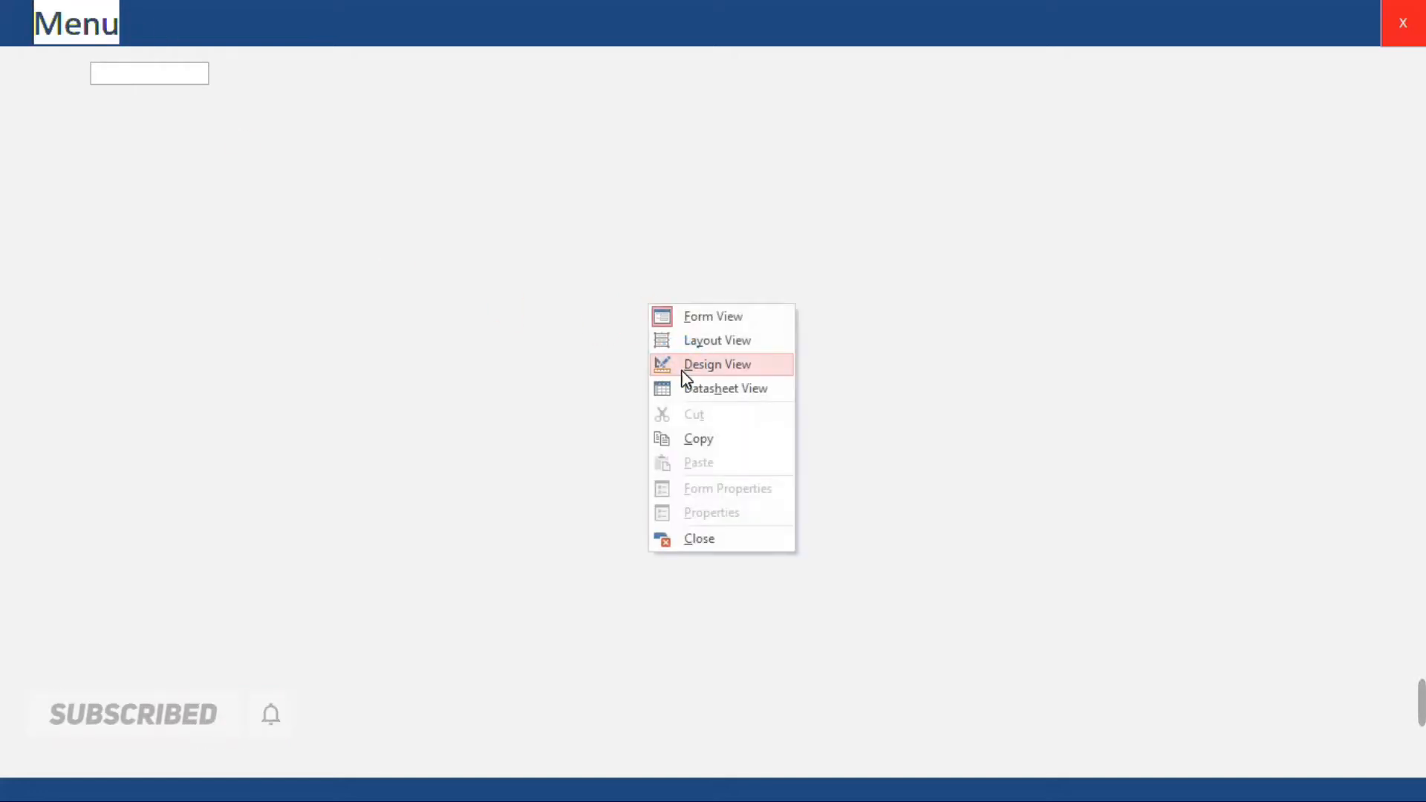
left_click(685, 366)
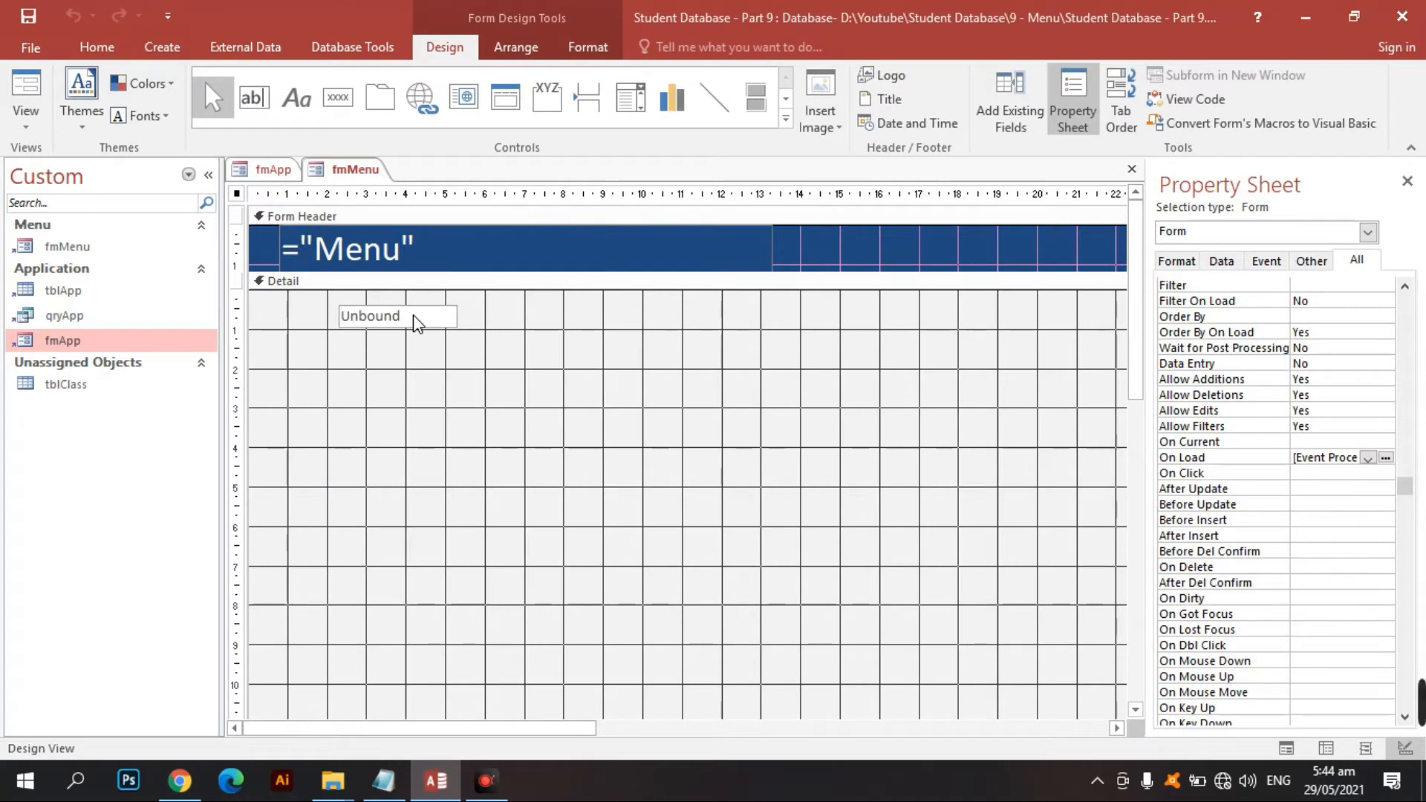
Step: Set the height of the txtFocus text box to 0 cm to hide it on the form
left_click(418, 321)
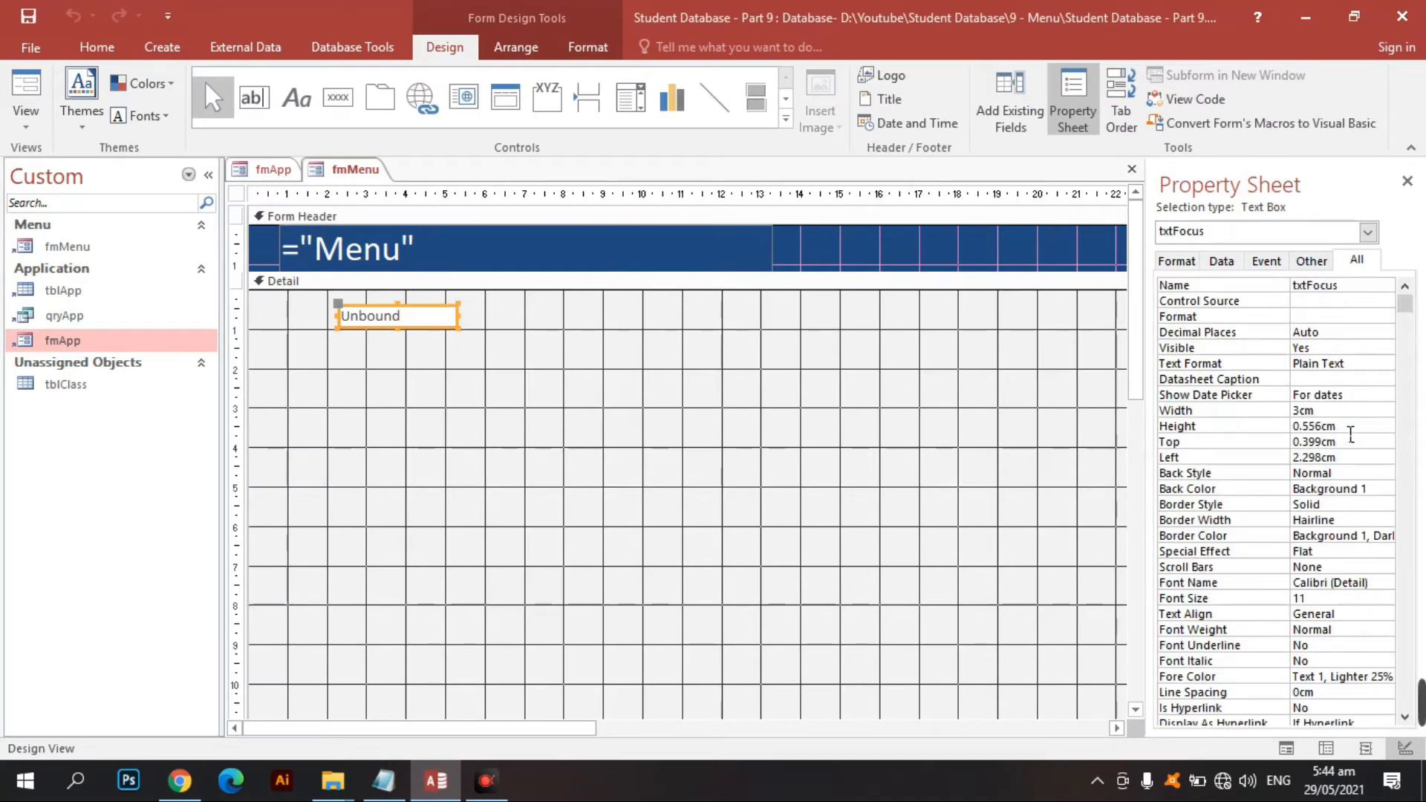
left_click(1280, 425)
type("0")
left_click(1344, 413)
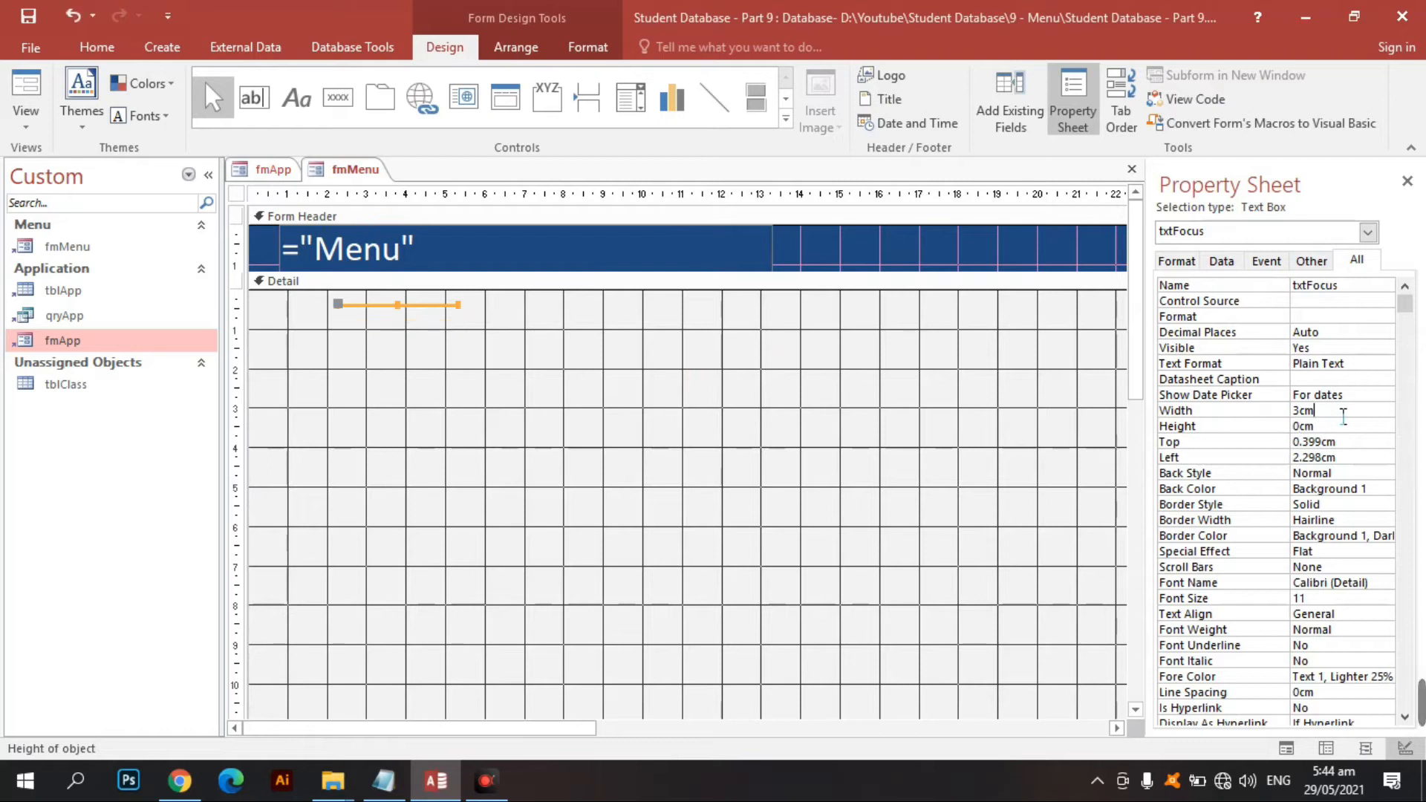
left_click(846, 315)
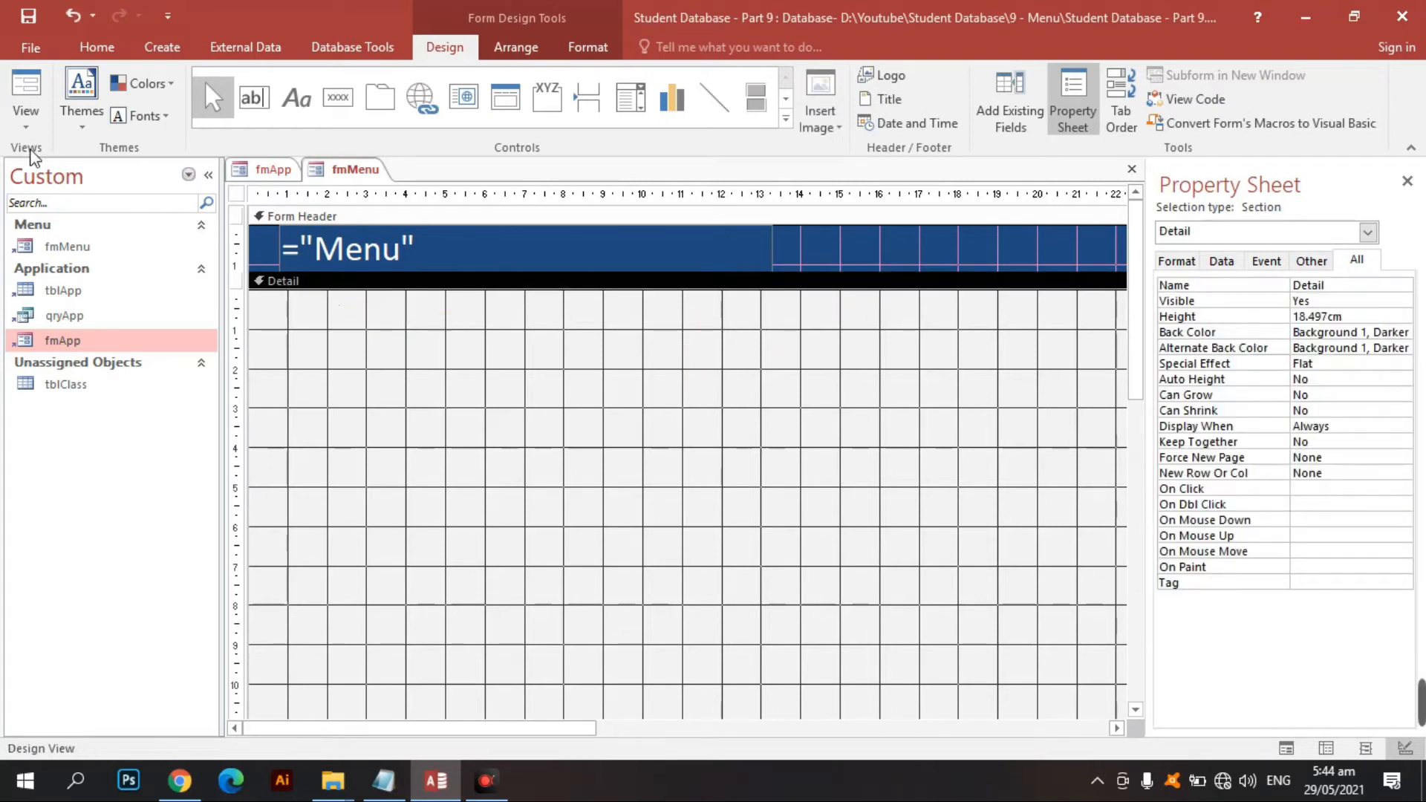
Step: Preview fmMenu in Form View with the zero-height focus box, and return to Design View
left_click(26, 89)
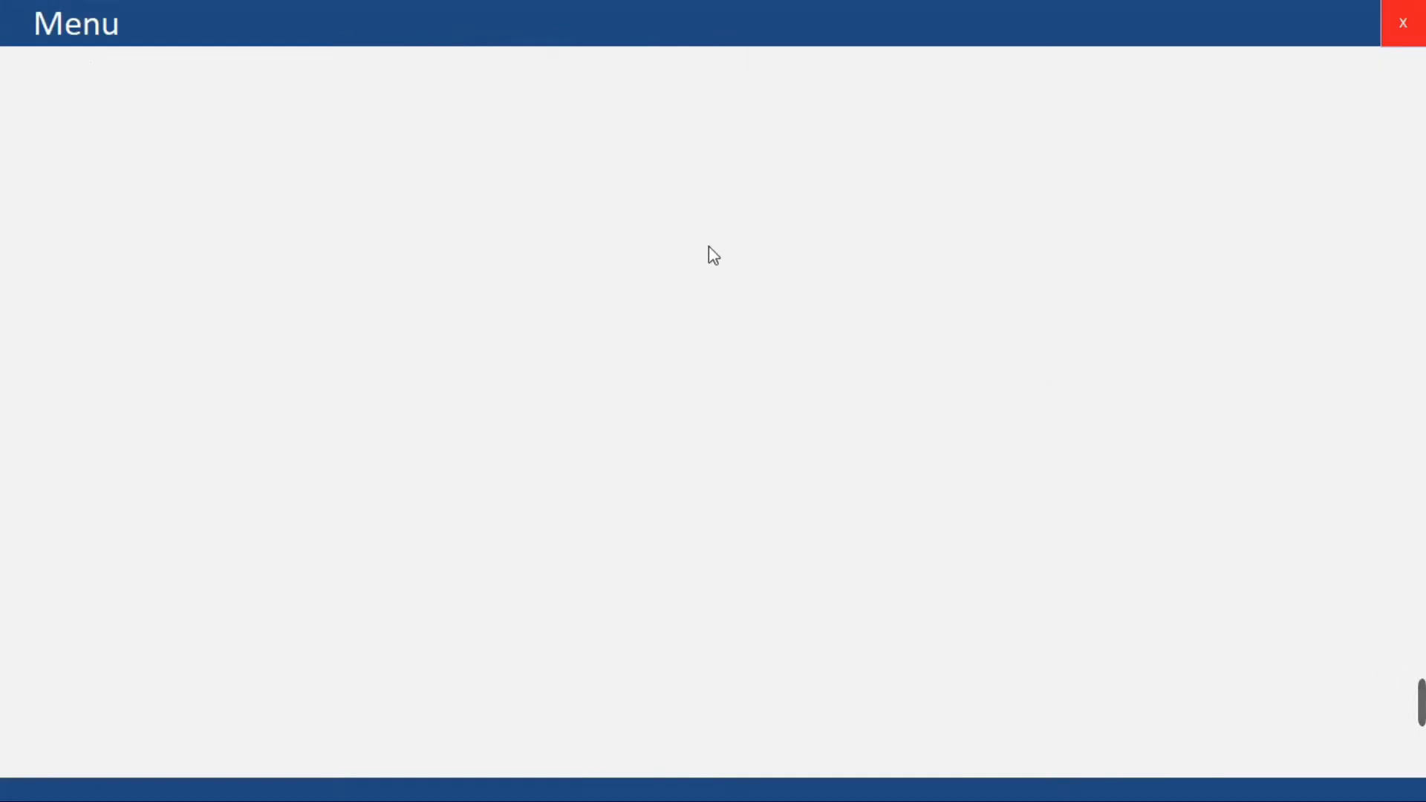
right_click(933, 306)
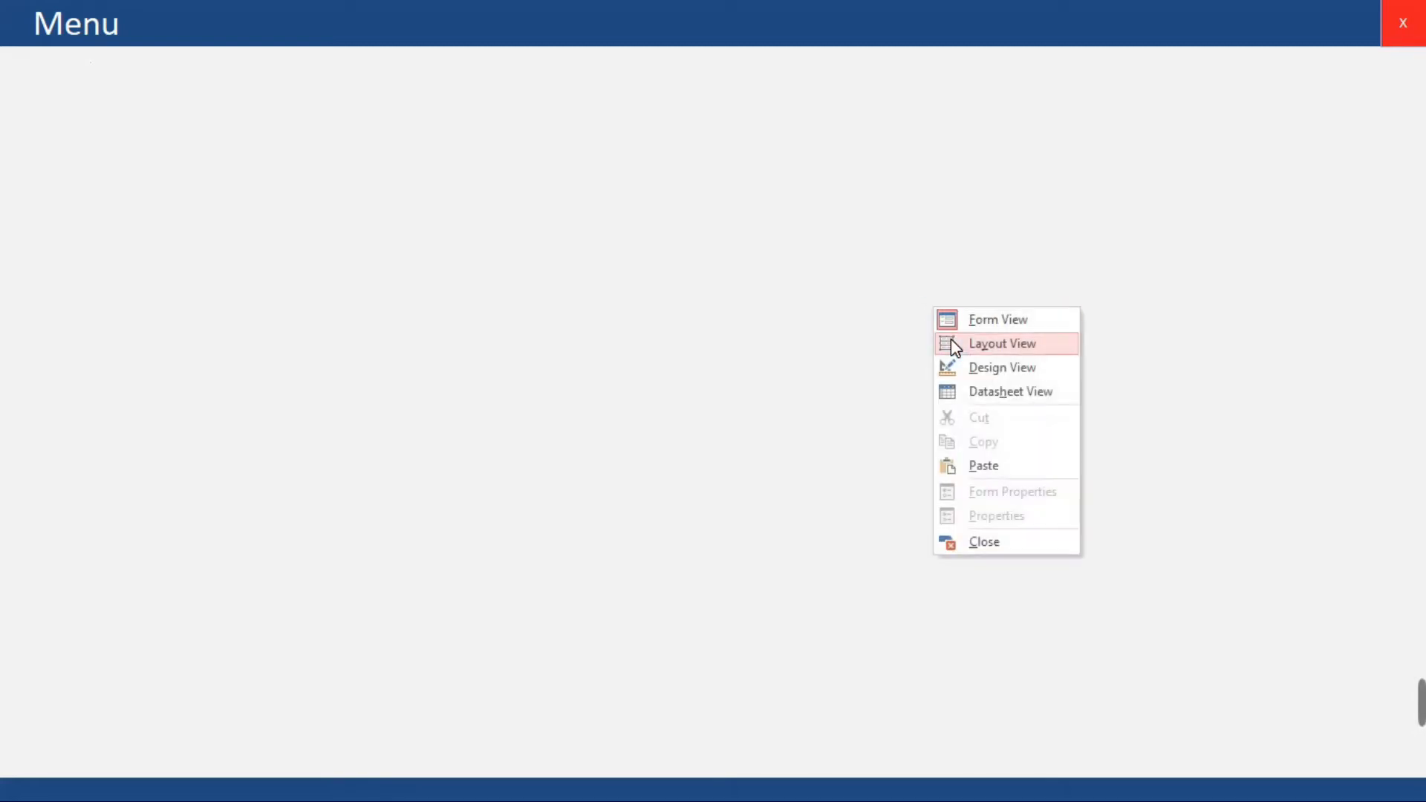
left_click(964, 367)
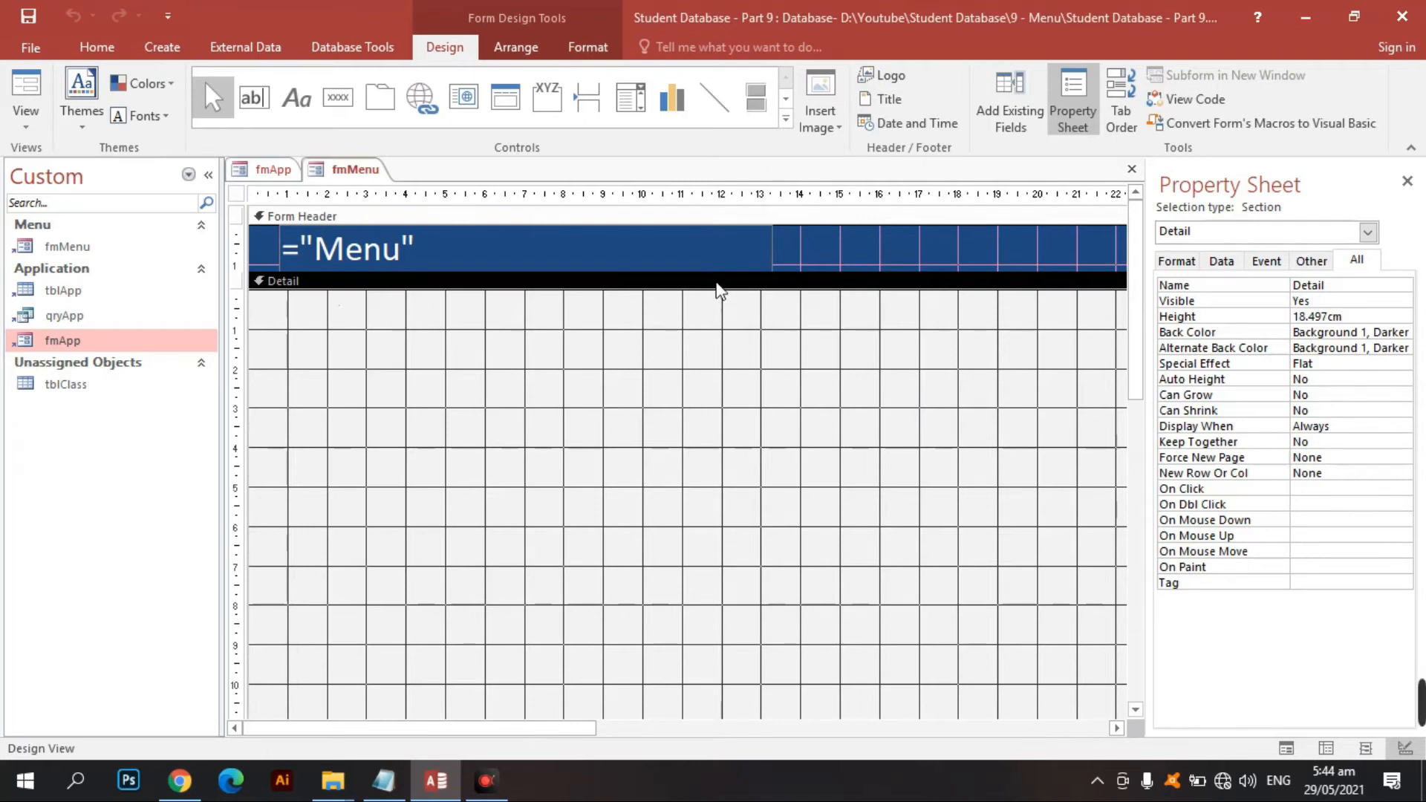
Step: Fill the Detail section of fmMenu with the white Background 1 theme color
left_click(600, 43)
left_click(873, 78)
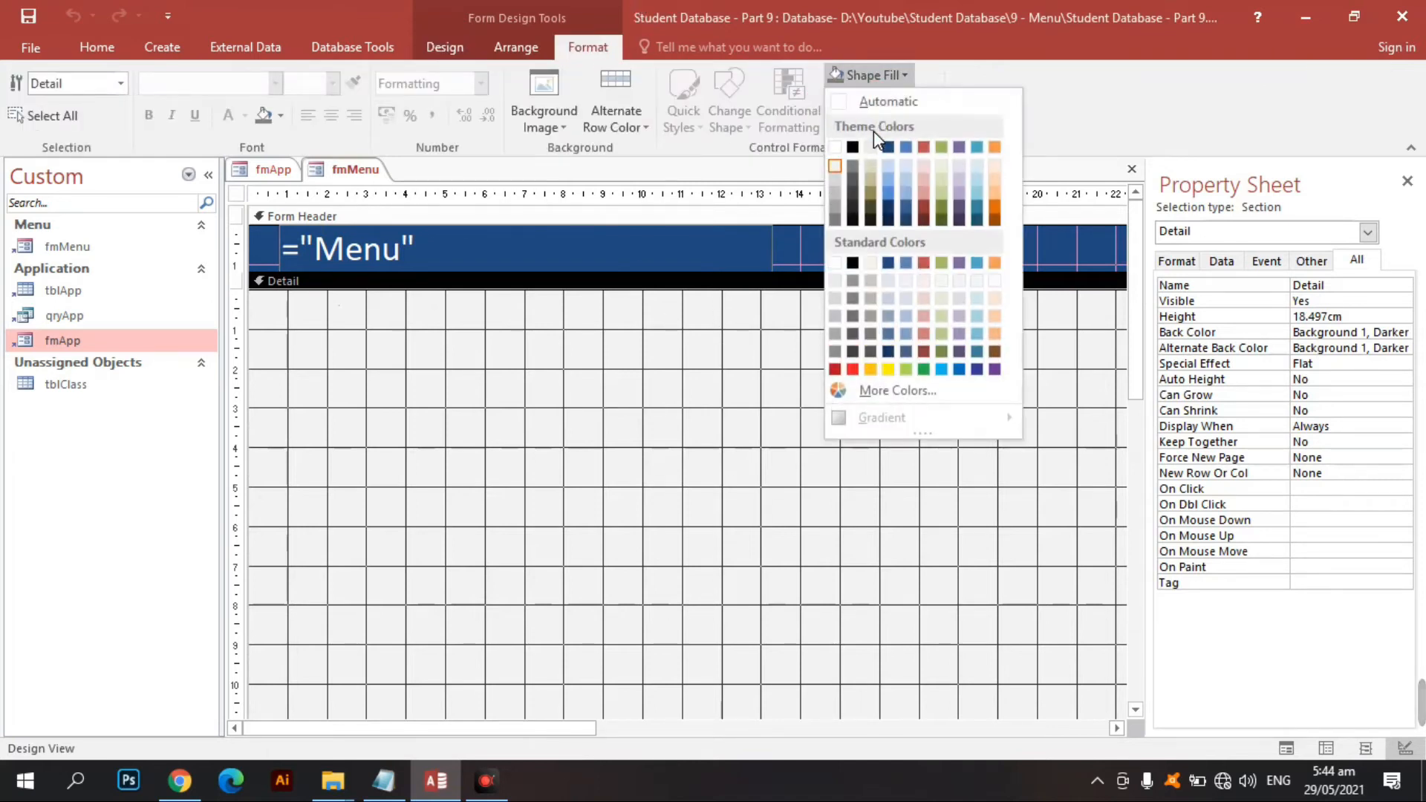
left_click(835, 147)
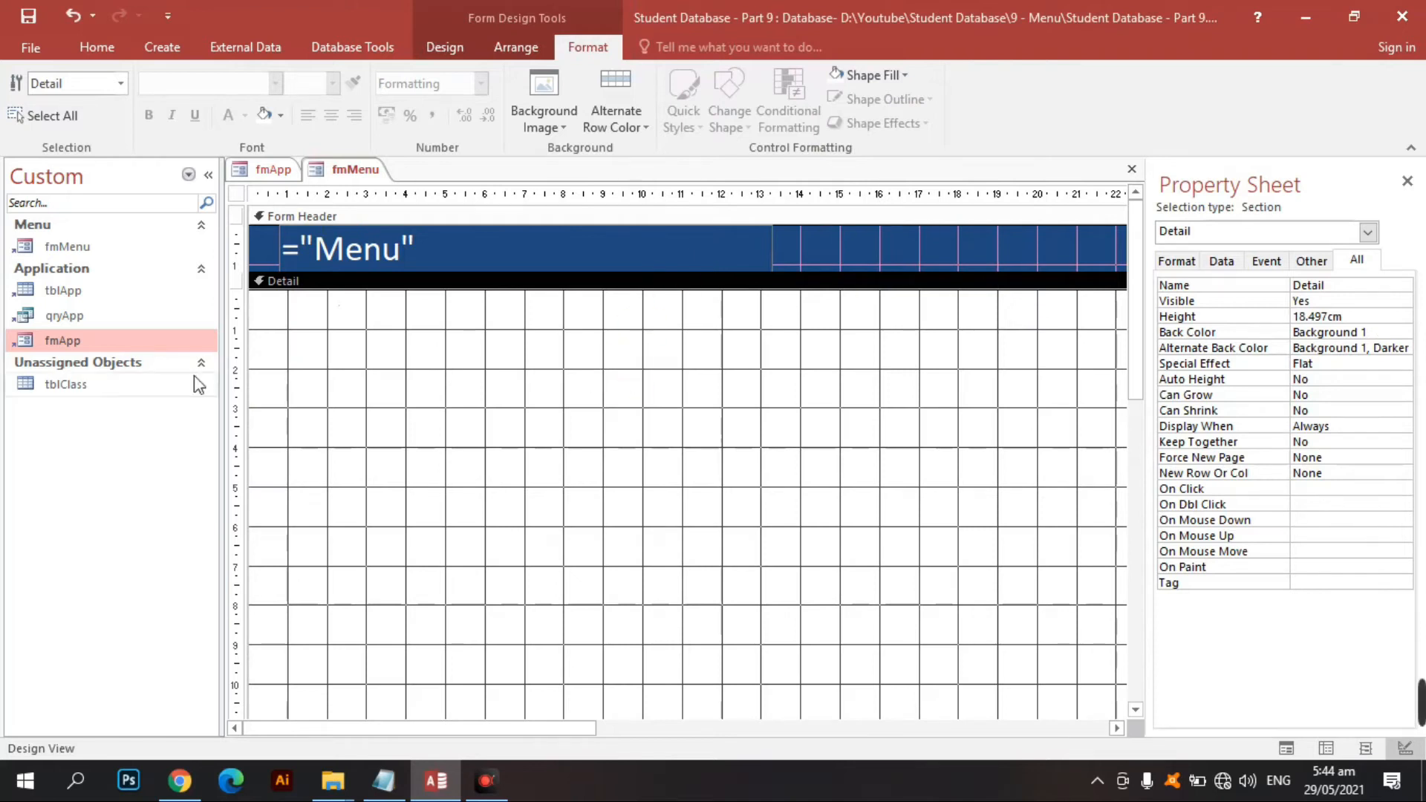
left_click(444, 47)
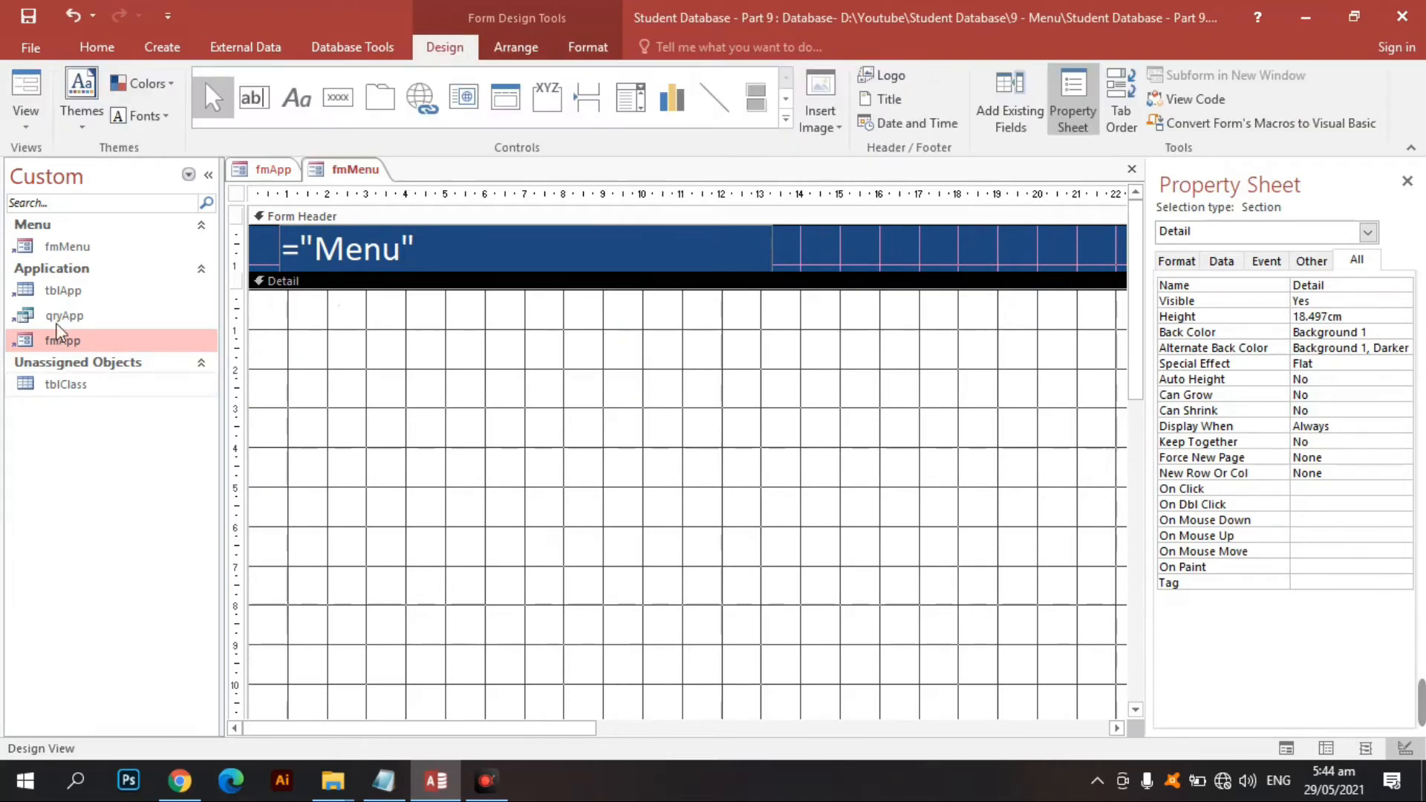
Step: Copy the Save Record button from fmApp into fmMenu's Detail section, placing it about 2.3 cm from the top and 2.4 cm from the left
left_click(267, 170)
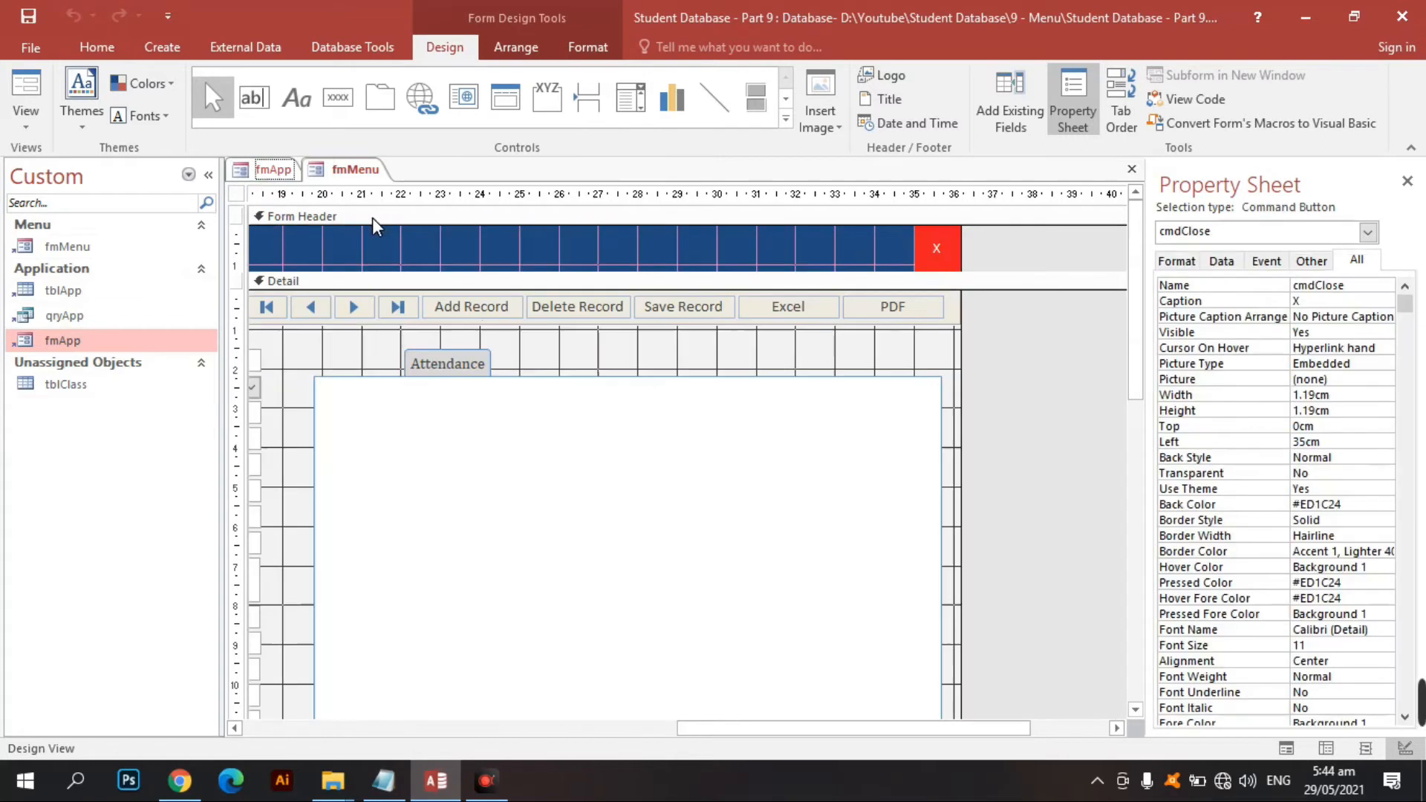
left_click(694, 313)
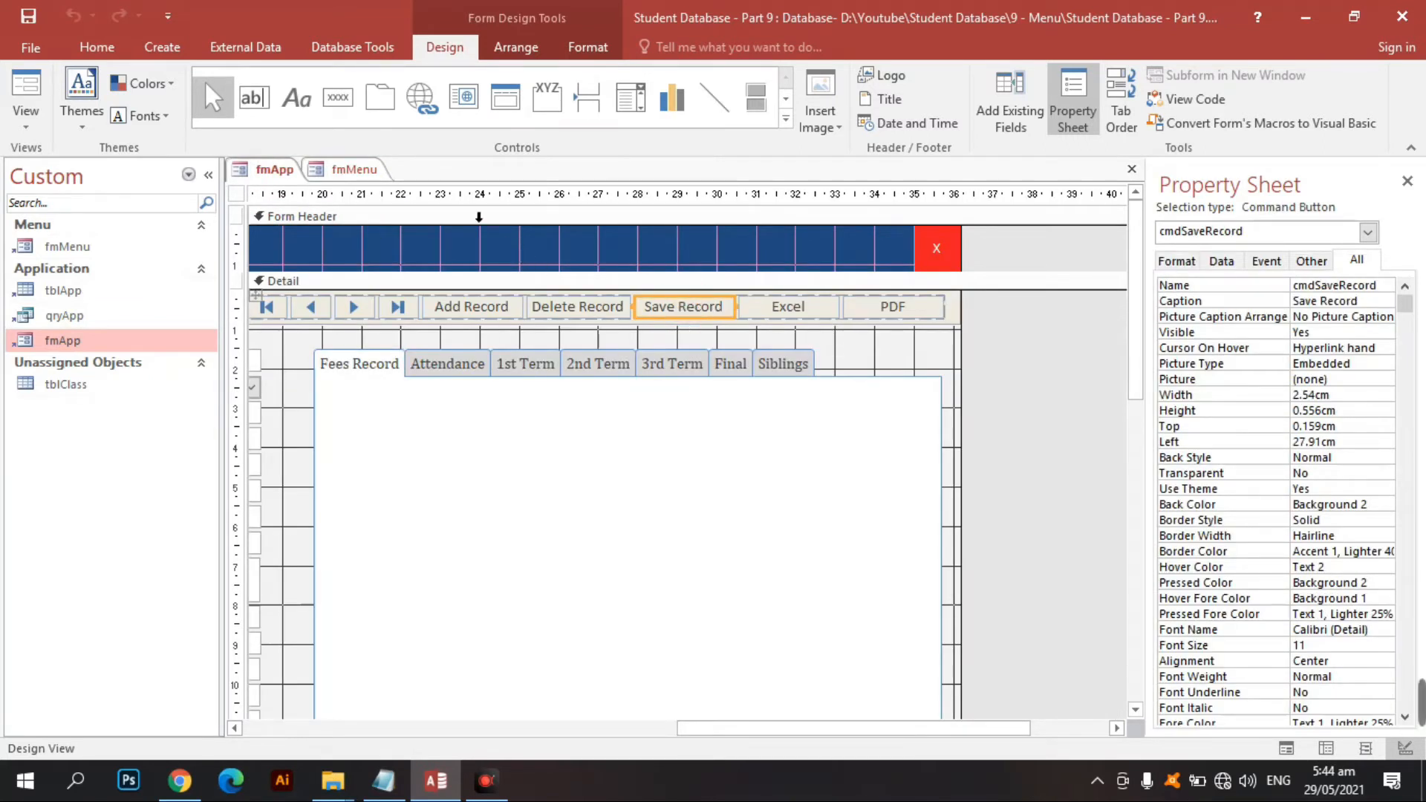
left_click(352, 171)
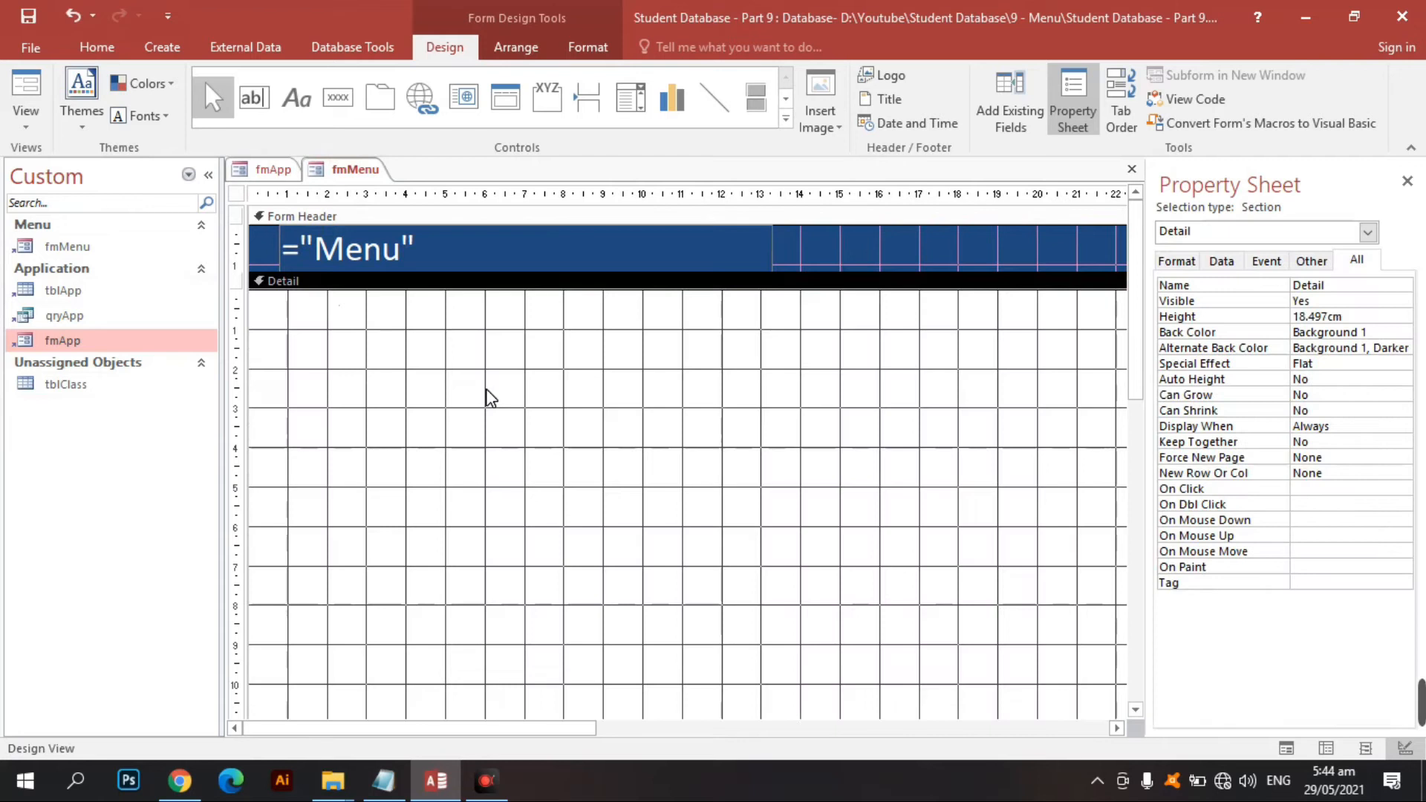
key("ctrl+v")
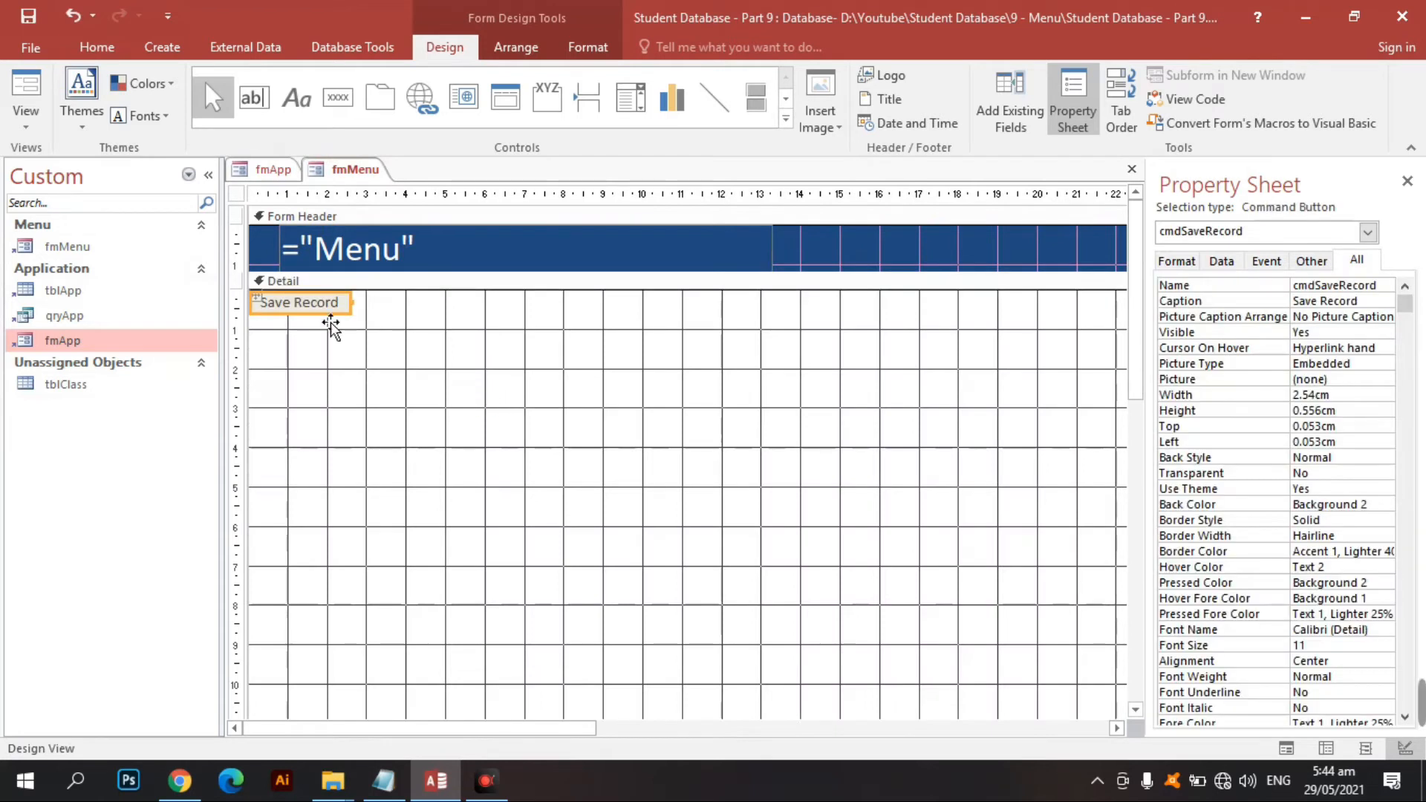
left_click_drag(331, 325, 422, 413)
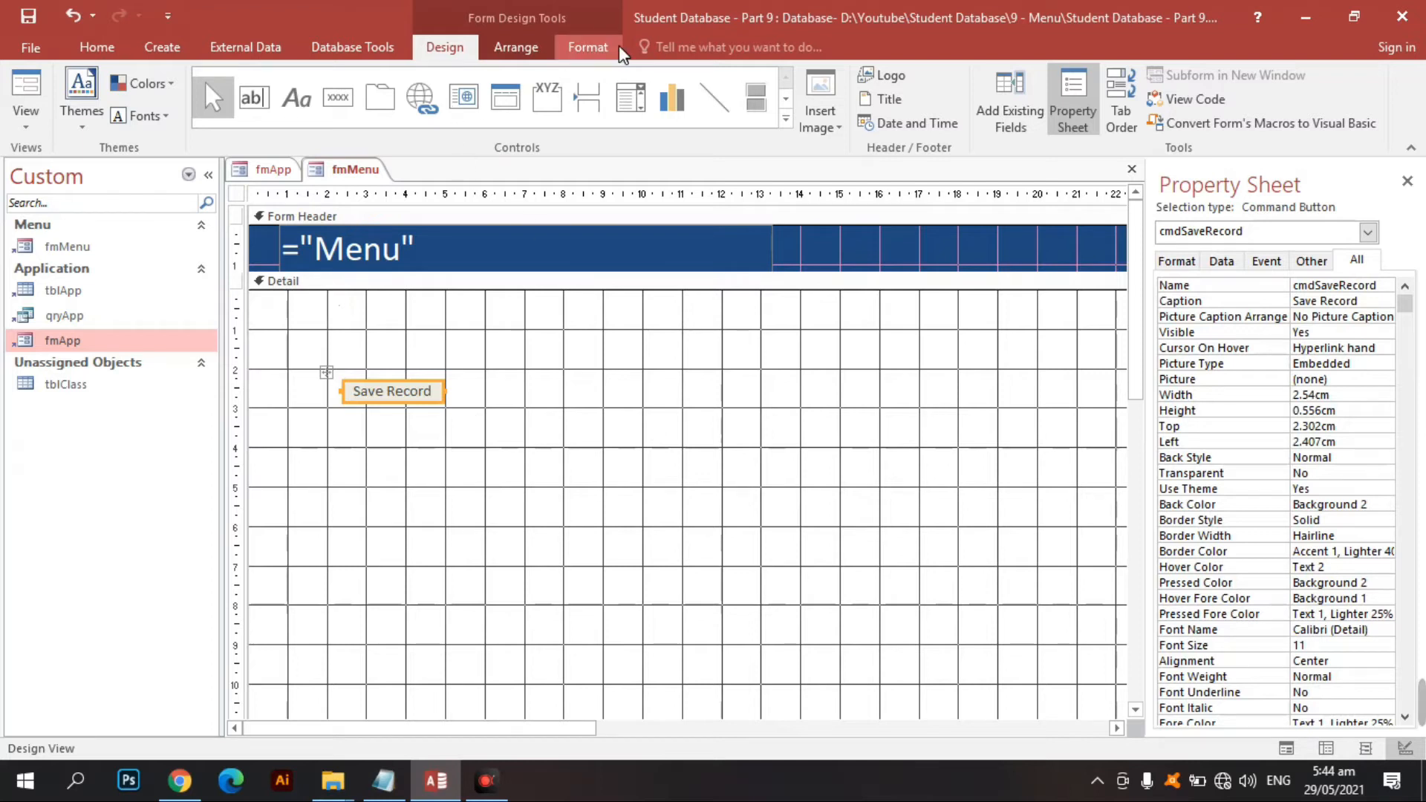
Step: Give the Save Record button a dark blue Text 2 outline and a white Background 1 fill
left_click(599, 43)
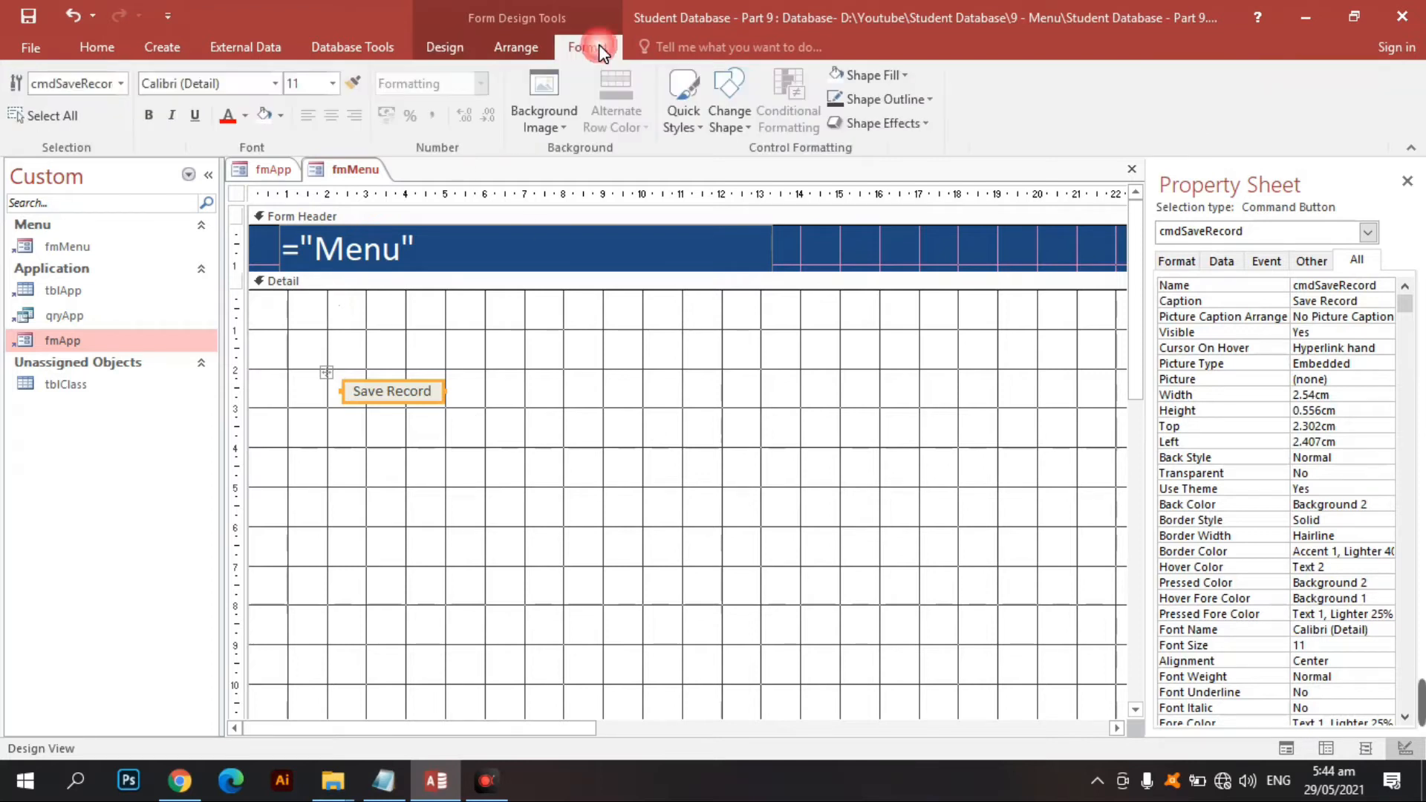
left_click(926, 103)
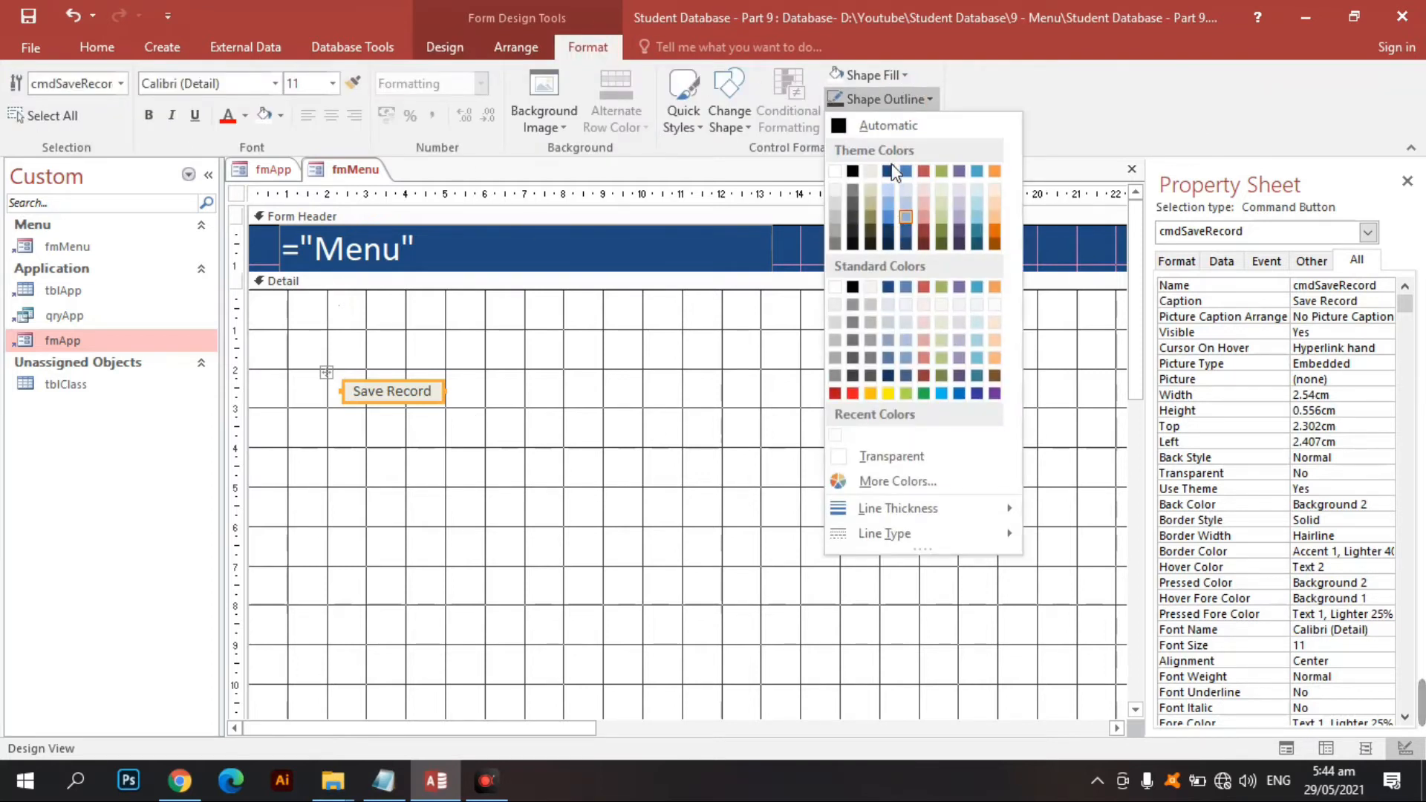
left_click(889, 172)
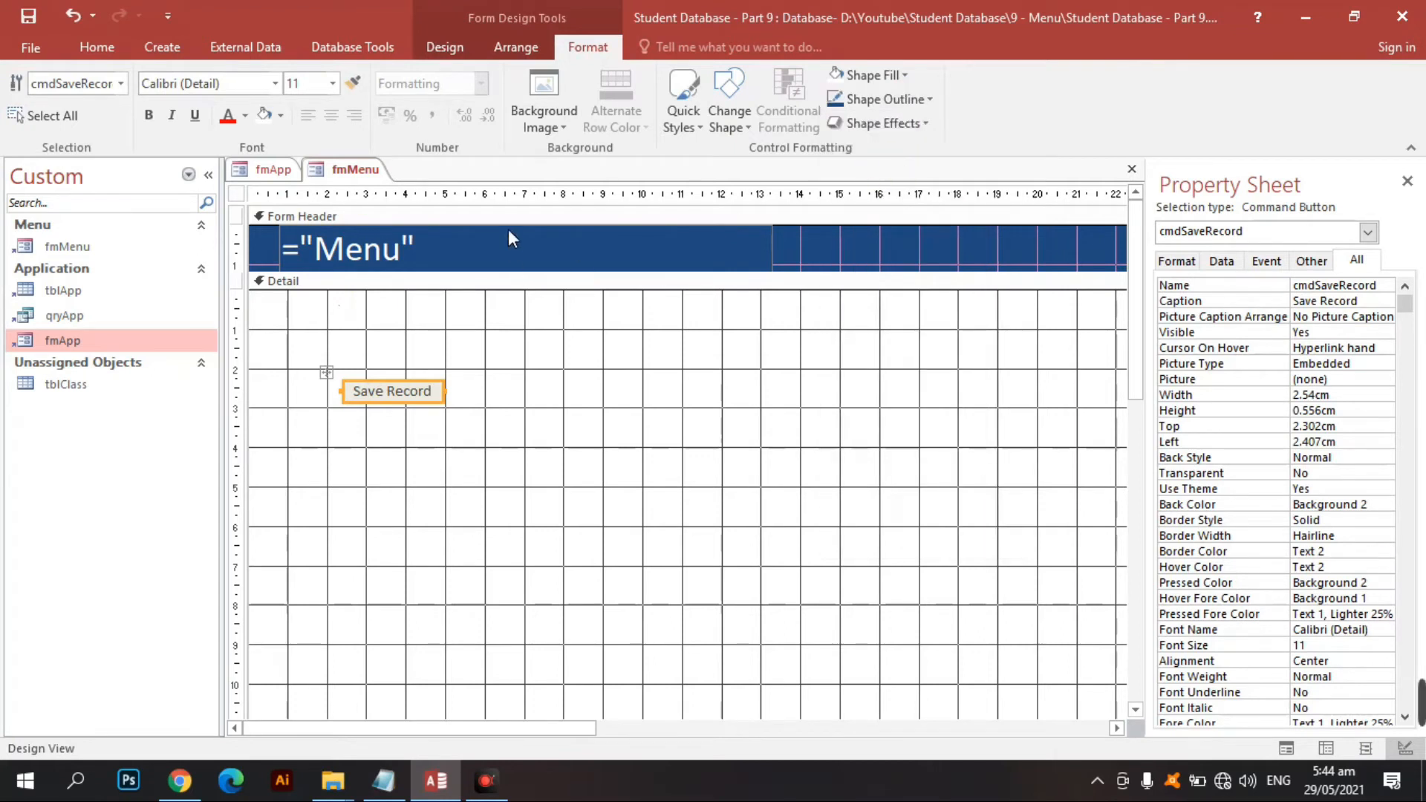
left_click(881, 78)
left_click(835, 149)
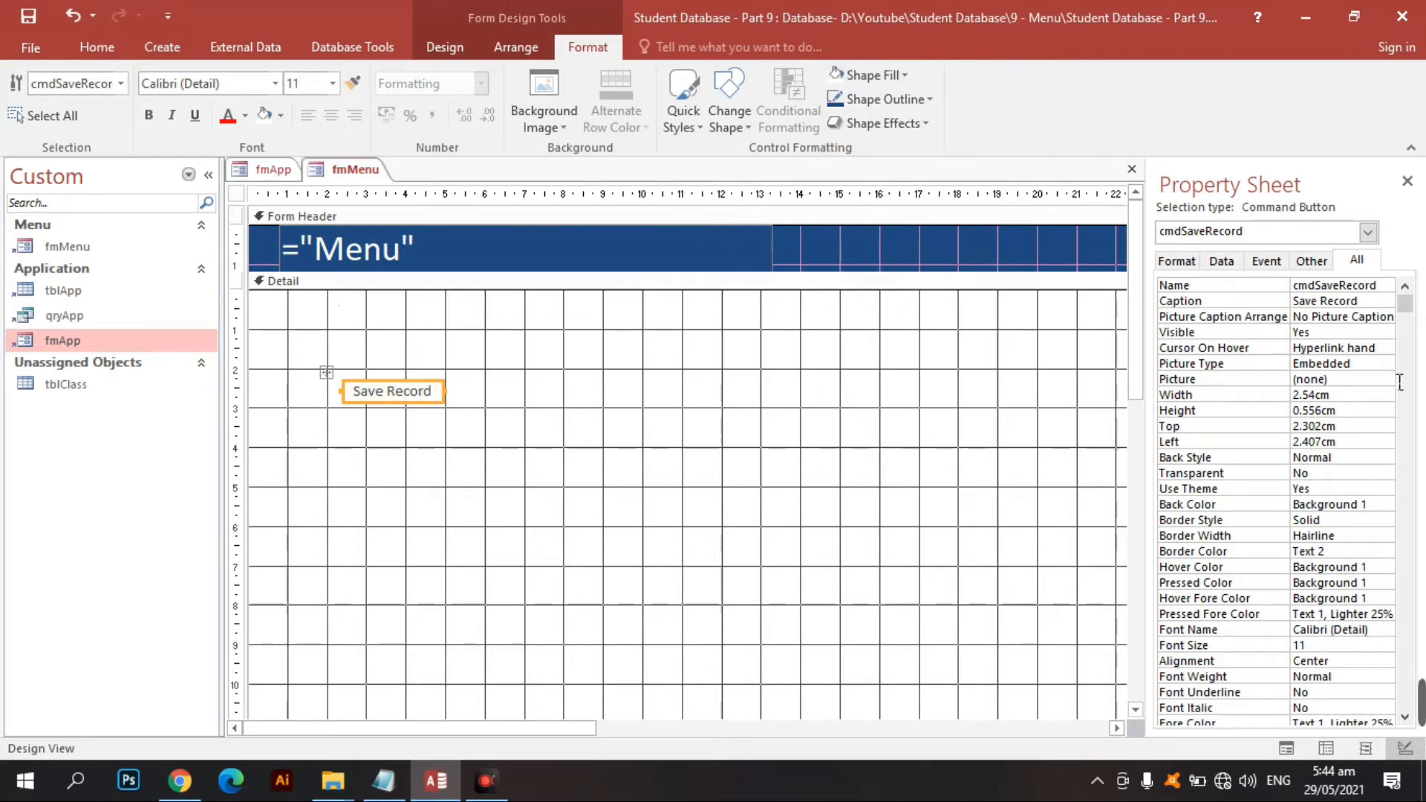
Step: Set the height of the Save Record button in fmMenu to 3 cm
left_click(1243, 413)
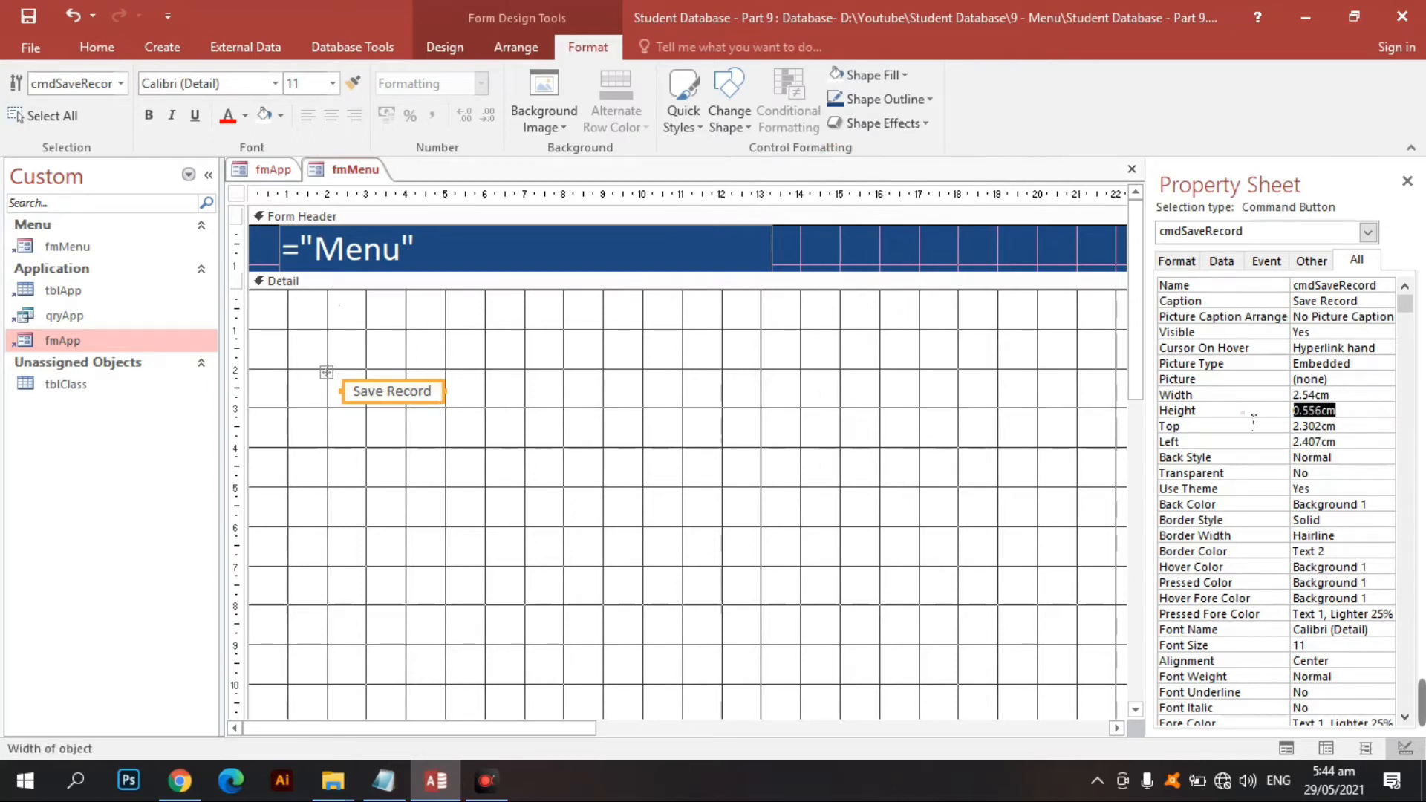
type("3")
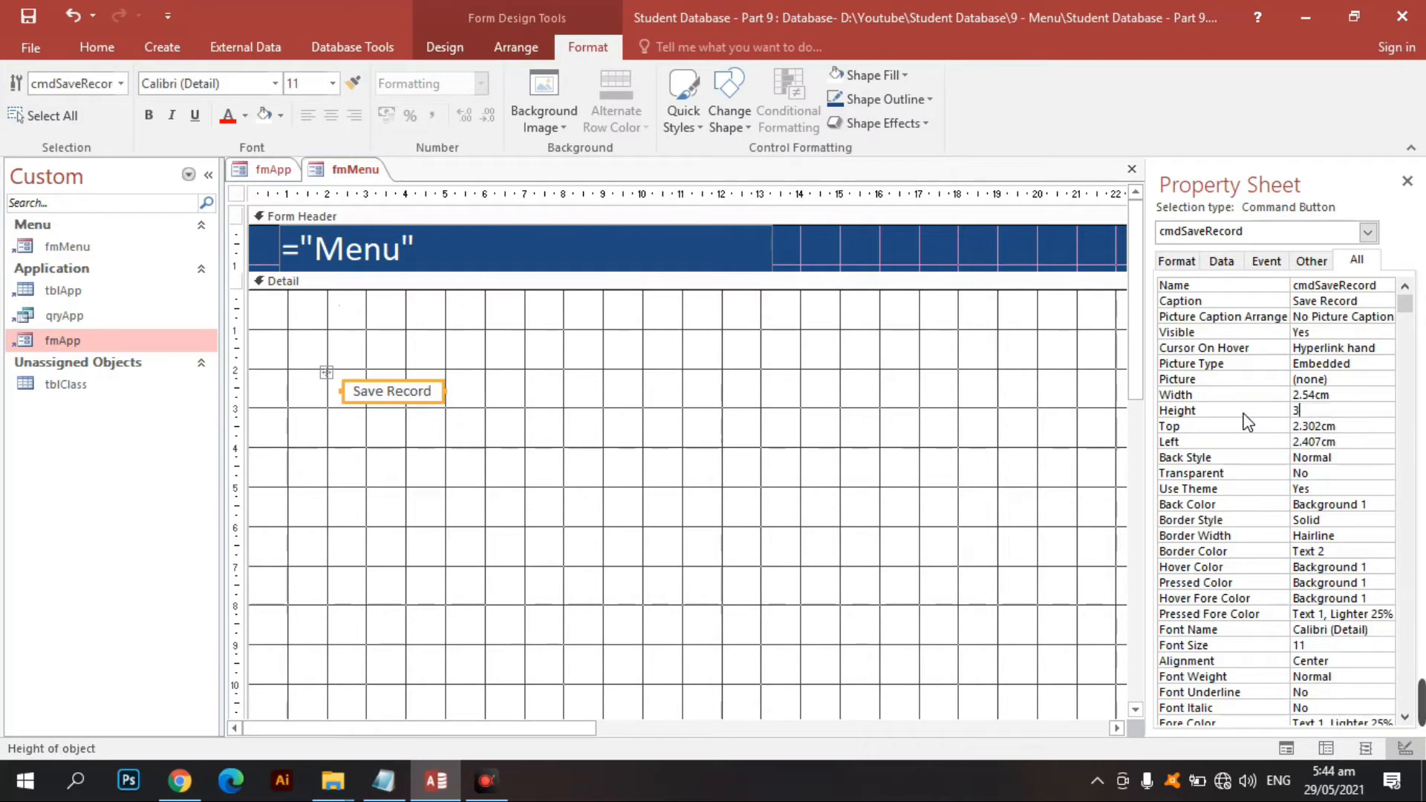
left_click_drag(1345, 401, 1276, 396)
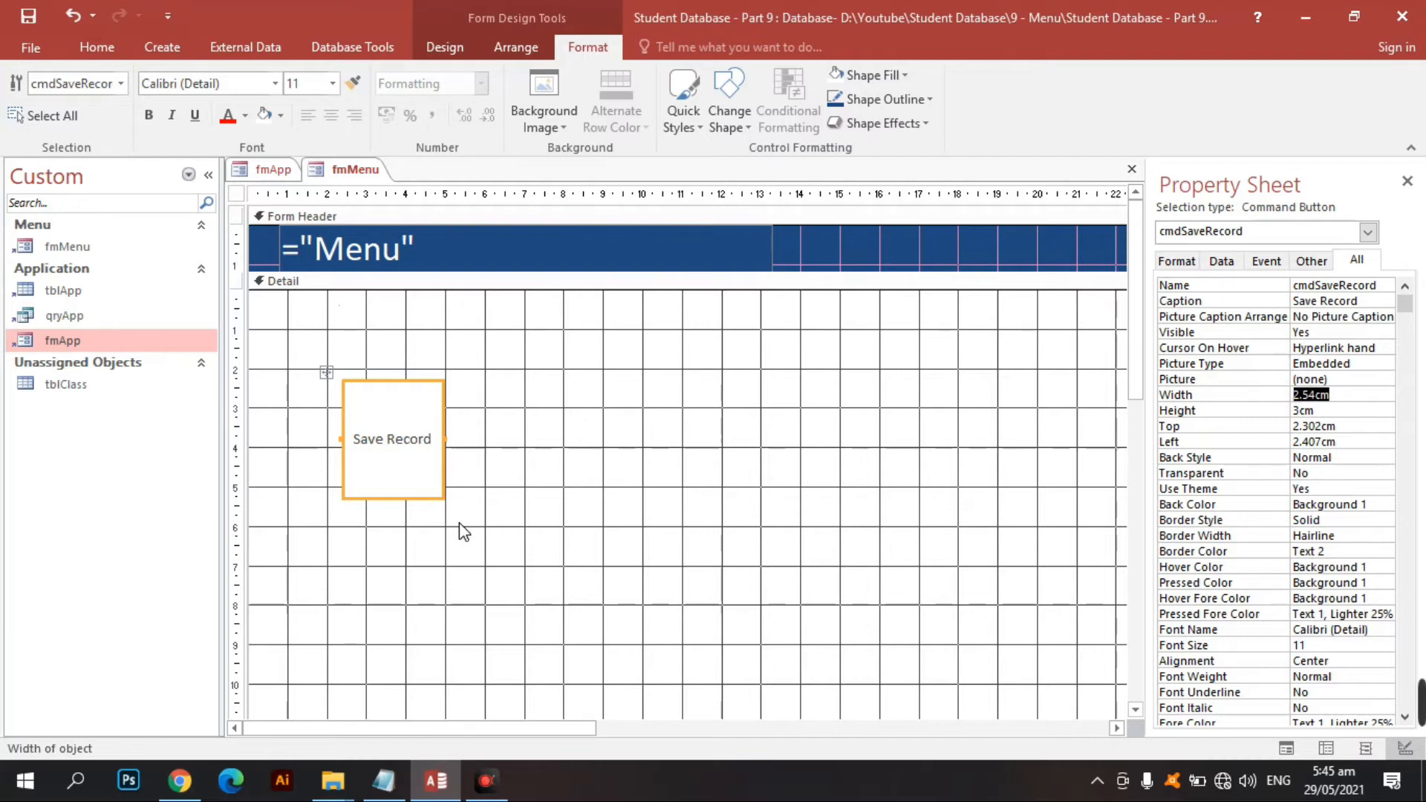
left_click(516, 440)
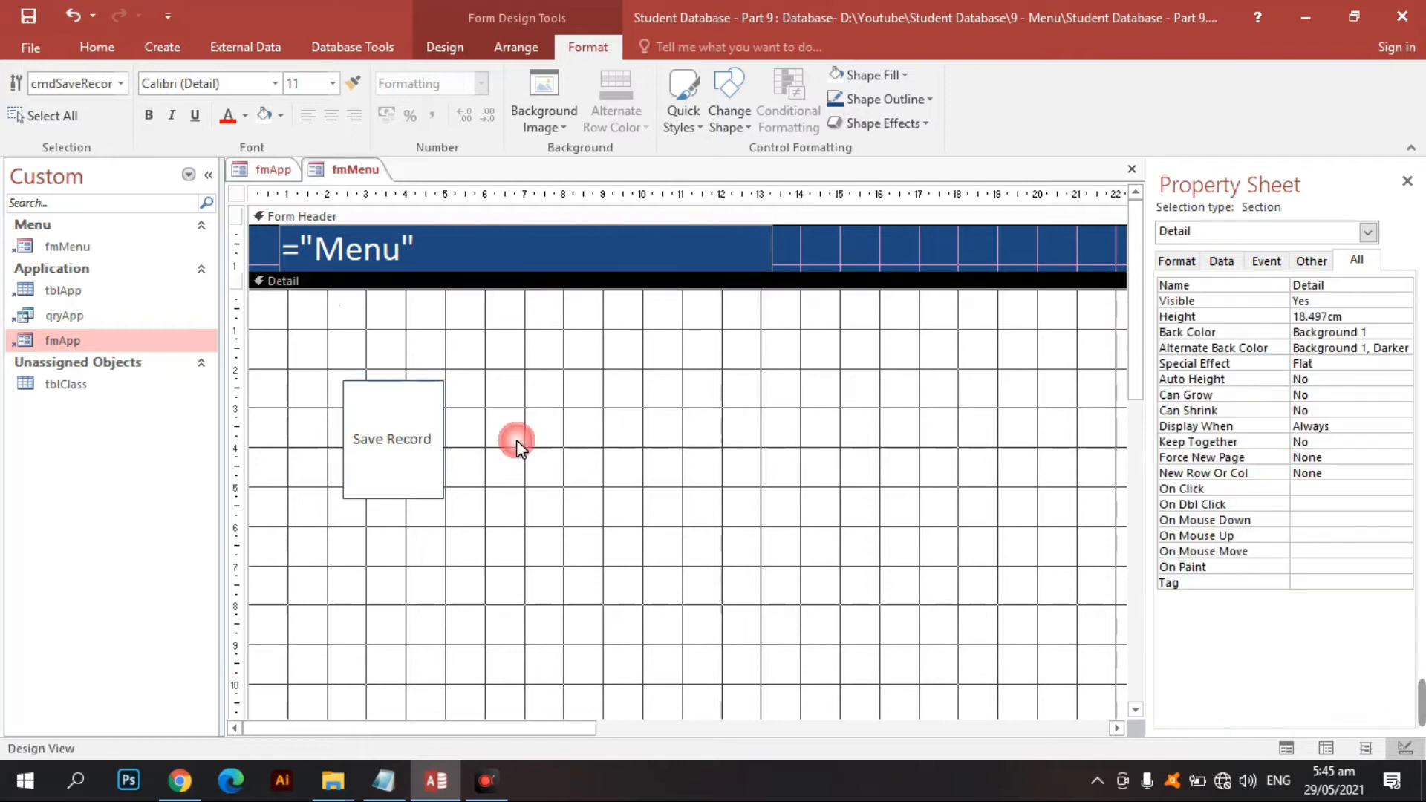
Step: Clear the On Click event of the copied Save Record button
left_click(392, 444)
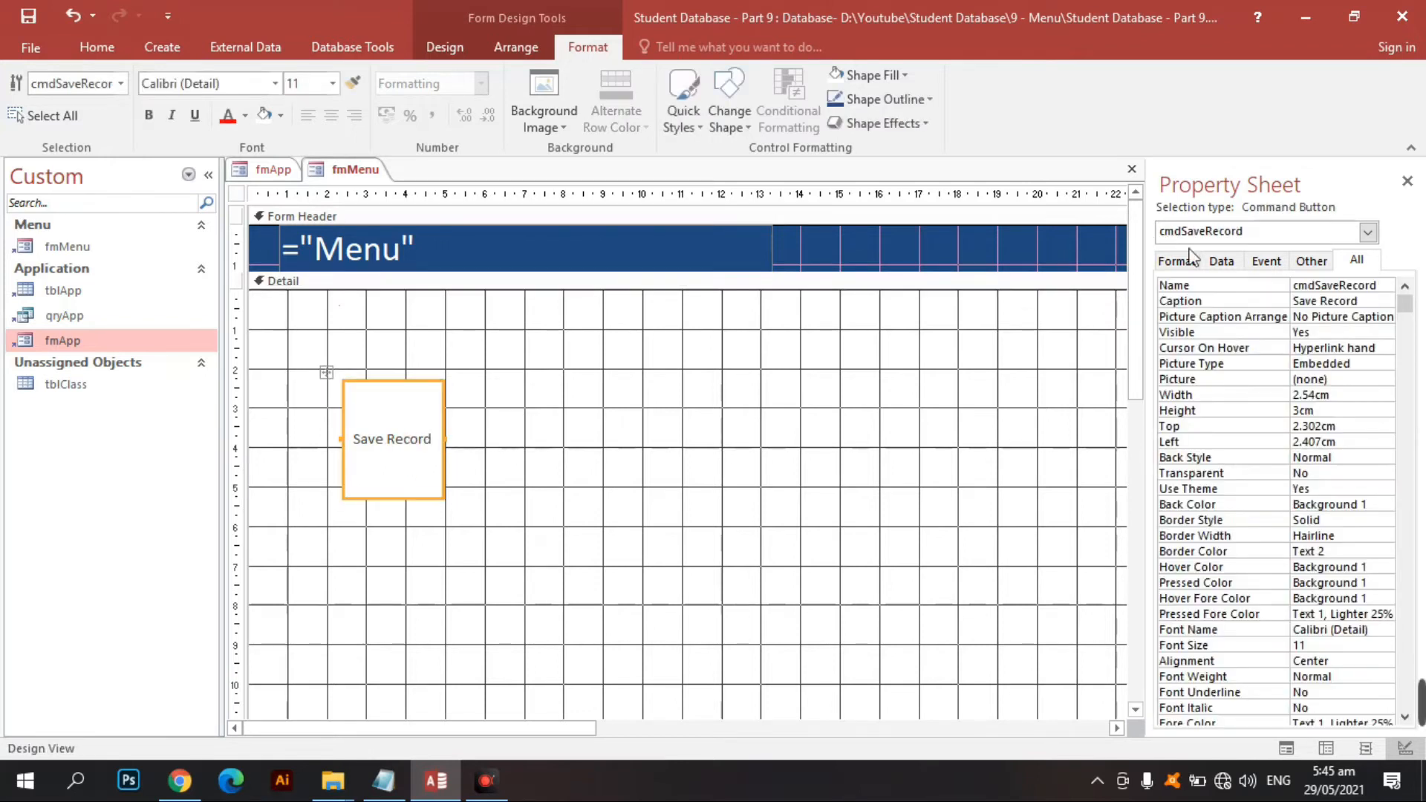
left_click(1266, 260)
left_click_drag(1309, 295, 1422, 293)
left_click(626, 447)
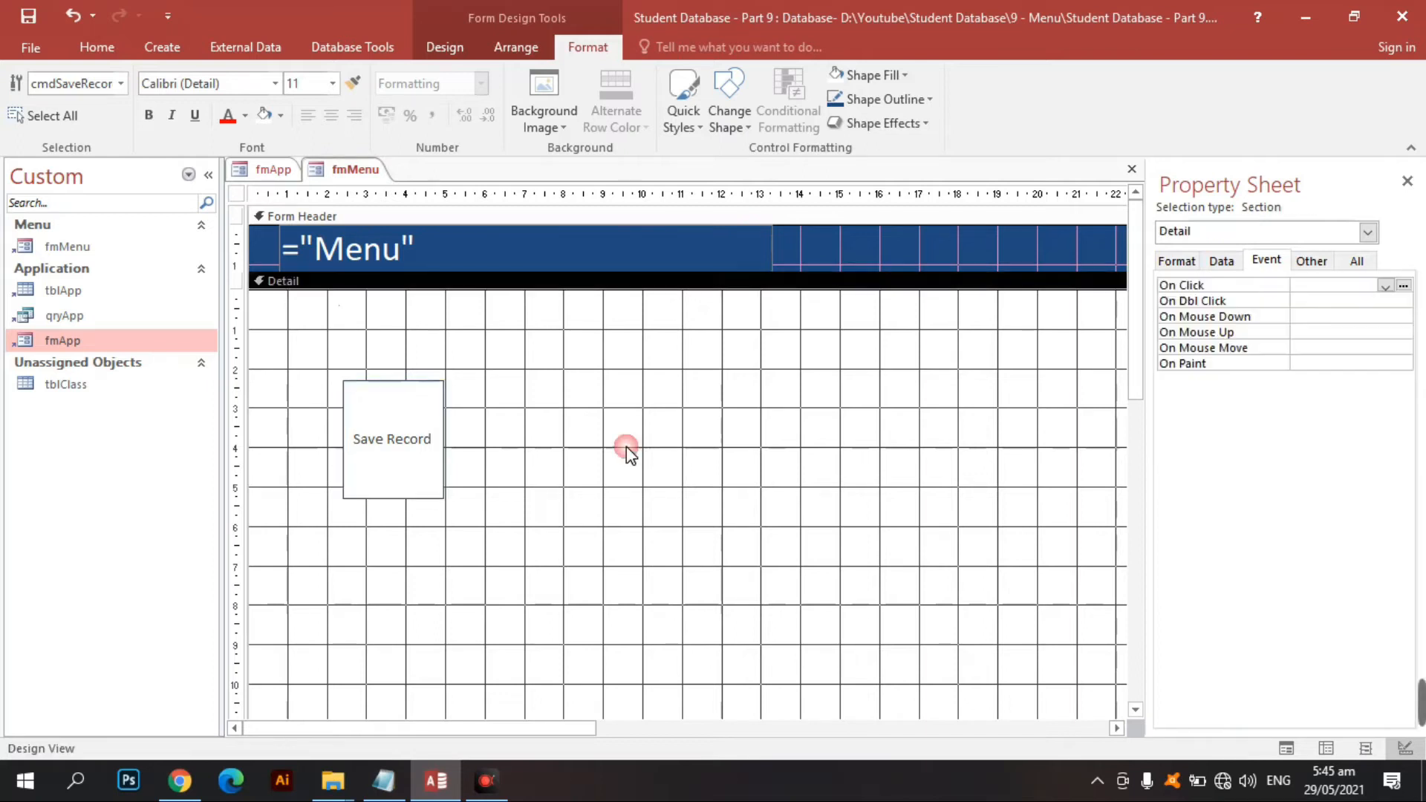
Step: Preview fmMenu with the restyled button in Form View, and return to Design View
left_click(104, 49)
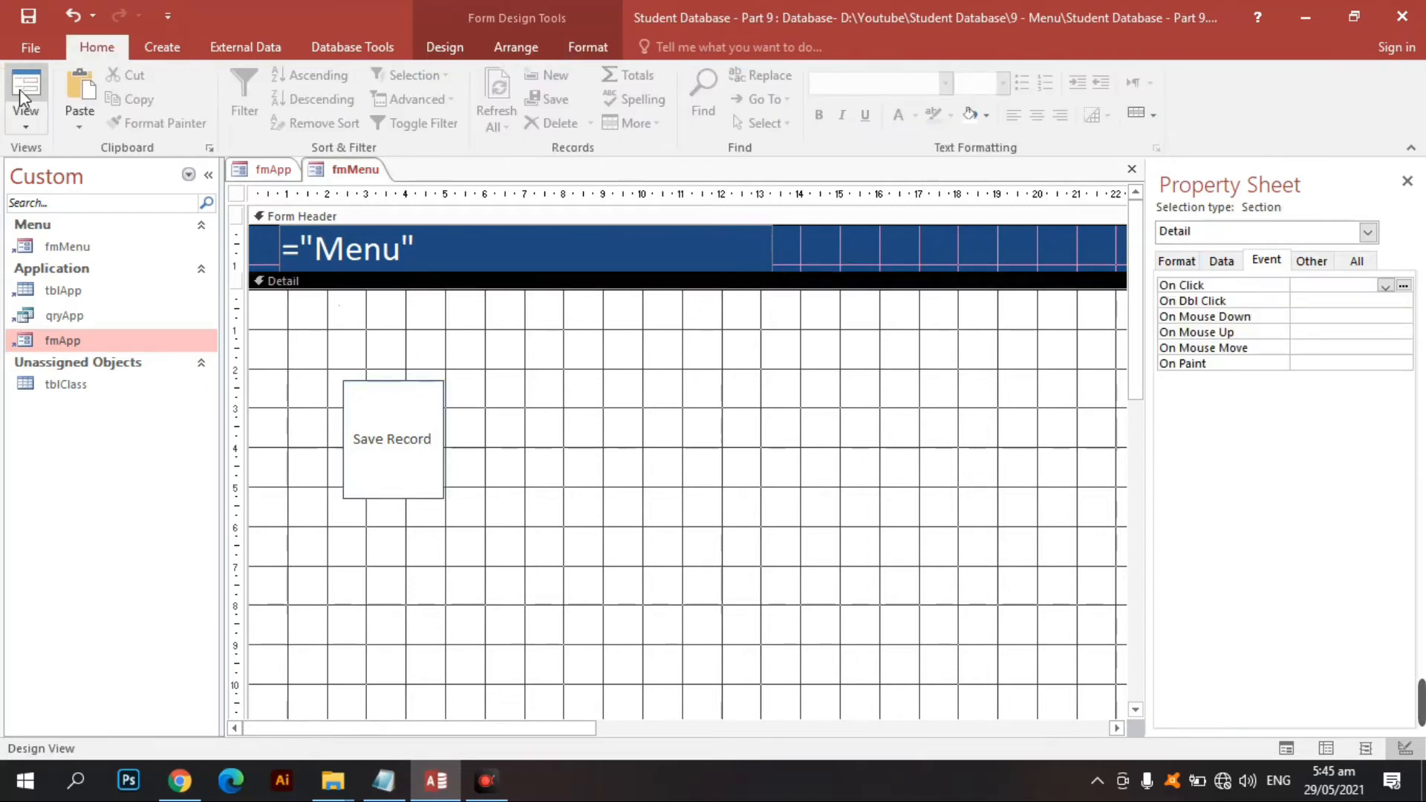
left_click(21, 86)
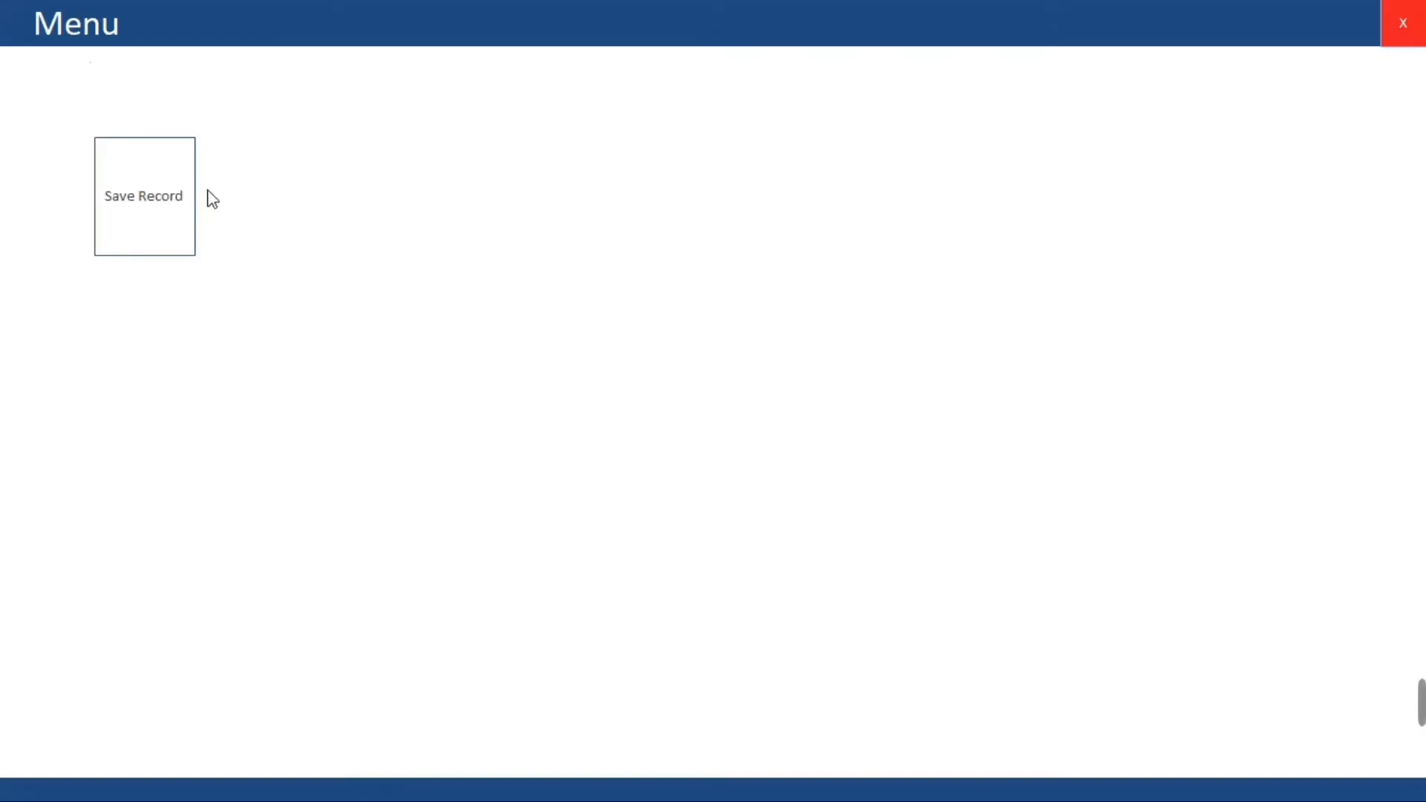
right_click(511, 228)
left_click(553, 280)
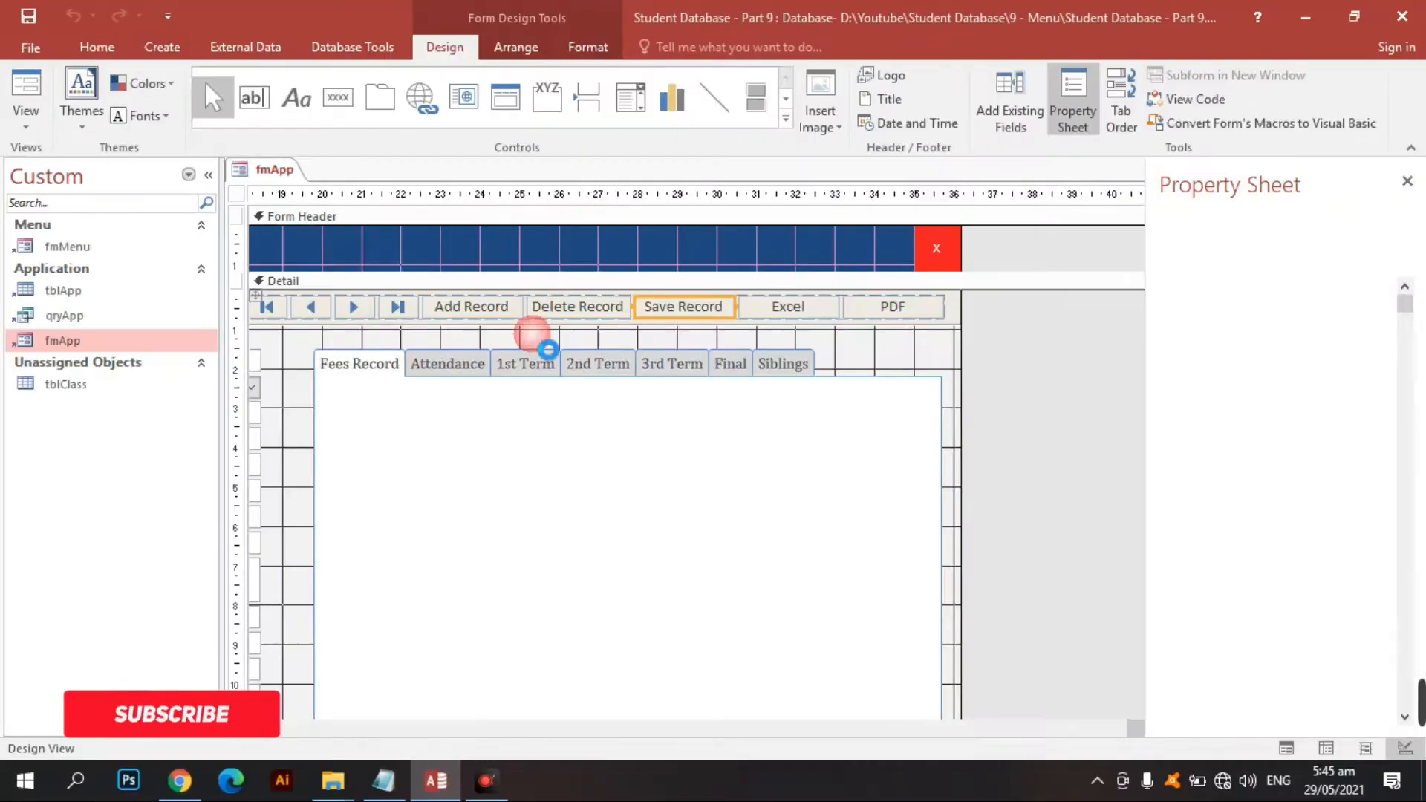
Step: Set the Save Record button's hover color to the dark blue Text 2 theme color
left_click(417, 450)
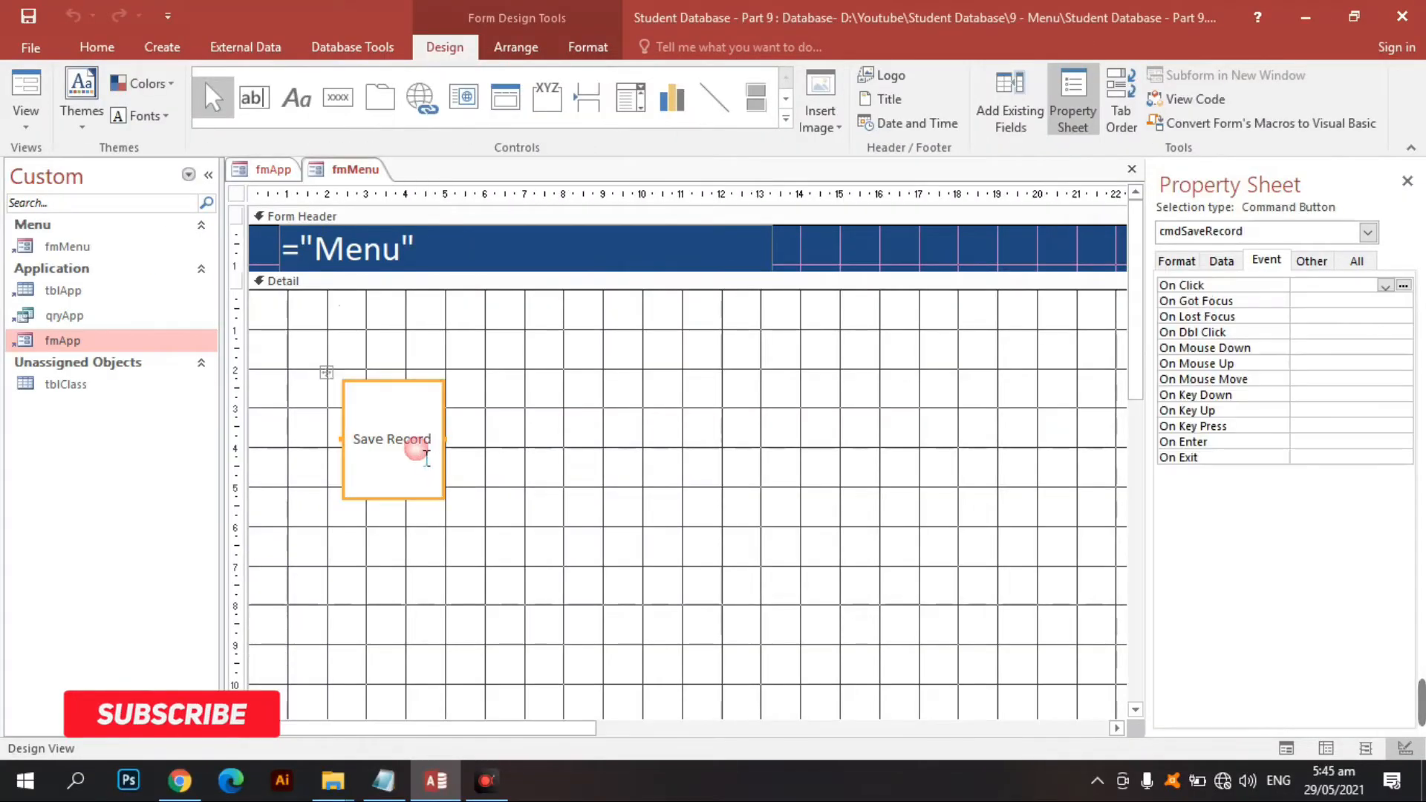
left_click(1359, 262)
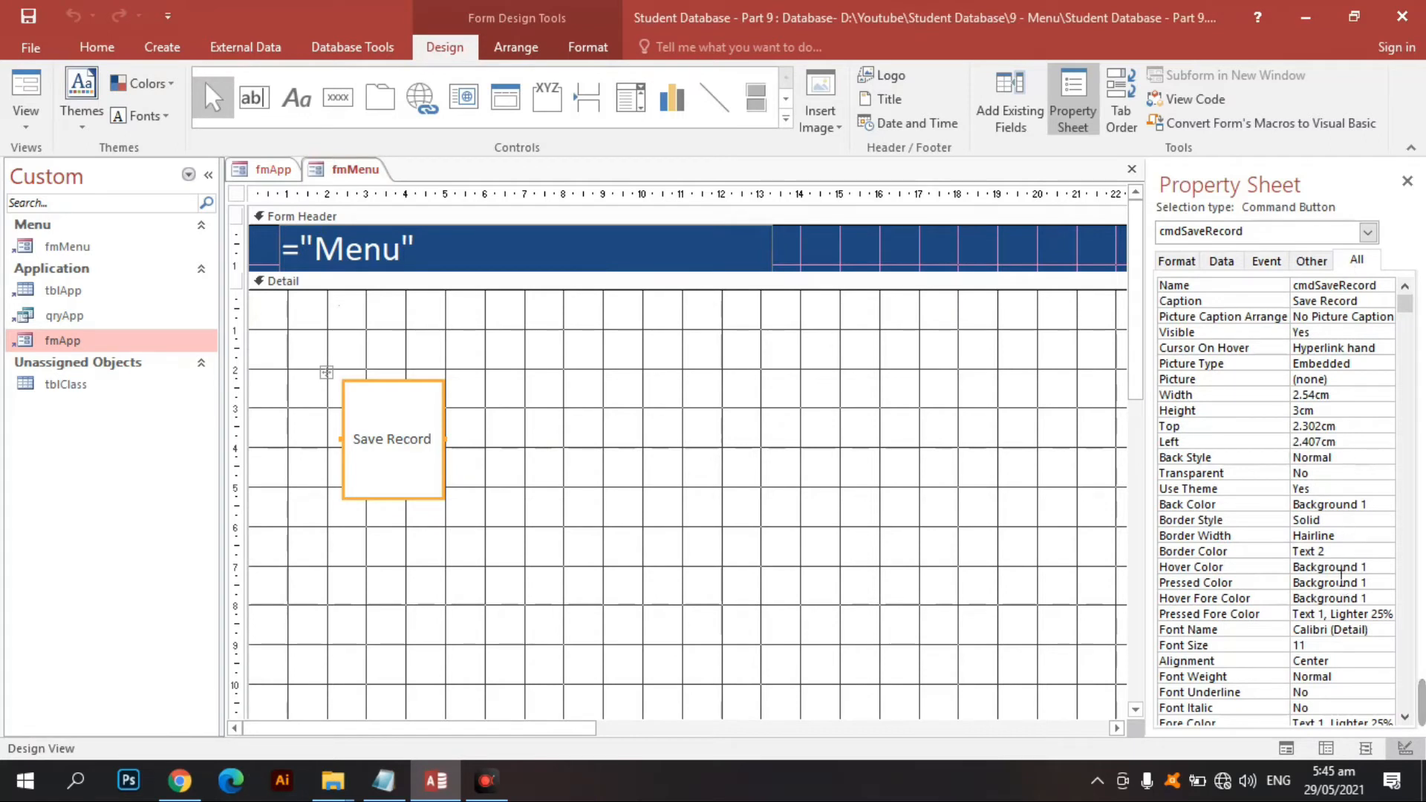
left_click(1328, 567)
left_click(1367, 567)
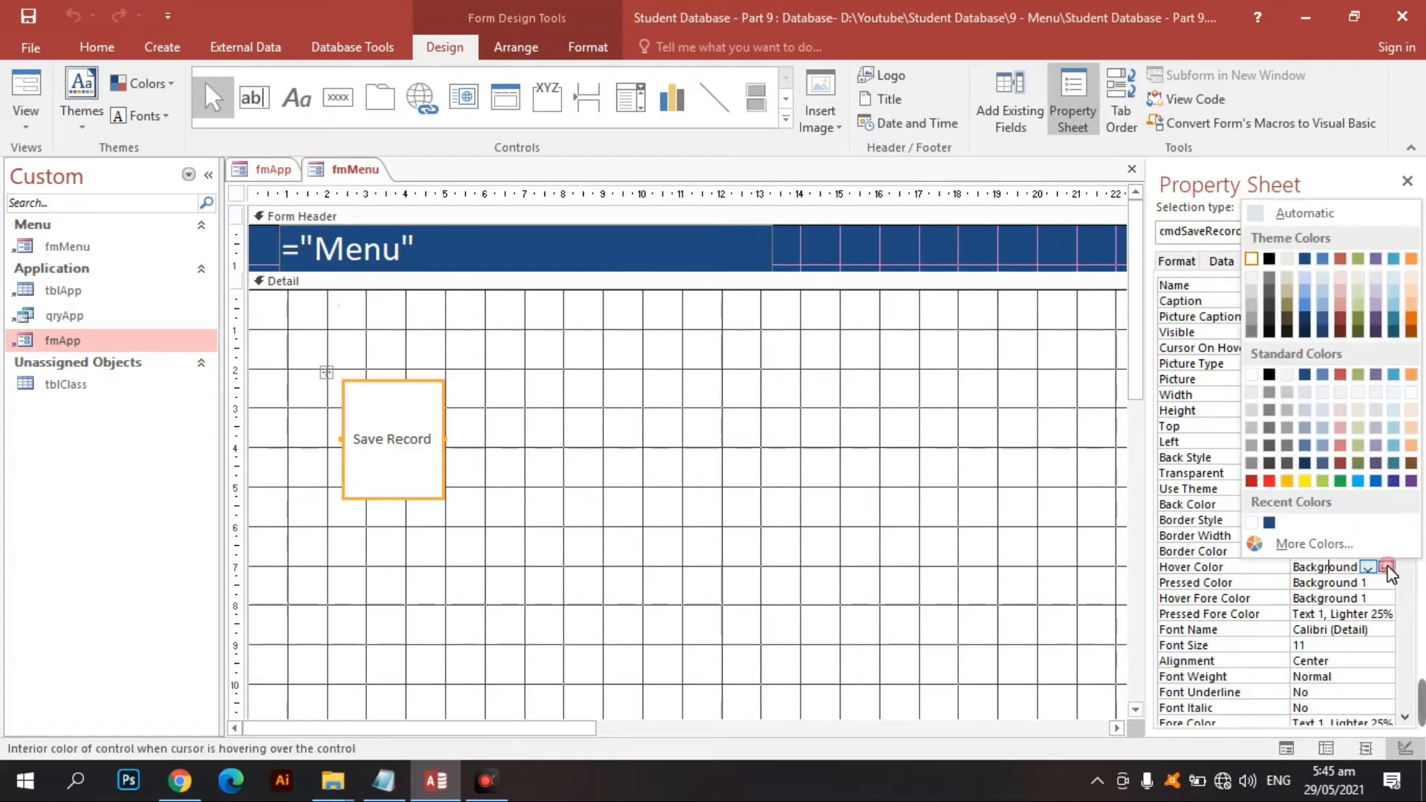
left_click(1305, 260)
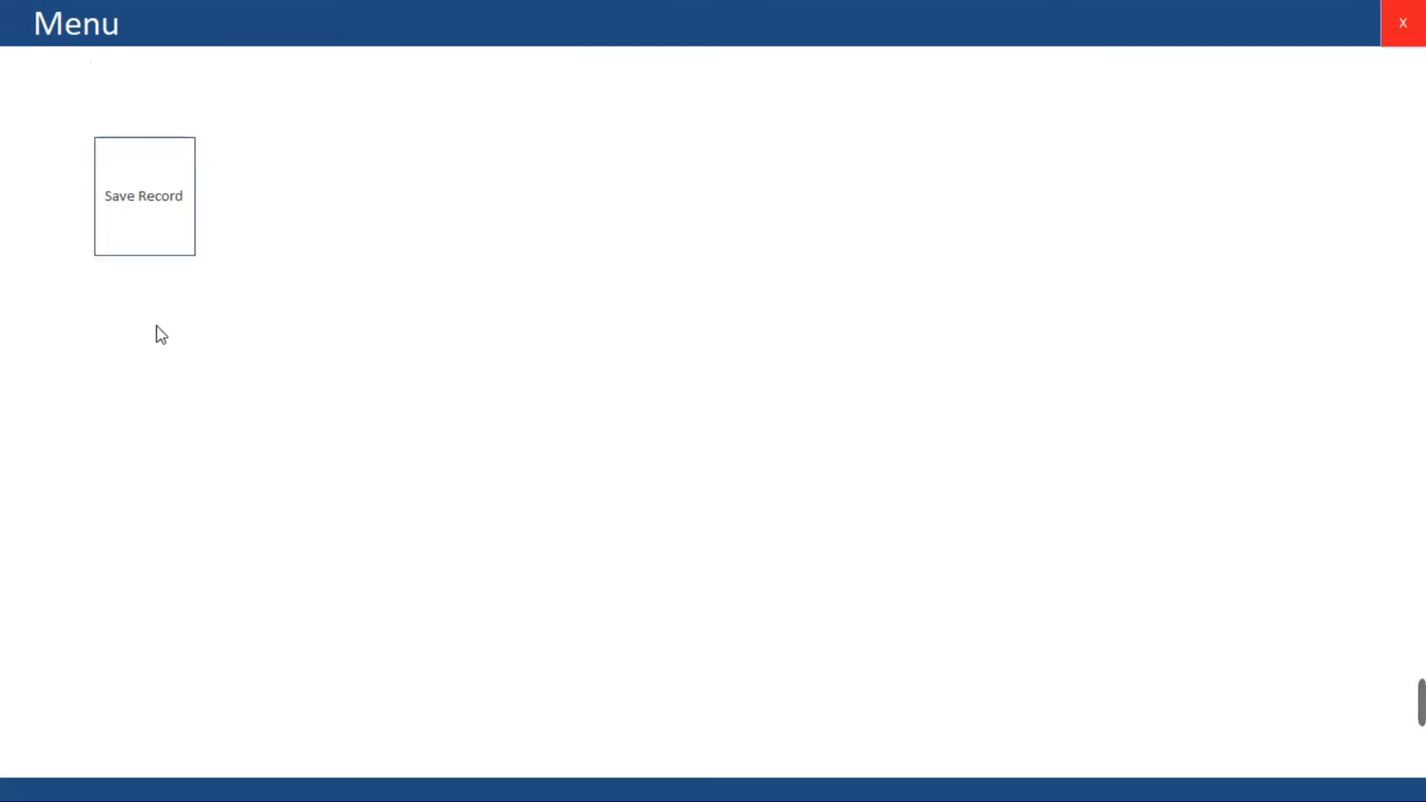
Step: Check the button's hover color in Form View, and return to the button in Design View
right_click(529, 260)
left_click(587, 319)
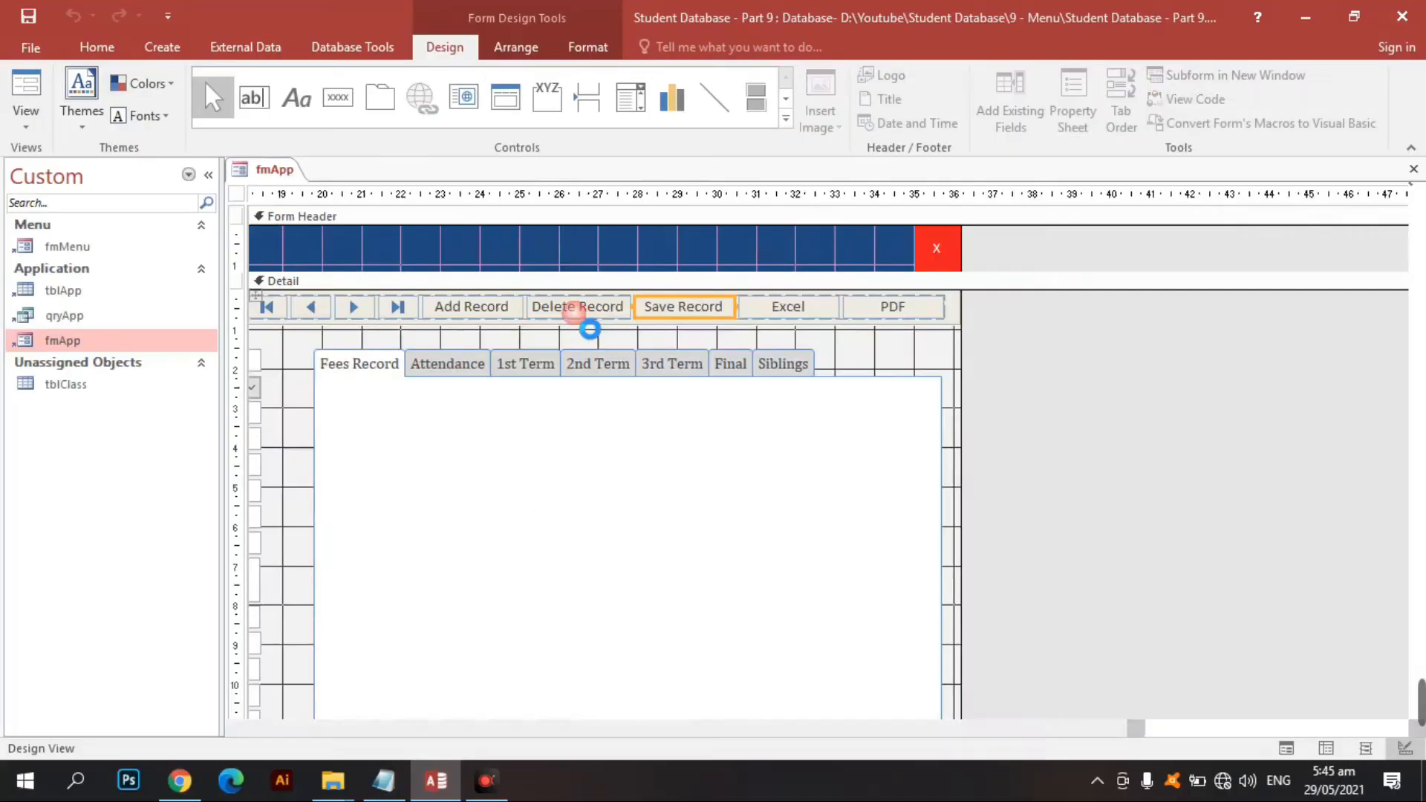
left_click(395, 447)
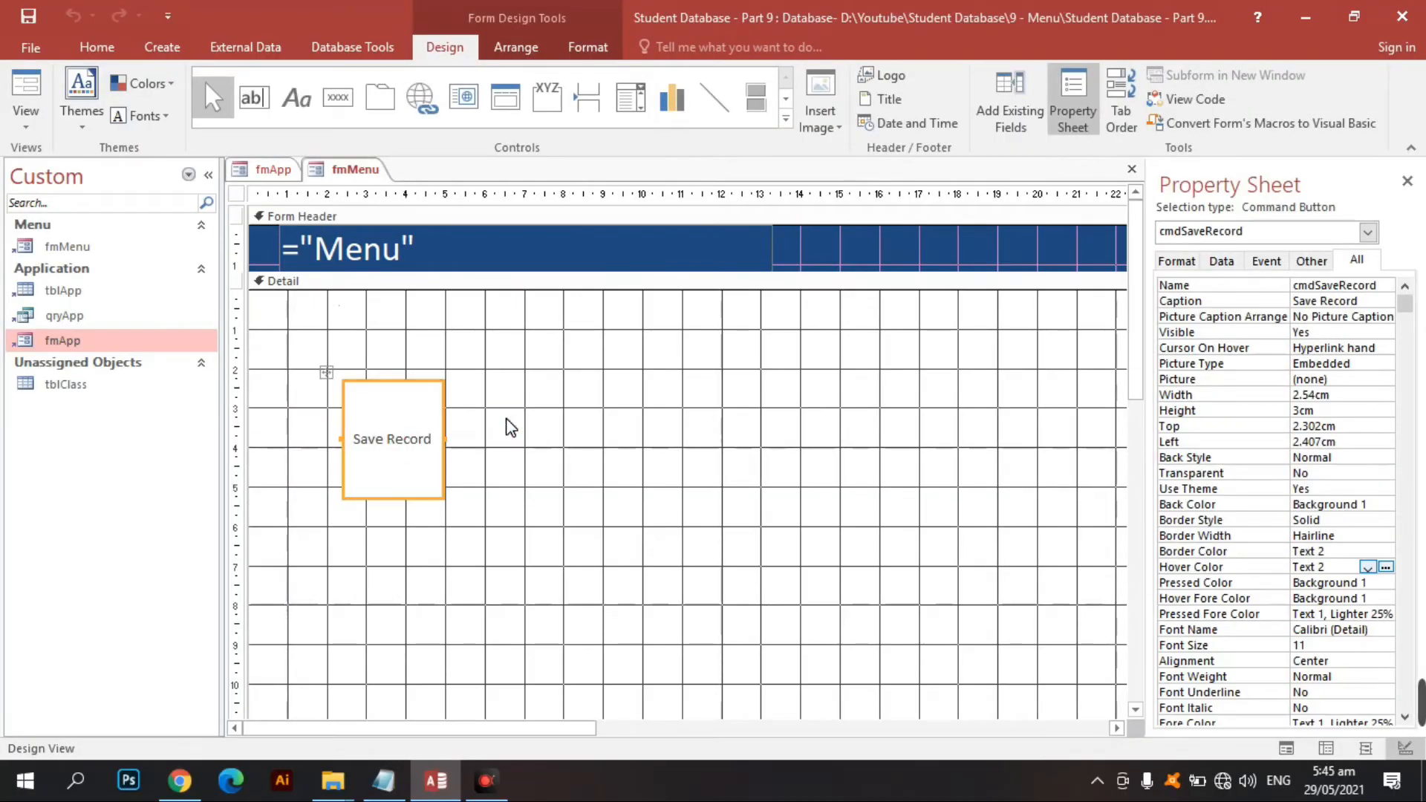
Step: Switch to Notepad and review the list of menu forms from Application Form to Salaries Record
key("alt+Tab")
key("alt+Tab")
key("alt+Tab")
key("alt+Tab")
key("alt+Tab")
key("alt+Tab")
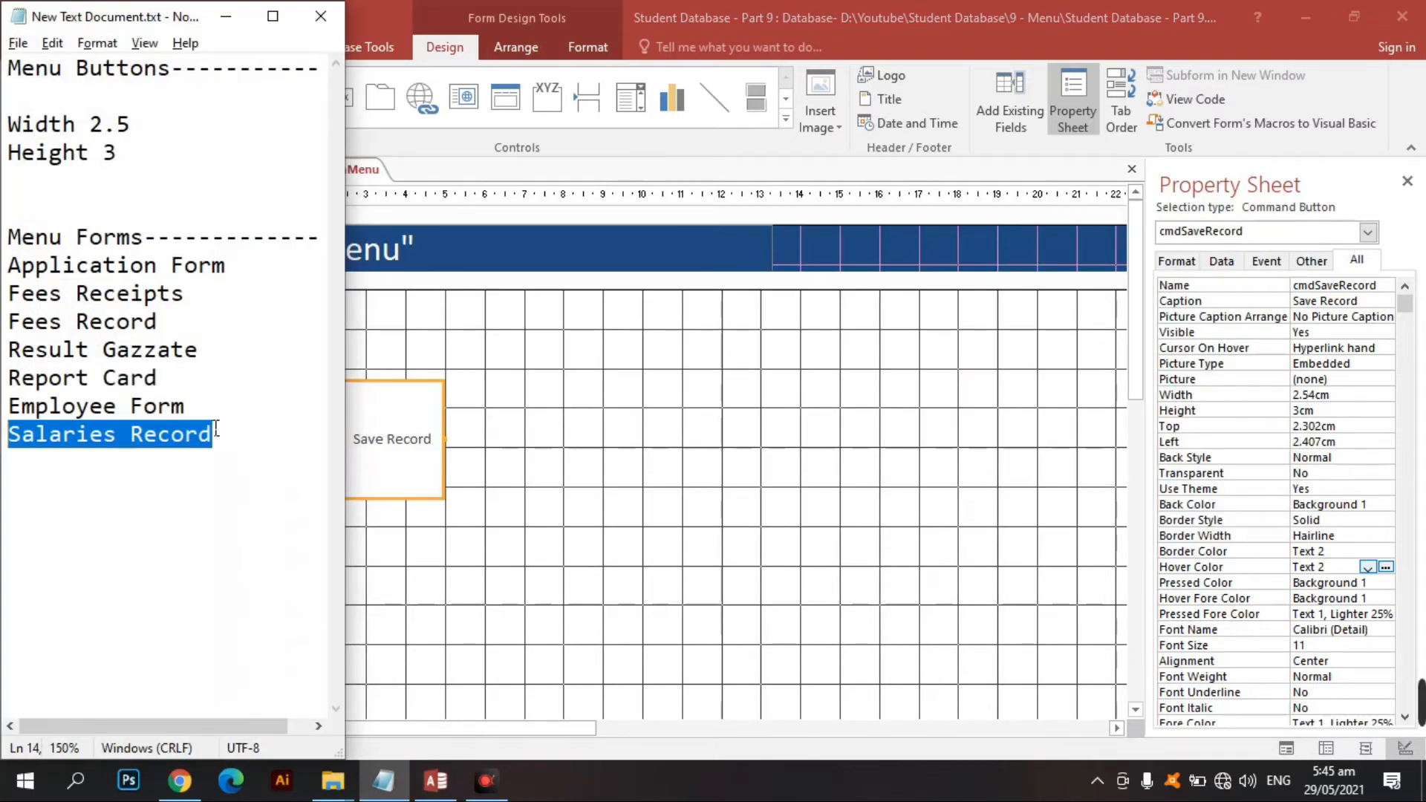
left_click_drag(238, 439, 9, 269)
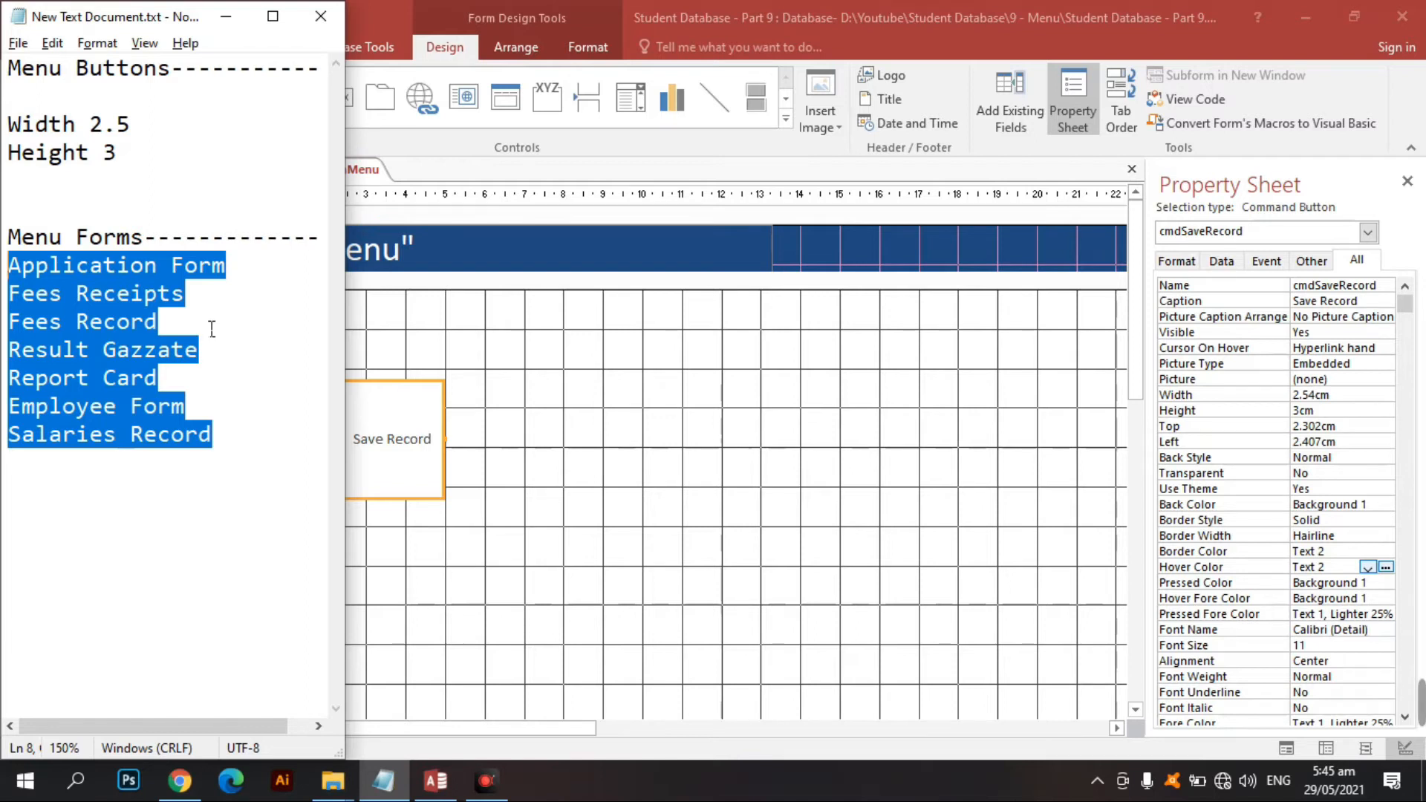
left_click(216, 378)
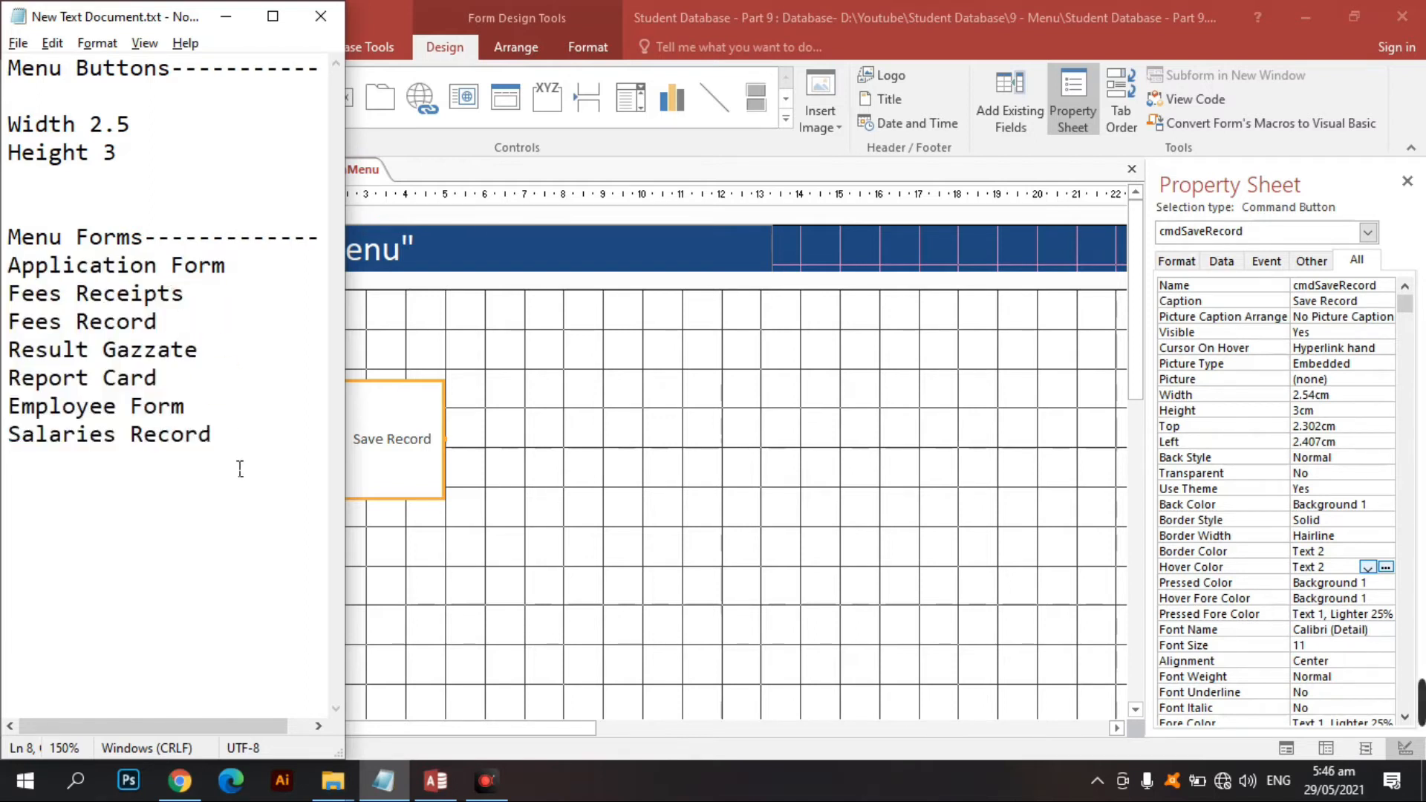
left_click_drag(223, 433, 8, 271)
Step: Return to Access with the Save Record button selected and dock its window beside the Notepad list
left_click(538, 433)
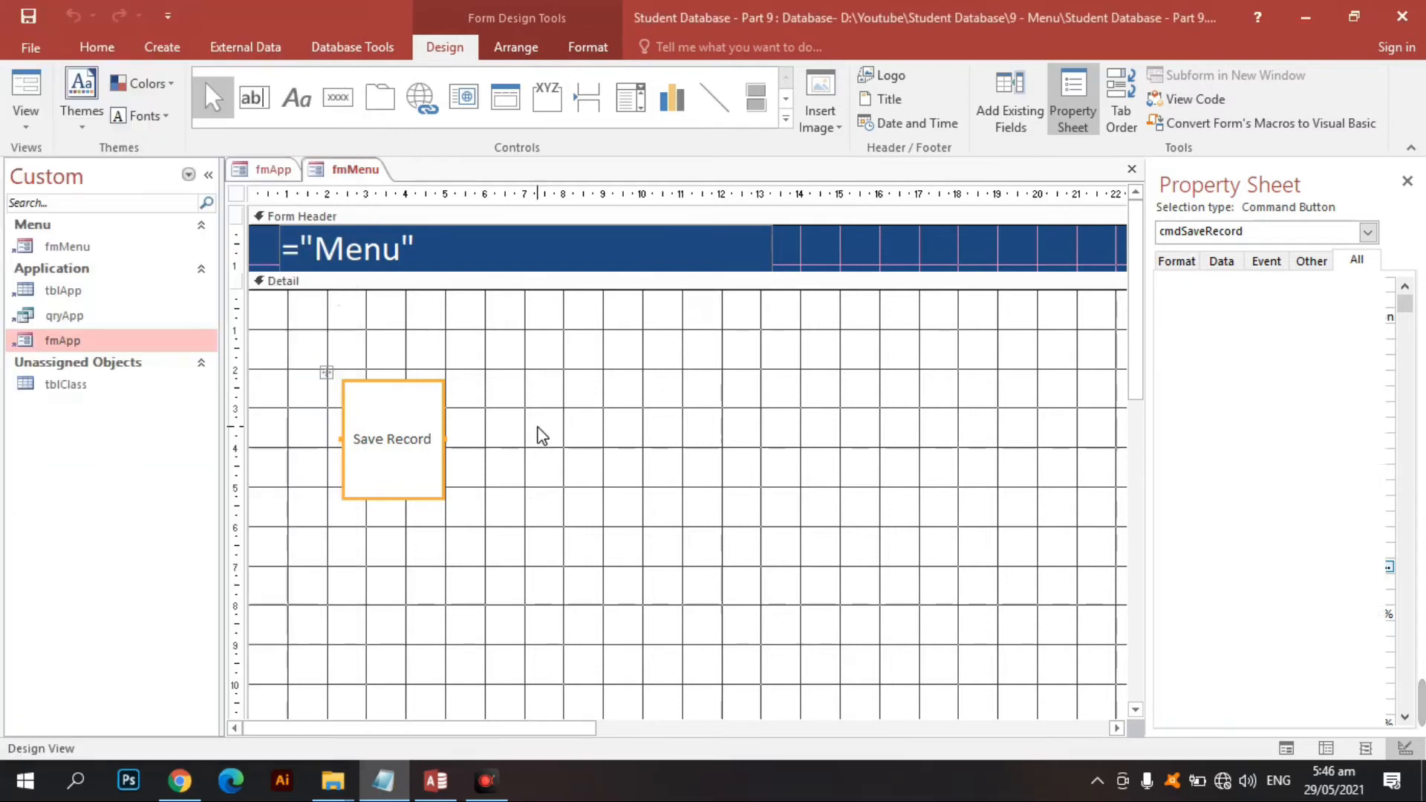
left_click(424, 452)
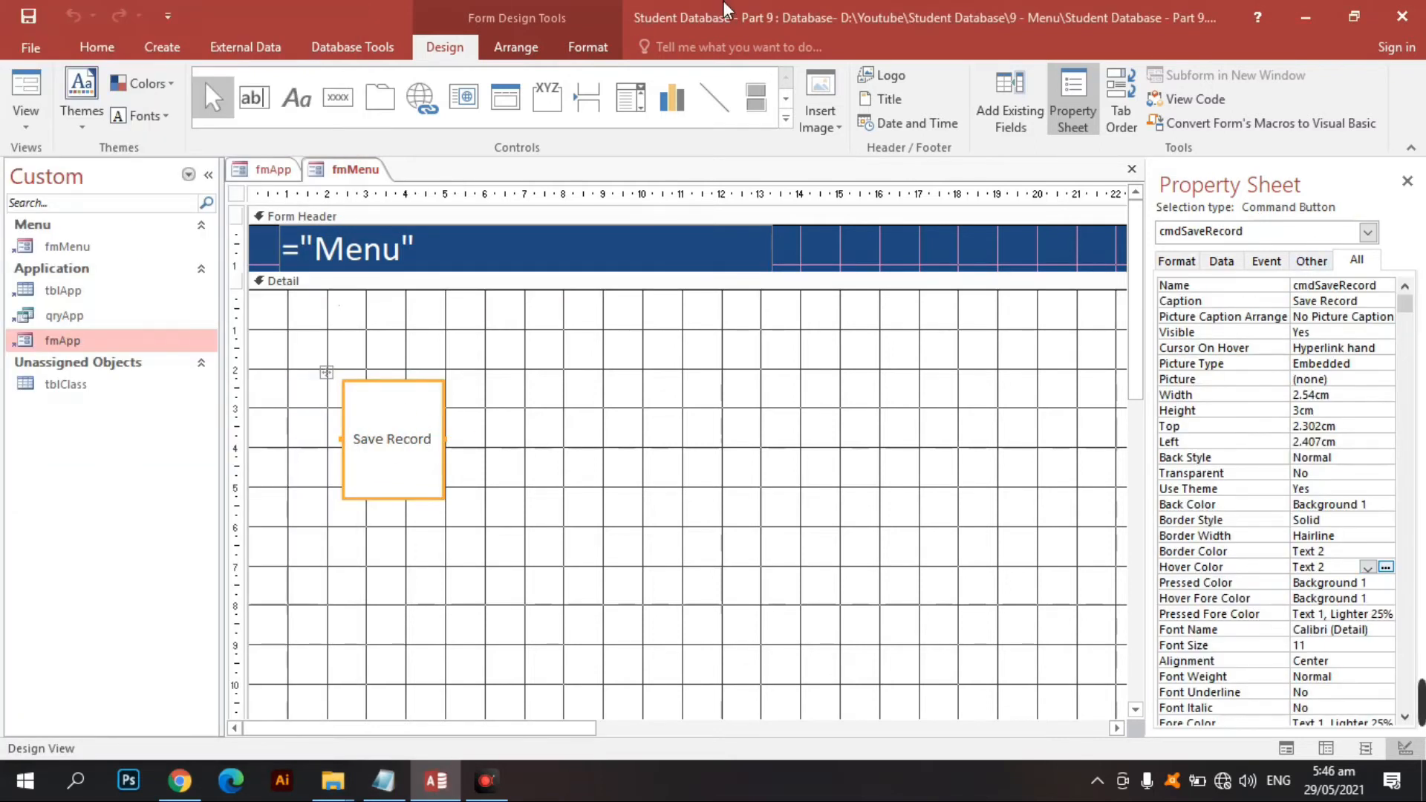
left_click_drag(736, 30, 1425, 137)
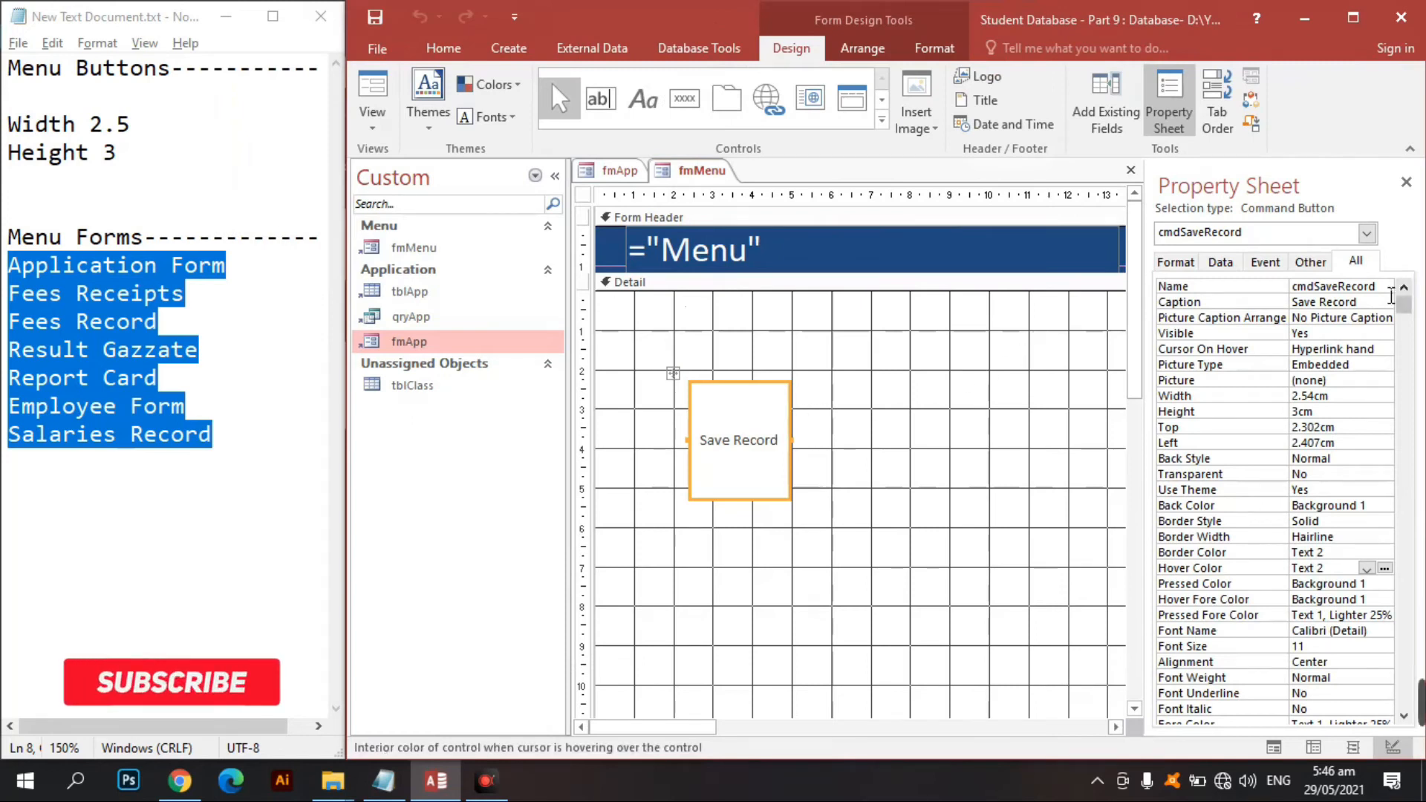
Step: Copy "Application Form" from the Notepad list into the Save Record button's caption
double_click(1301, 290)
left_click_drag(1301, 291, 1184, 294)
double_click(85, 270)
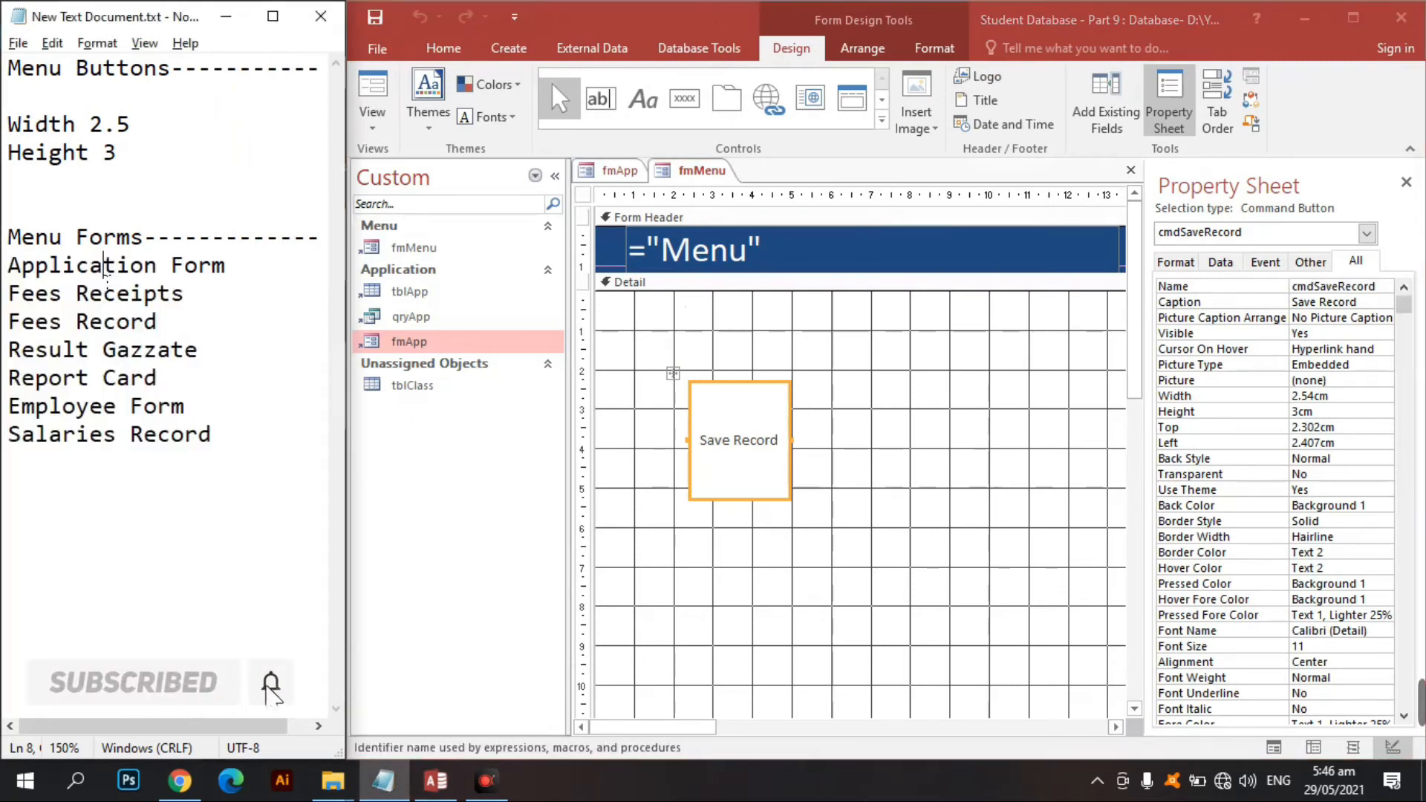
left_click_drag(227, 270, 9, 270)
key("ctrl+c")
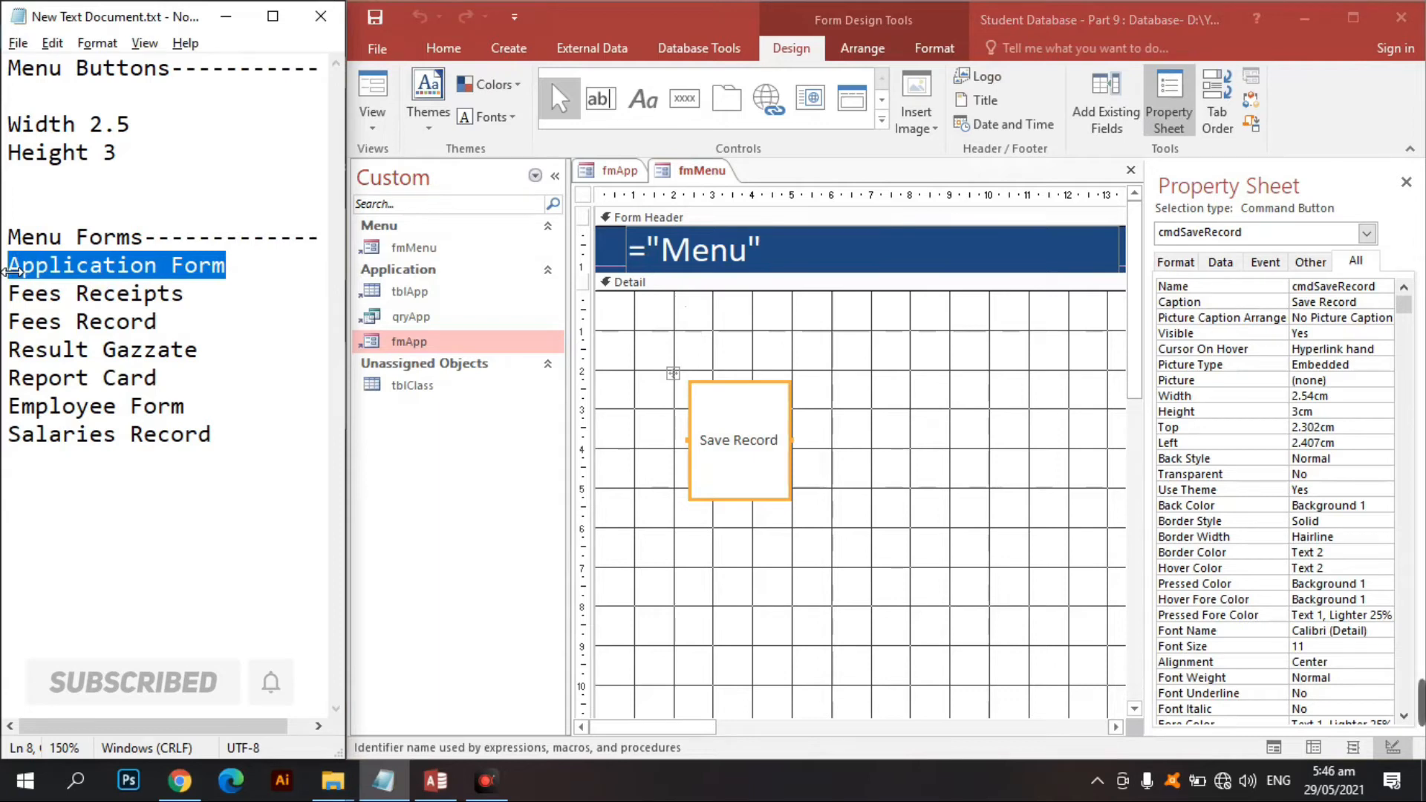
left_click(1373, 304)
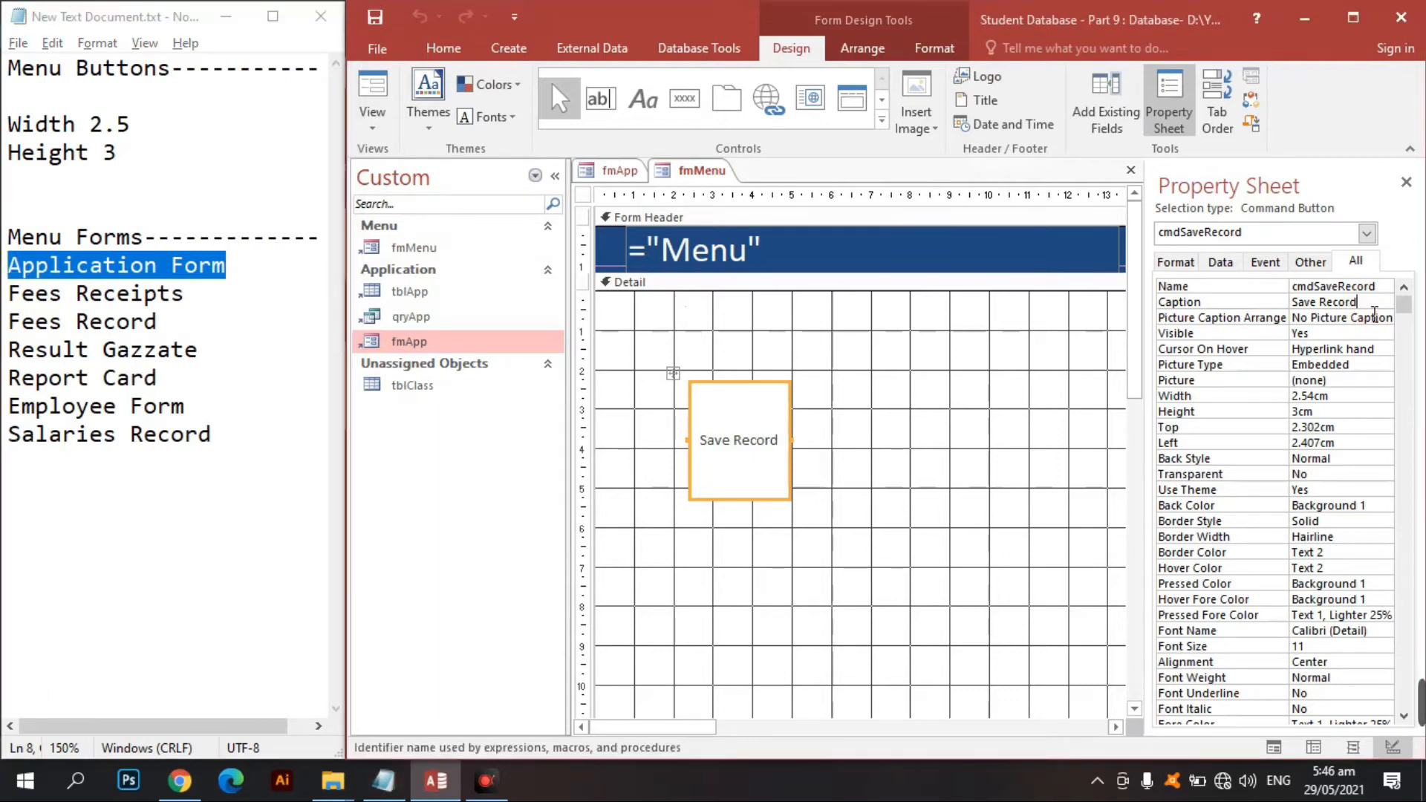
left_click_drag(1373, 313, 1273, 310)
key("ctrl+v")
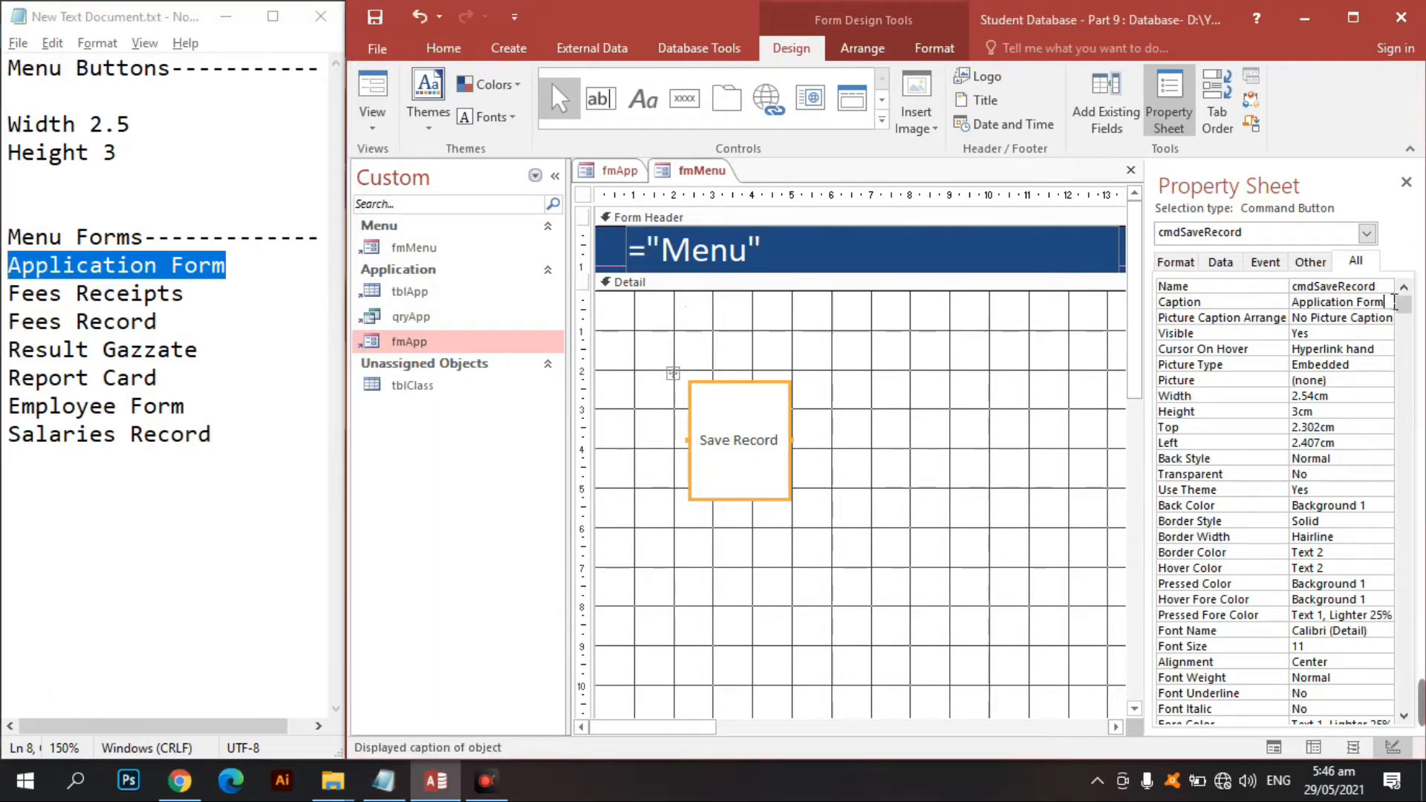
Step: Rename the Application Form button as cmdApplicationForm
left_click(1284, 288)
type("v")
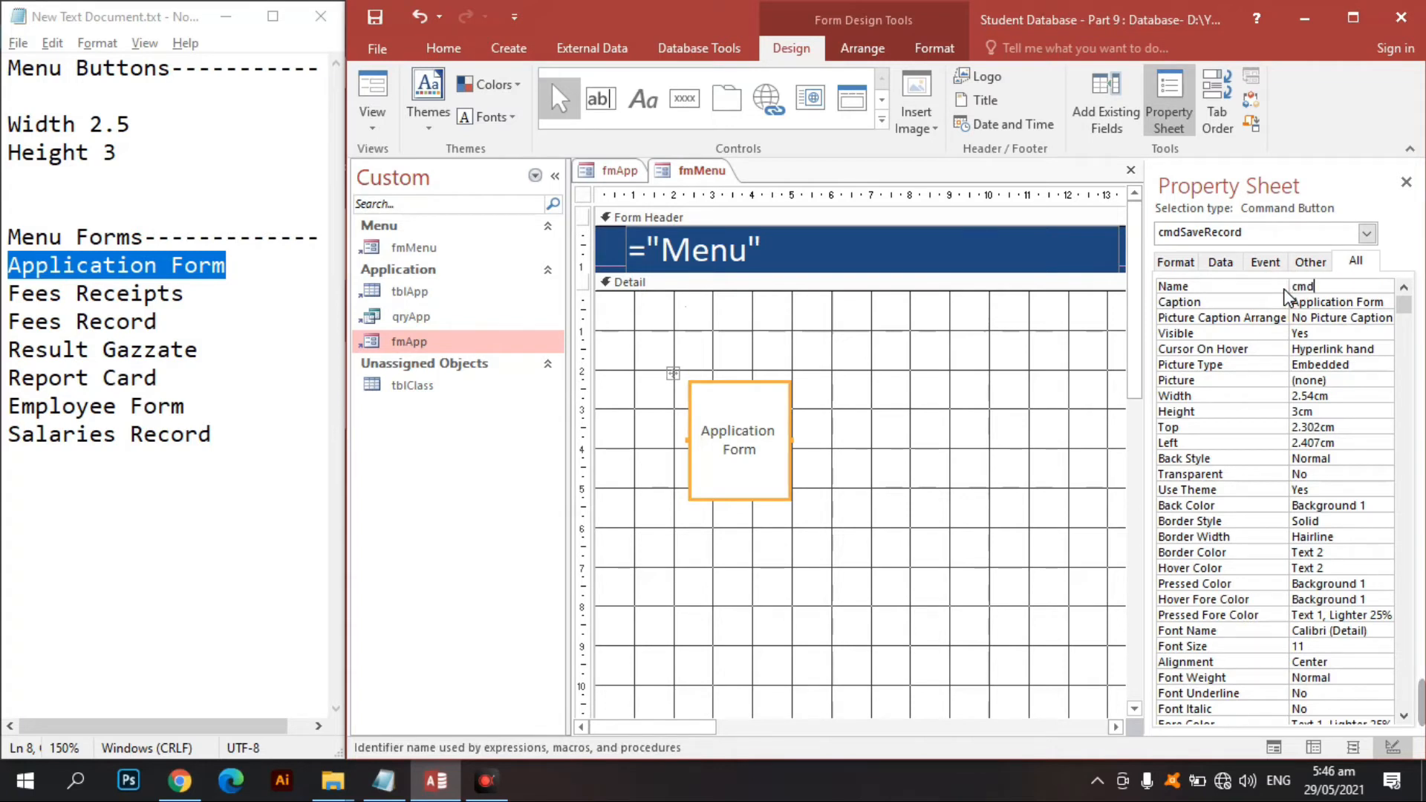
type("mdApplication Form")
key("Return")
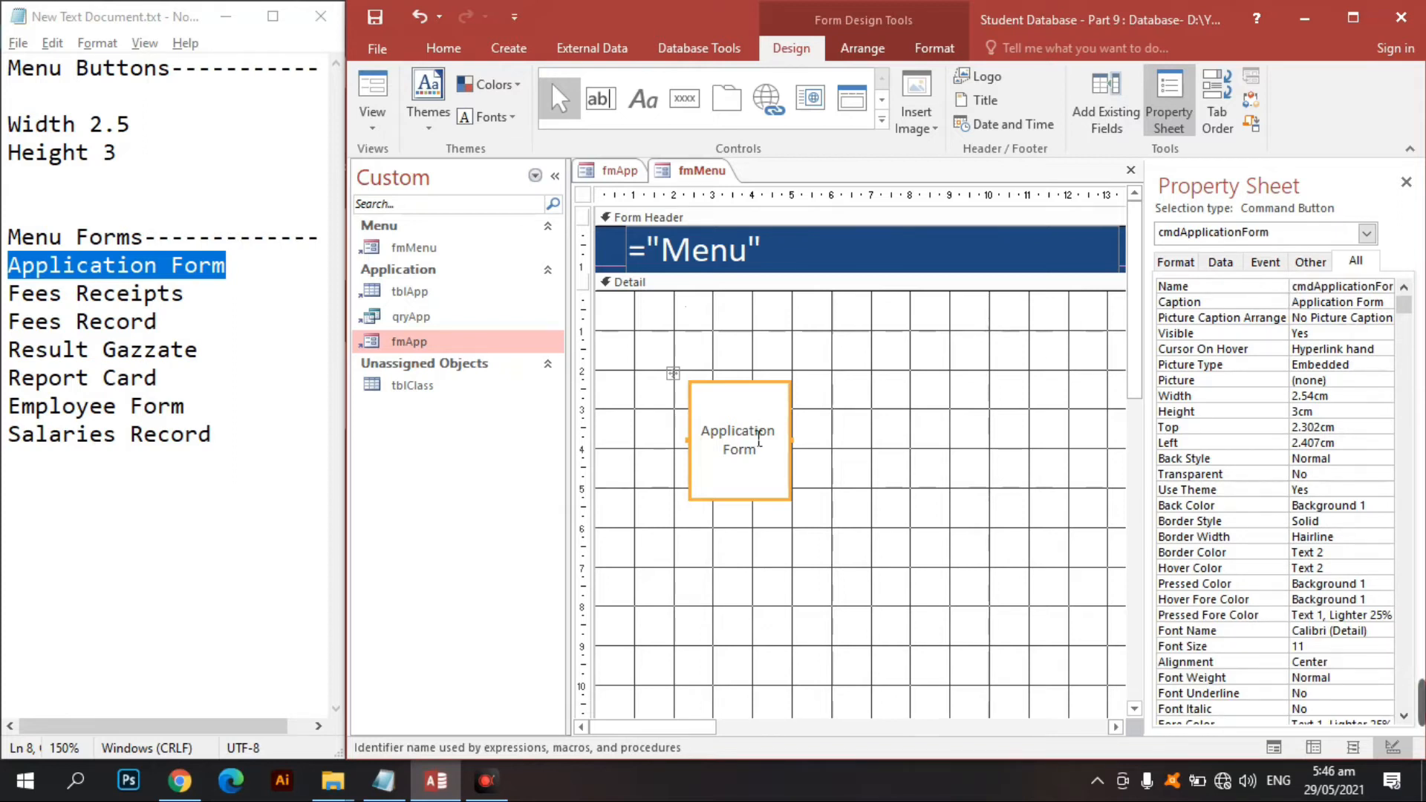
Step: Make the Application Form button's text bold and black with the Text 1 theme color
left_click(859, 446)
left_click(724, 449)
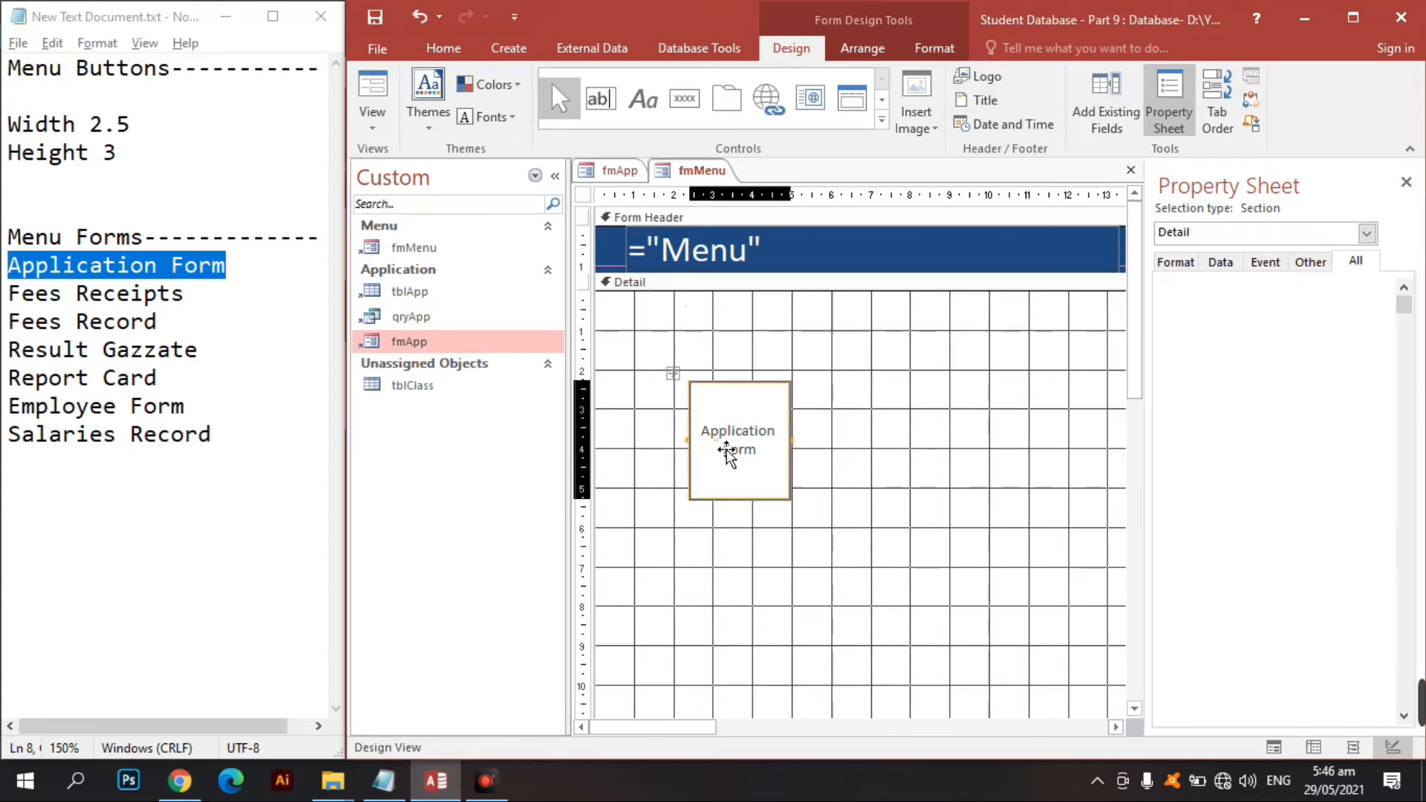
left_click(934, 47)
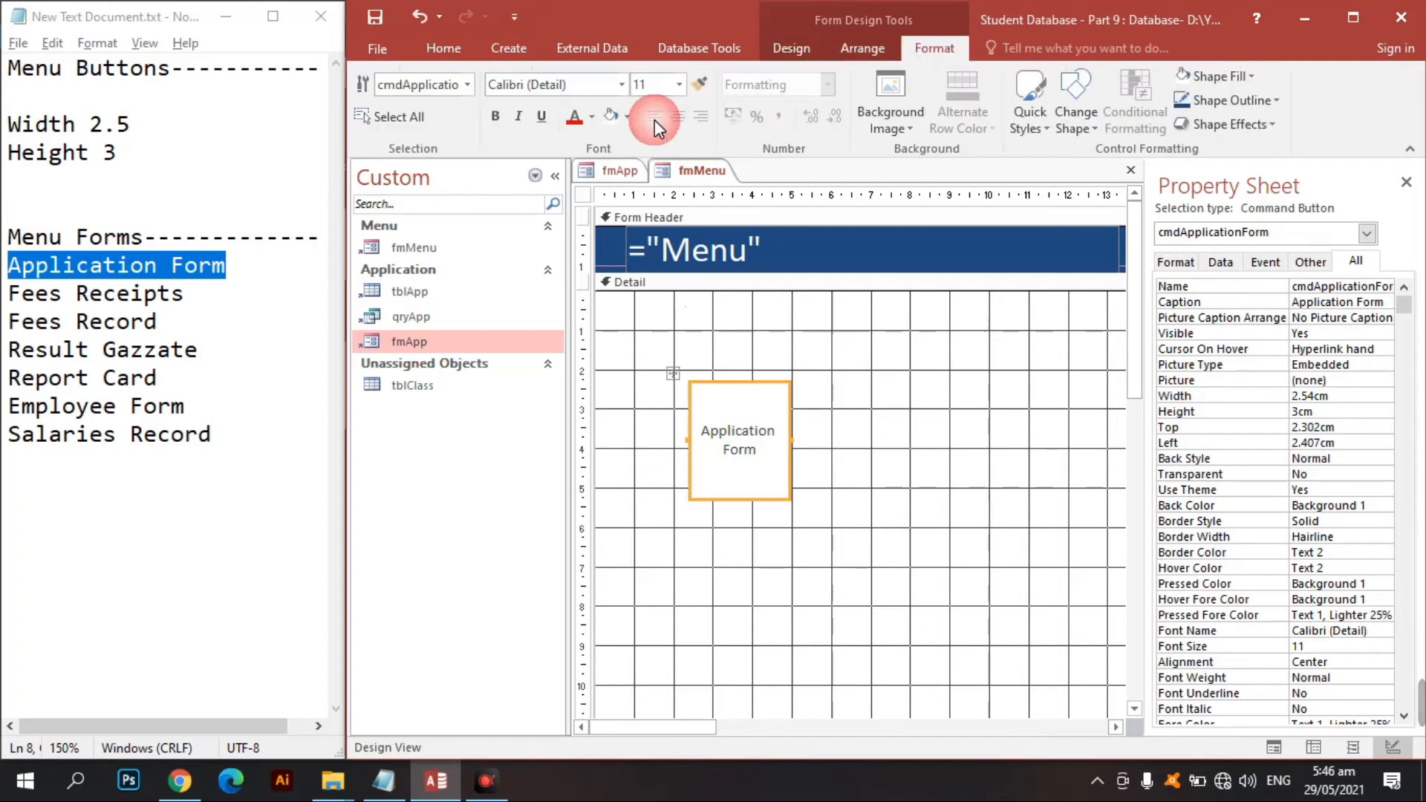
left_click(591, 117)
left_click(591, 190)
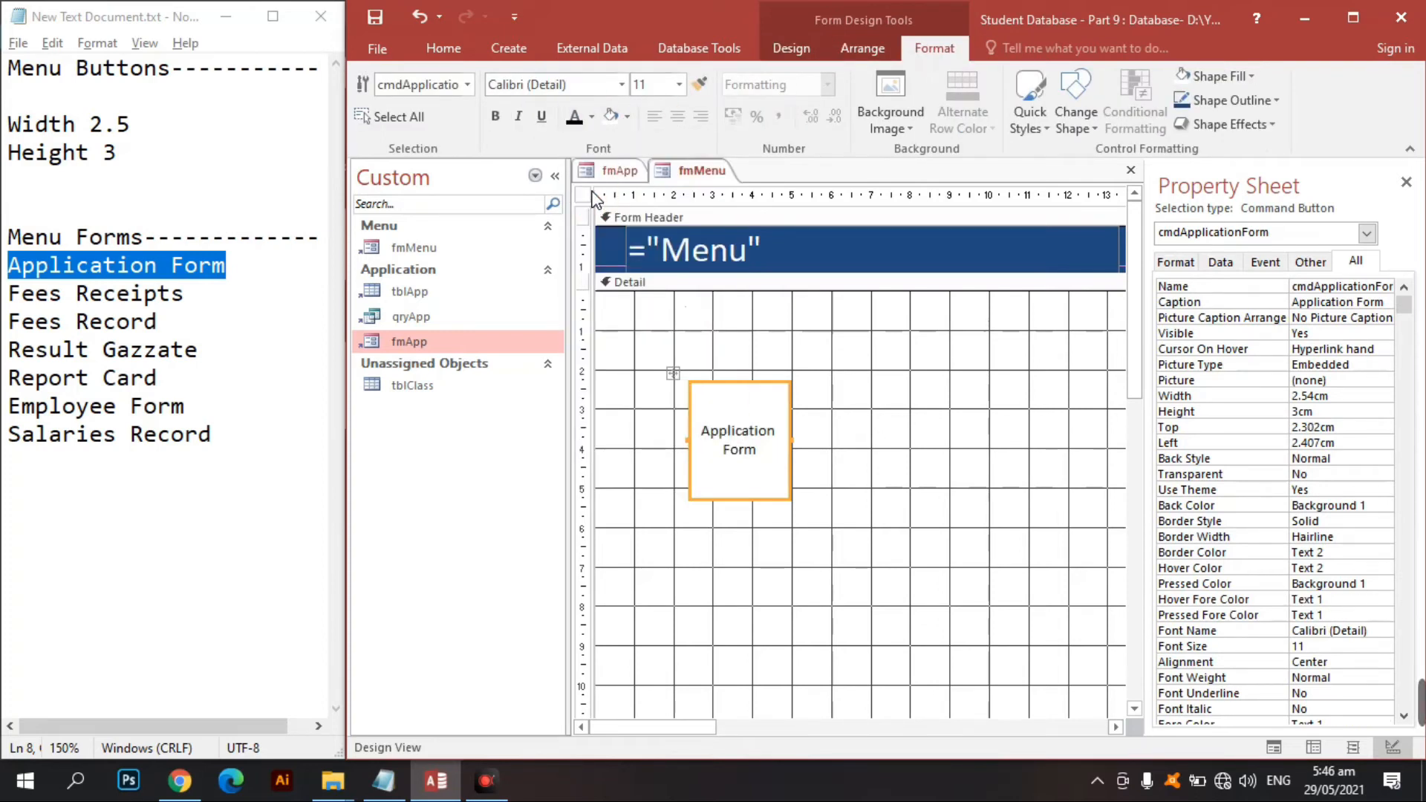
left_click(970, 471)
left_click(768, 434)
left_click(494, 117)
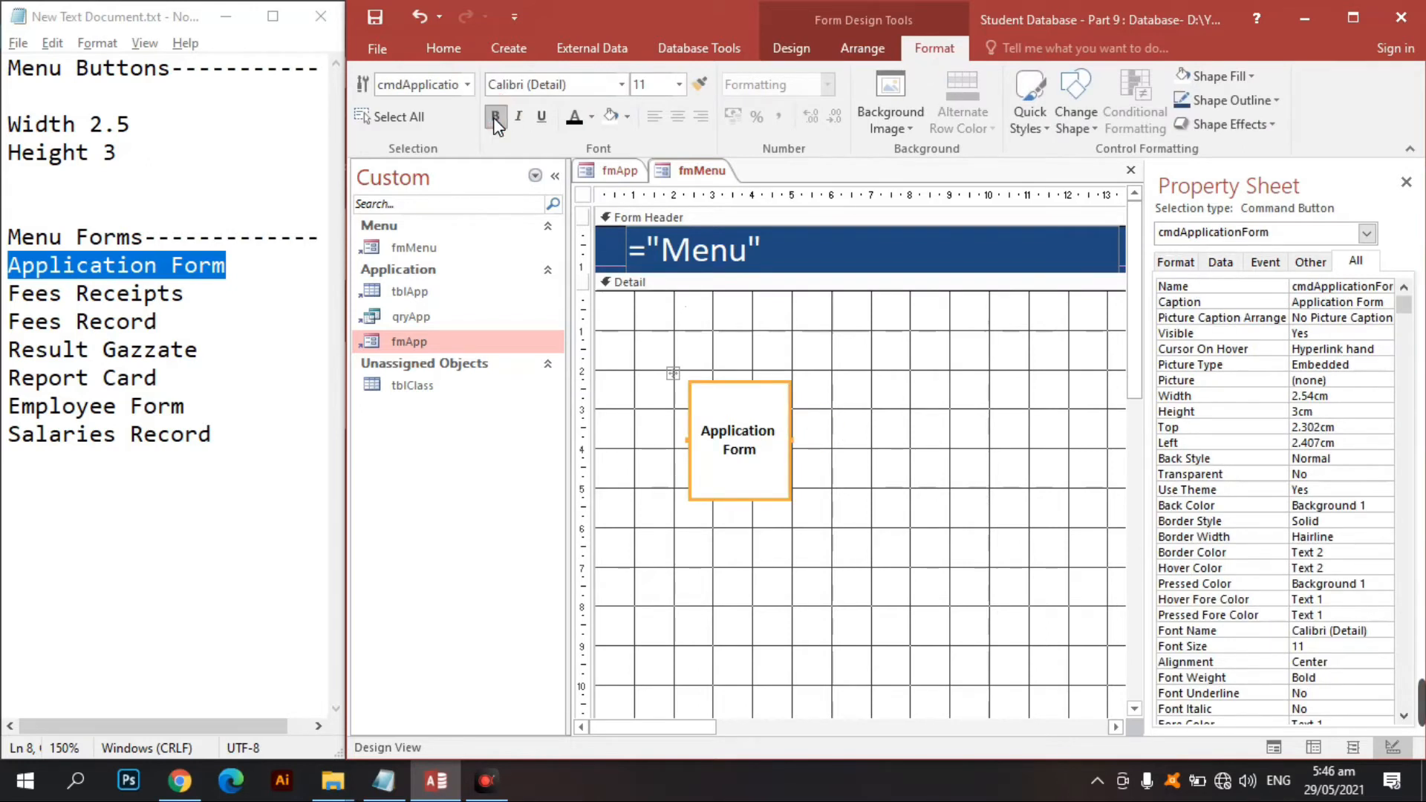
Step: Remove the bold from the Application Form button and paste four copies of it in a column below
left_click(496, 119)
left_click(834, 434)
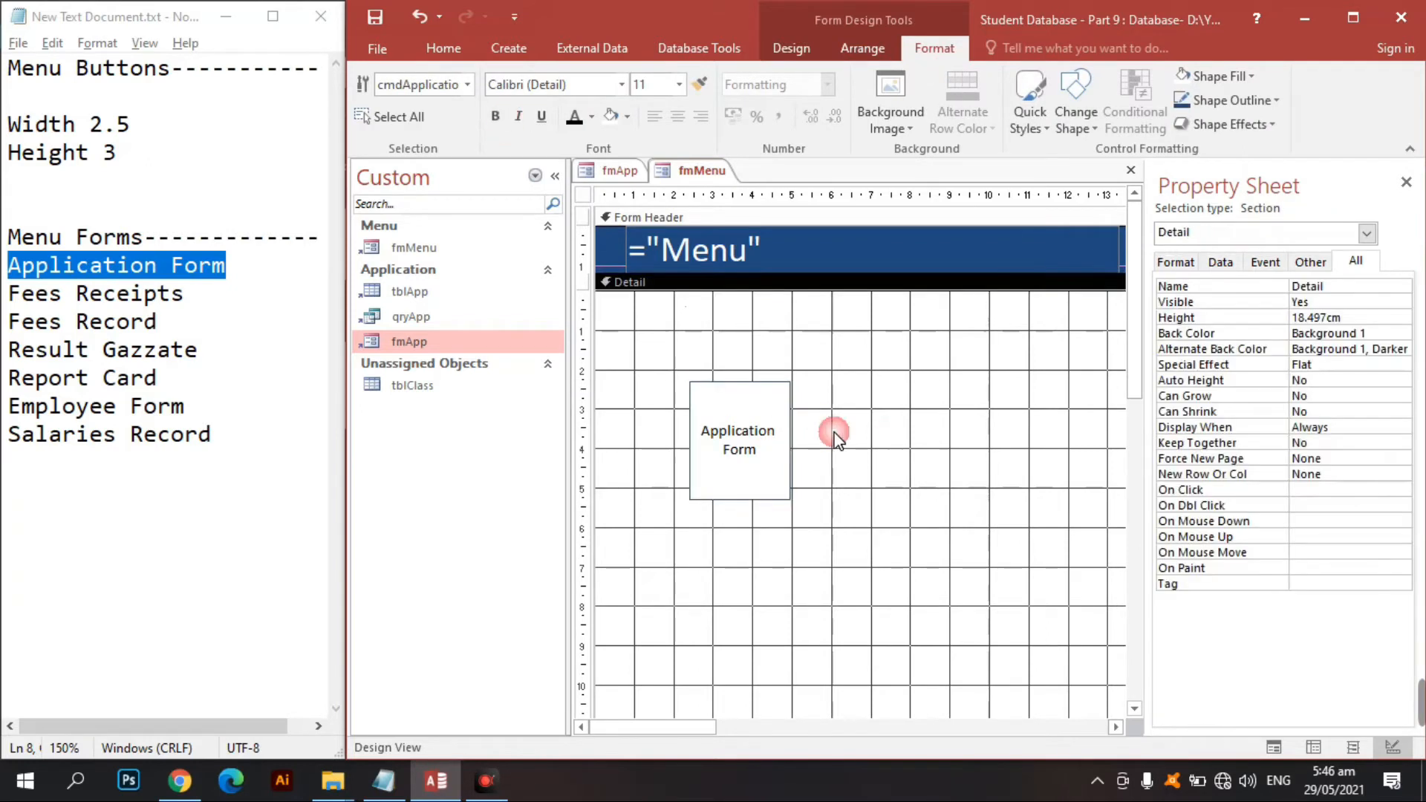
left_click(716, 450)
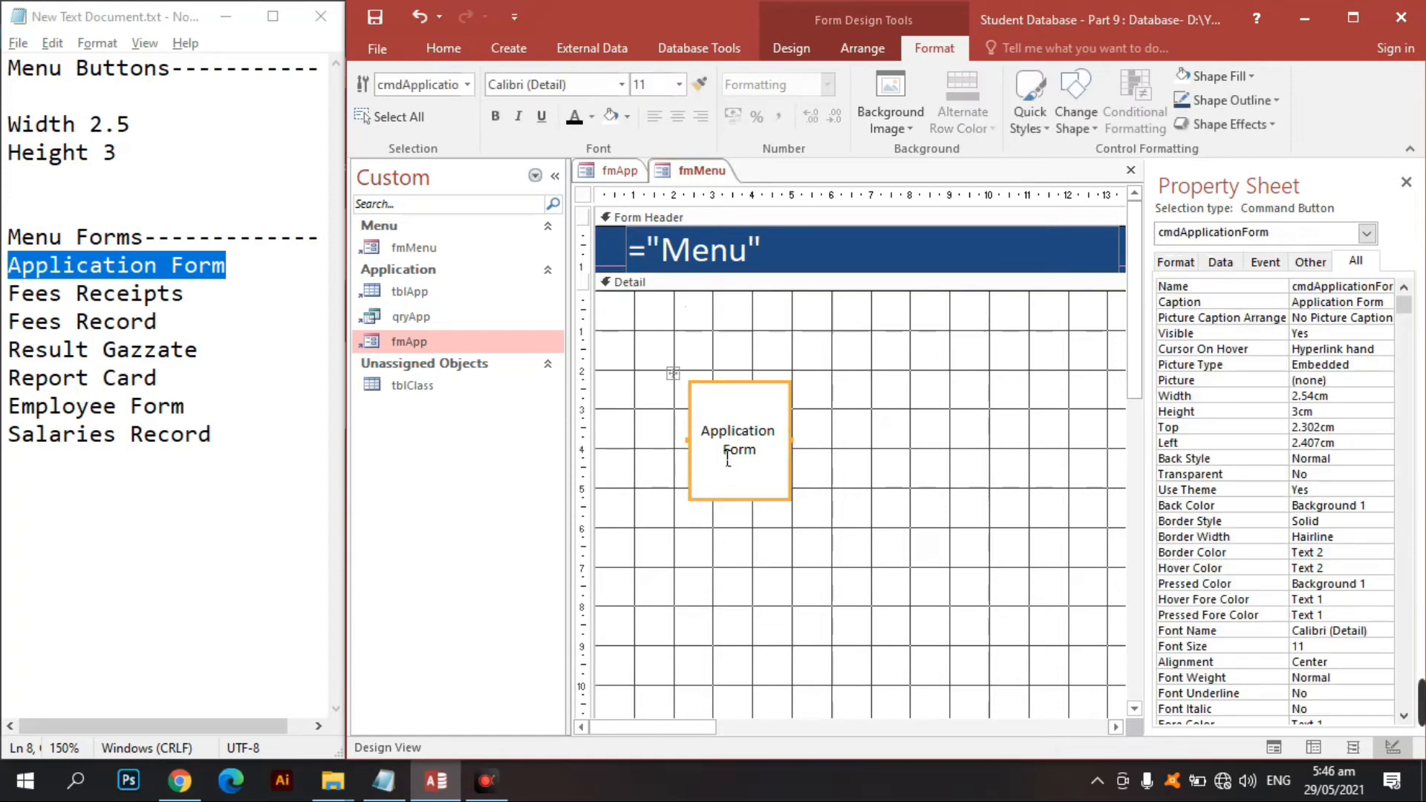
key("ctrl+c")
key("ctrl+v")
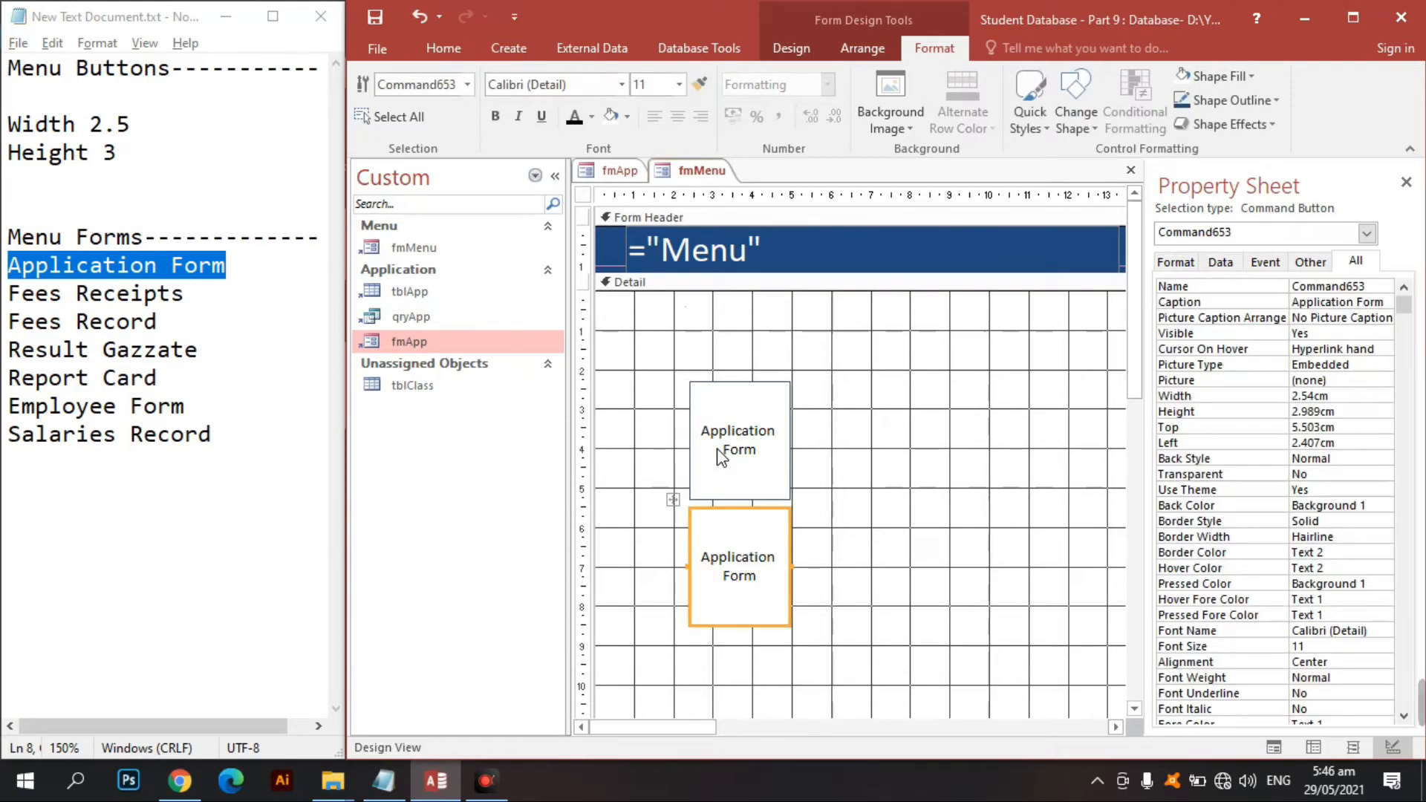
key("ctrl+v")
scroll(839, 486, "down", 3)
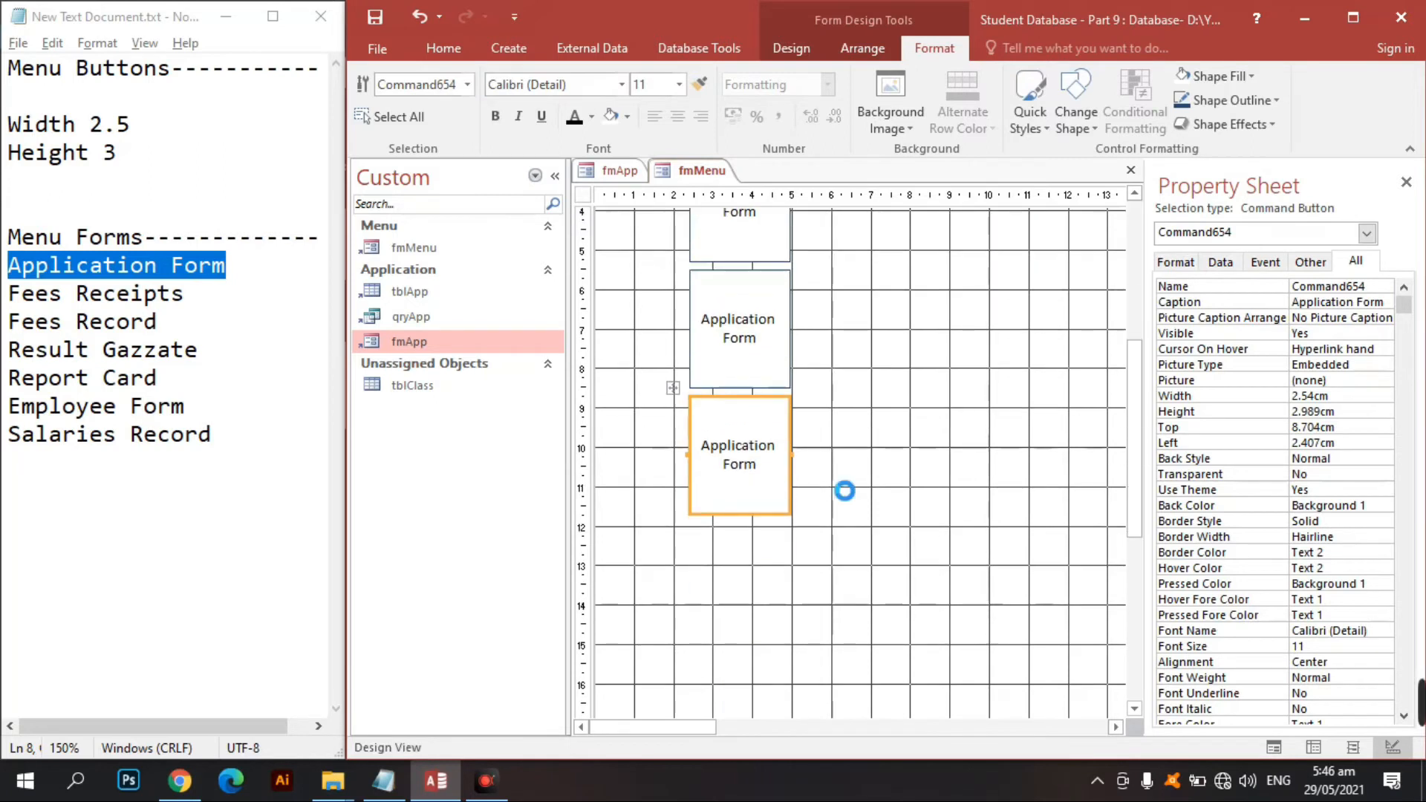
key("ctrl+v")
key("ctrl+v")
scroll(837, 483, "down", 2)
scroll(854, 461, "up", 5)
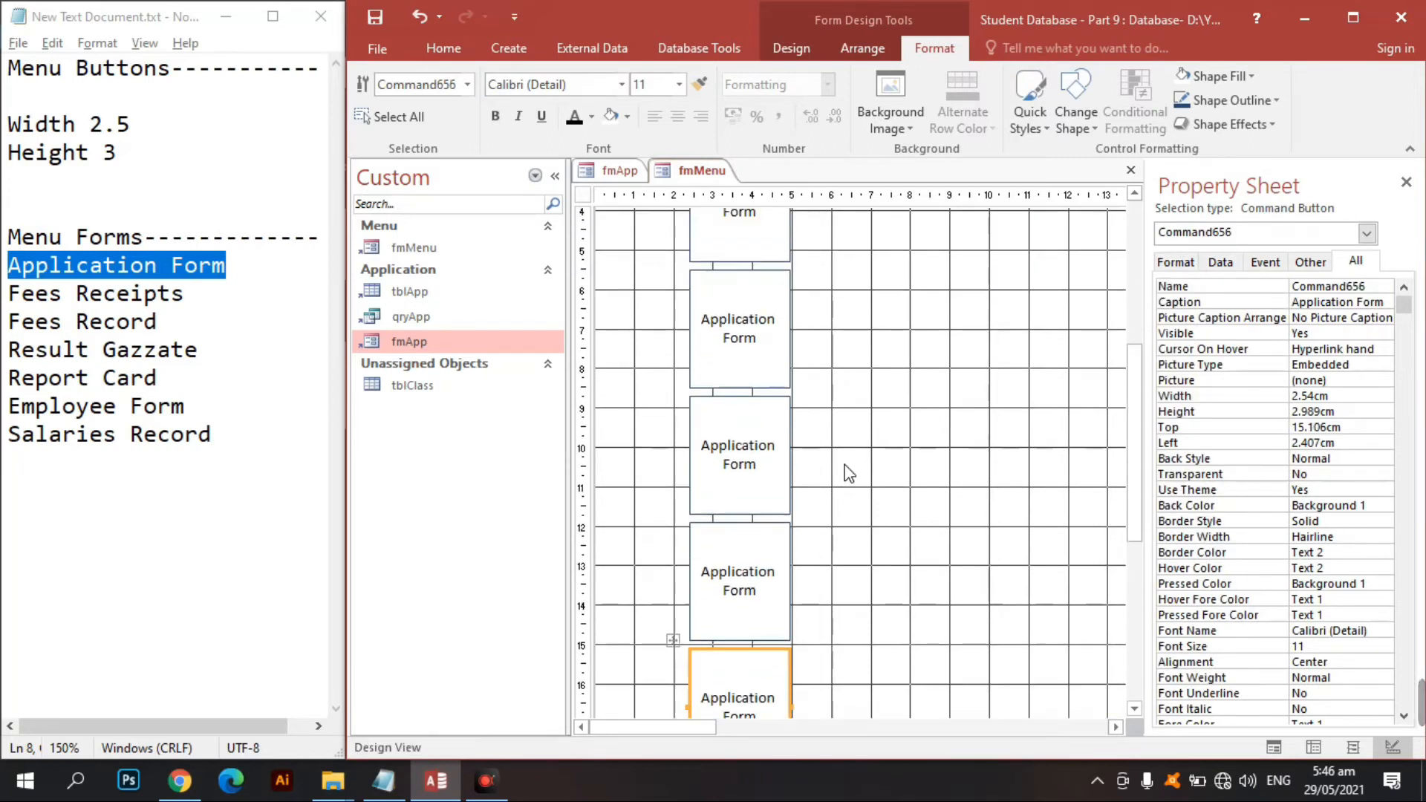
Step: Paste two more copies of the Application Form button at the upper-left corner of the Detail section
left_click(913, 331)
key("ctrl+v")
key("ctrl+v")
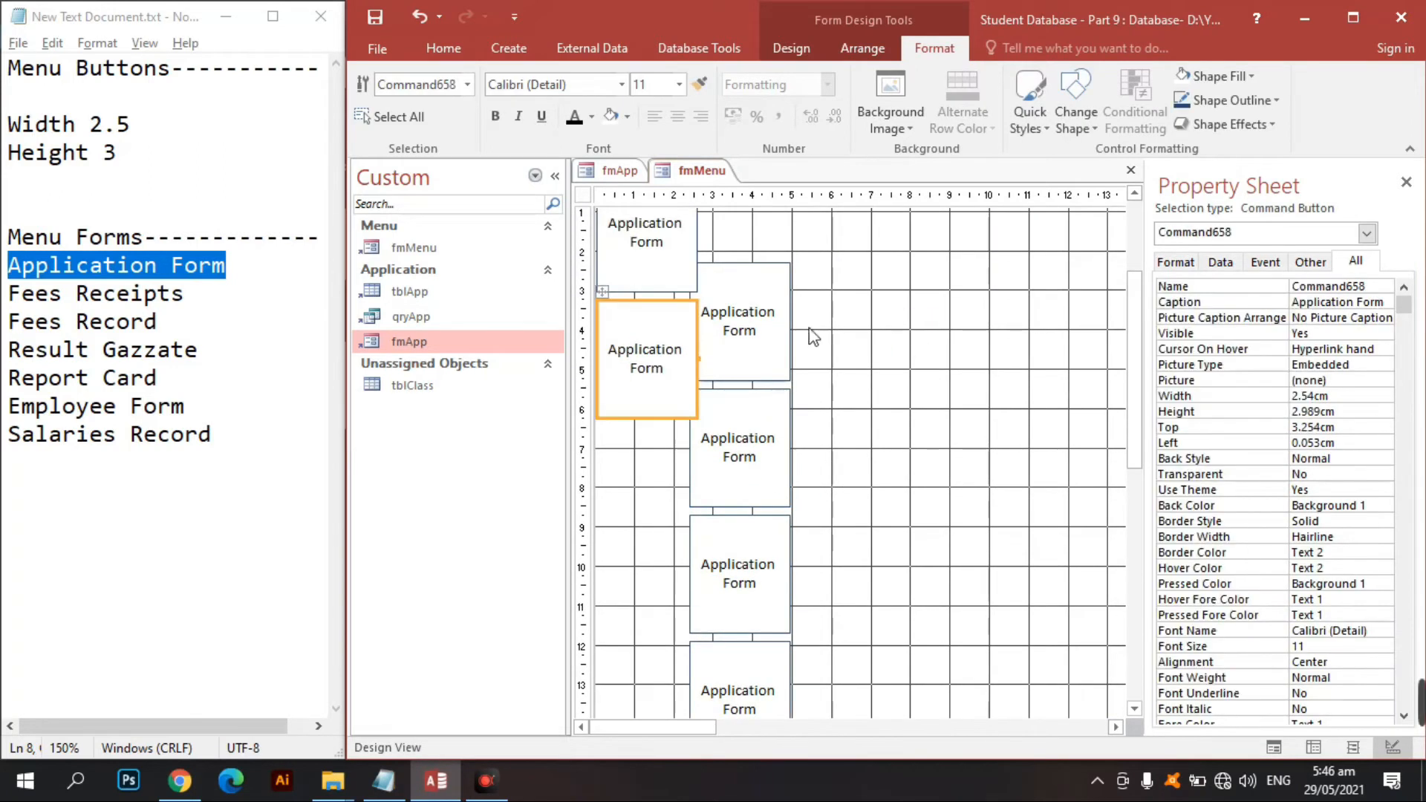
Step: Try to move the two newest copies together beside the original Application Form button, and undo the move
scroll(813, 336, "up", 2)
left_click(648, 355, "shift")
left_click_drag(648, 354, 846, 446)
scroll(898, 409, "down", 2)
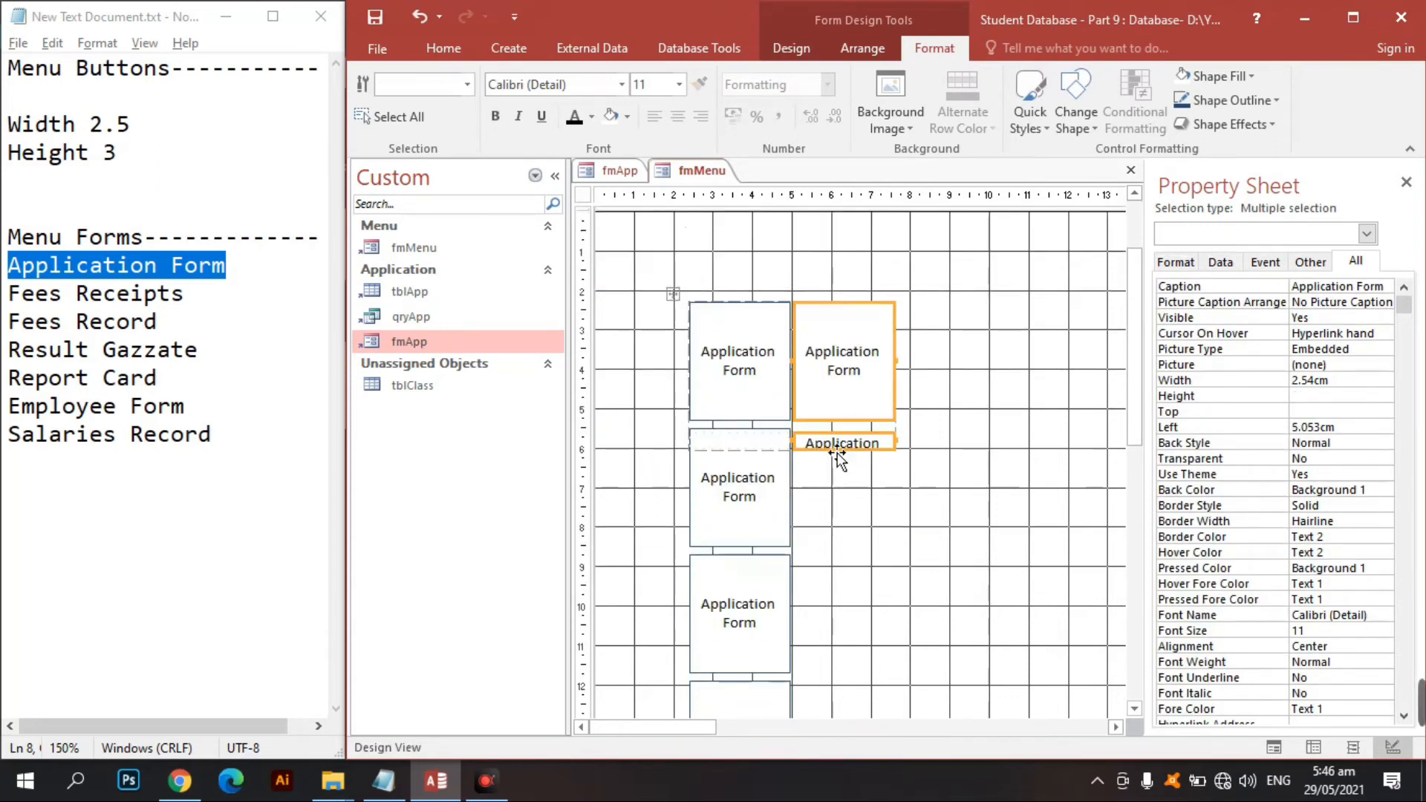
key("ctrl+z")
left_click(593, 229)
Step: Move three button copies one by one beside the original to complete a row of four buttons
left_click(665, 248)
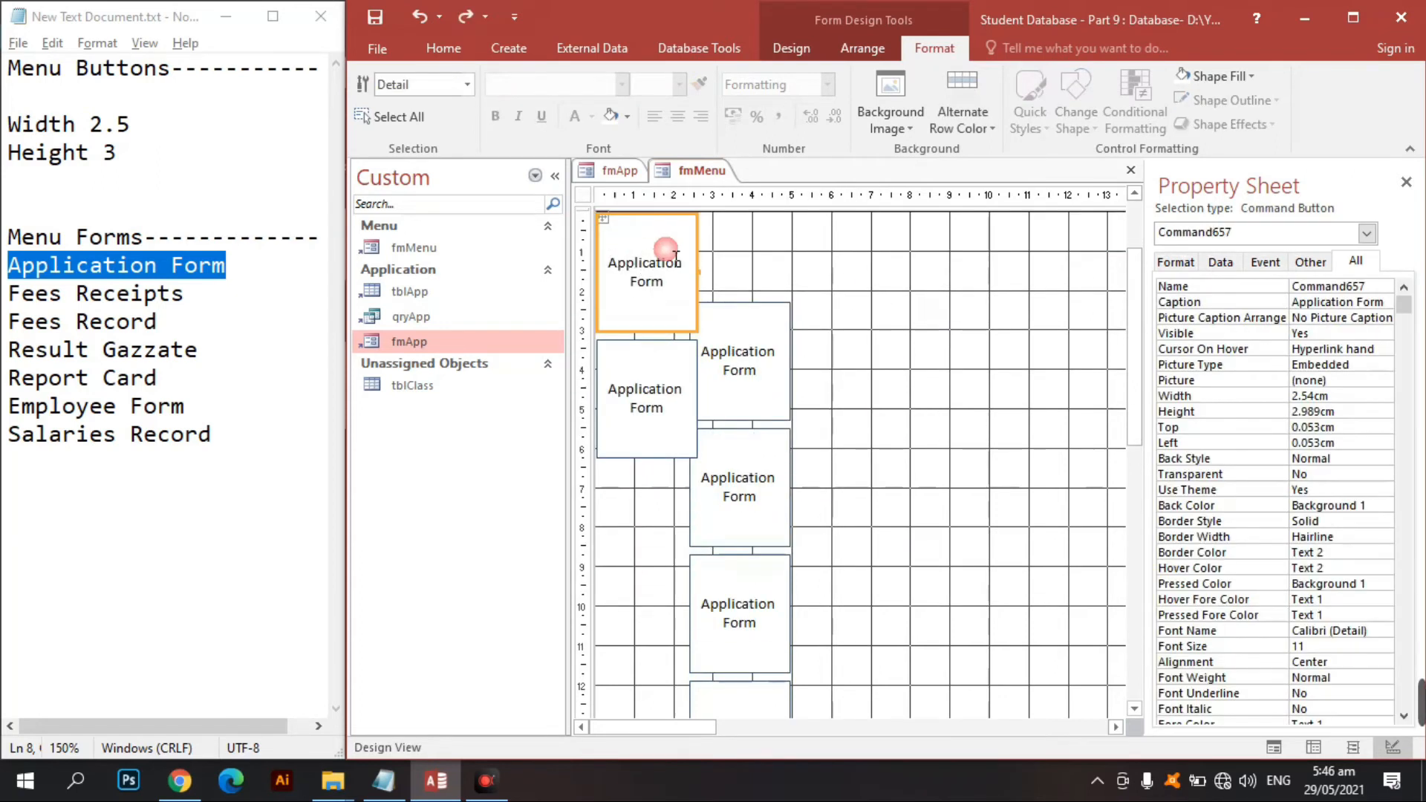
left_click_drag(704, 249, 802, 372)
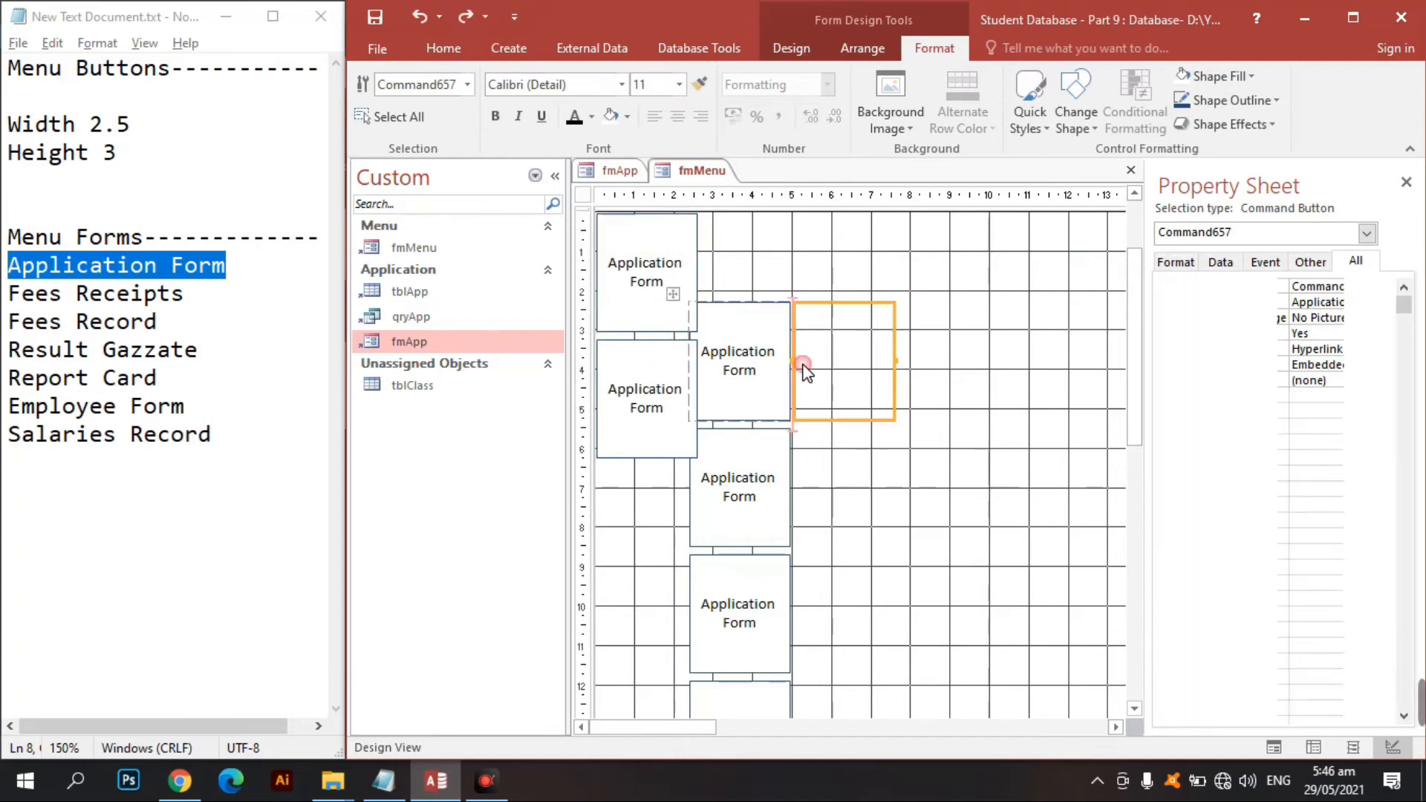
left_click(764, 500)
left_click(650, 327)
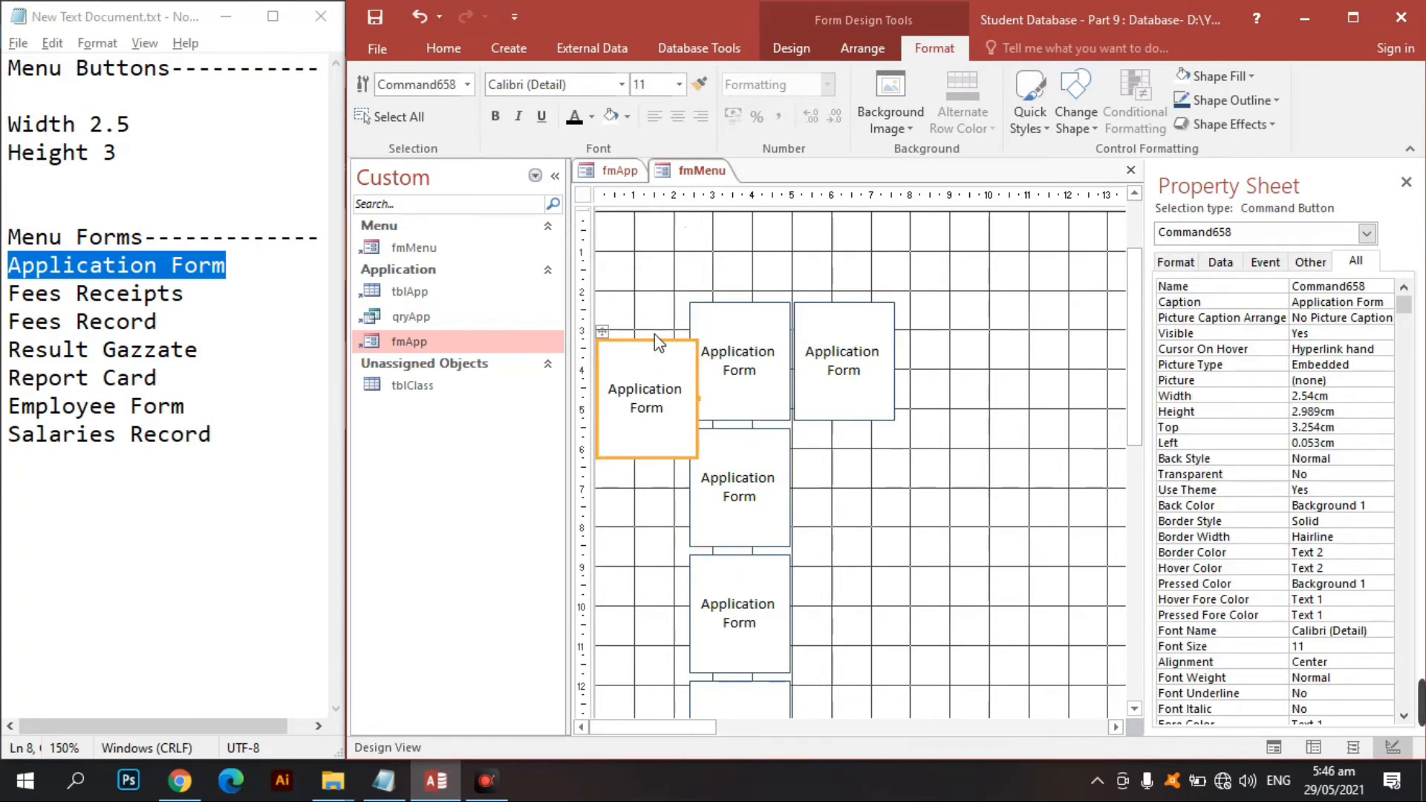
left_click_drag(669, 347, 969, 349)
left_click(771, 461)
left_click_drag(776, 438, 1076, 319)
Step: Move the remaining three button copies into a second row of the layout, directly beneath the first row
left_click(728, 570)
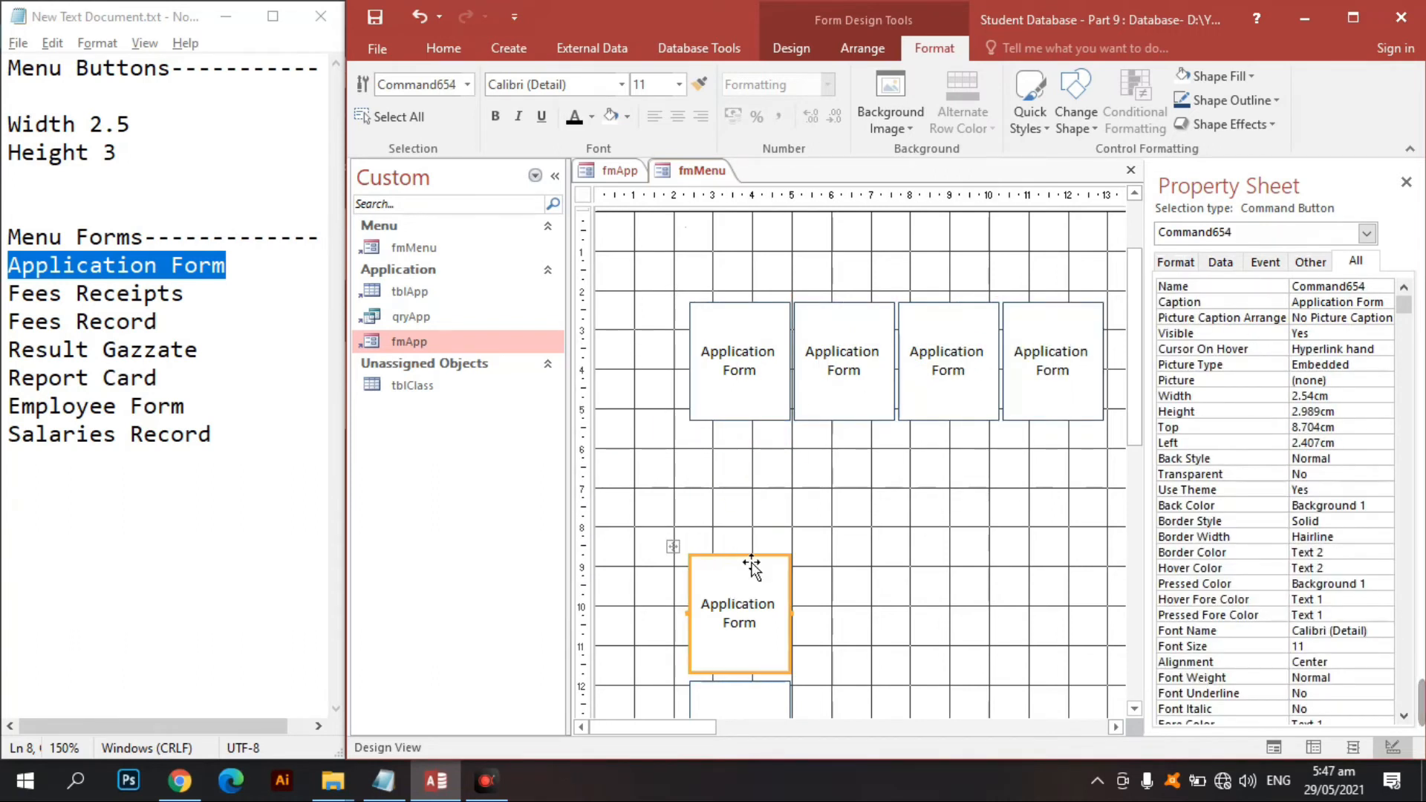
left_click_drag(751, 573, 743, 451)
left_click(735, 583)
left_click(753, 676)
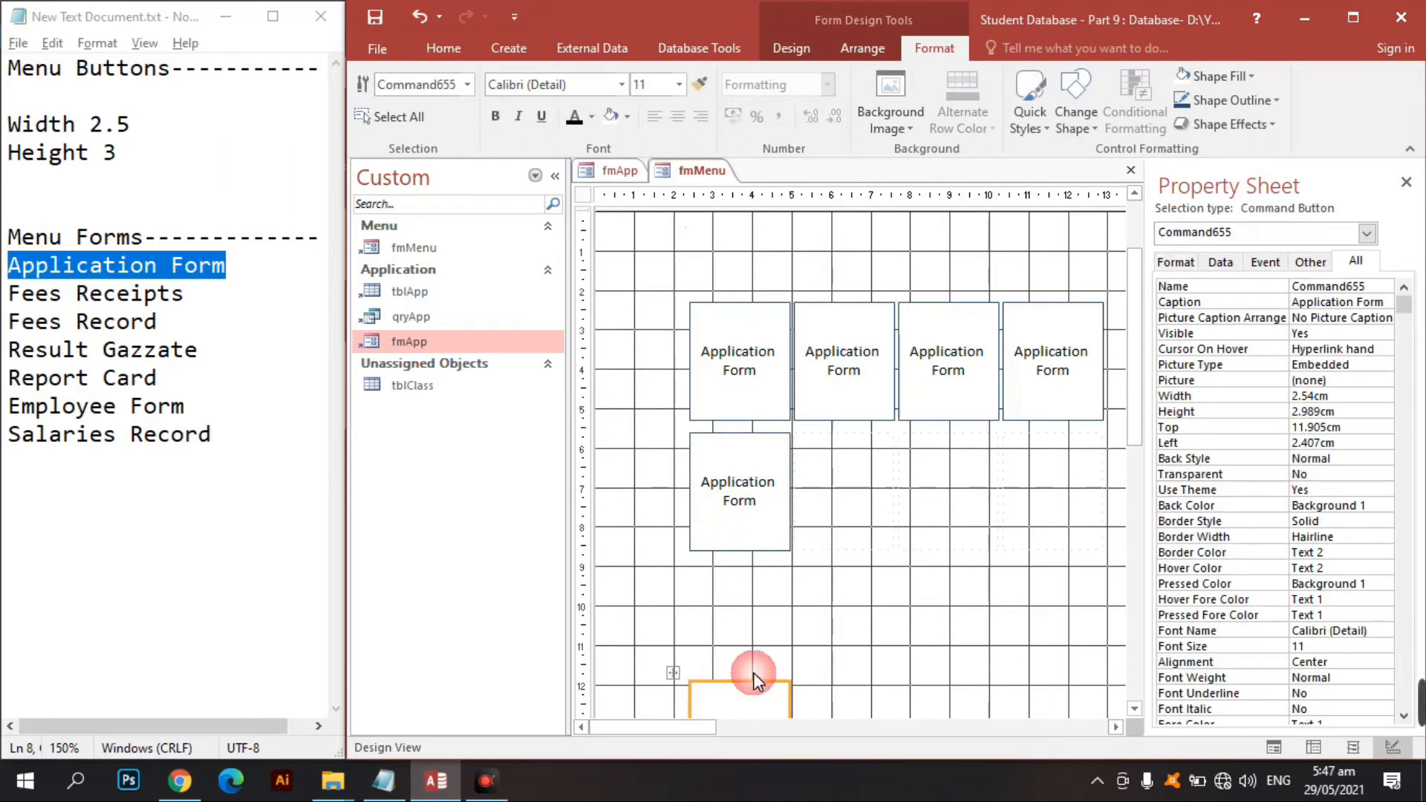
left_click_drag(764, 692, 866, 446)
scroll(843, 455, "down", 5)
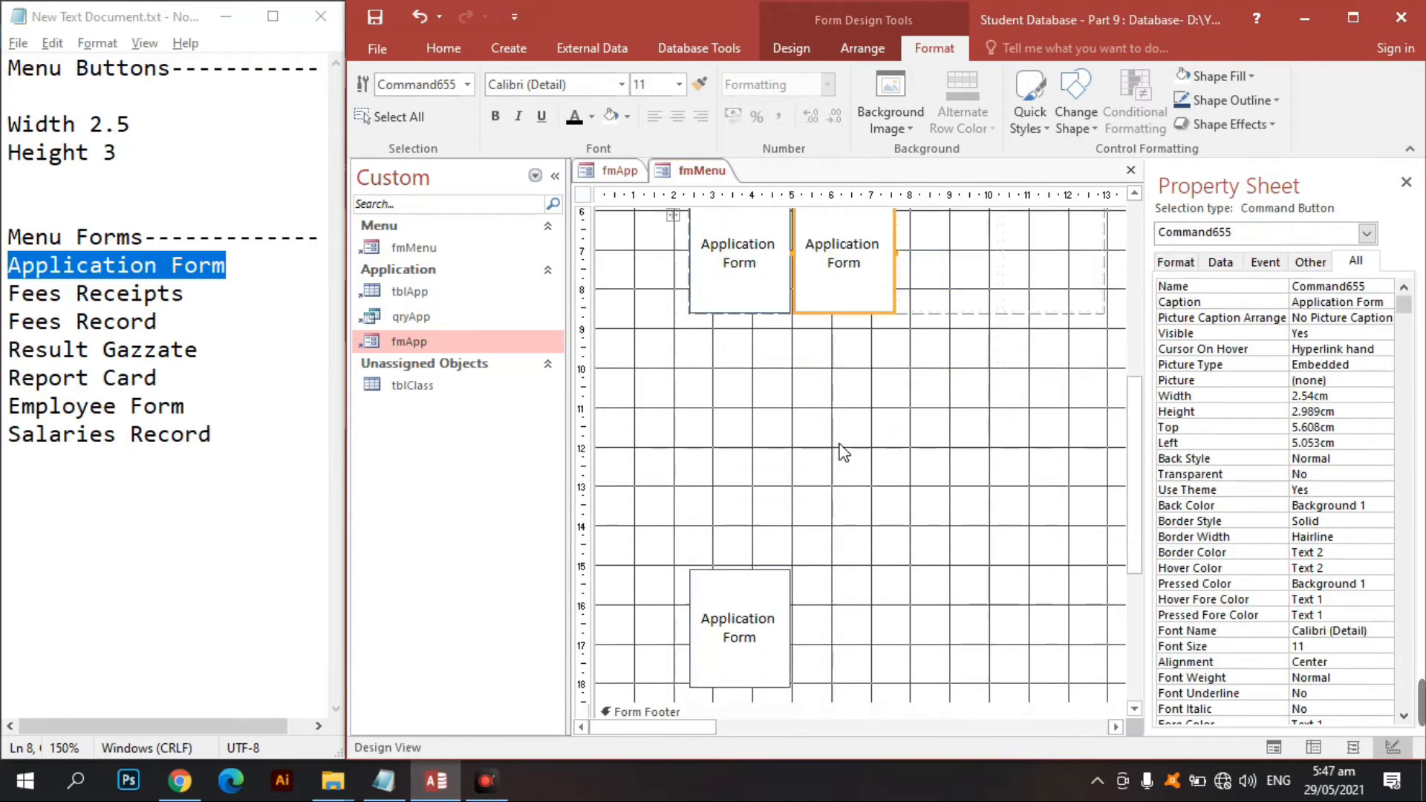
left_click(745, 568)
scroll(859, 446, "up", 5)
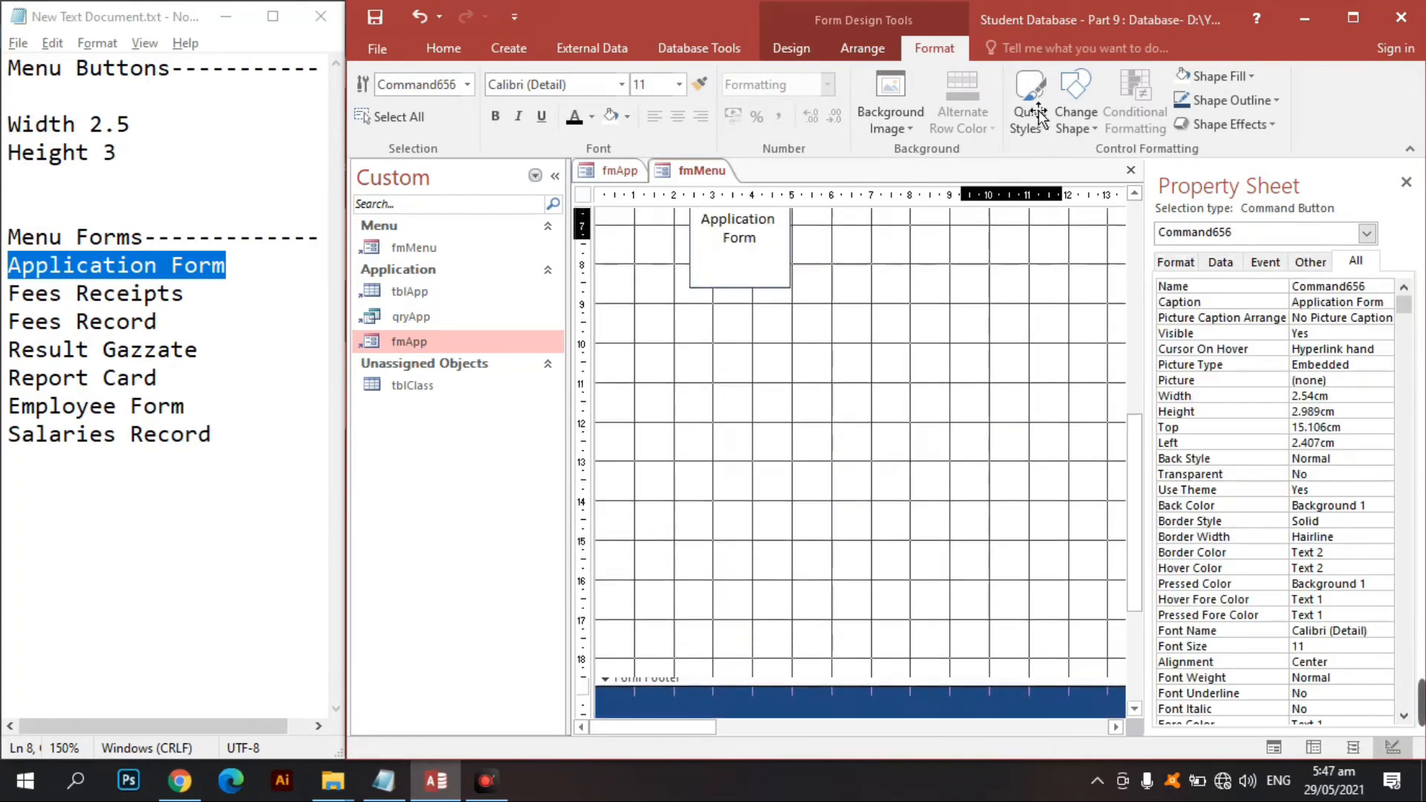
left_click_drag(1043, 111, 955, 430)
Step: Select the whole button layout and move it to about 1 cm from the Detail section's top and left edges
left_click(773, 372)
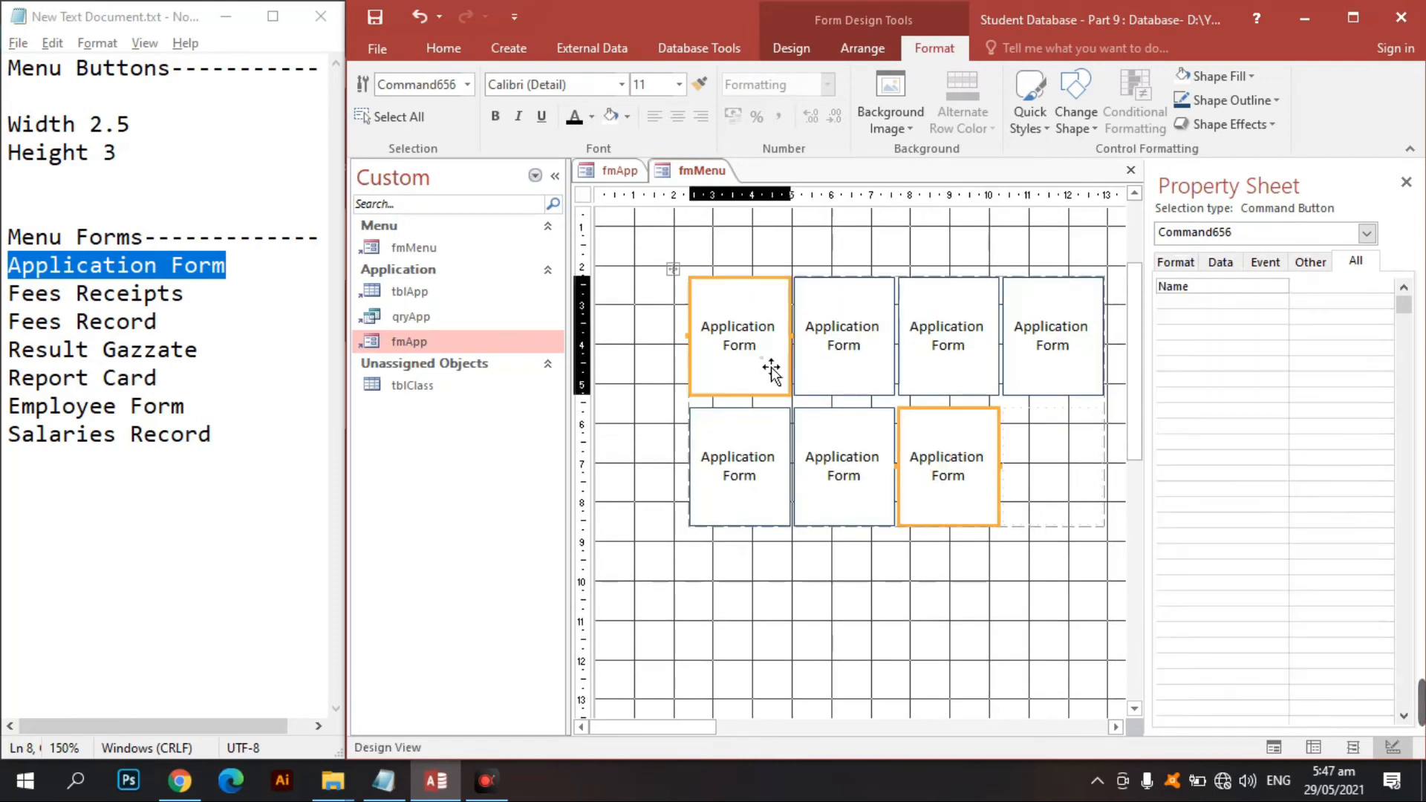
key("ctrl+a")
scroll(694, 287, "up", 3)
left_click_drag(739, 455, 700, 399)
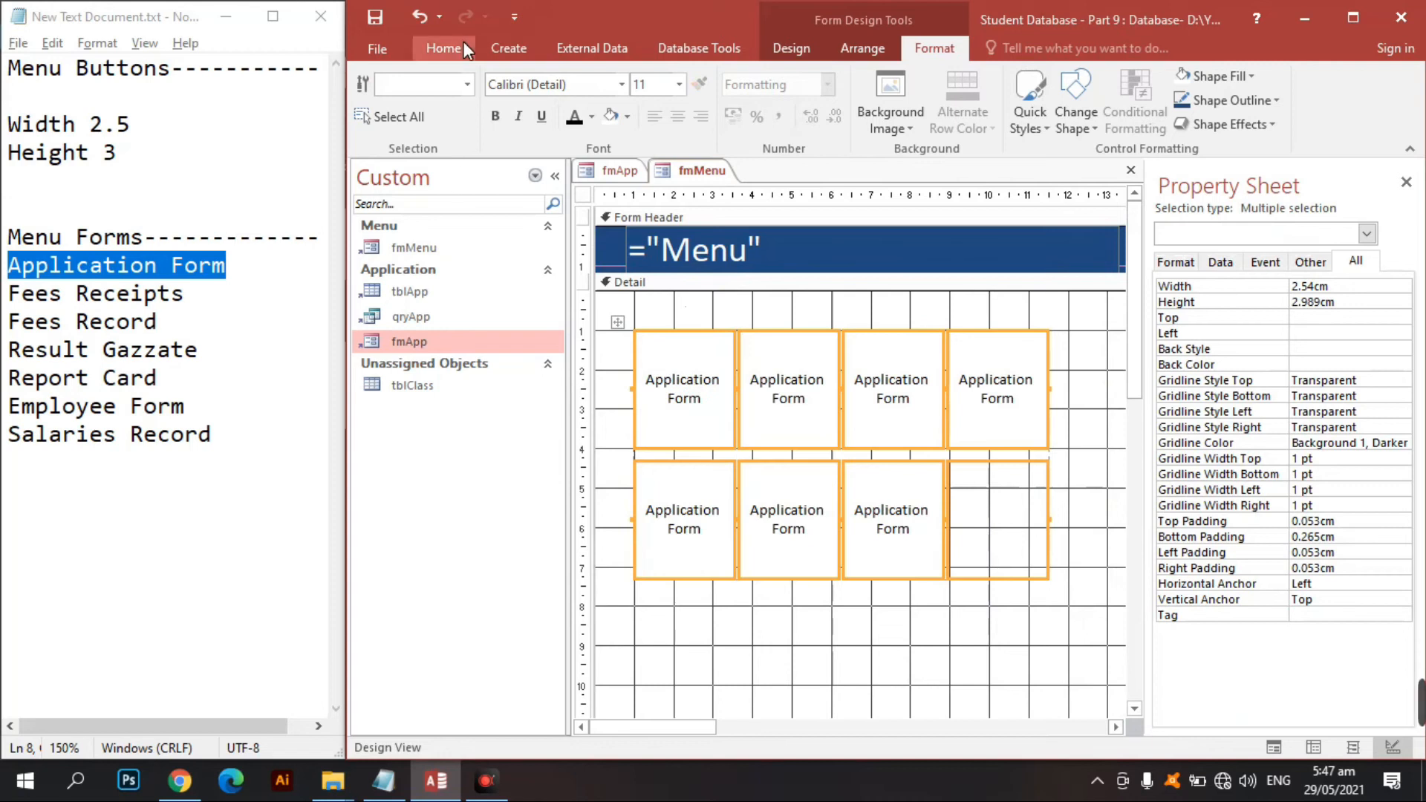
Step: Preview the Menu form's buttons and their hover effect in Form View, and return to Design View
left_click(446, 48)
left_click(372, 85)
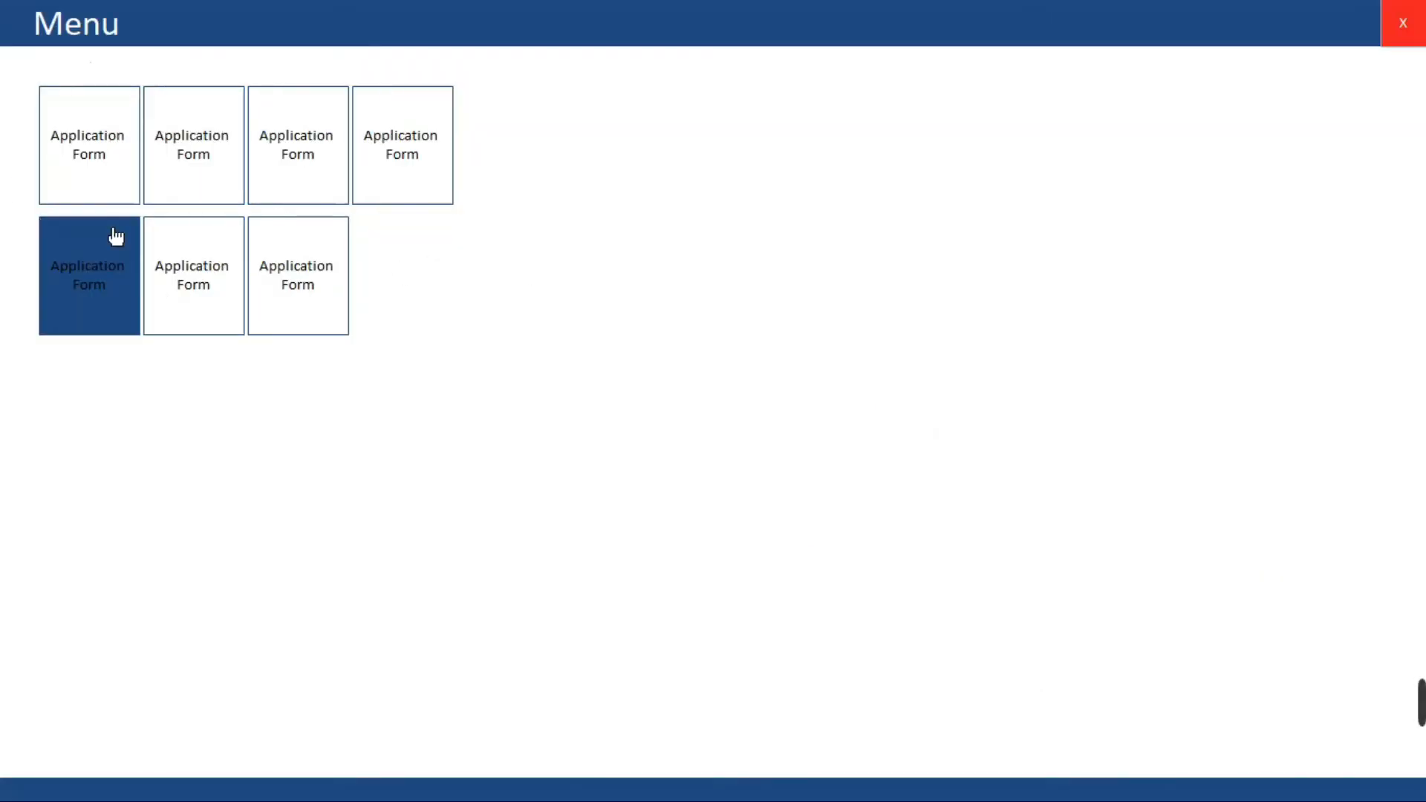
right_click(707, 465)
left_click(722, 518)
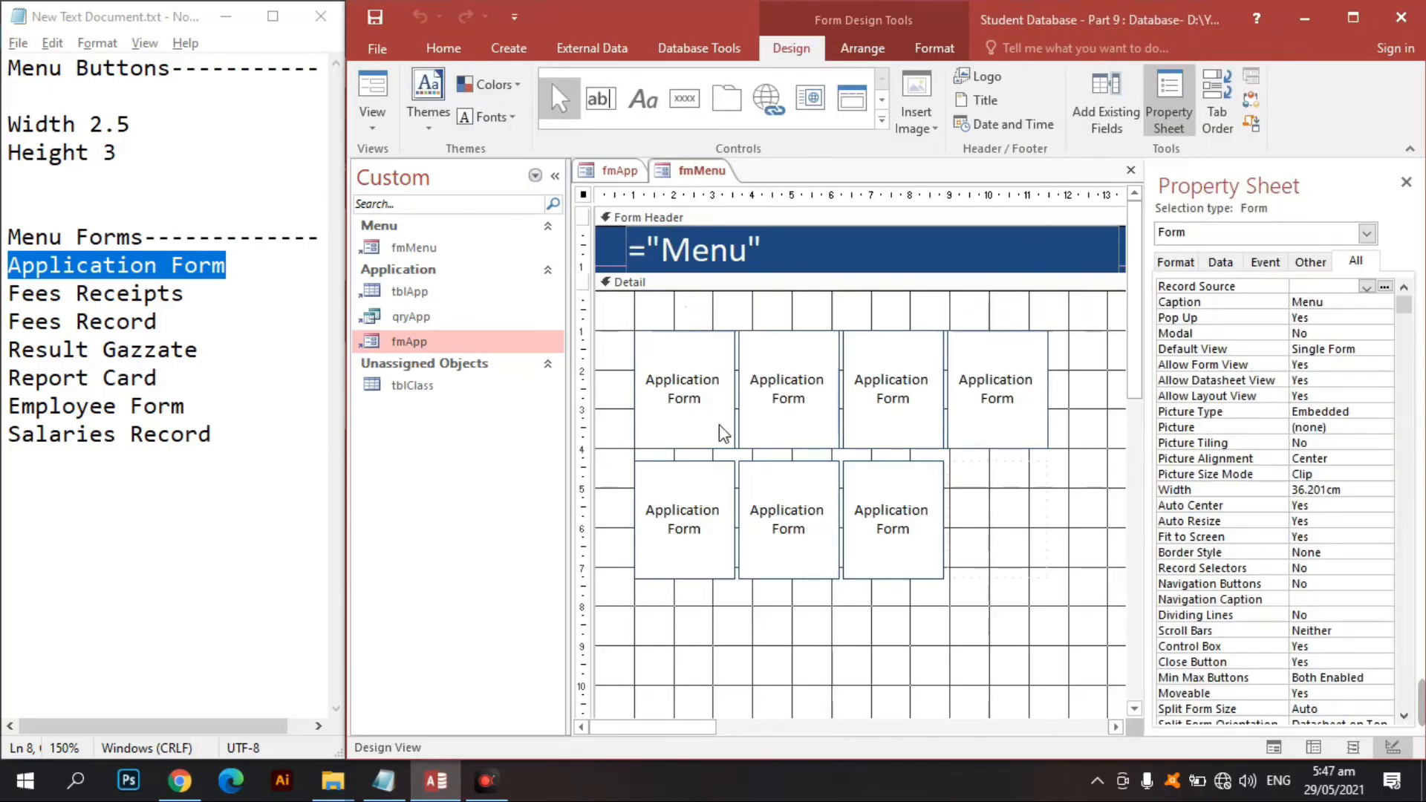
Step: Set the Application Form button's Pressed Fore Color to the white Background 1 theme color
left_click(724, 433)
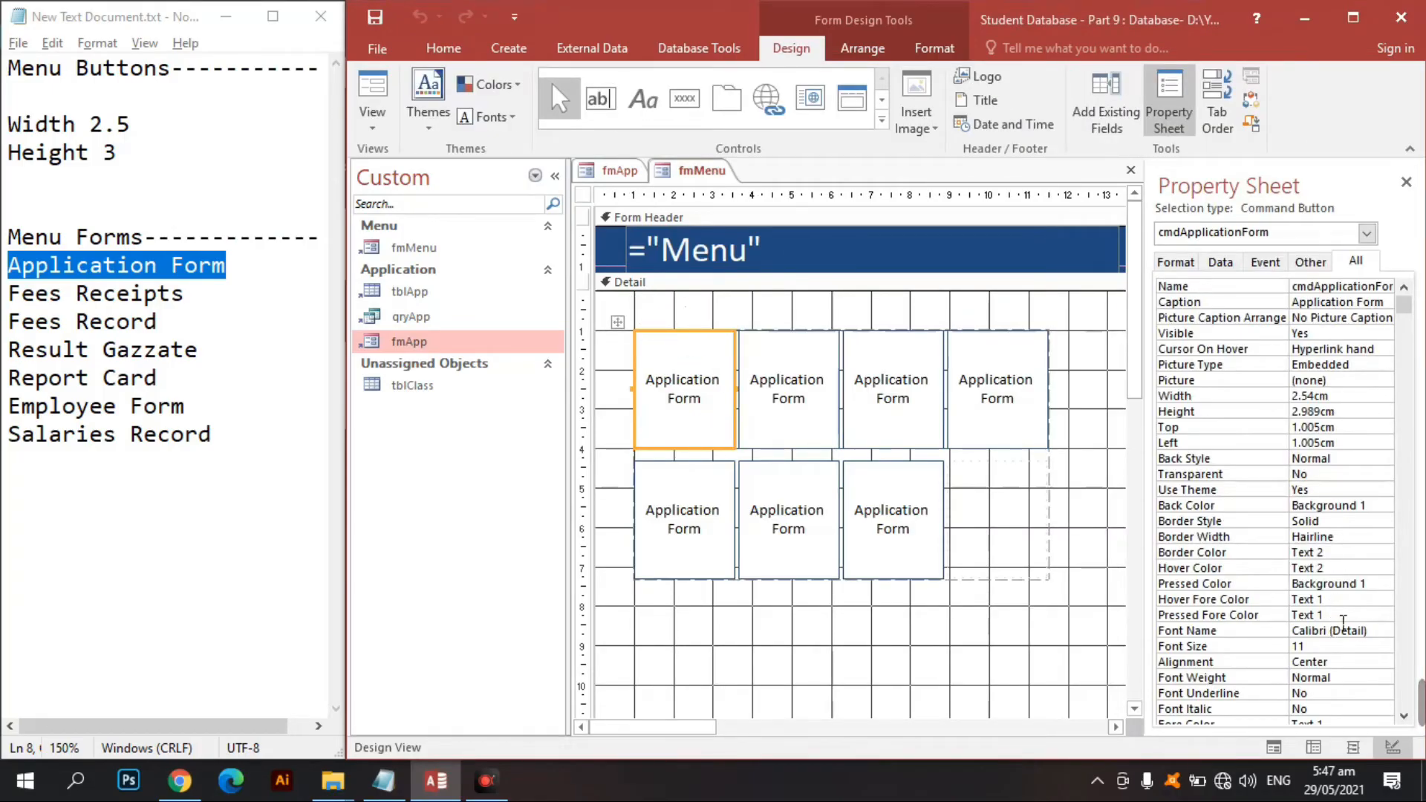
left_click(1343, 616)
left_click(1367, 615)
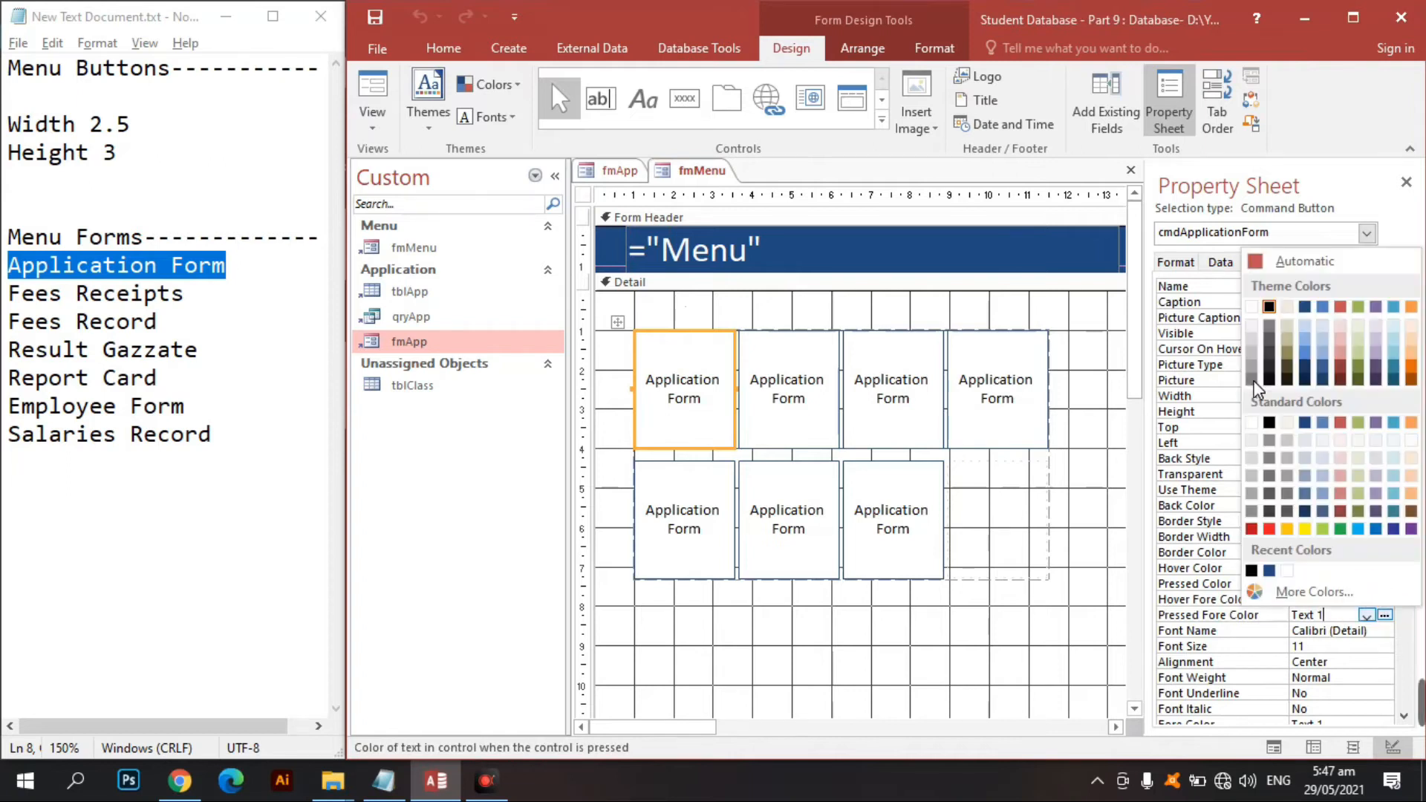
left_click(1253, 305)
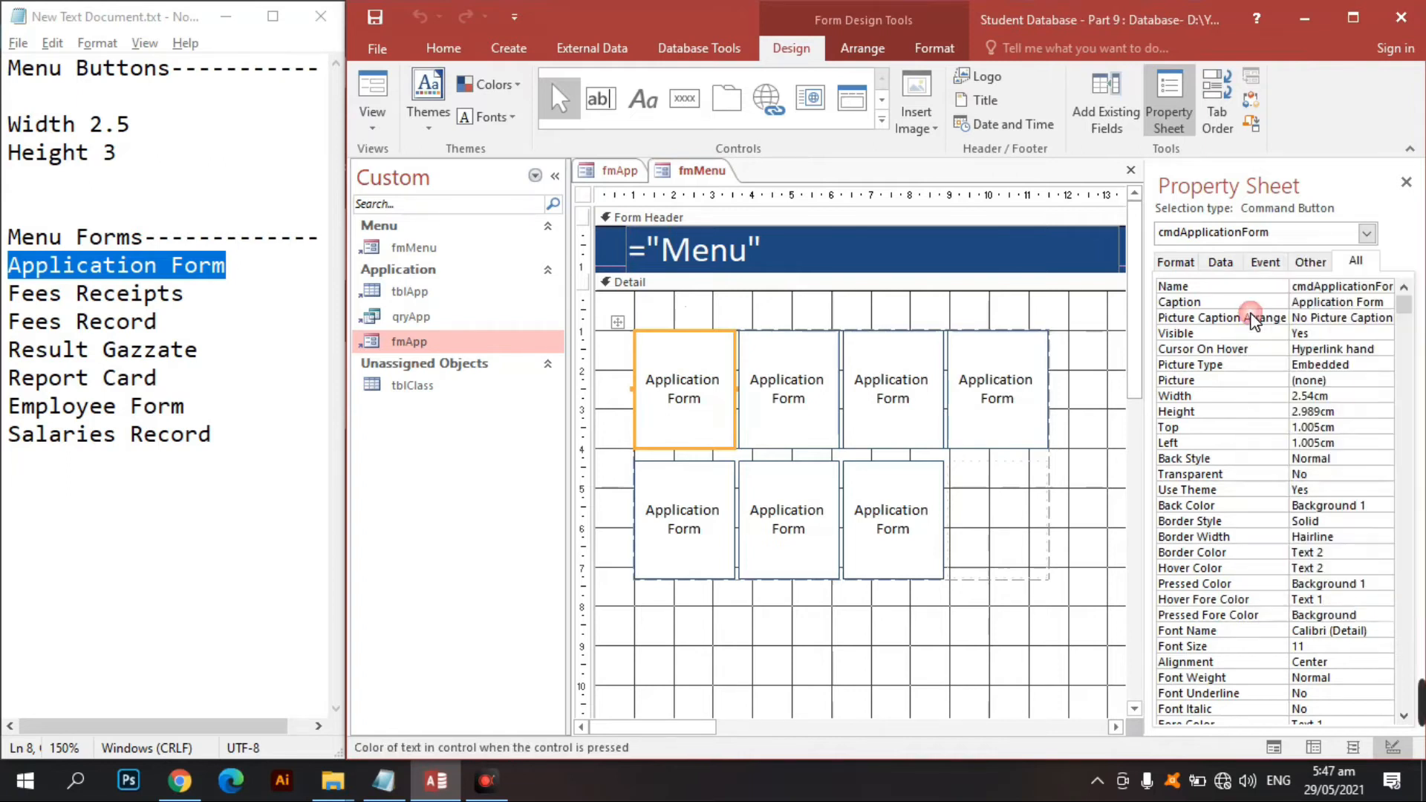
Step: Copy the original Application Form button's formatting to the other six buttons with the Format Painter
left_click(936, 49)
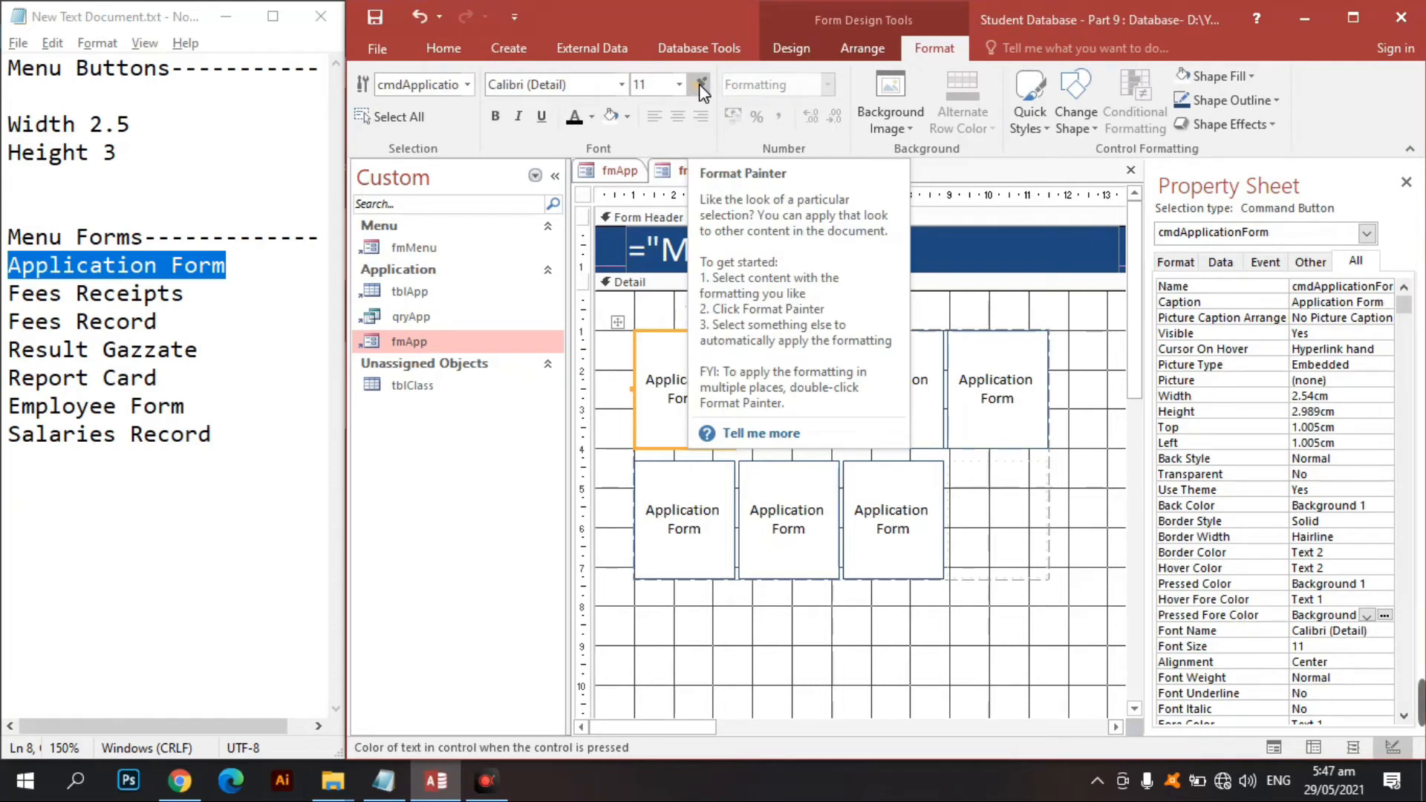
left_click(698, 83)
left_click(816, 416)
left_click(898, 402)
left_click(984, 409)
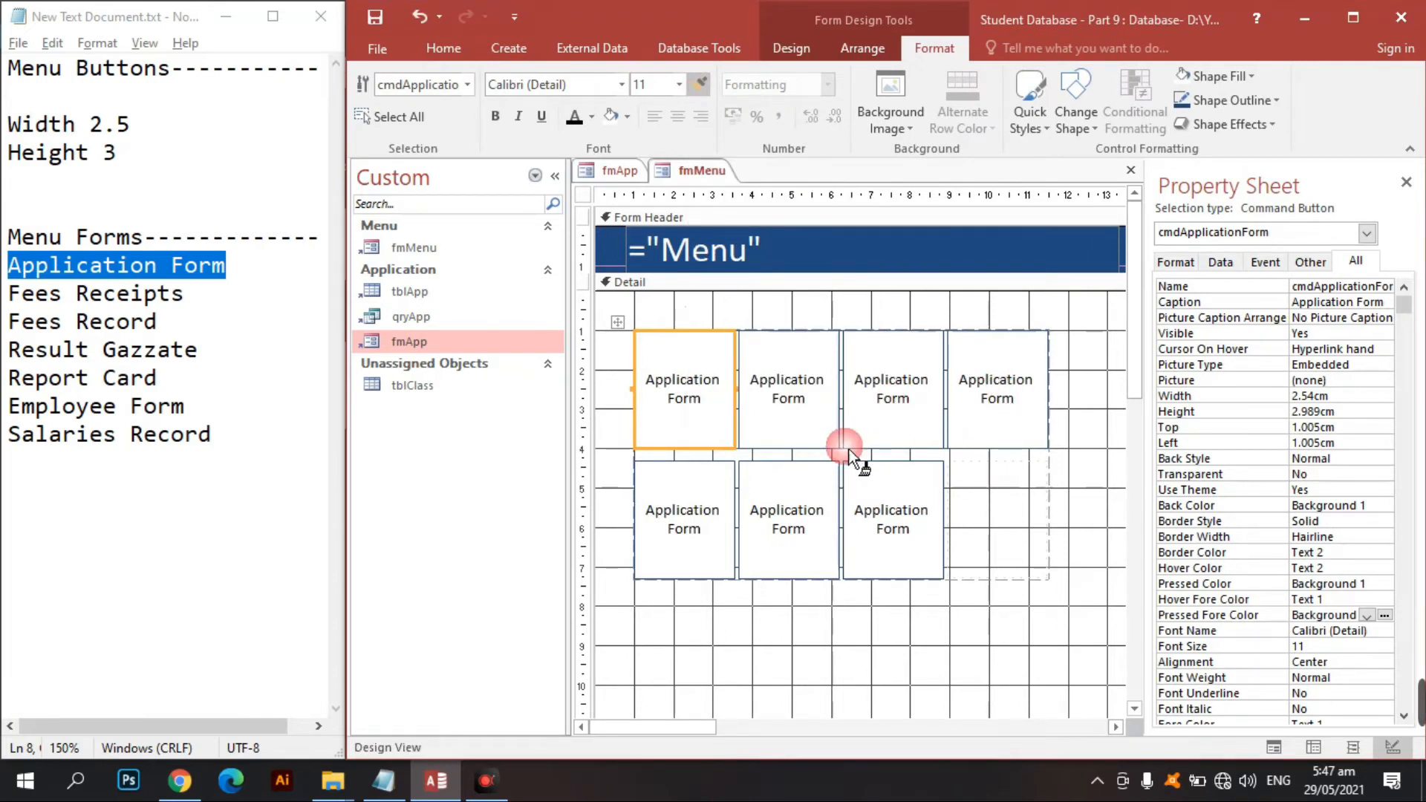
left_click(694, 508)
left_click(780, 502)
left_click(878, 506)
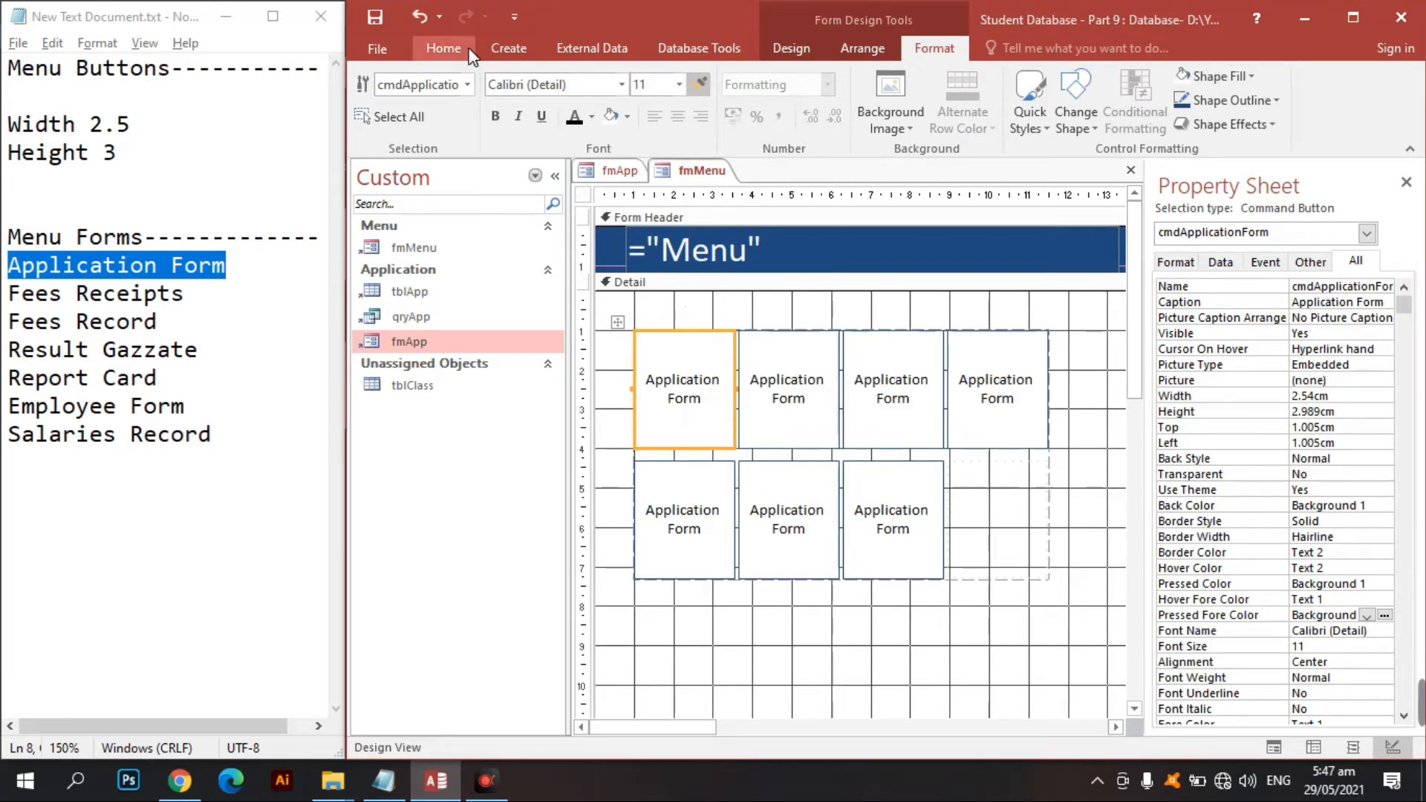
Step: Check the repainted buttons' text colors in Form View and switch back to Design View
left_click(449, 56)
left_click(372, 95)
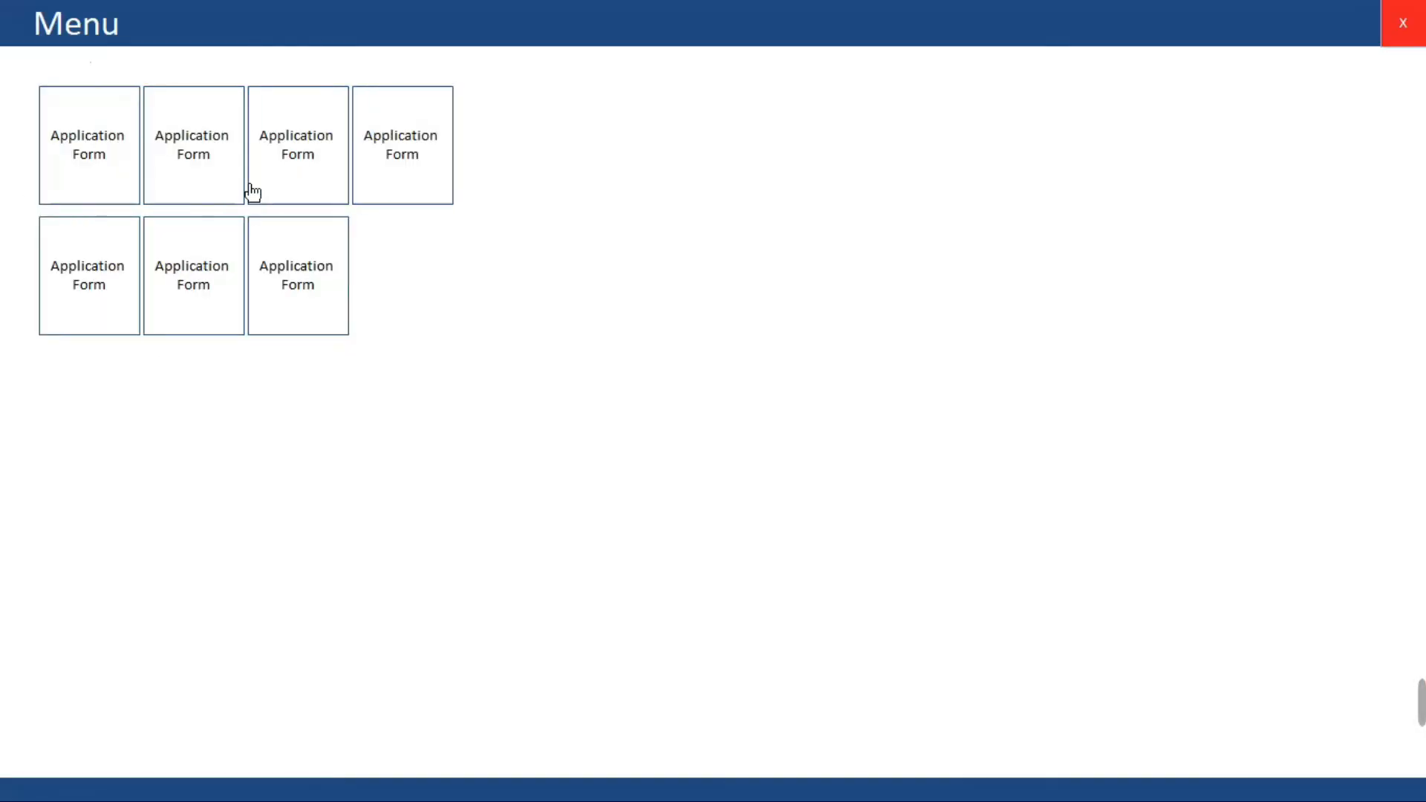
right_click(573, 243)
left_click(641, 300)
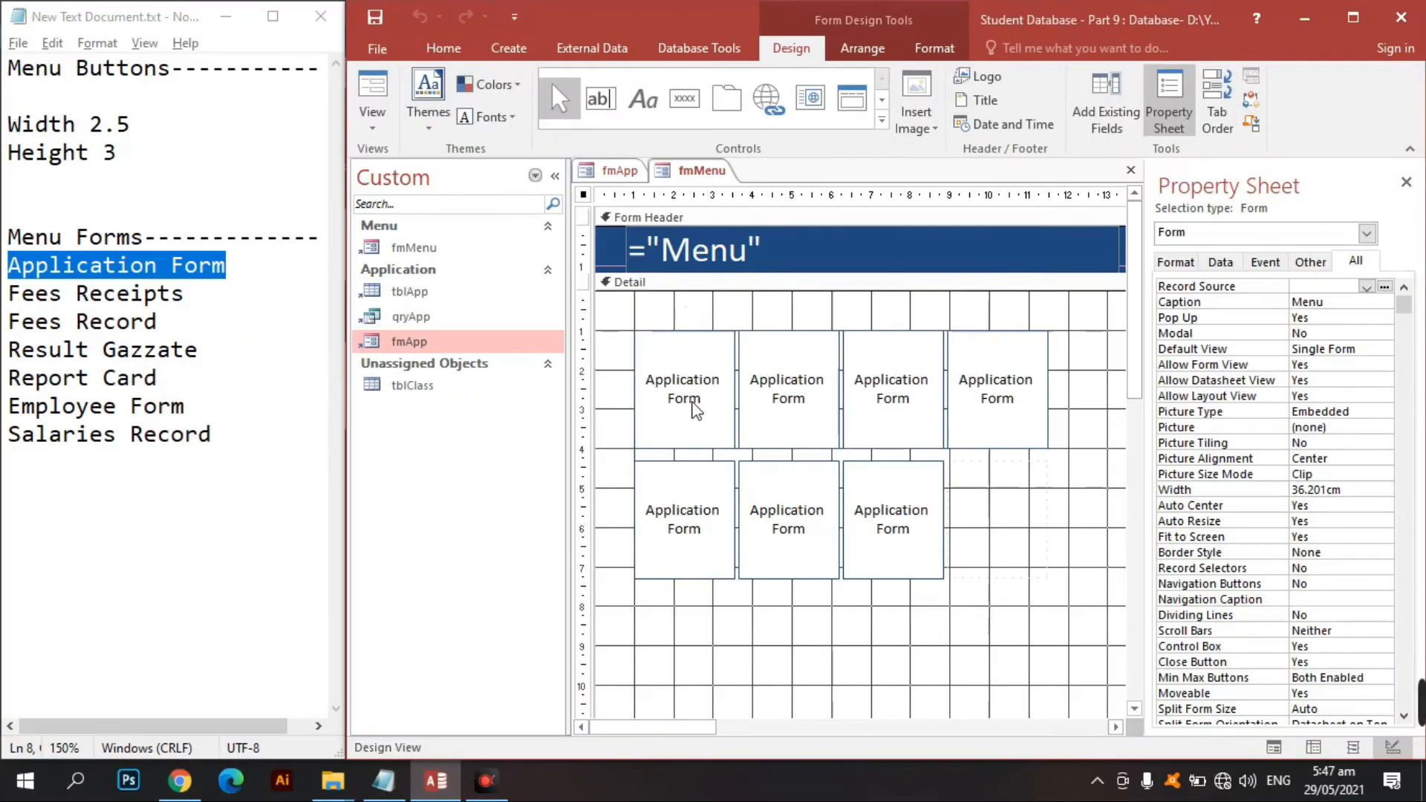
Step: Set the original Application Form button's Hover Fore Color to the white Background 1 theme color
left_click(1344, 617)
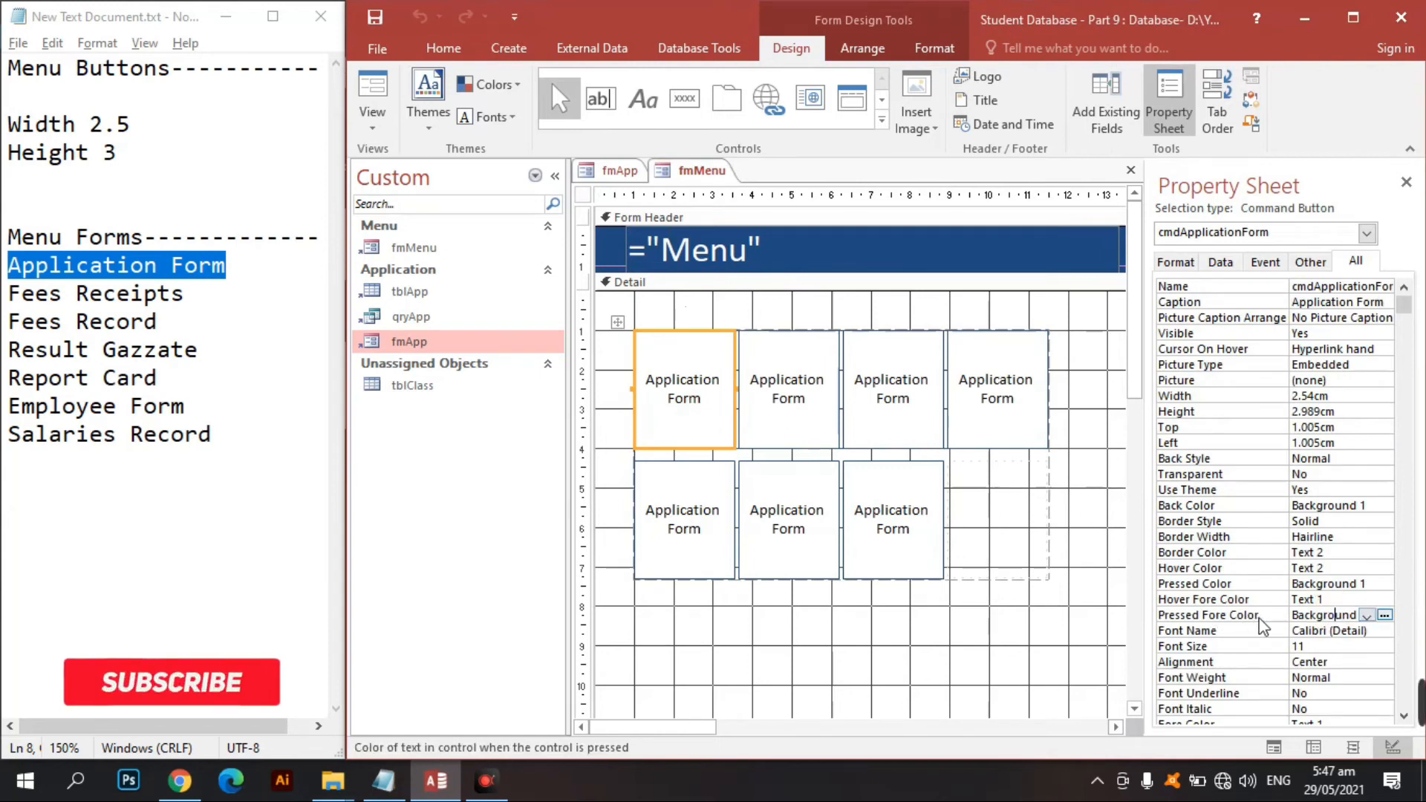
left_click(1351, 599)
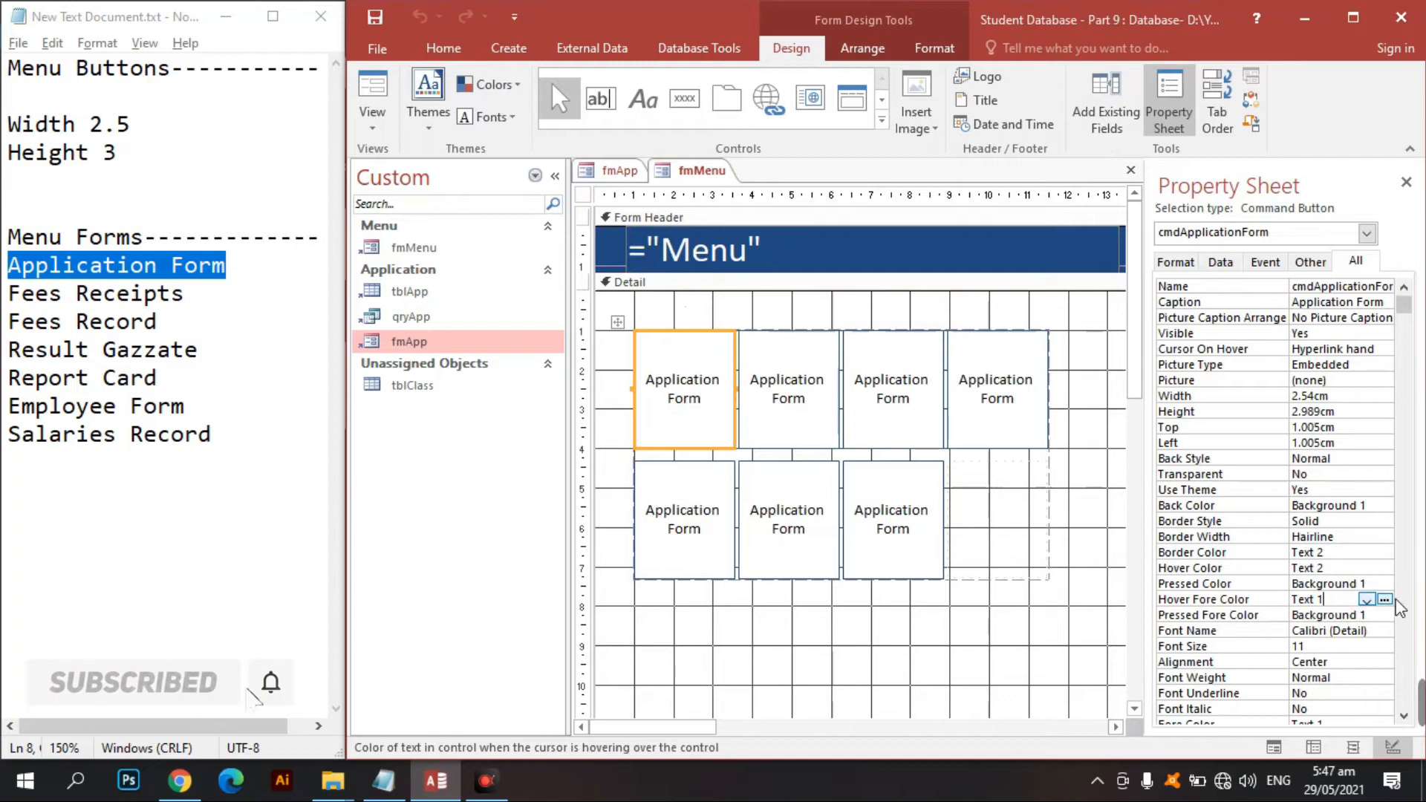
left_click(1366, 599)
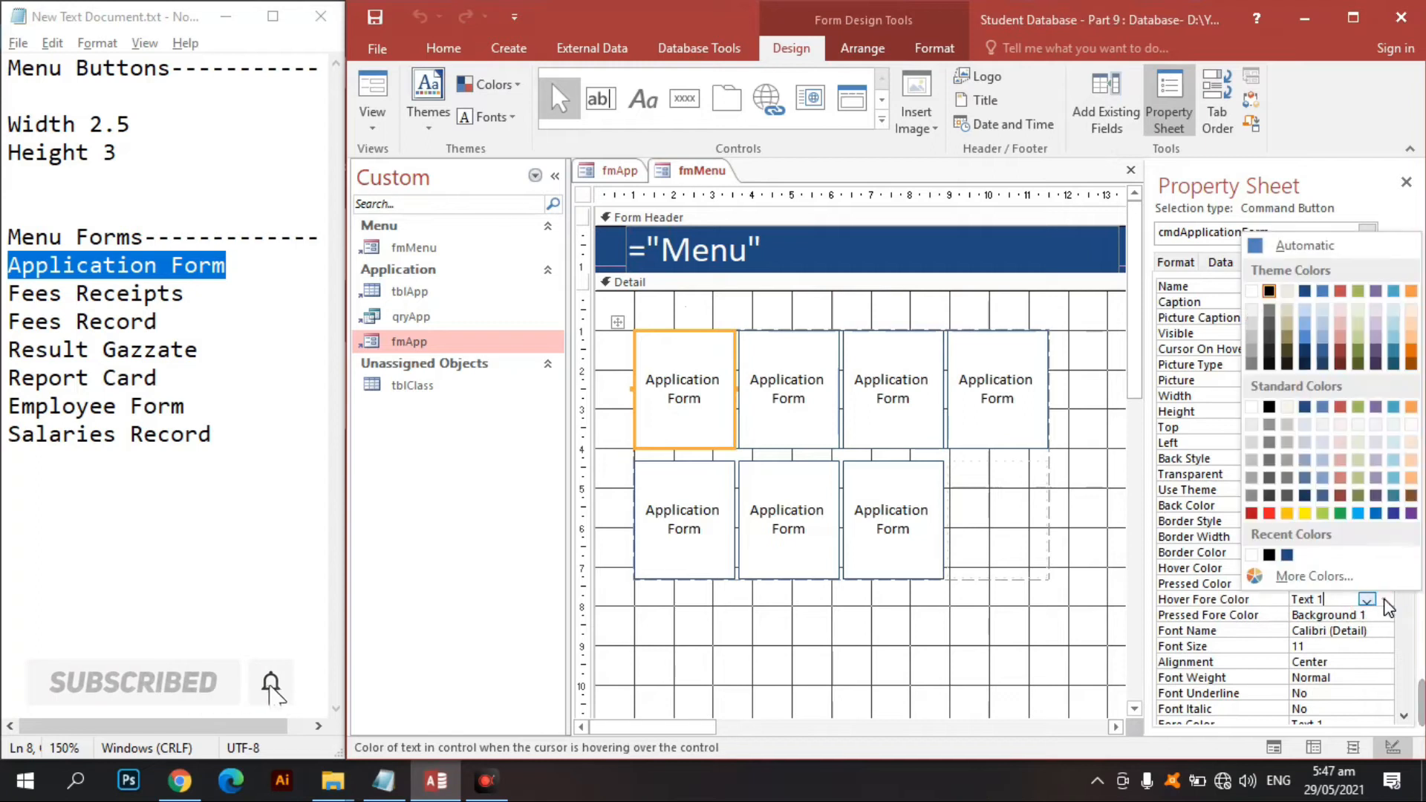
left_click(1254, 291)
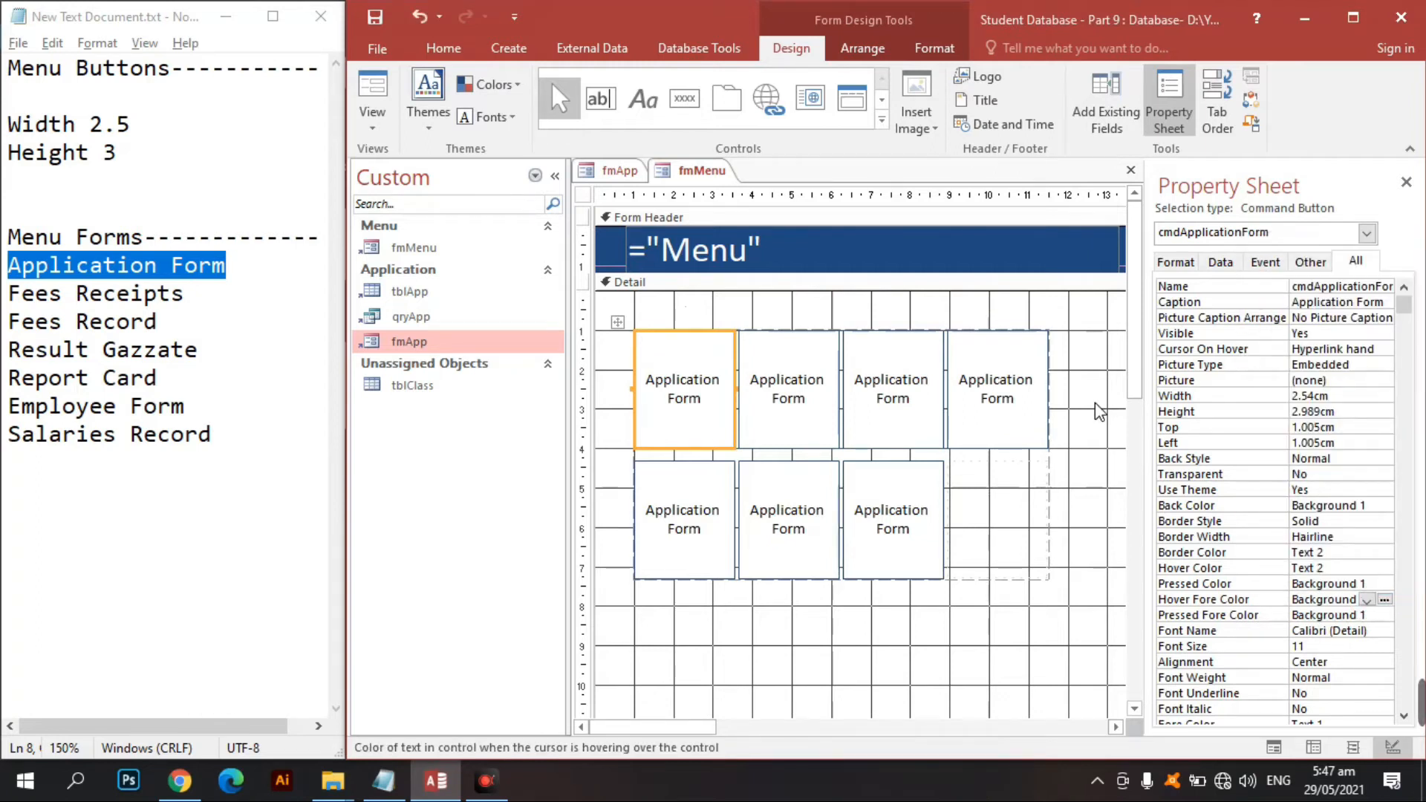
Step: Compare the second button's hover text color, and pick up the original button's formatting with the Format Painter
left_click(766, 392)
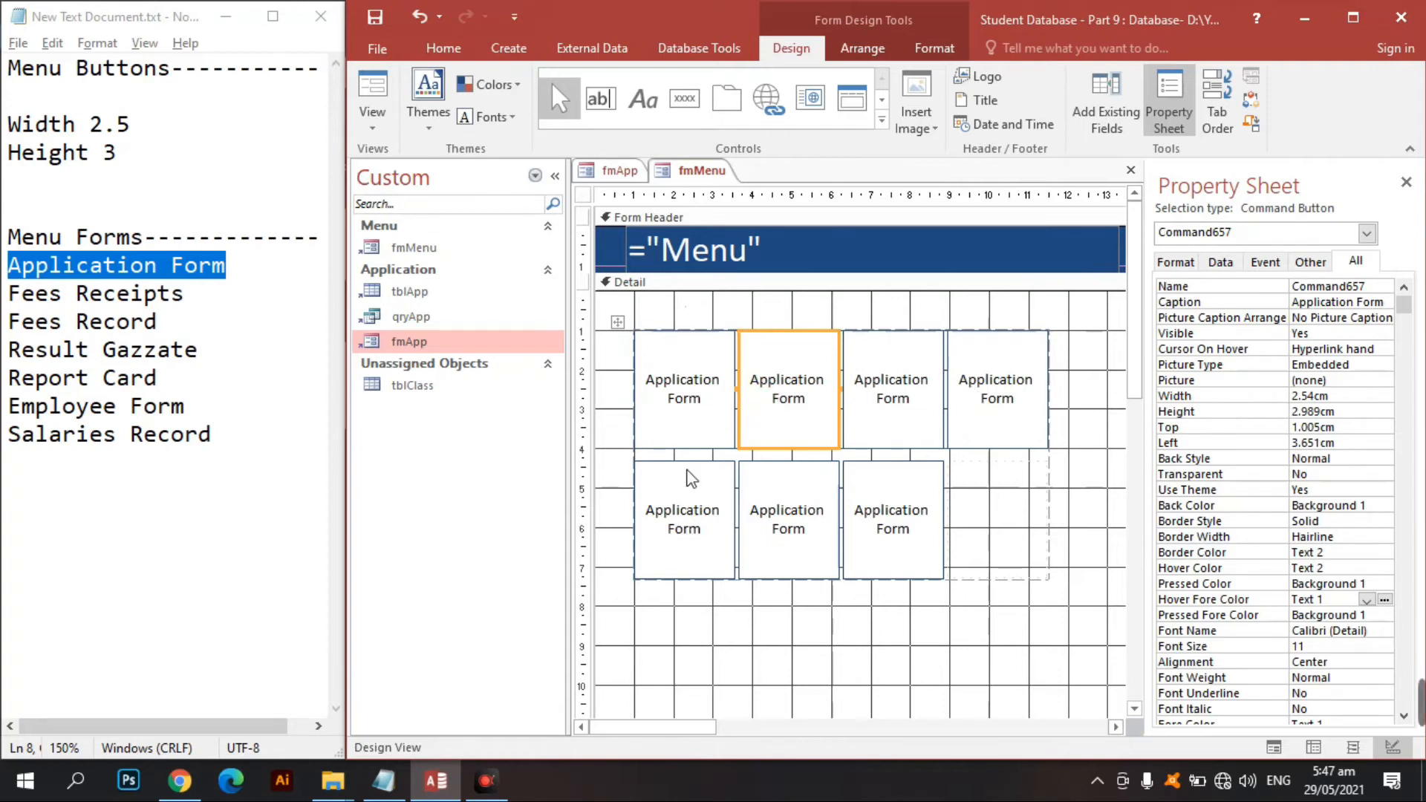
left_click(686, 416)
left_click(773, 103)
left_click(934, 47)
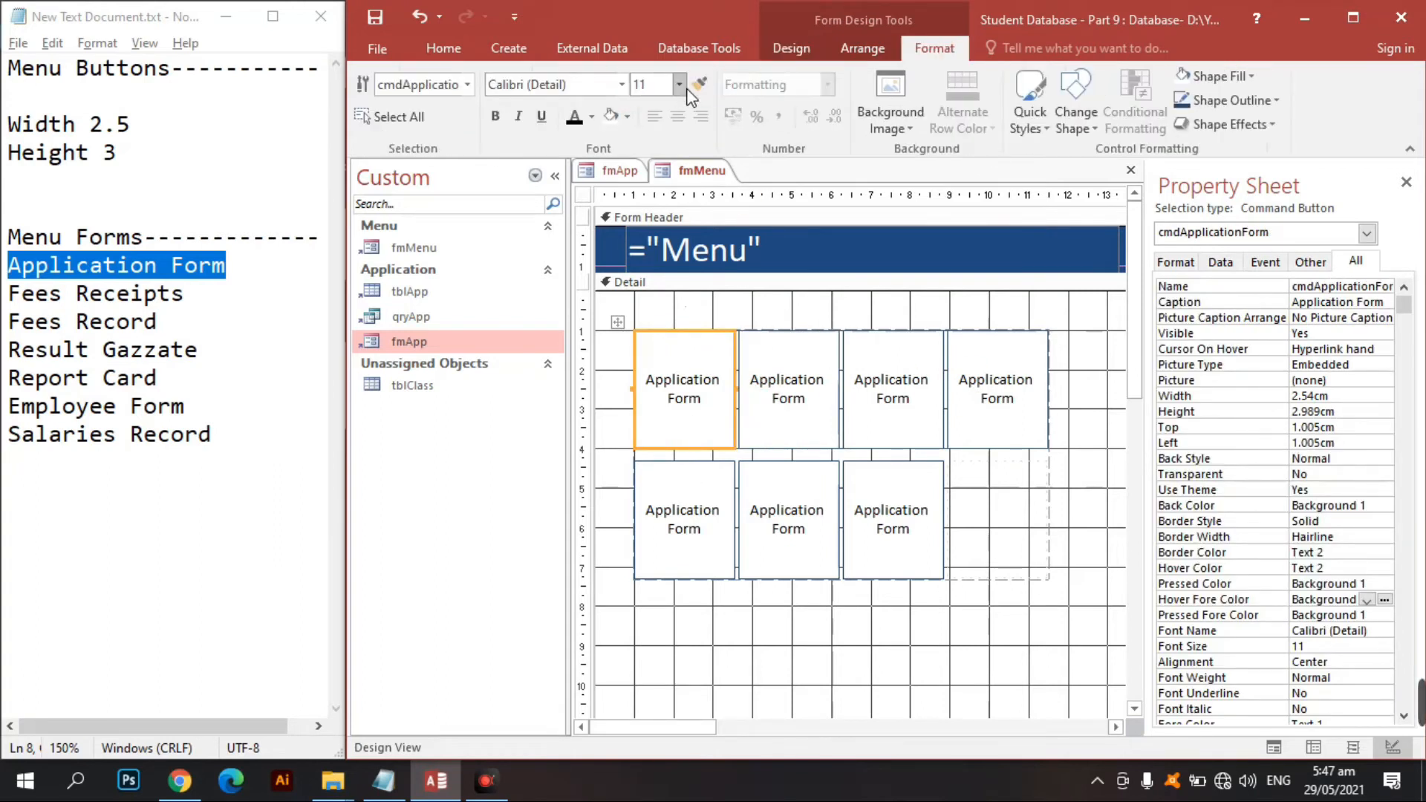
left_click(694, 88)
Step: Check the buttons' hover text color in Form View, return to Design View, and compare the first two buttons' properties
left_click(443, 47)
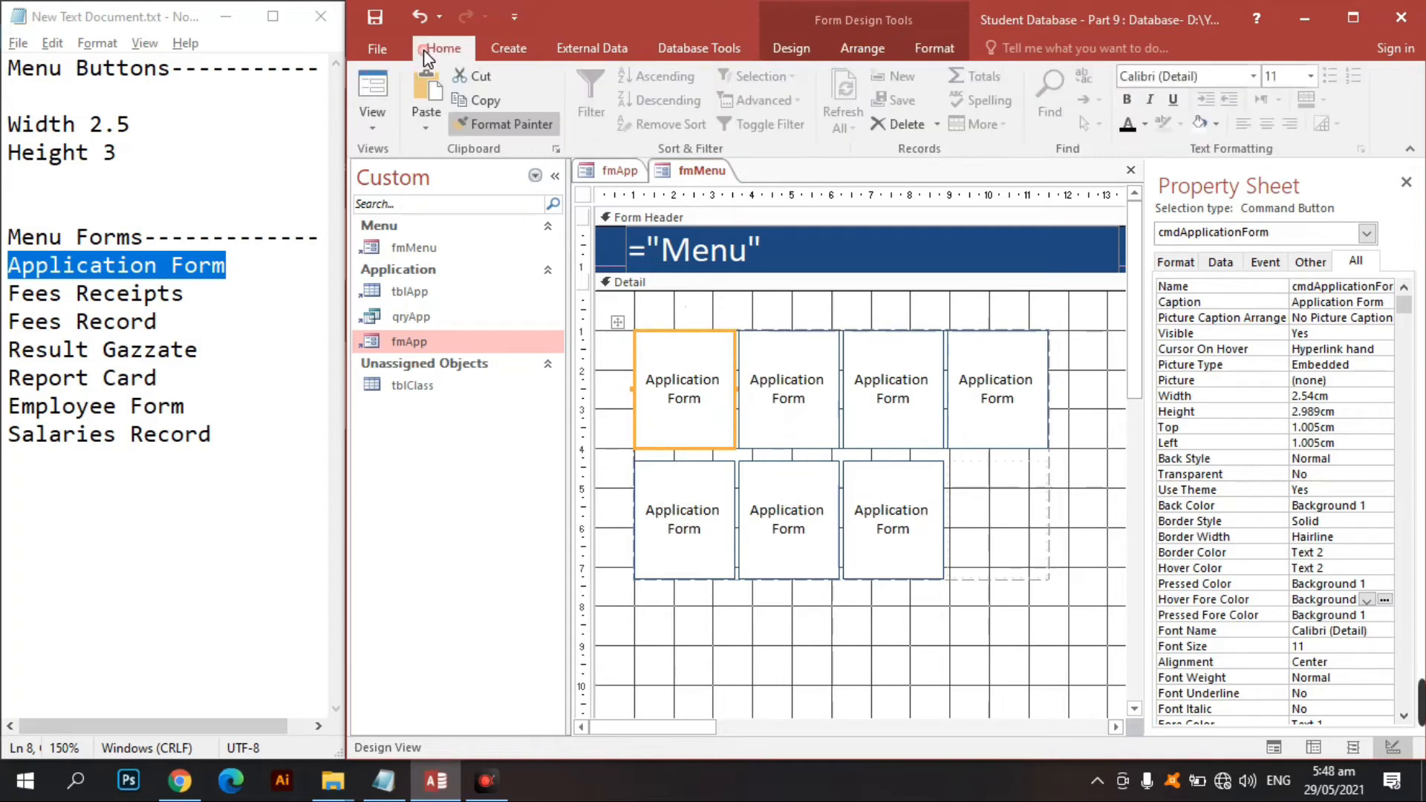
left_click(372, 90)
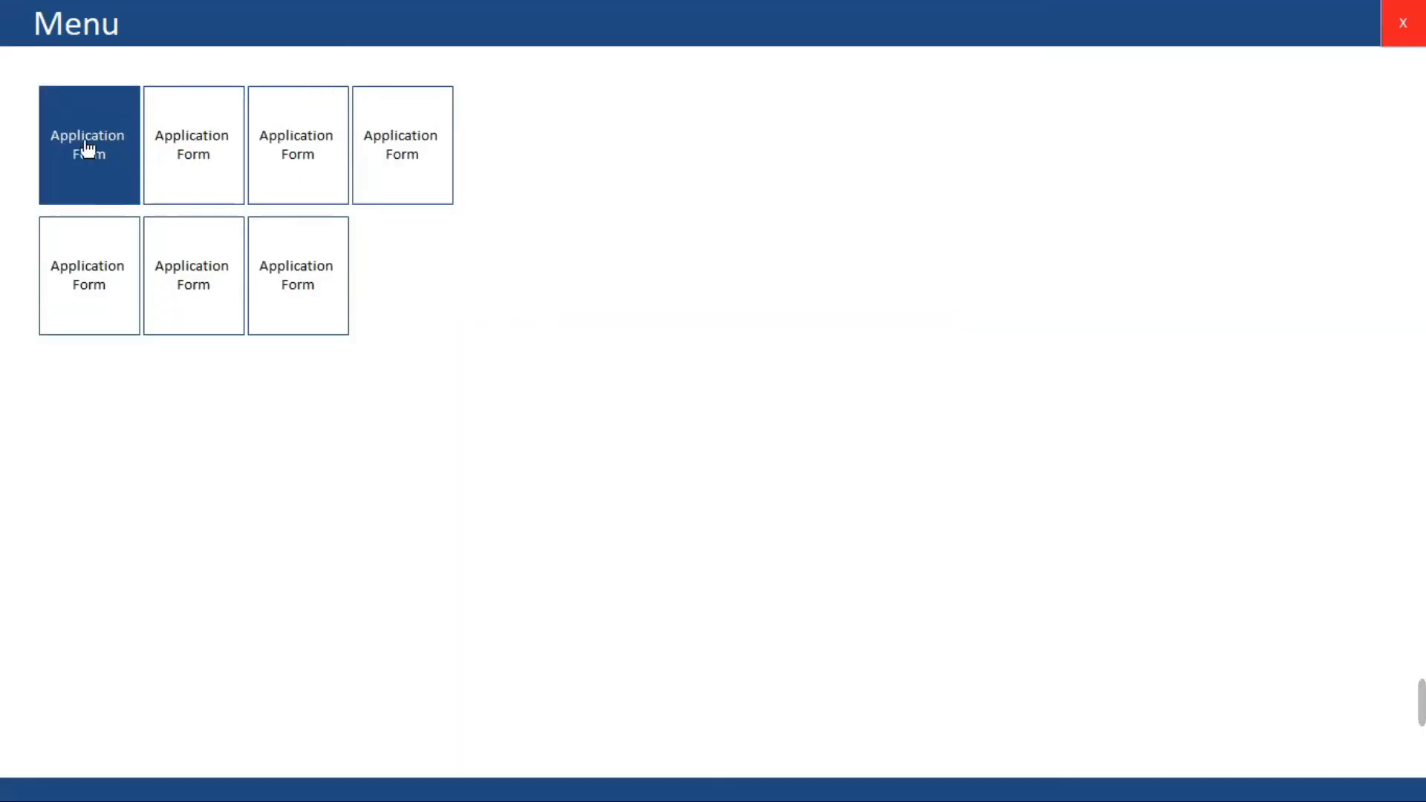
right_click(632, 248)
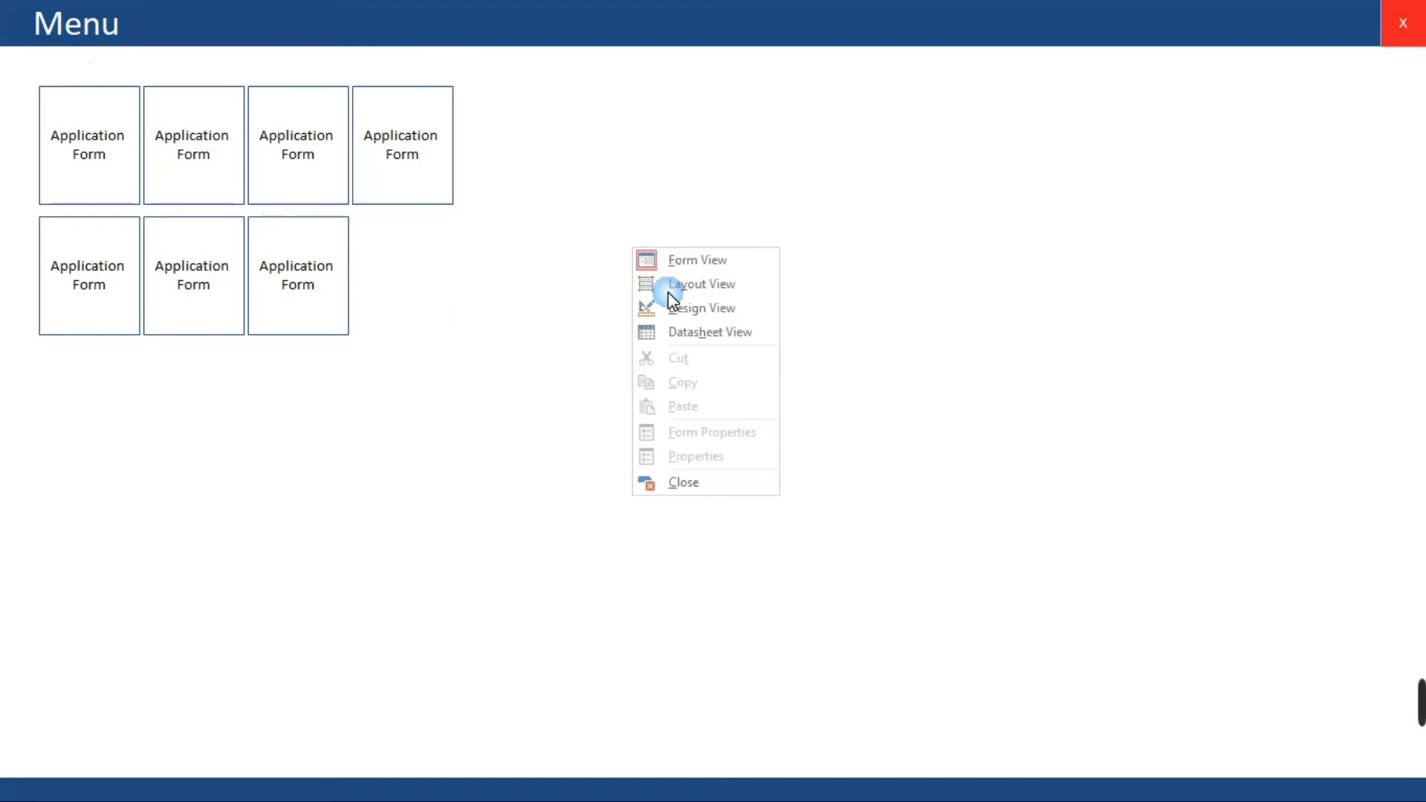
left_click(672, 305)
left_click(724, 407)
left_click(795, 379)
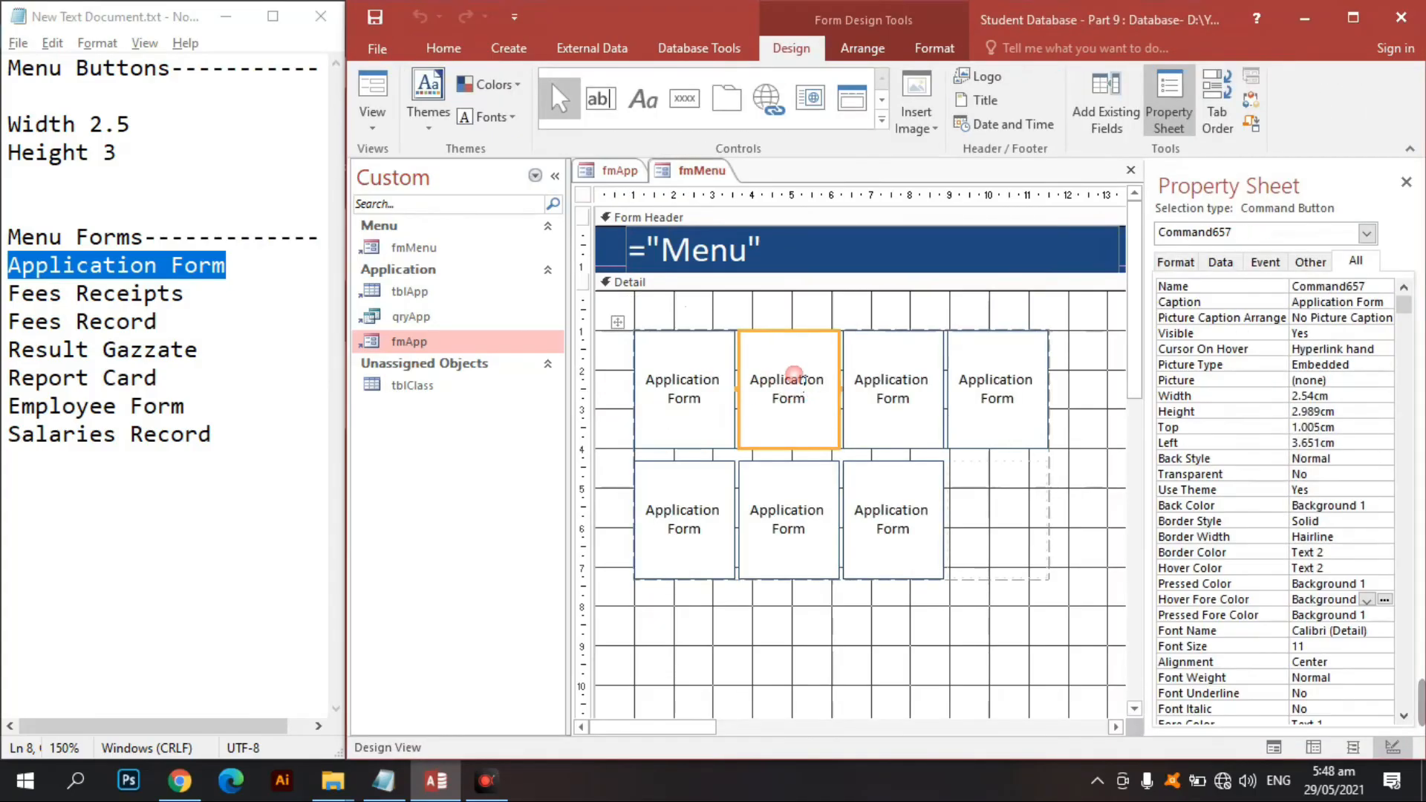
left_click(693, 381)
Step: Name the second button in the upper row cmdFeesReceipts and set its caption to Fees Receipts, copied from the notes
left_click(745, 395)
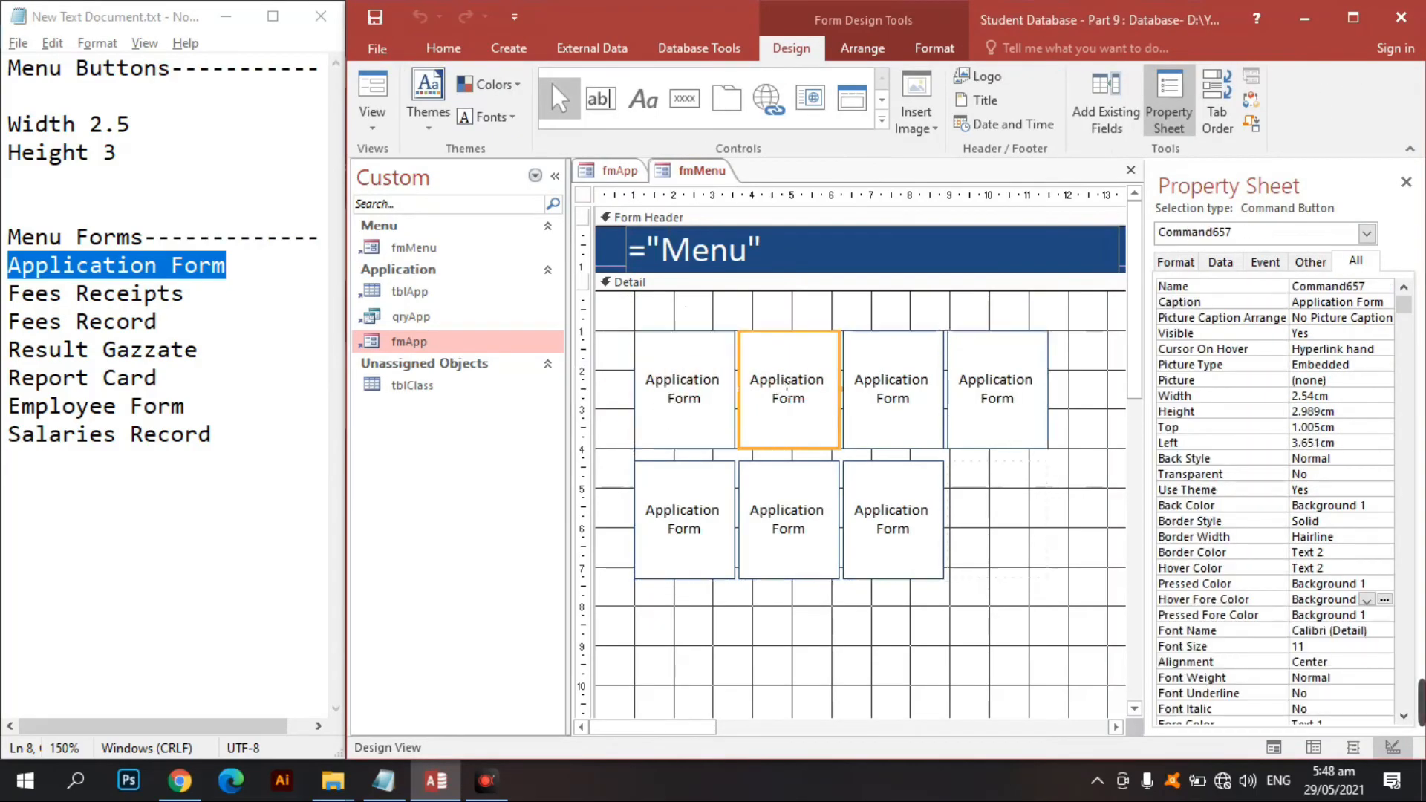
left_click_drag(1378, 288, 1116, 289)
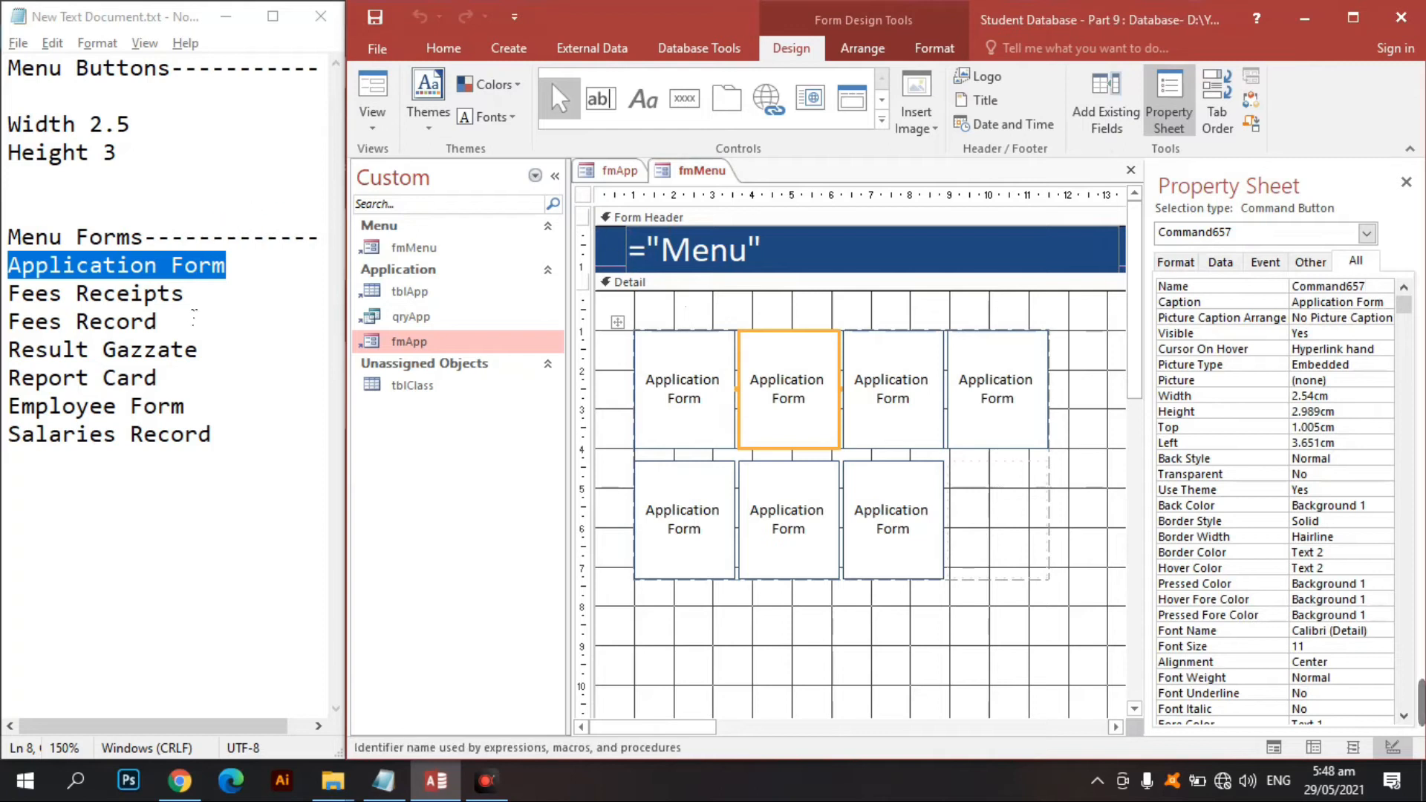
left_click_drag(190, 297, 10, 298)
key("ctrl+c")
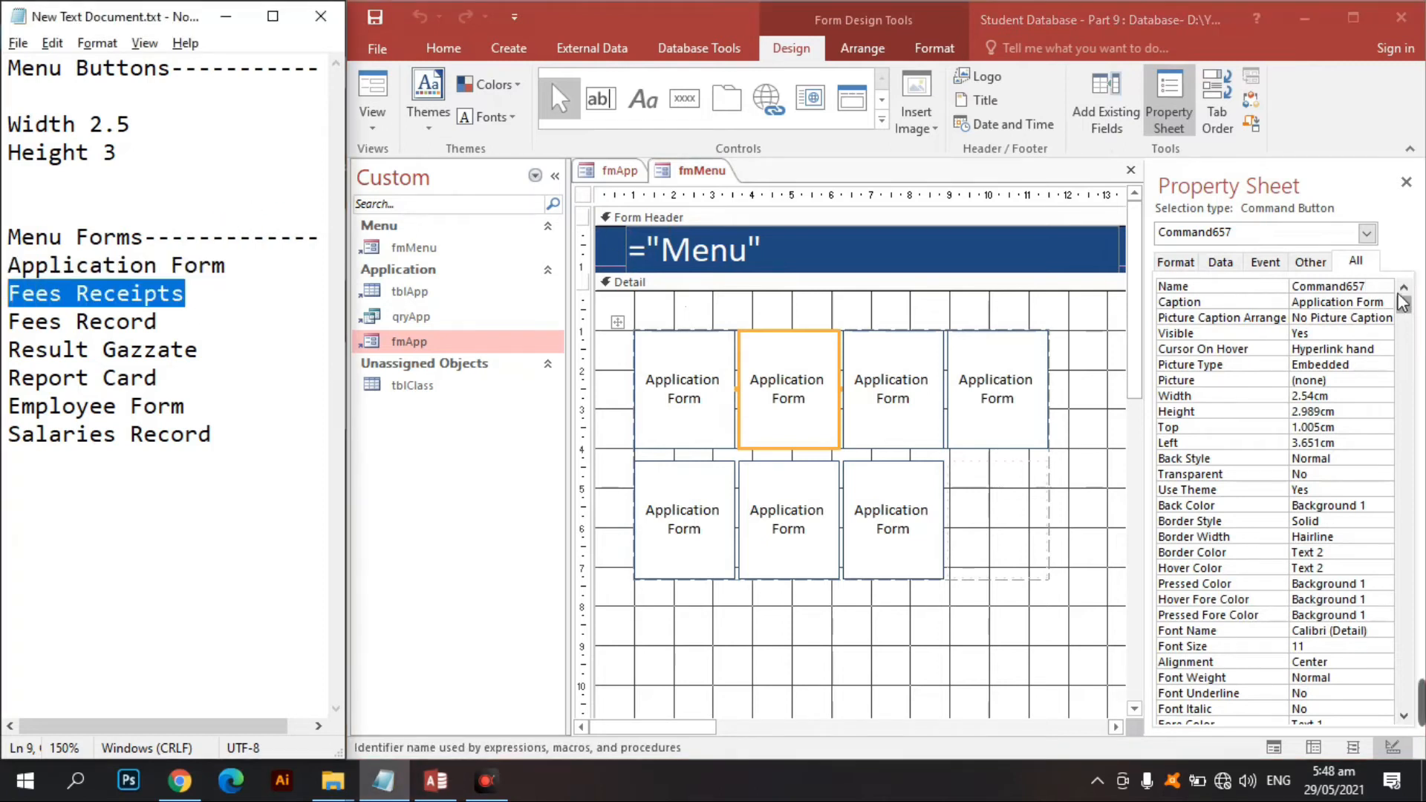
left_click_drag(1373, 288, 1305, 303)
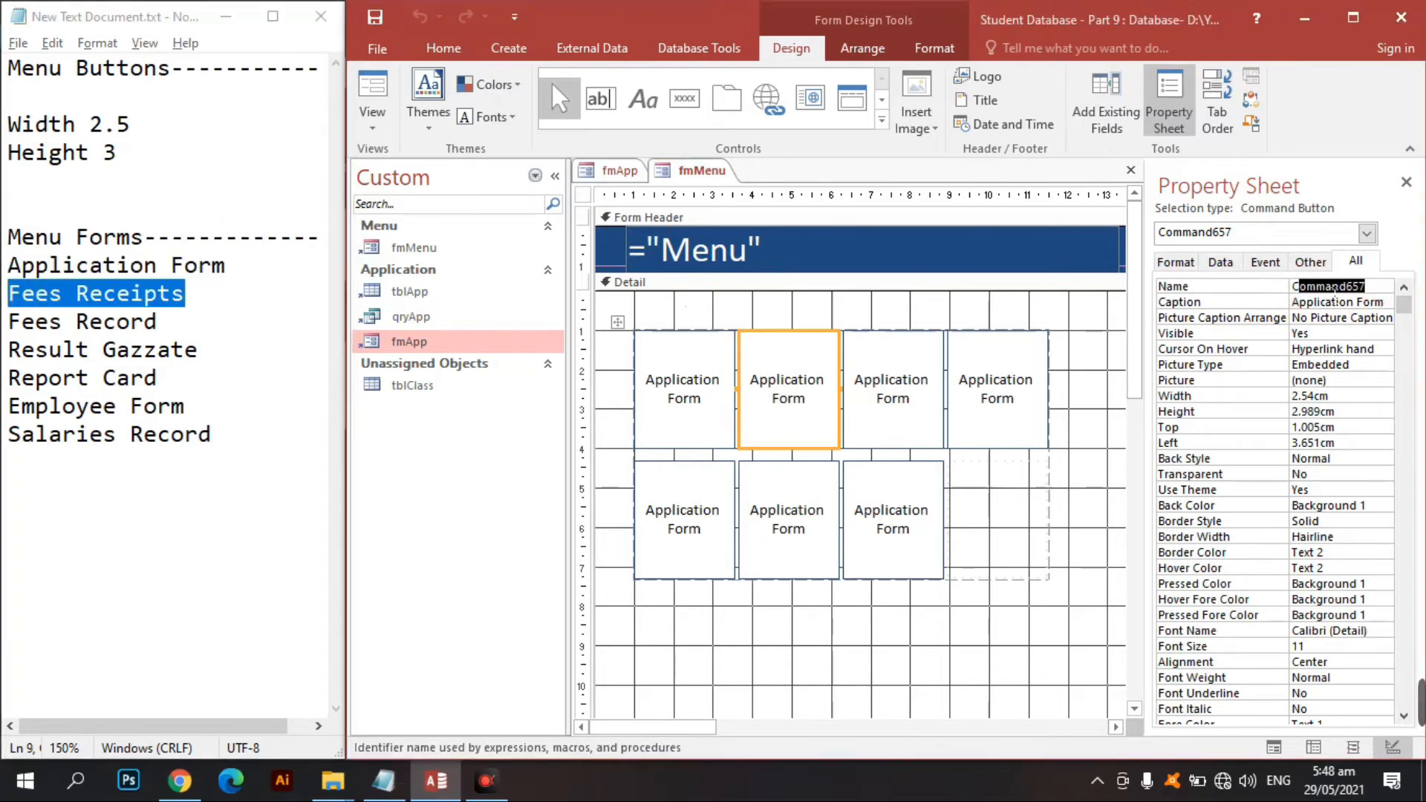
key("BackSpace")
type("vmd")
key("ctrl+v")
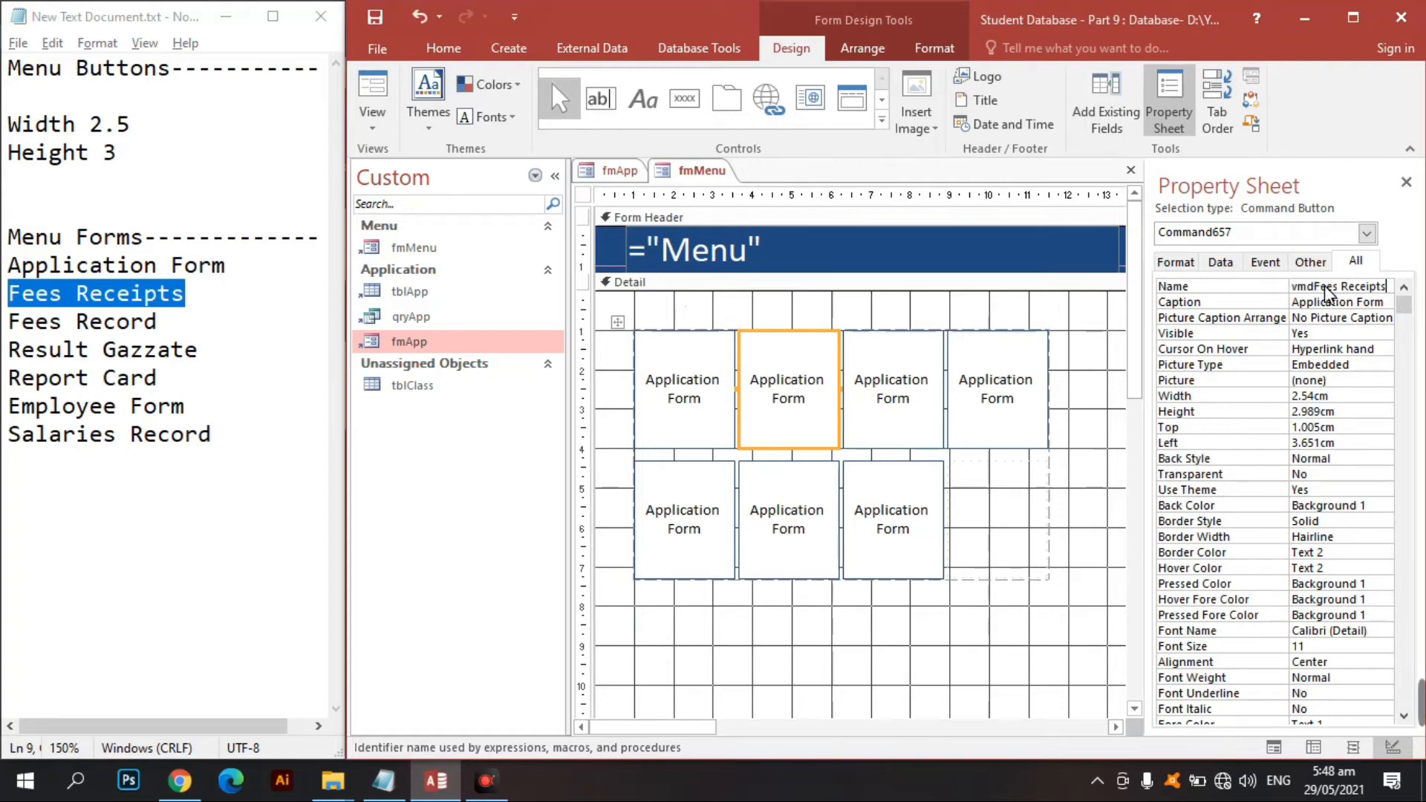
key("Home")
key("Delete")
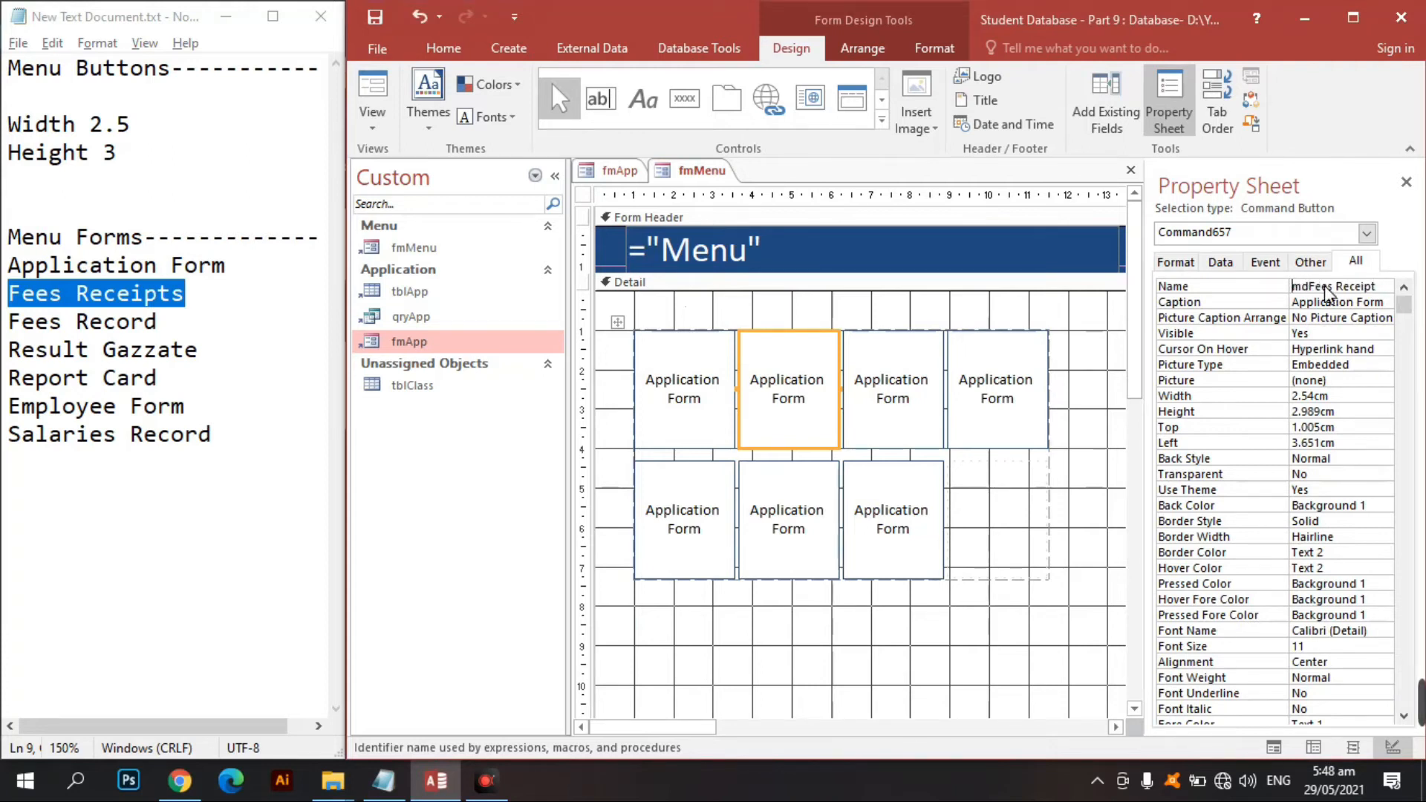
type("c")
key("End")
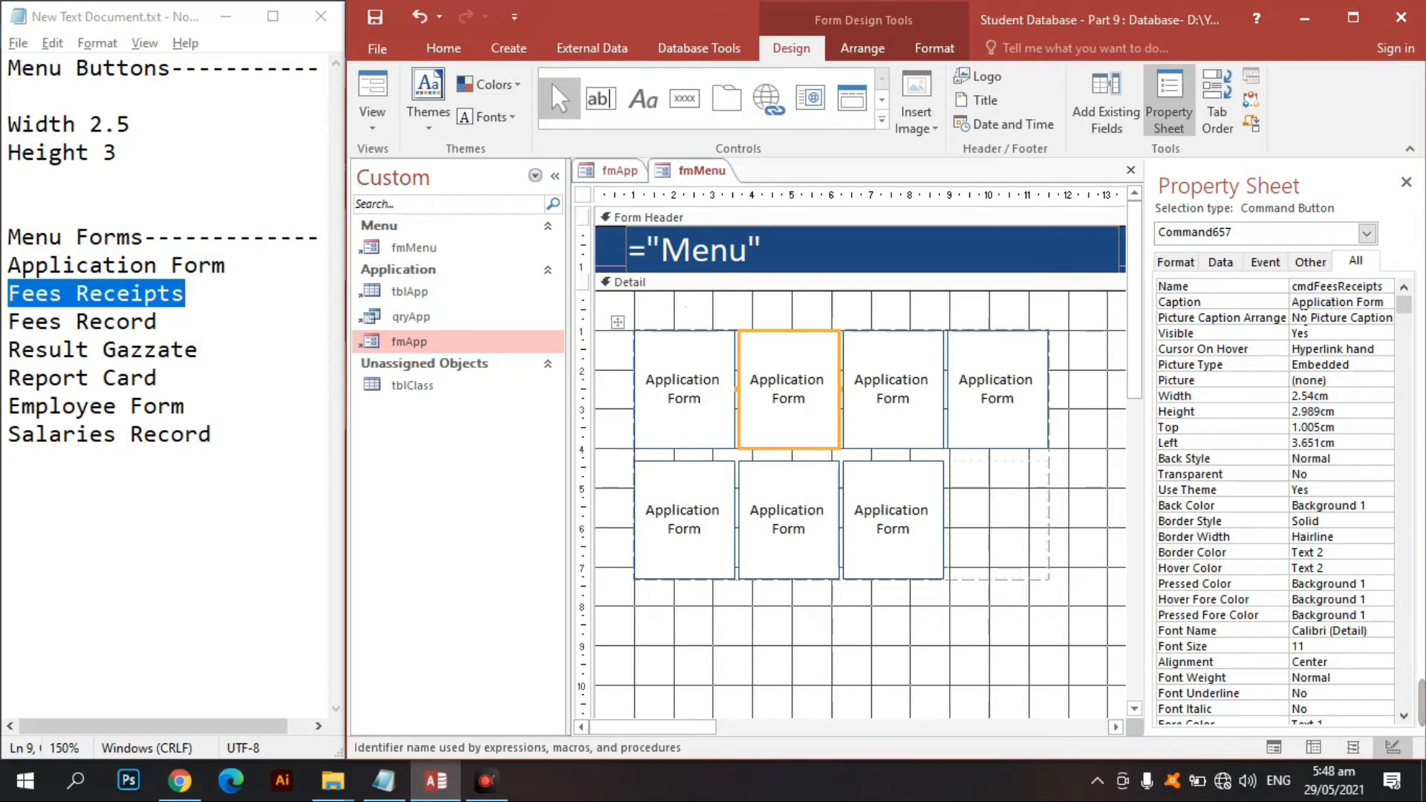
left_click(1304, 305)
key("ctrl+v")
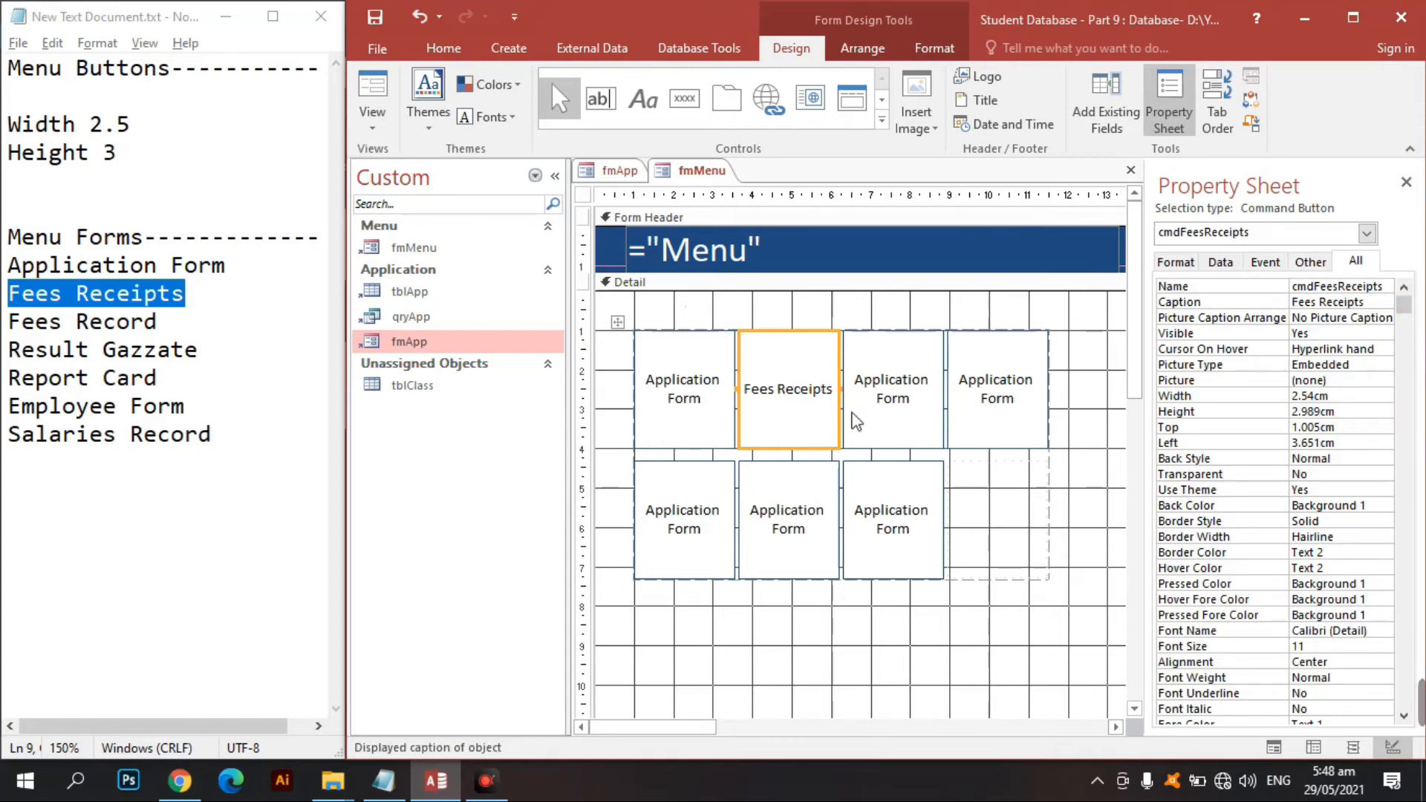
Step: Name the third button in the upper row cmdFeesRecord and set its caption to Fees Record from the notes
left_click_drag(158, 326, 9, 328)
key("ctrl+c")
left_click(897, 382)
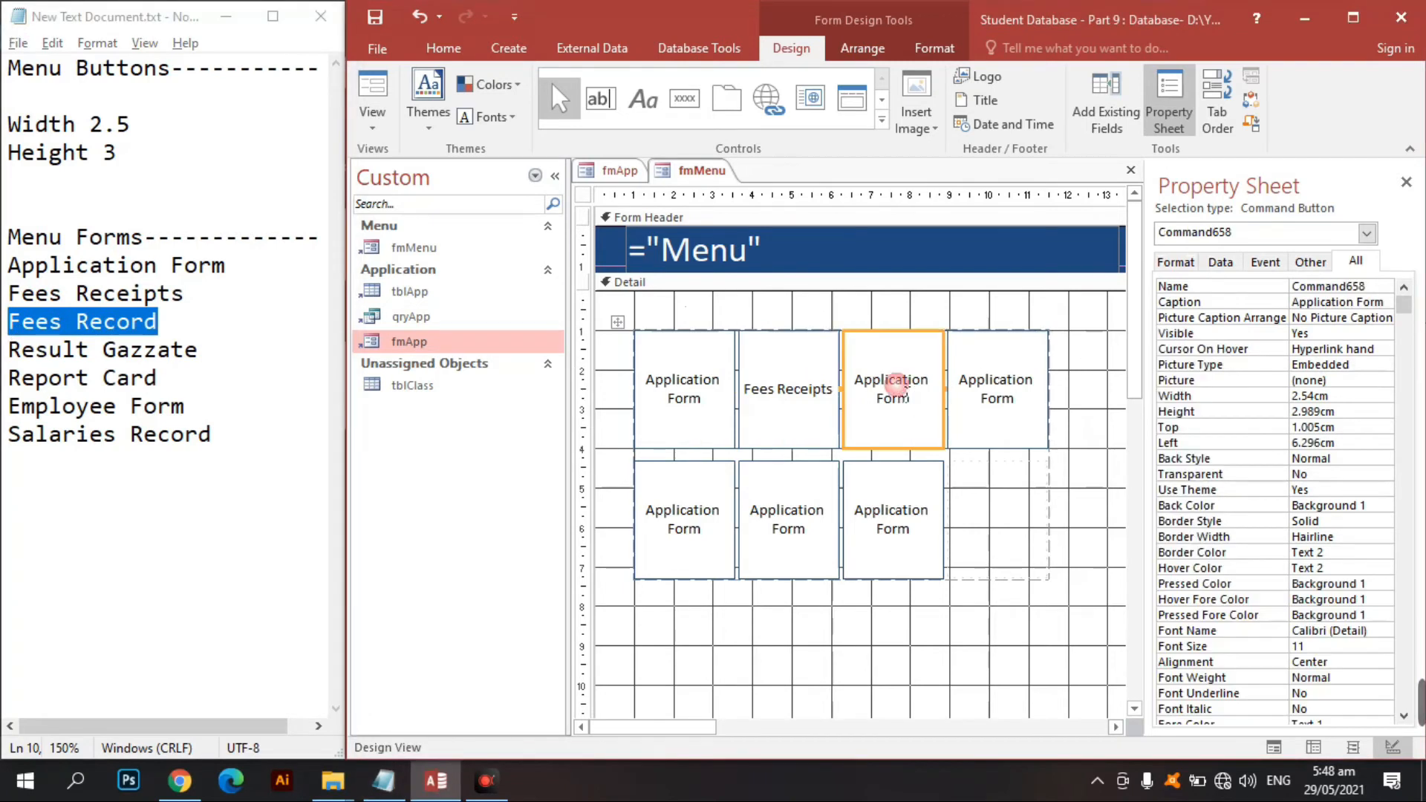
left_click(1244, 286)
type("c")
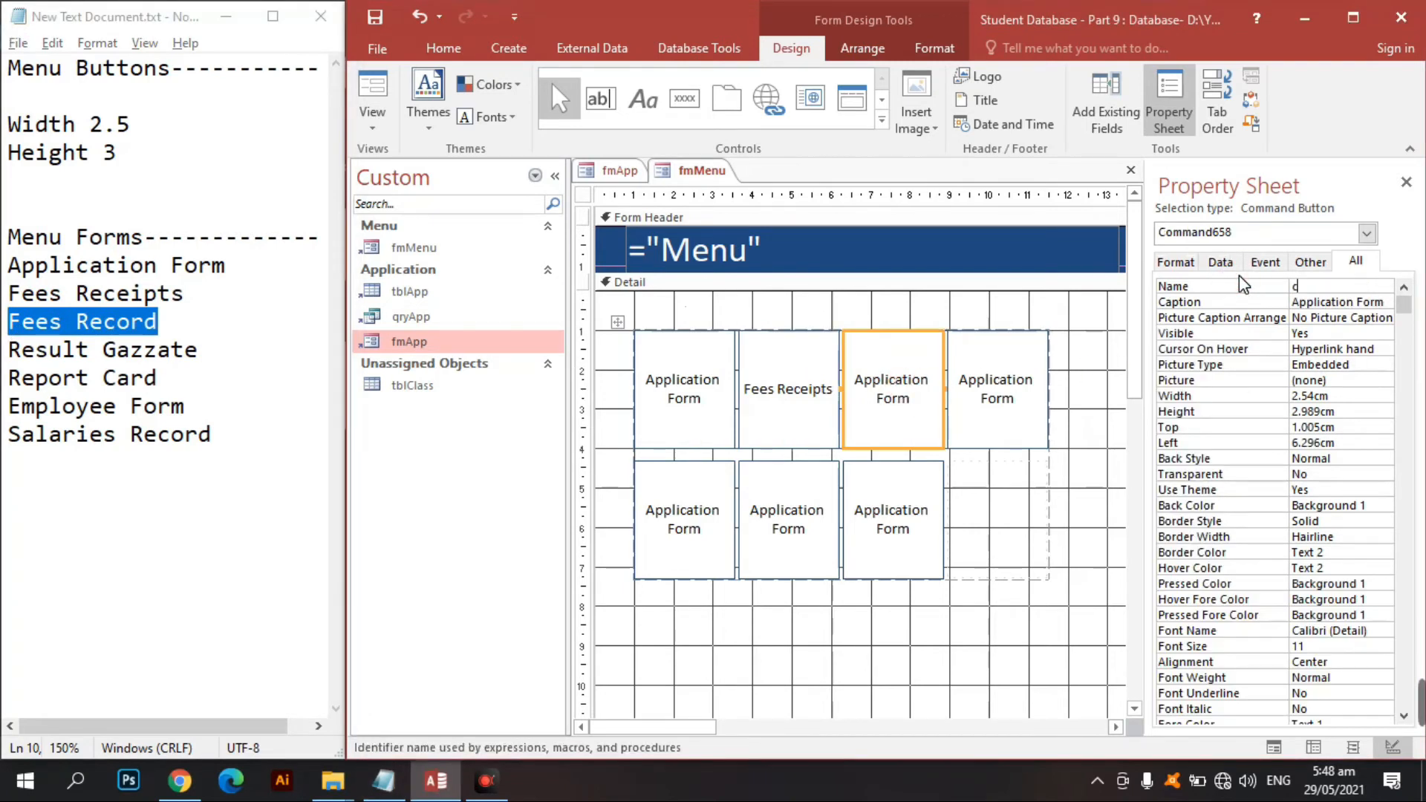
type("md")
key("ctrl+v")
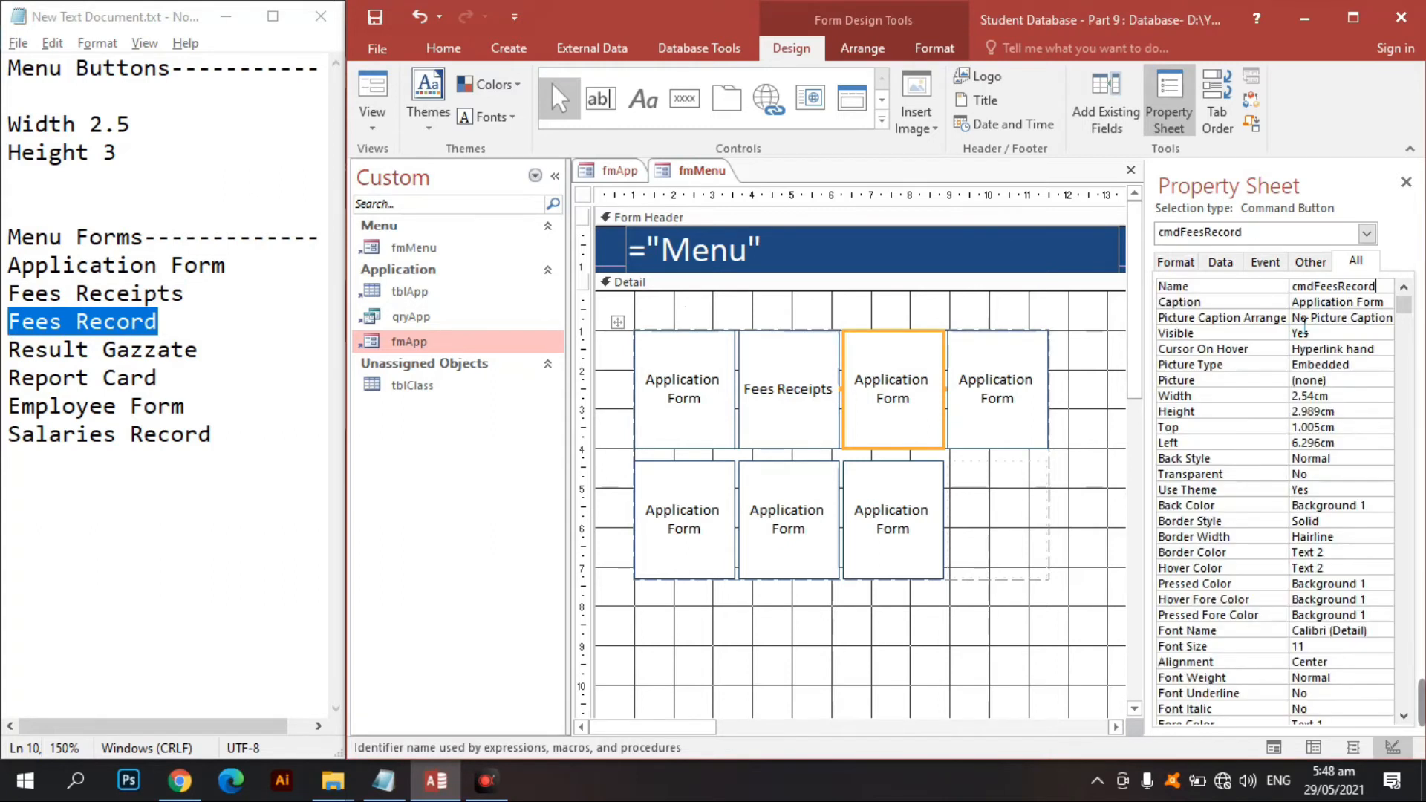
left_click(1226, 301)
key("ctrl+v")
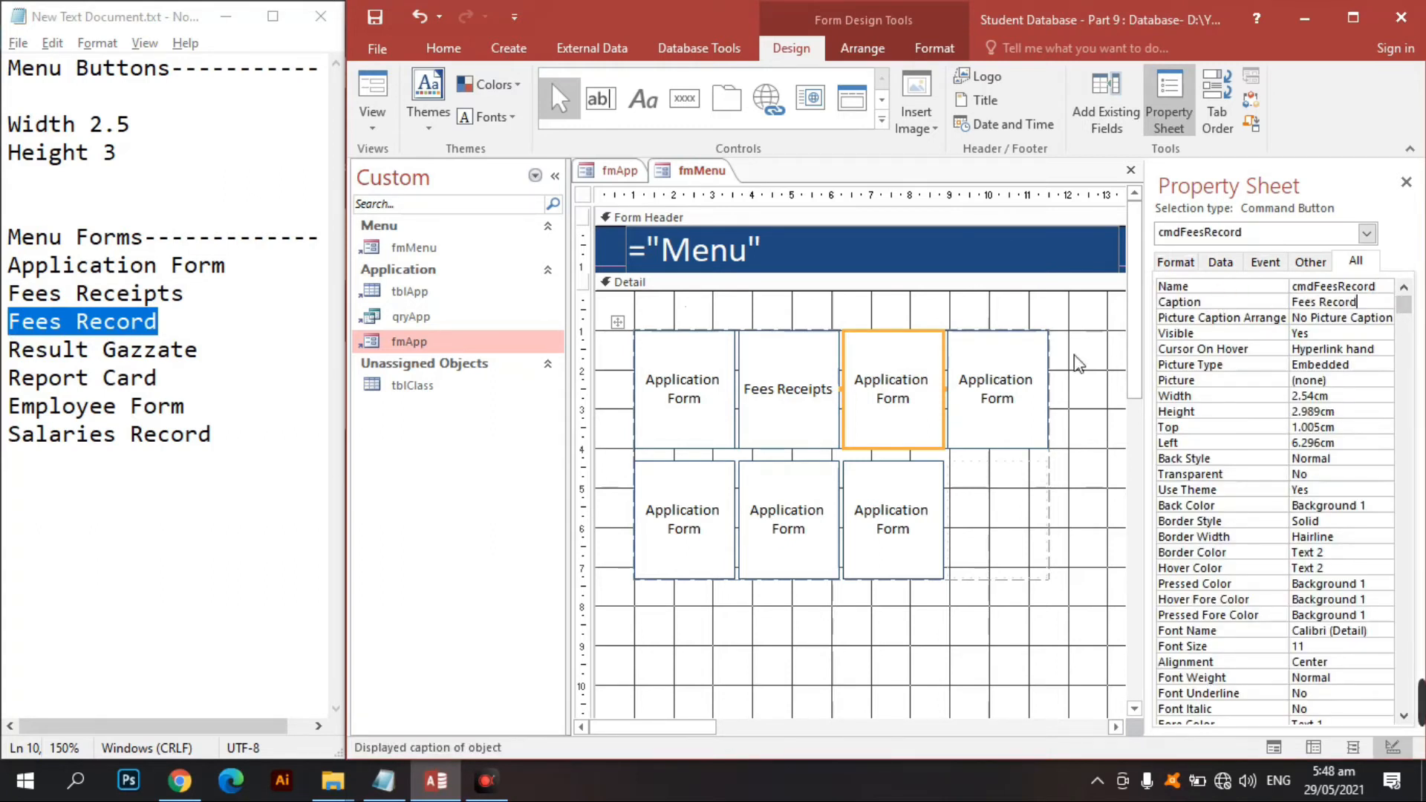
key("Return")
Step: Name the last button in the upper row cmdResultGazzate and set its caption to Result Gazzate from the notes
left_click(999, 398)
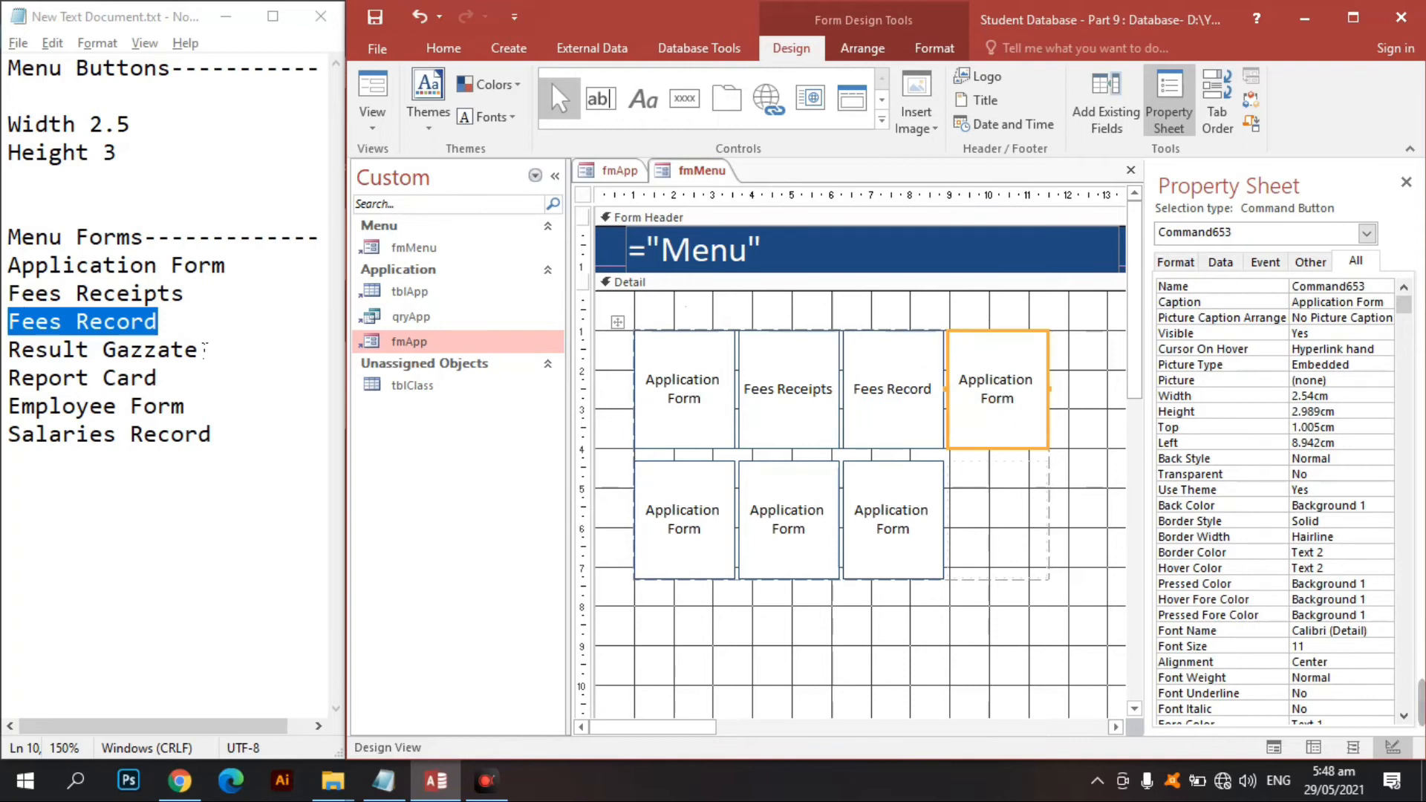
left_click_drag(199, 350, 9, 350)
key("ctrl+c")
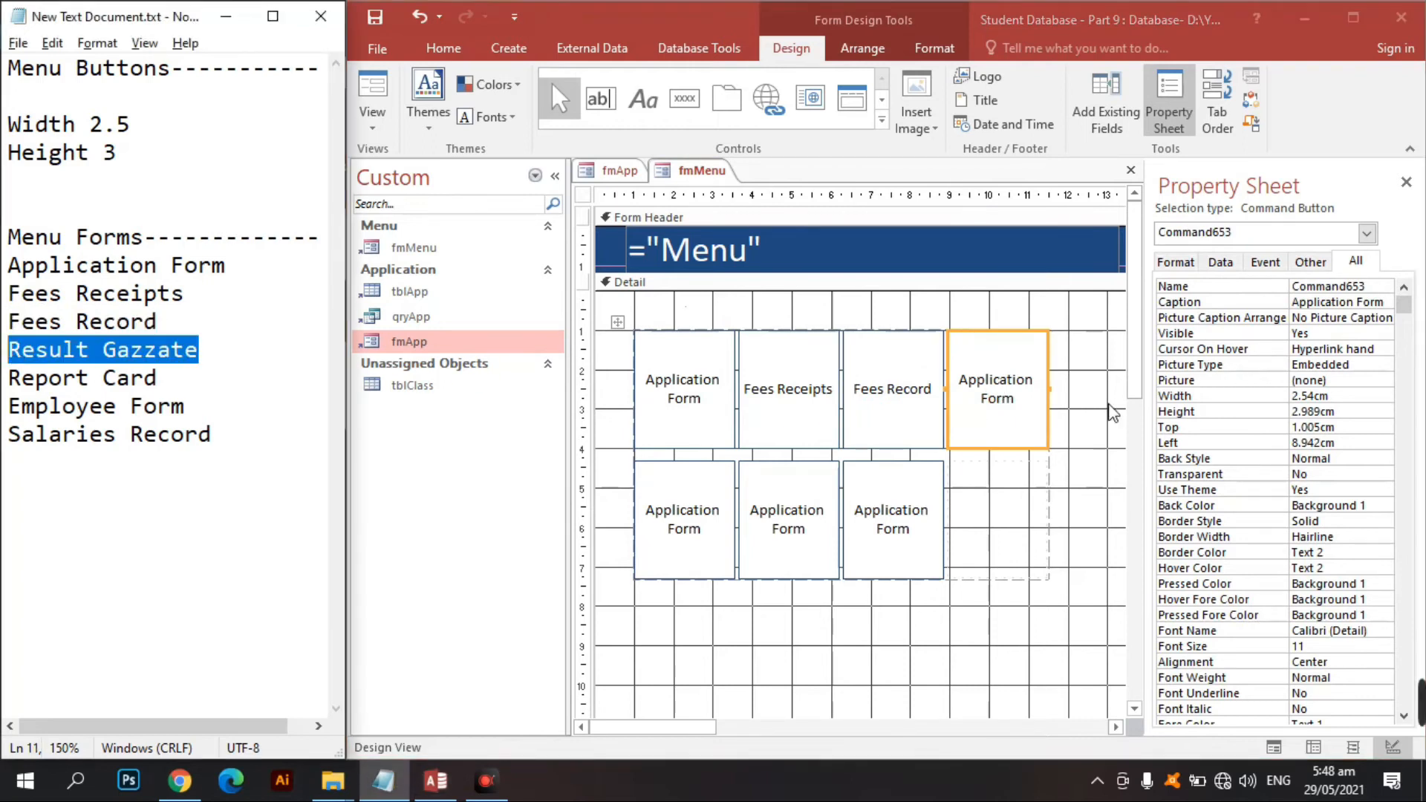
left_click(1044, 381)
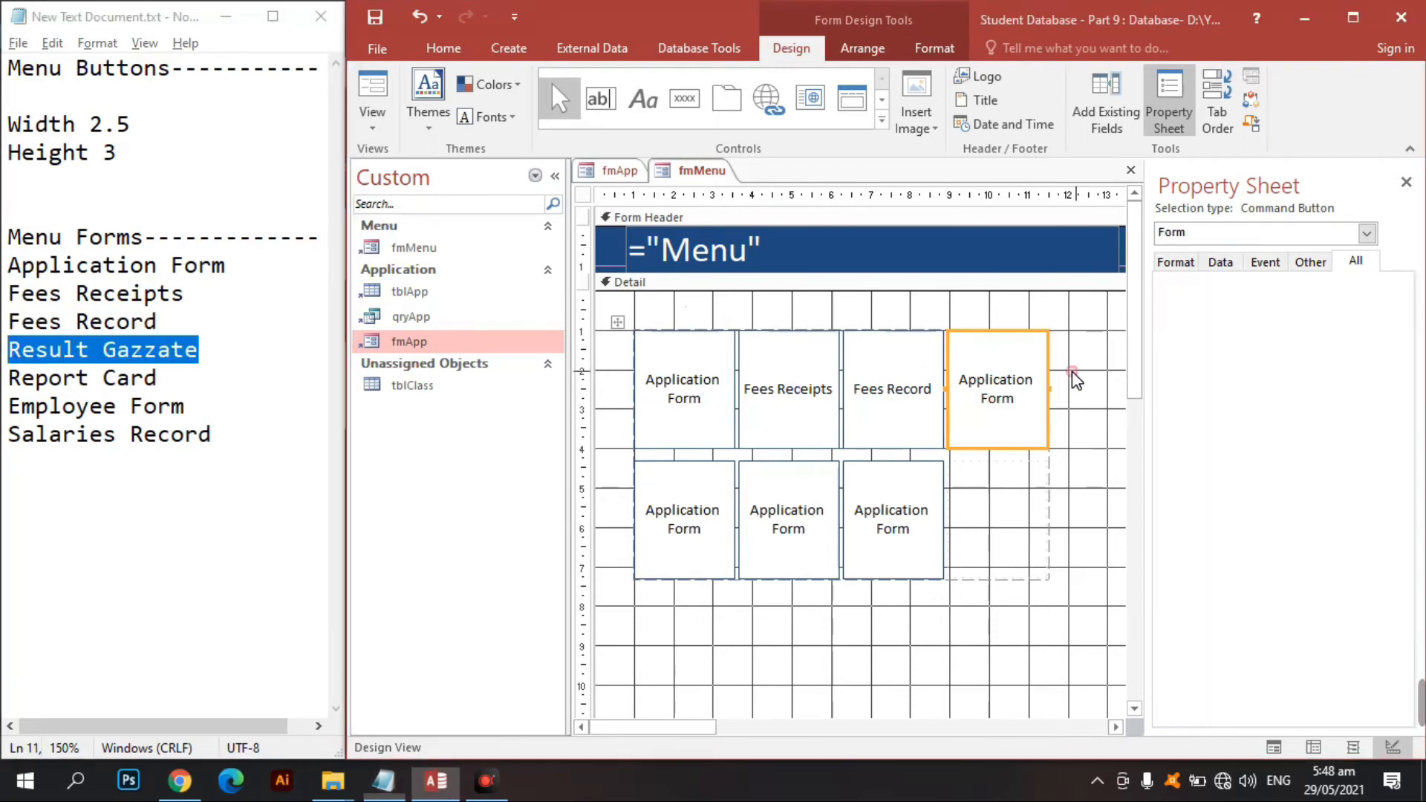
left_click_drag(1386, 302, 1329, 304)
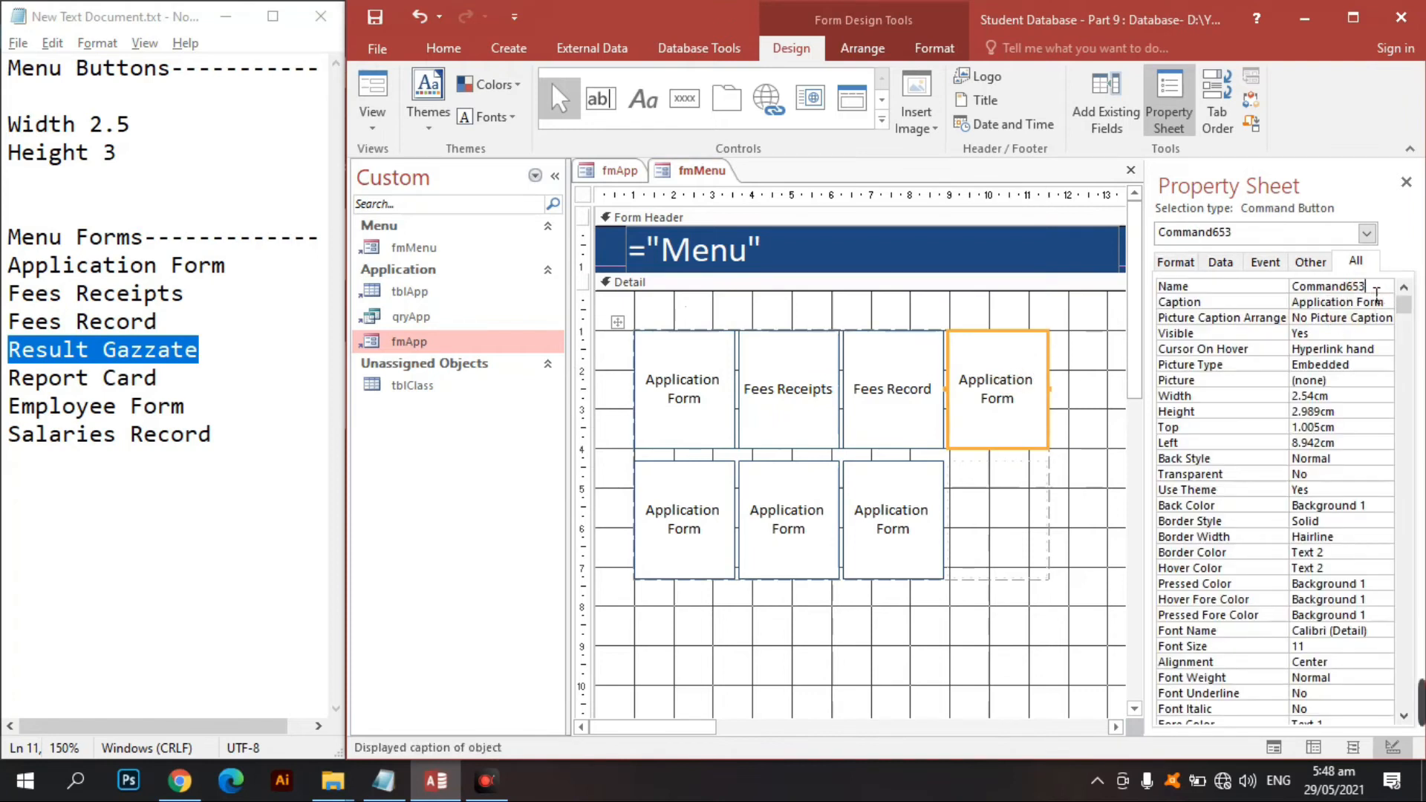
left_click(1240, 286)
type("cmd")
key("ctrl+v")
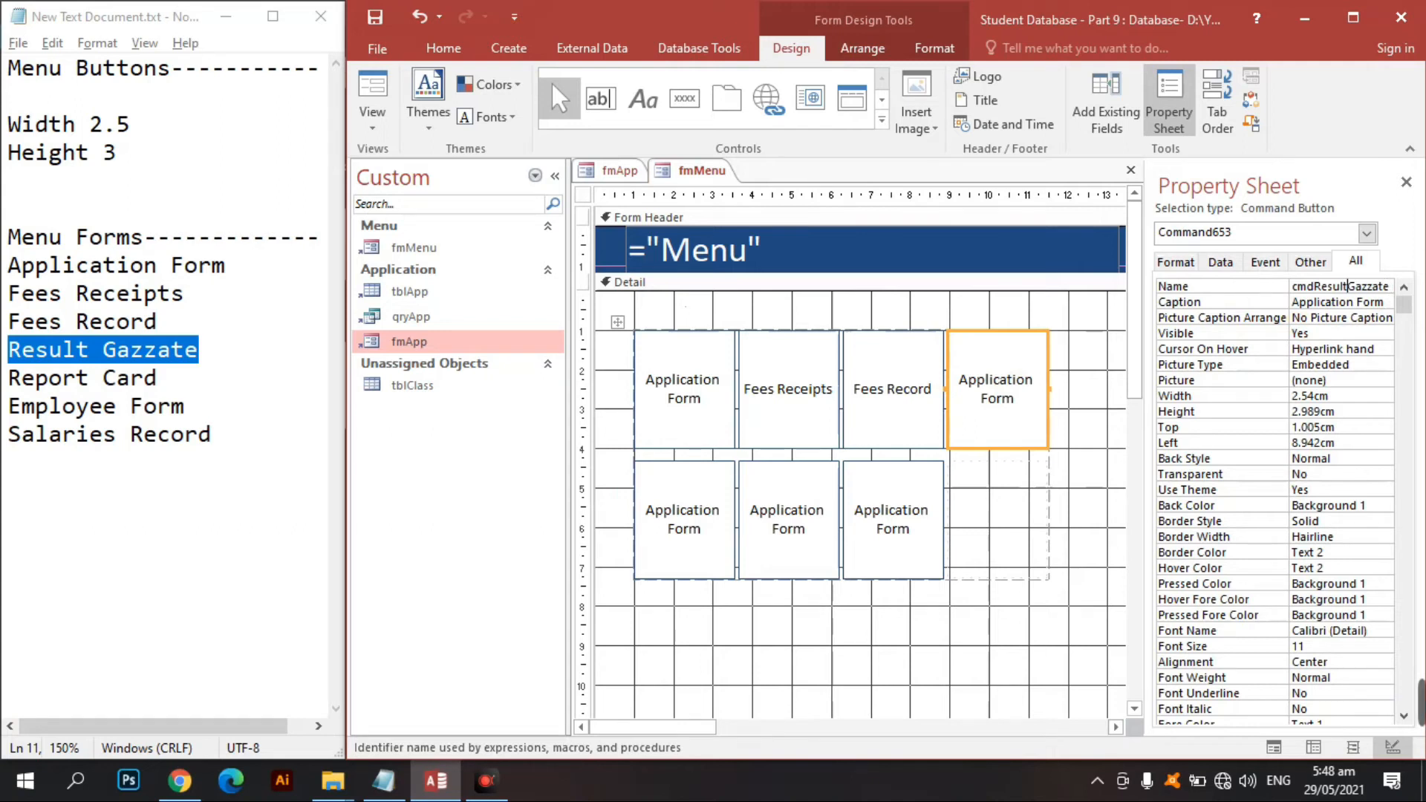
left_click_drag(1366, 288, 1294, 297)
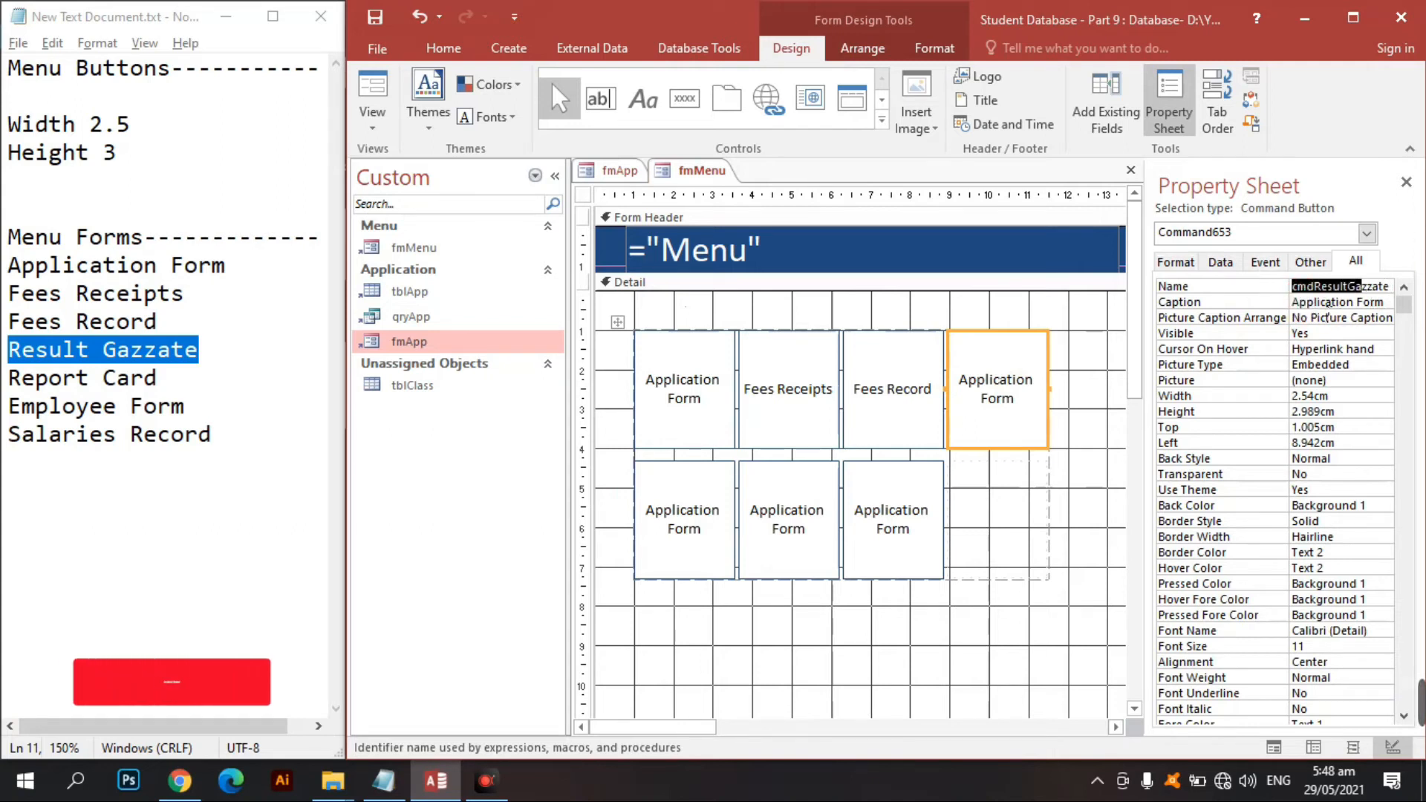
left_click_drag(1385, 302, 1116, 351)
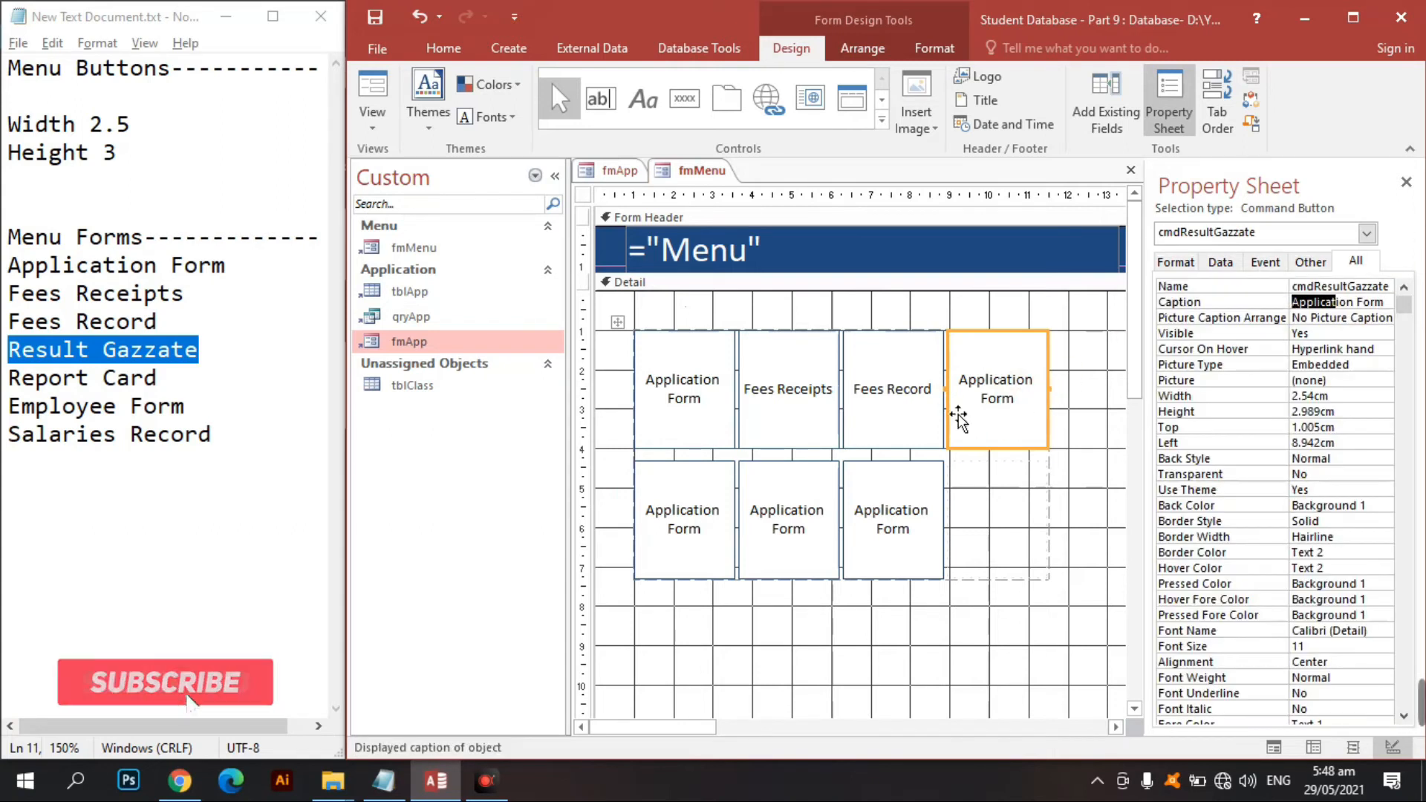
left_click_drag(1391, 312, 1388, 304)
key("ctrl+v")
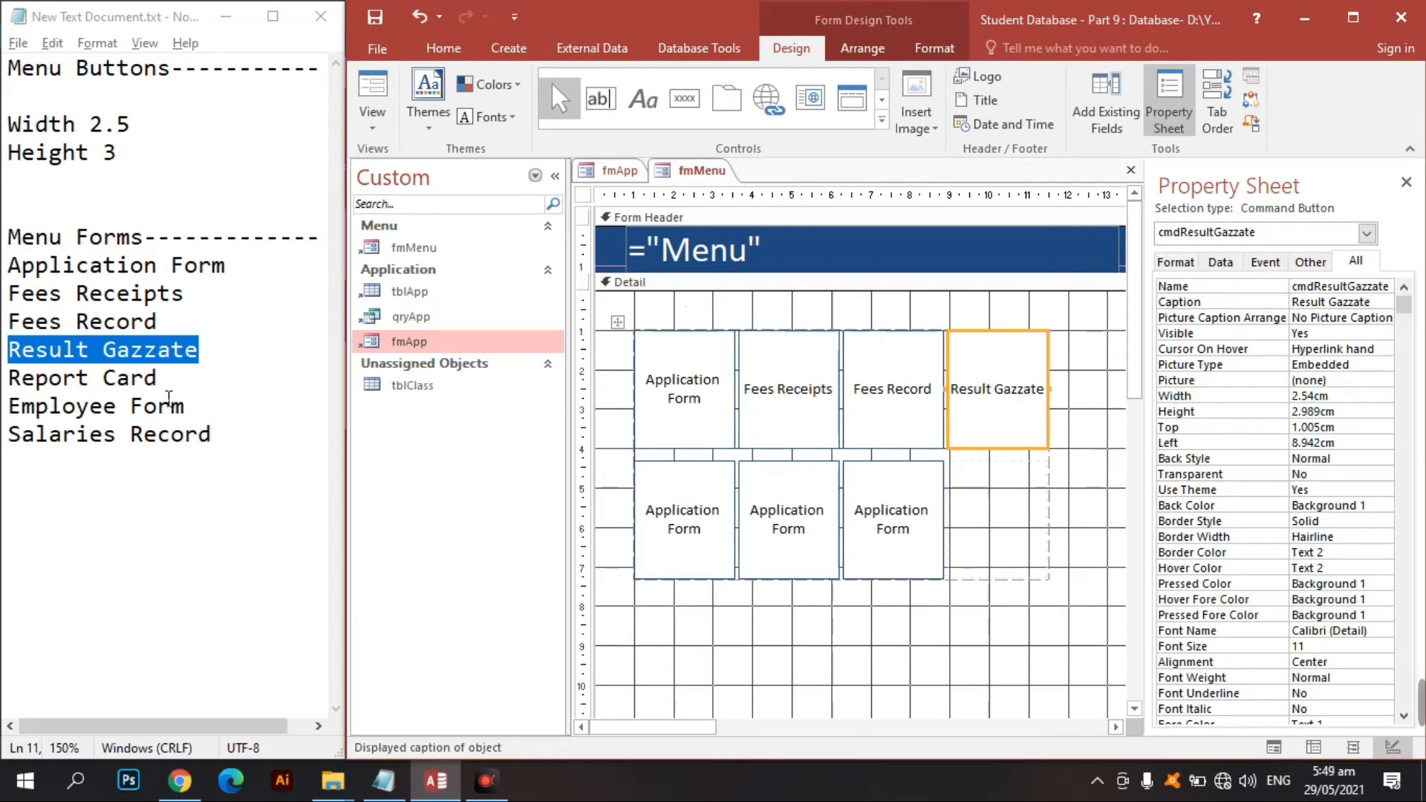
Step: Name the first button in the lower row cmdReportCard and set its caption to Report Card from the notes
left_click_drag(165, 385, 9, 378)
key("ctrl+c")
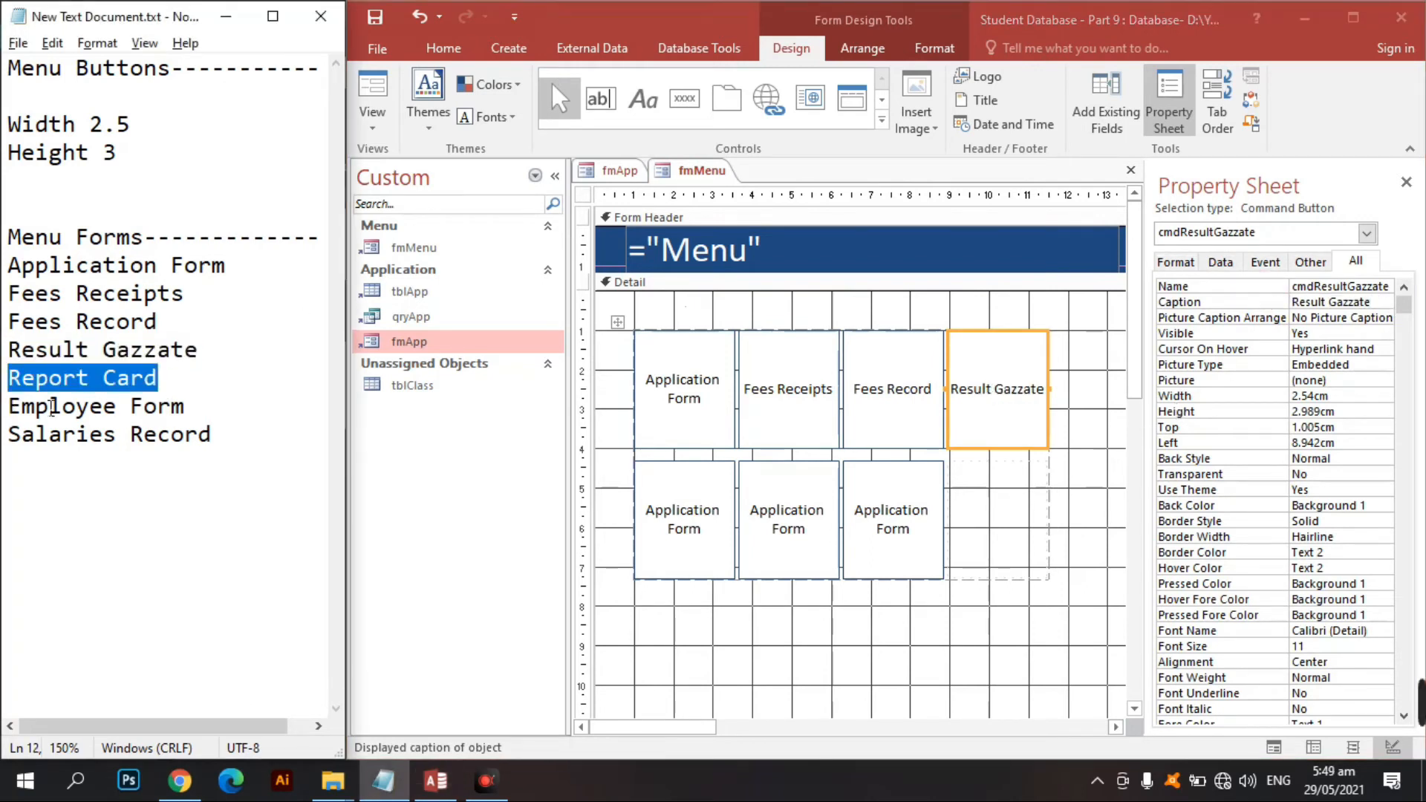
left_click(999, 639)
left_click(664, 513)
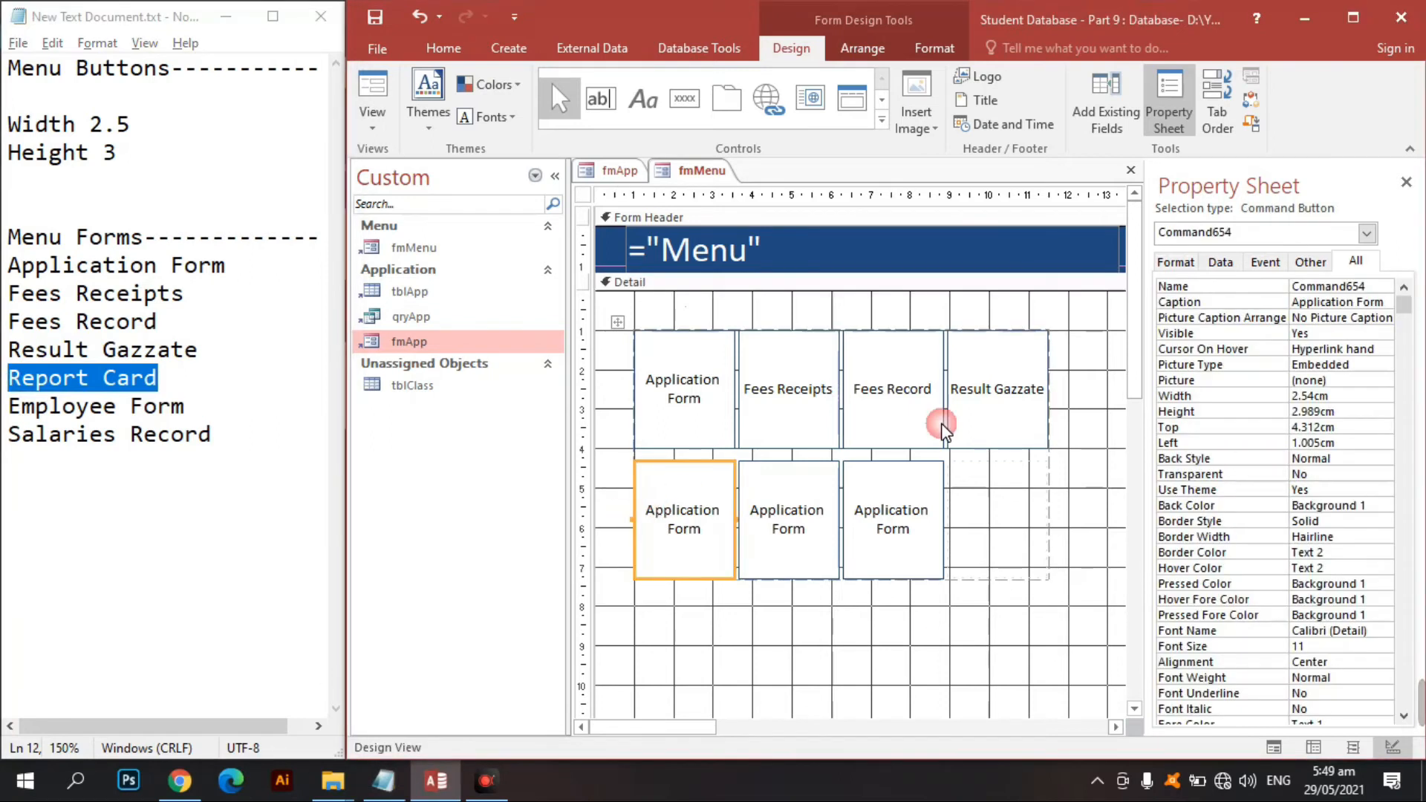
left_click(1238, 290)
type("cmd")
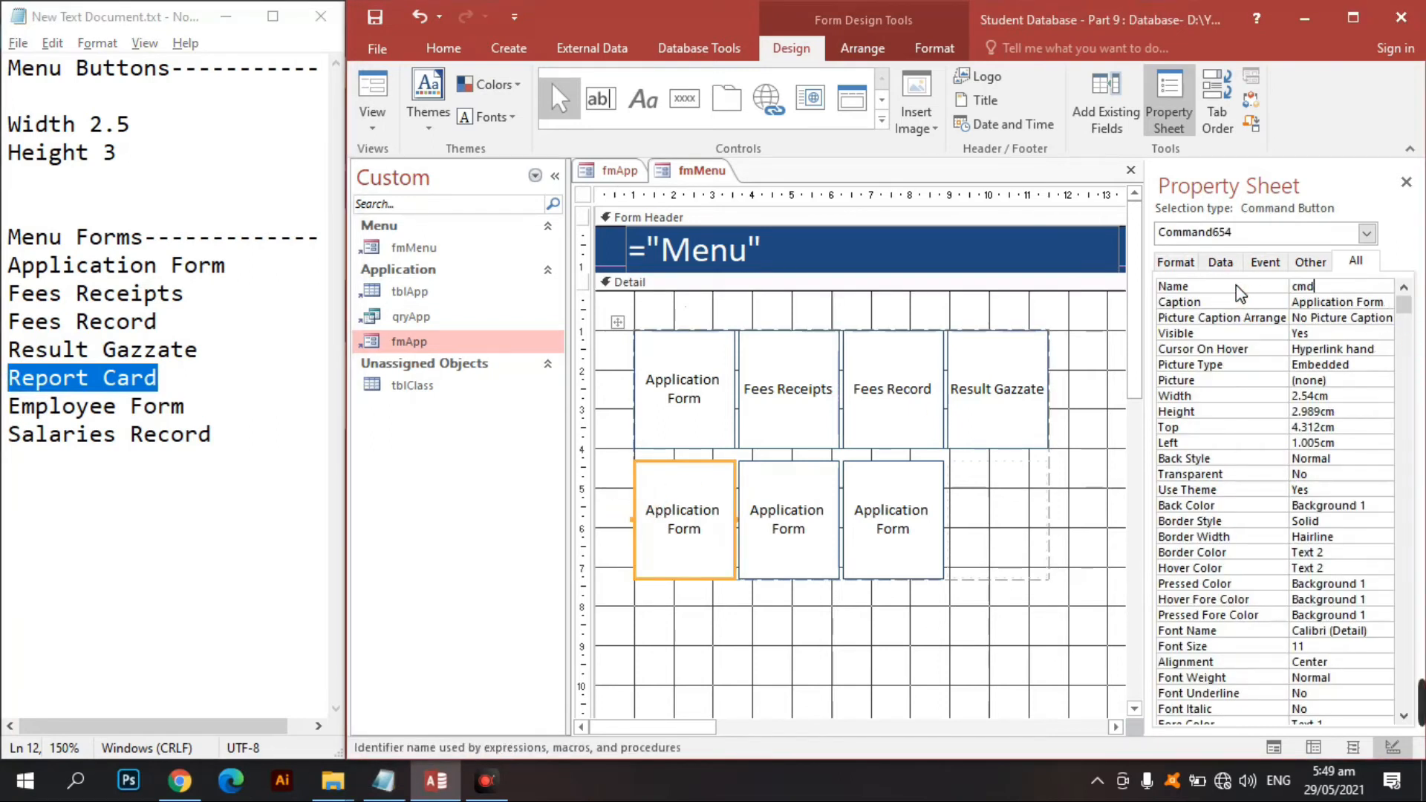
key("ctrl+v")
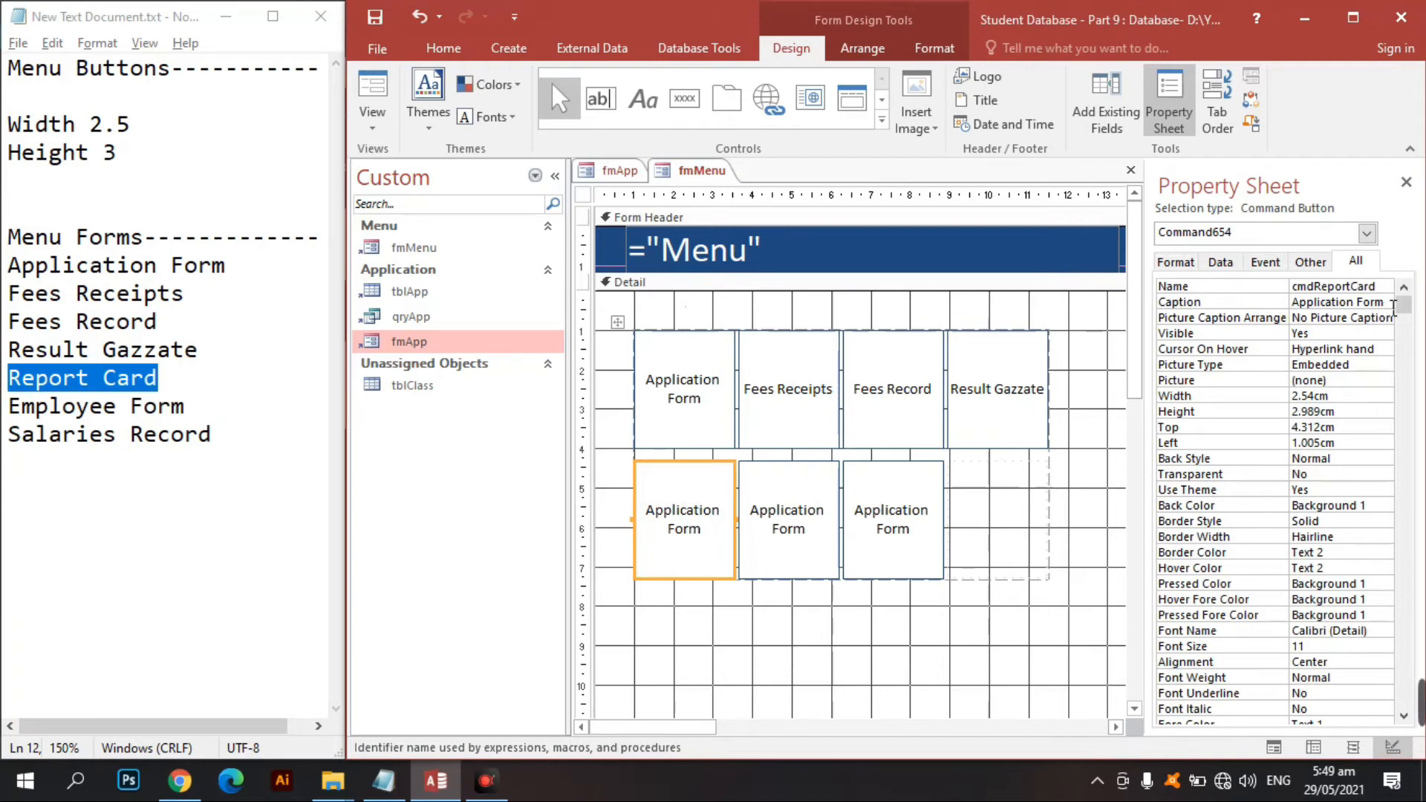
key("Return")
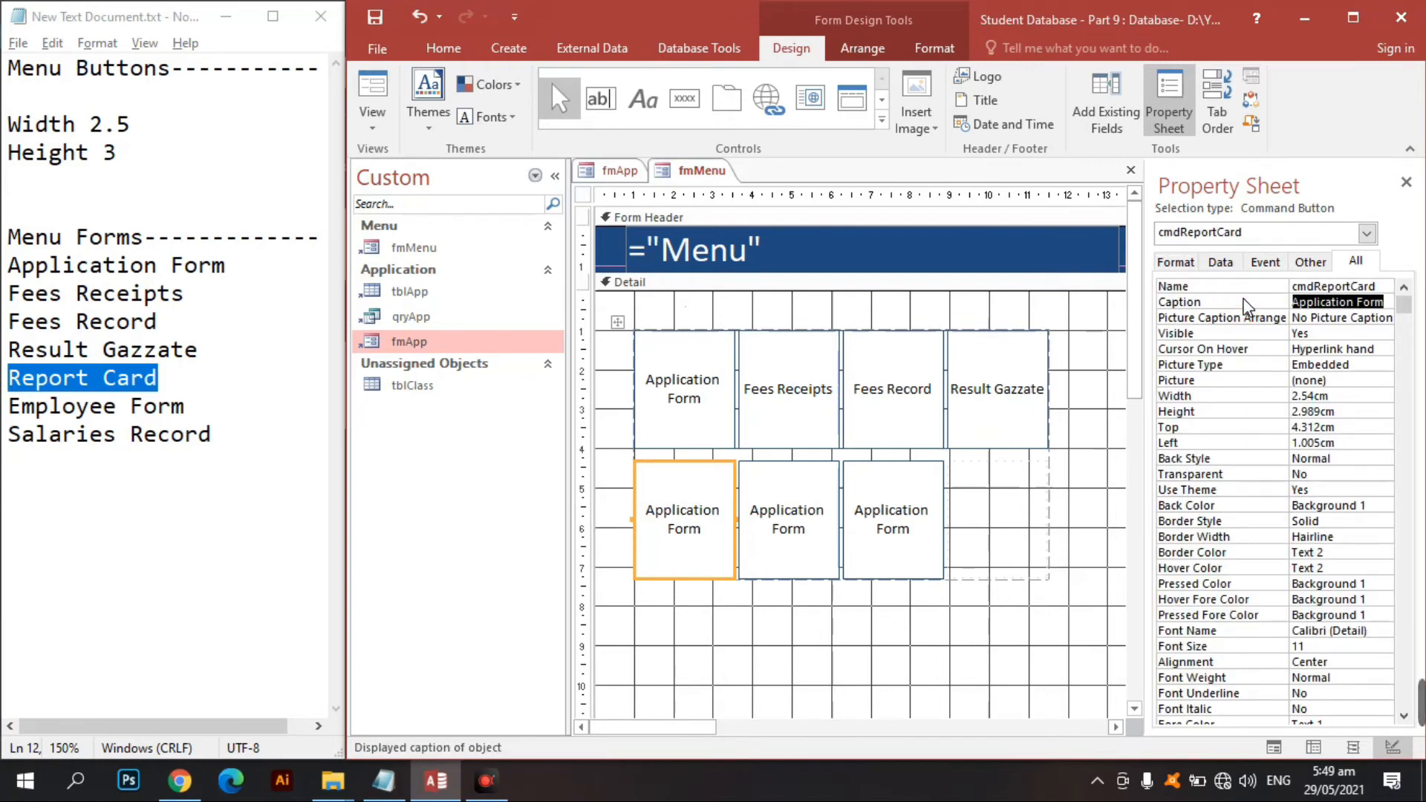
key("ctrl+v")
key("Return")
Step: Name the second button in the lower row cmdEmployeeForm and set its caption to Employee Form from the notes
left_click_drag(185, 407, 10, 408)
key("ctrl+c")
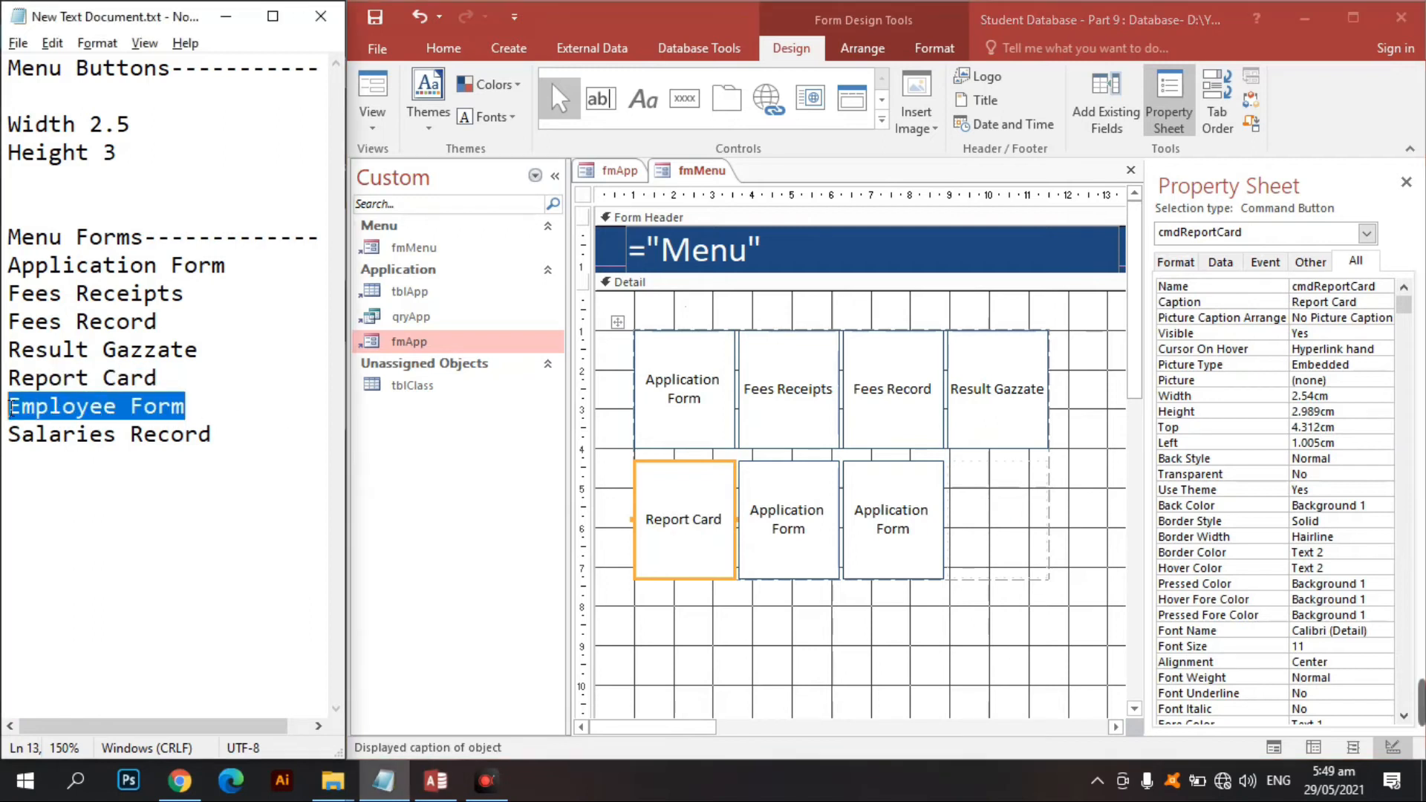
left_click(813, 535)
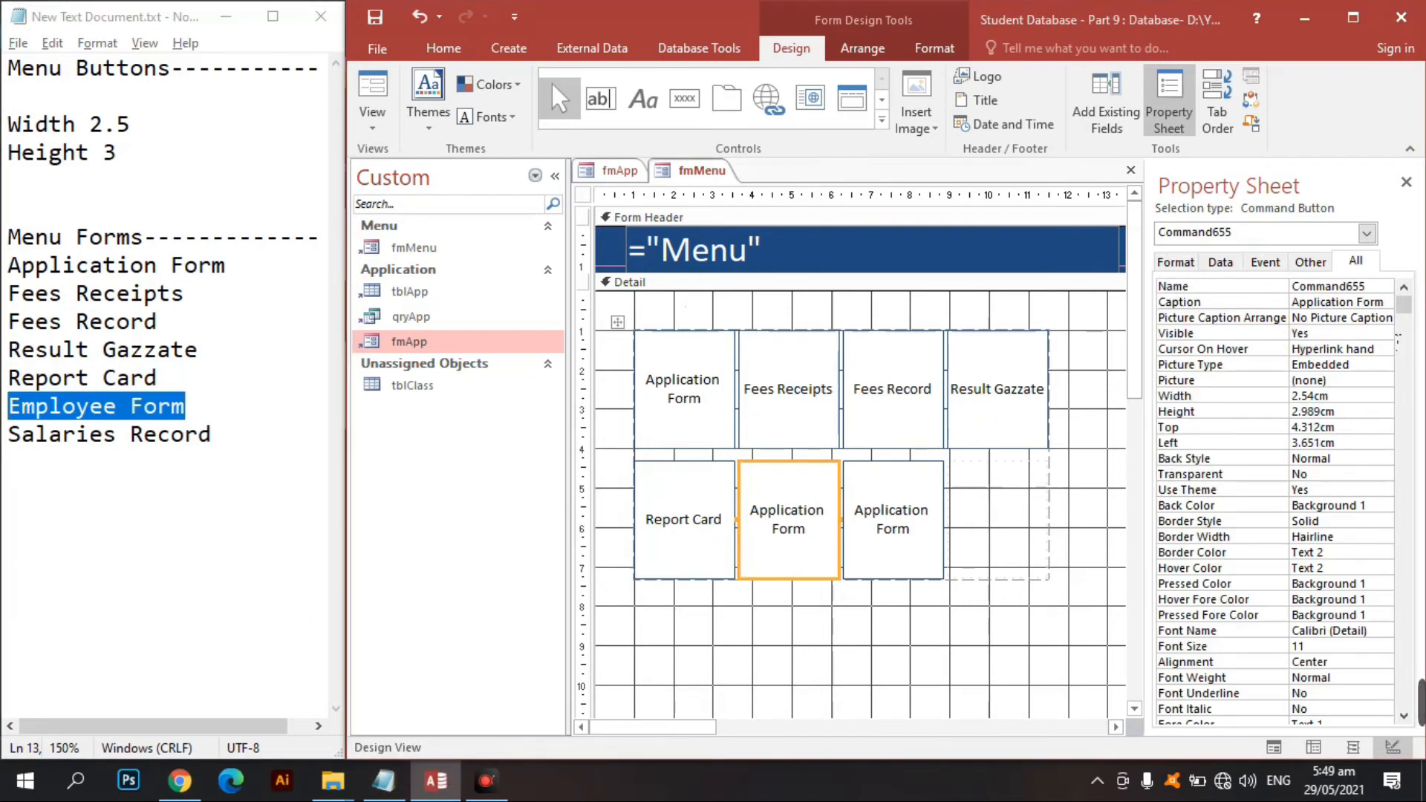
left_click(1262, 281)
type("c")
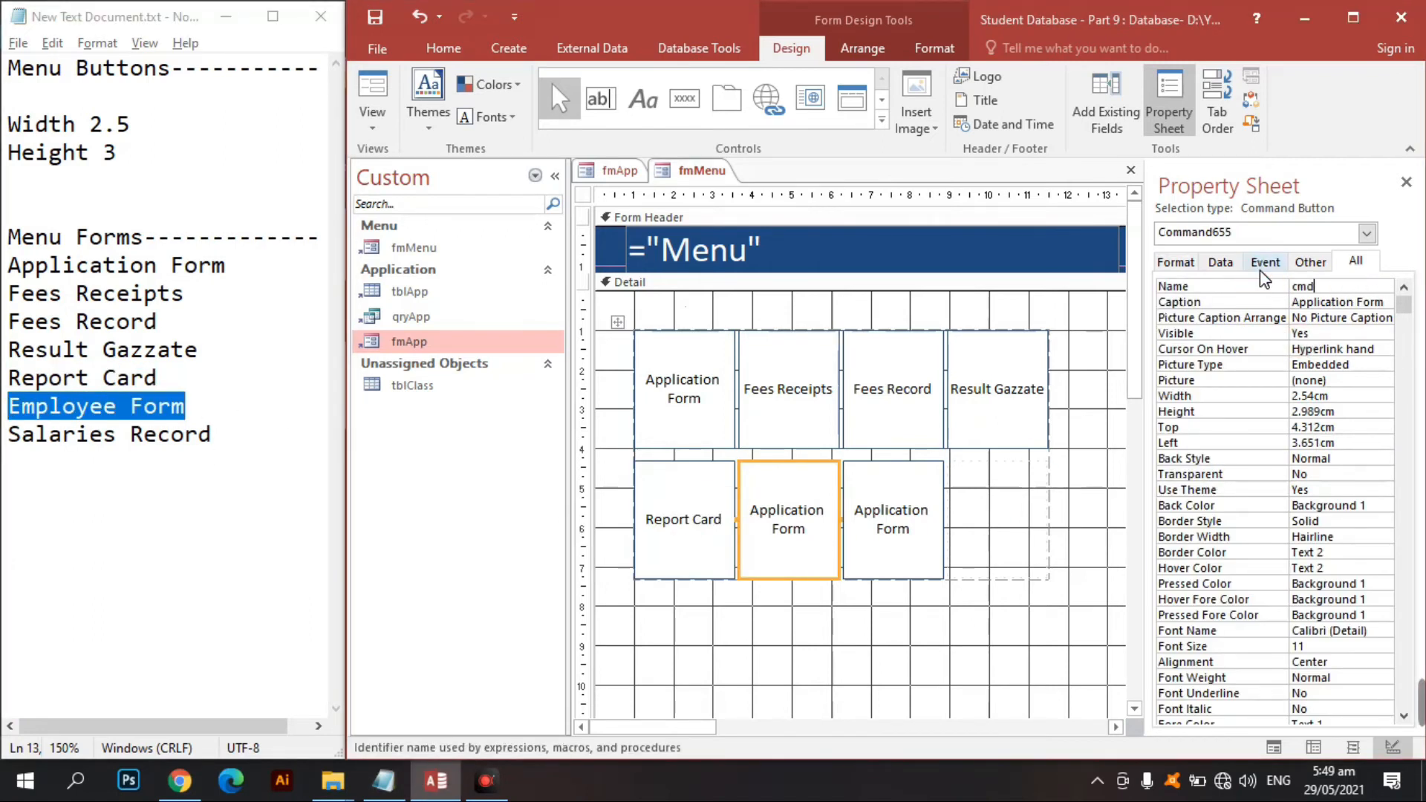
type("md")
key("ctrl+v")
key("Return")
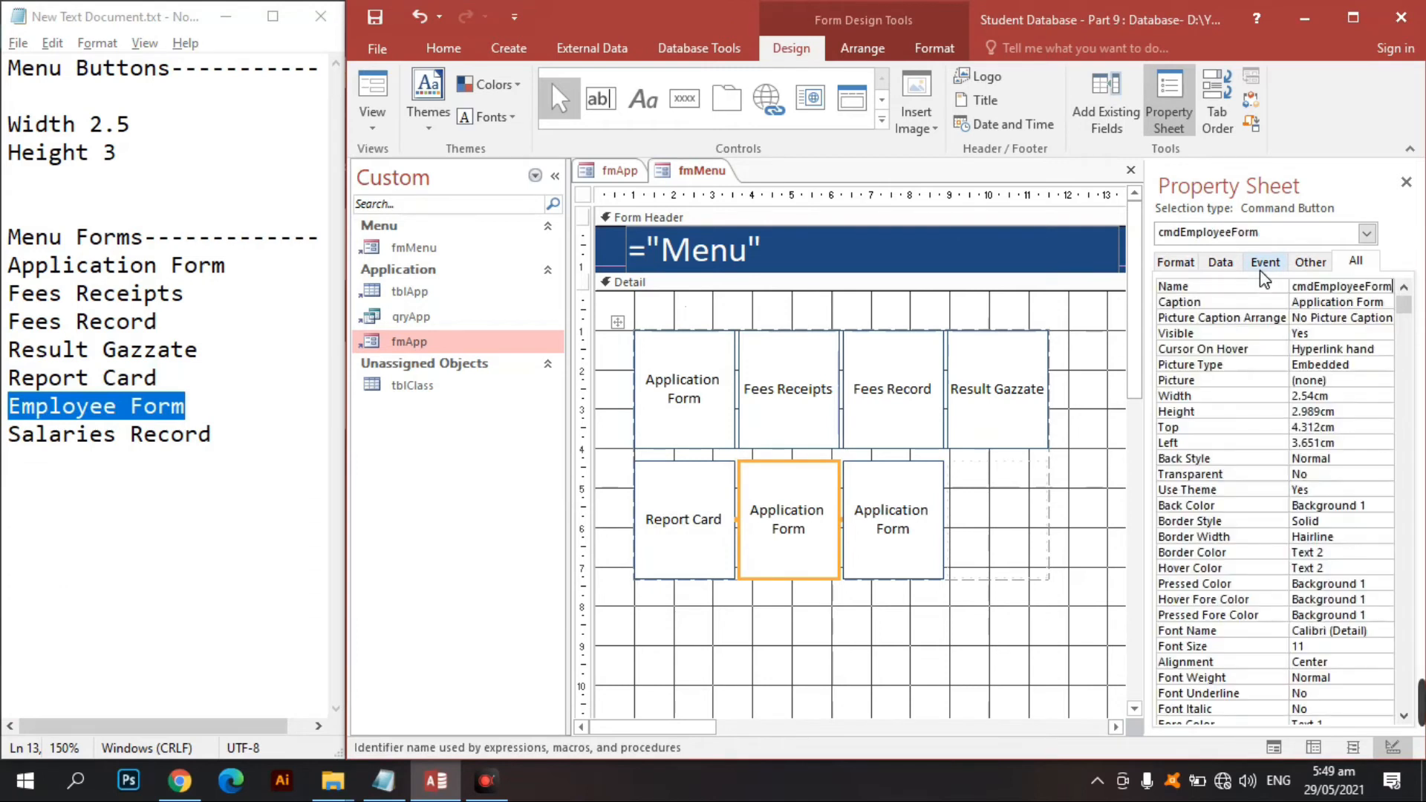
left_click_drag(1396, 307, 1250, 308)
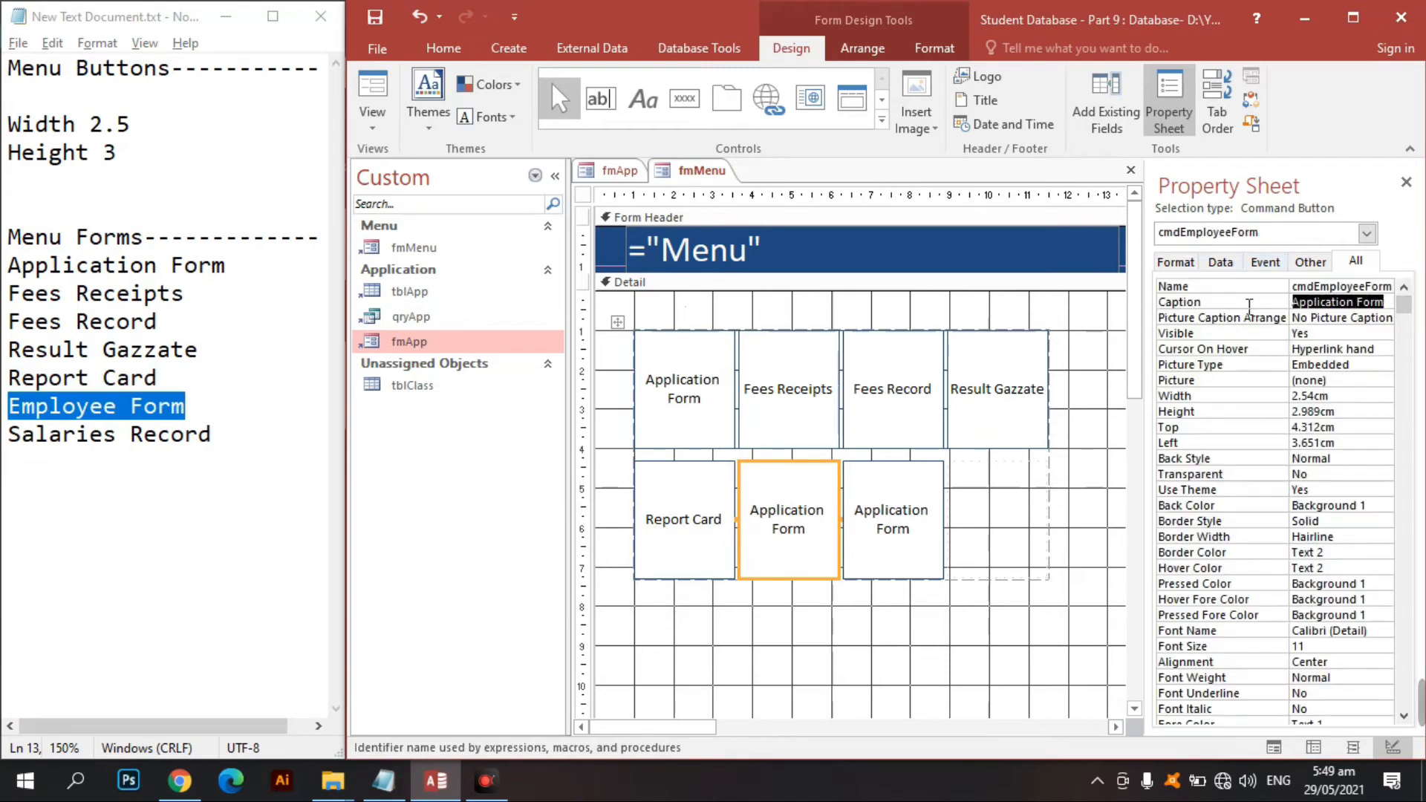
key("ctrl+v")
left_click(1241, 304)
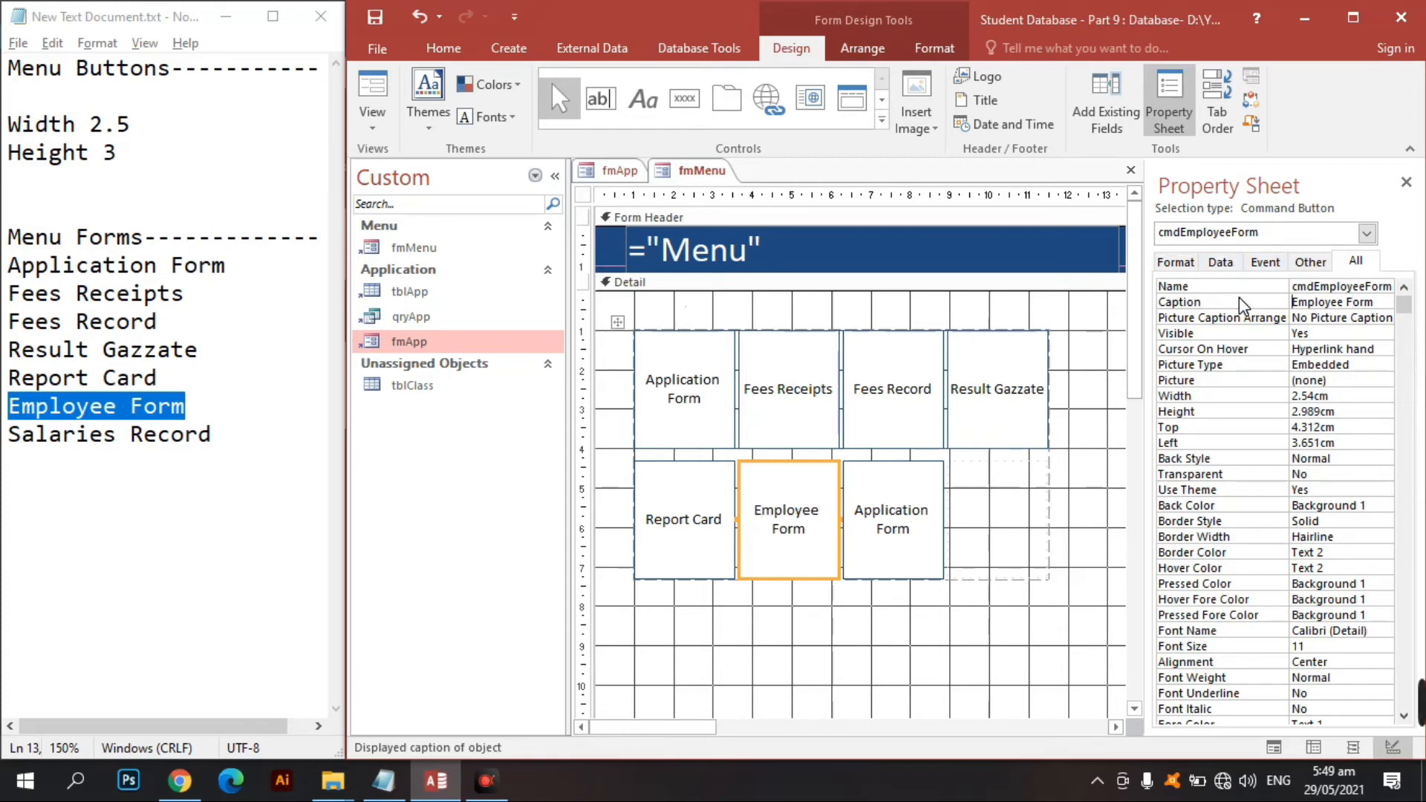
Step: Name the third button in the lower row cmdSalariesRecord and set its caption to Salaries Record from the notes
left_click(928, 506)
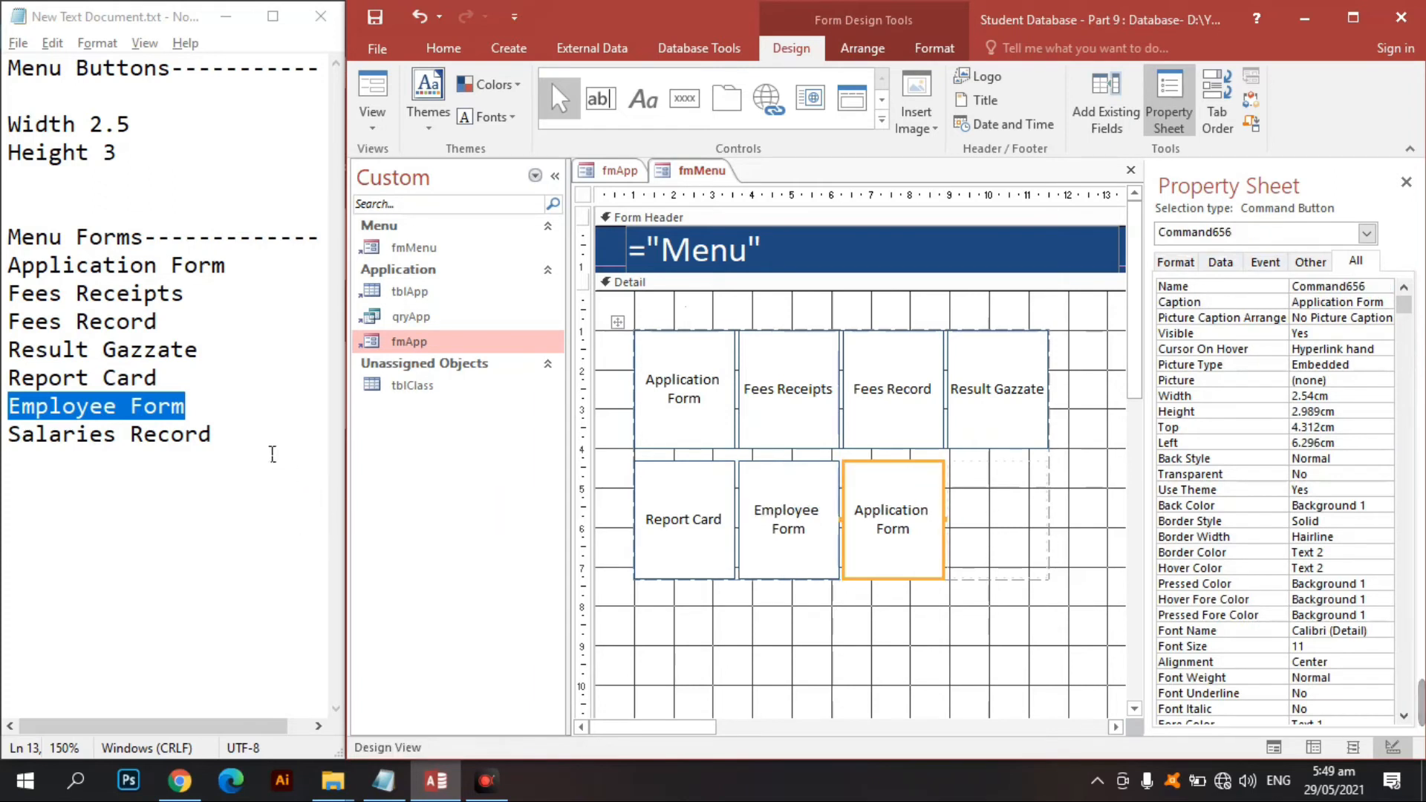
left_click_drag(272, 454, 12, 444)
left_click(869, 704)
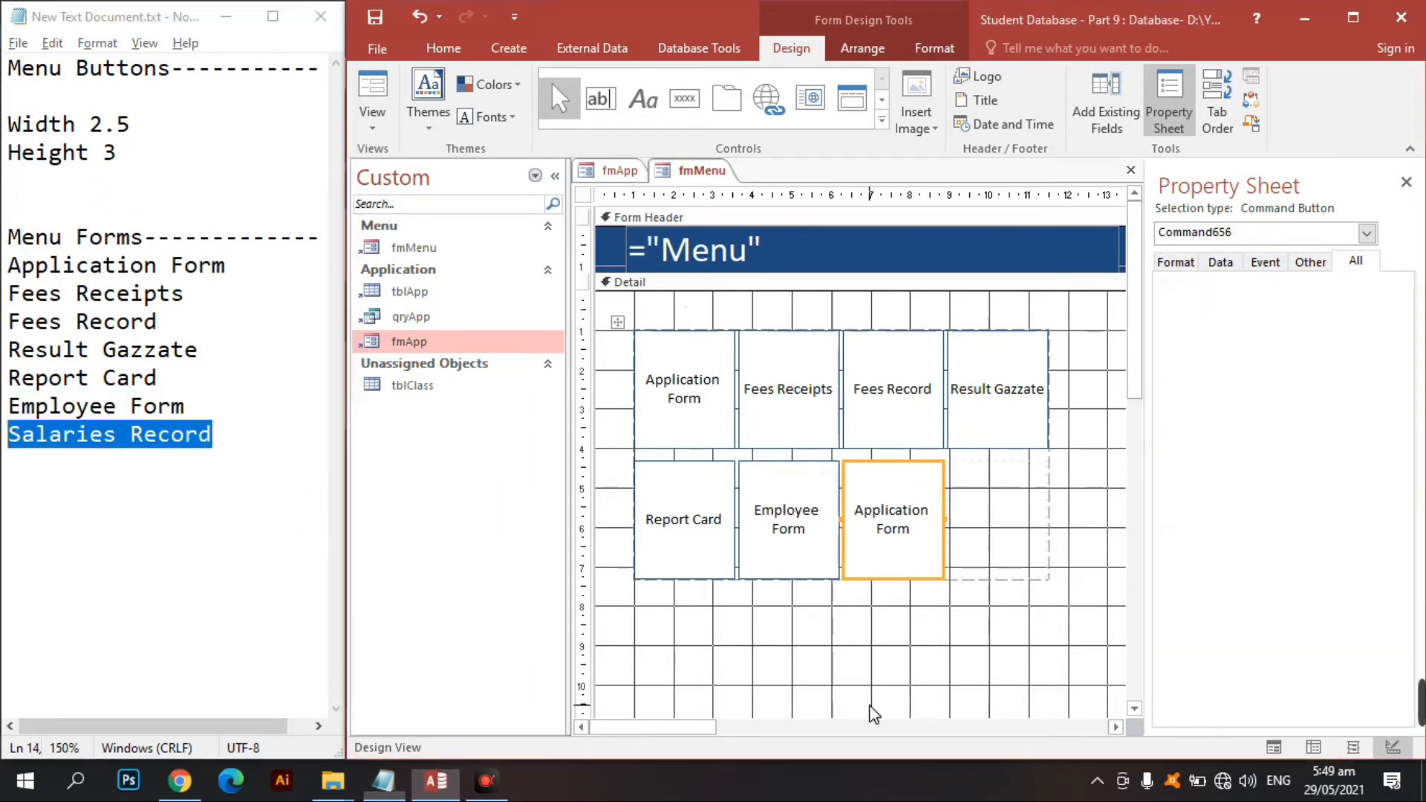
left_click(915, 523)
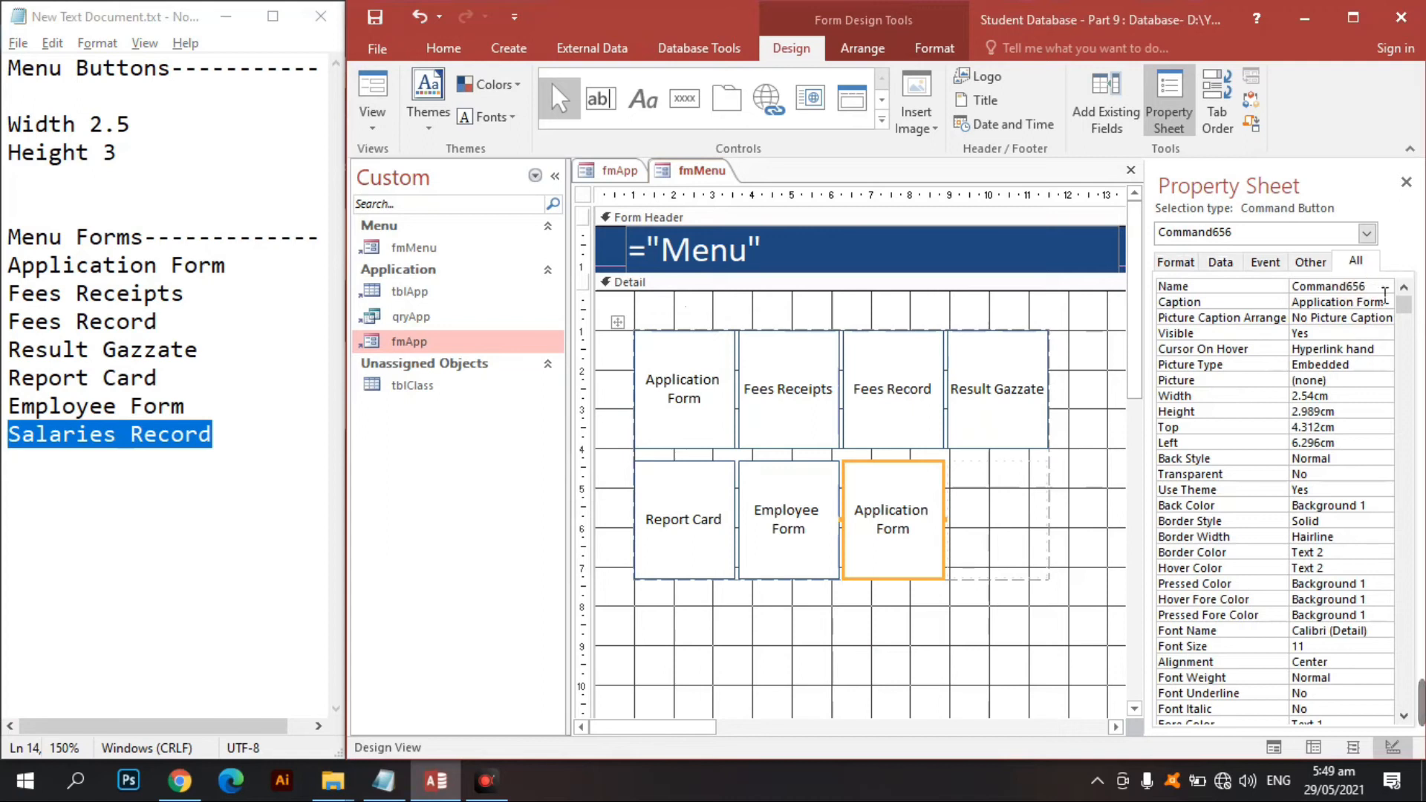
left_click(1260, 288)
type("cm")
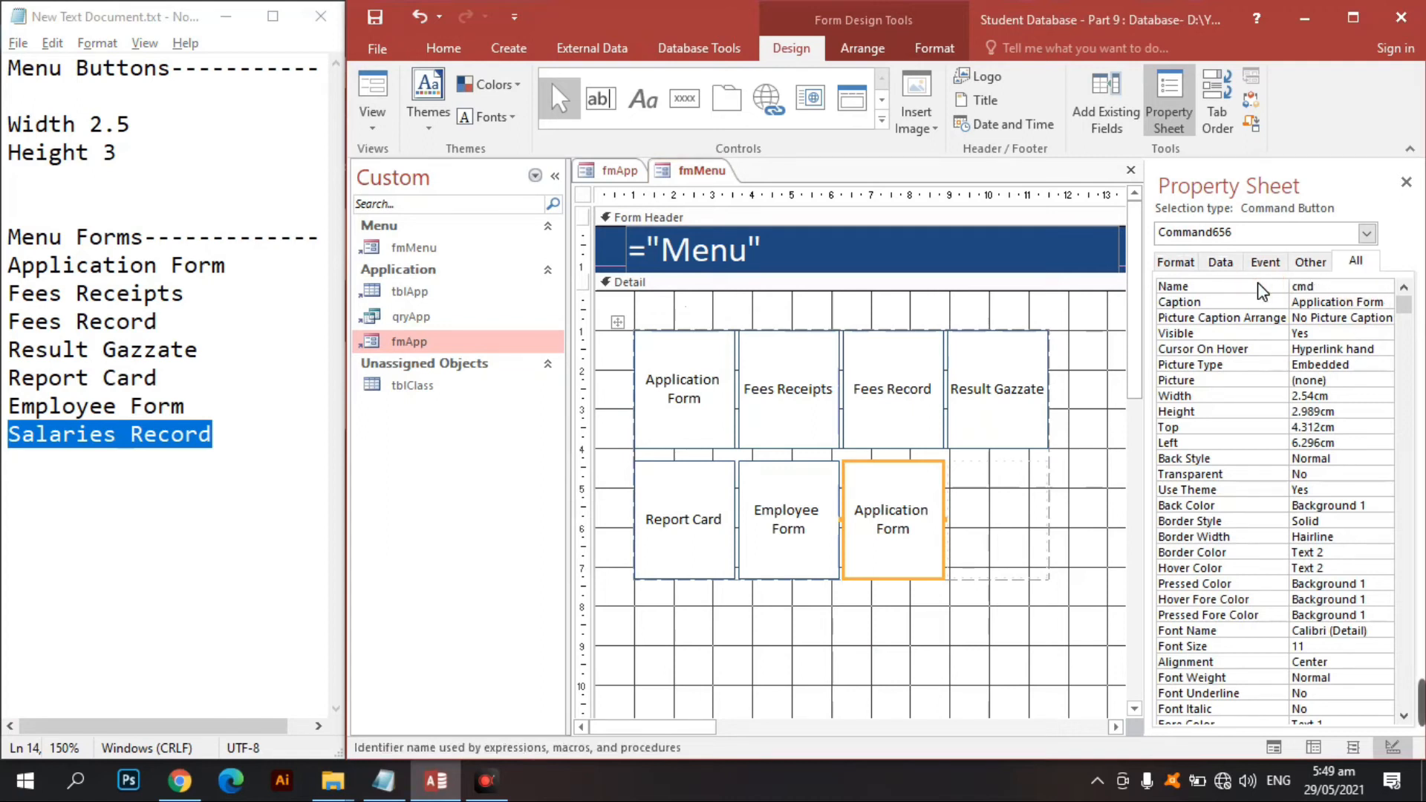
type("d")
type("Salaries Record")
left_click(1255, 304)
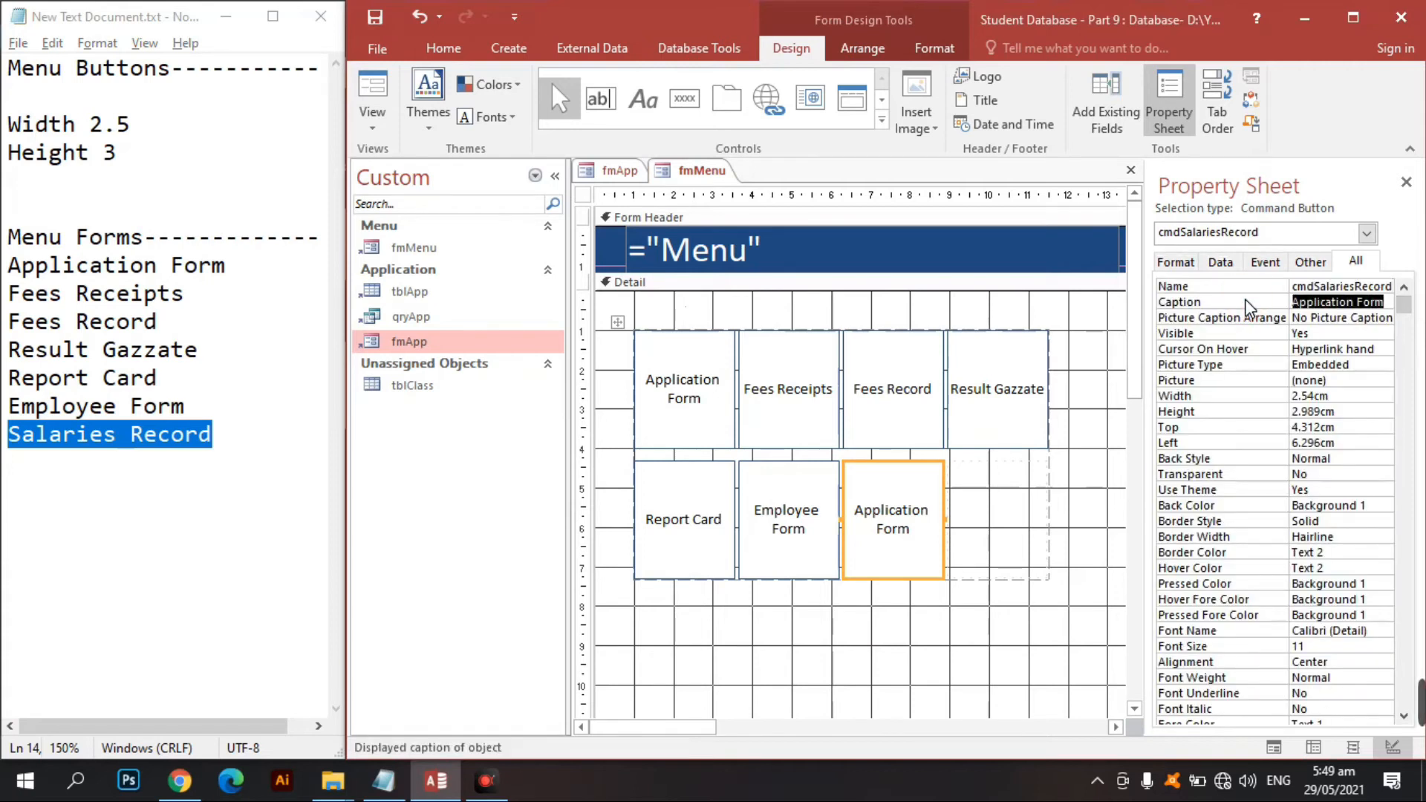
type("Salaries Record")
left_click(969, 629)
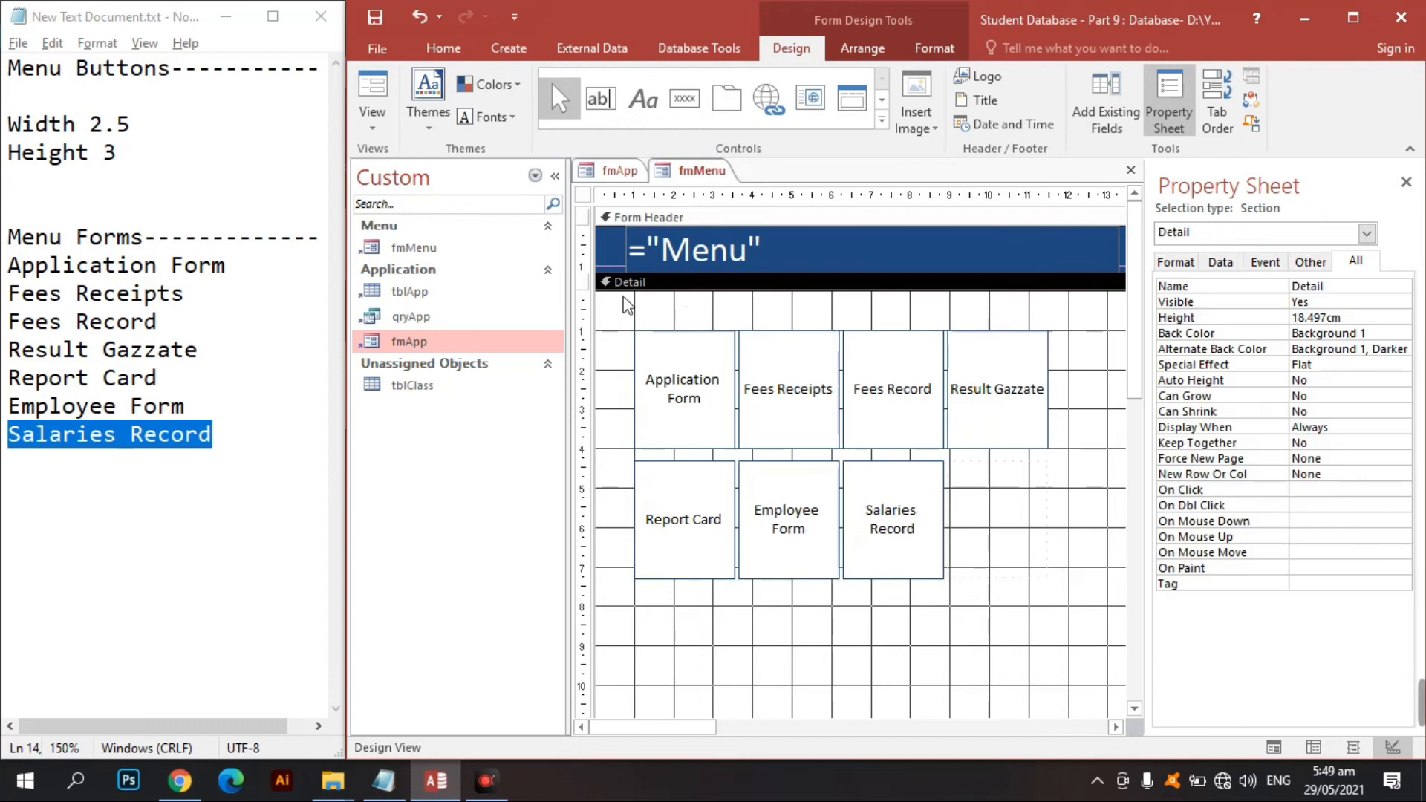
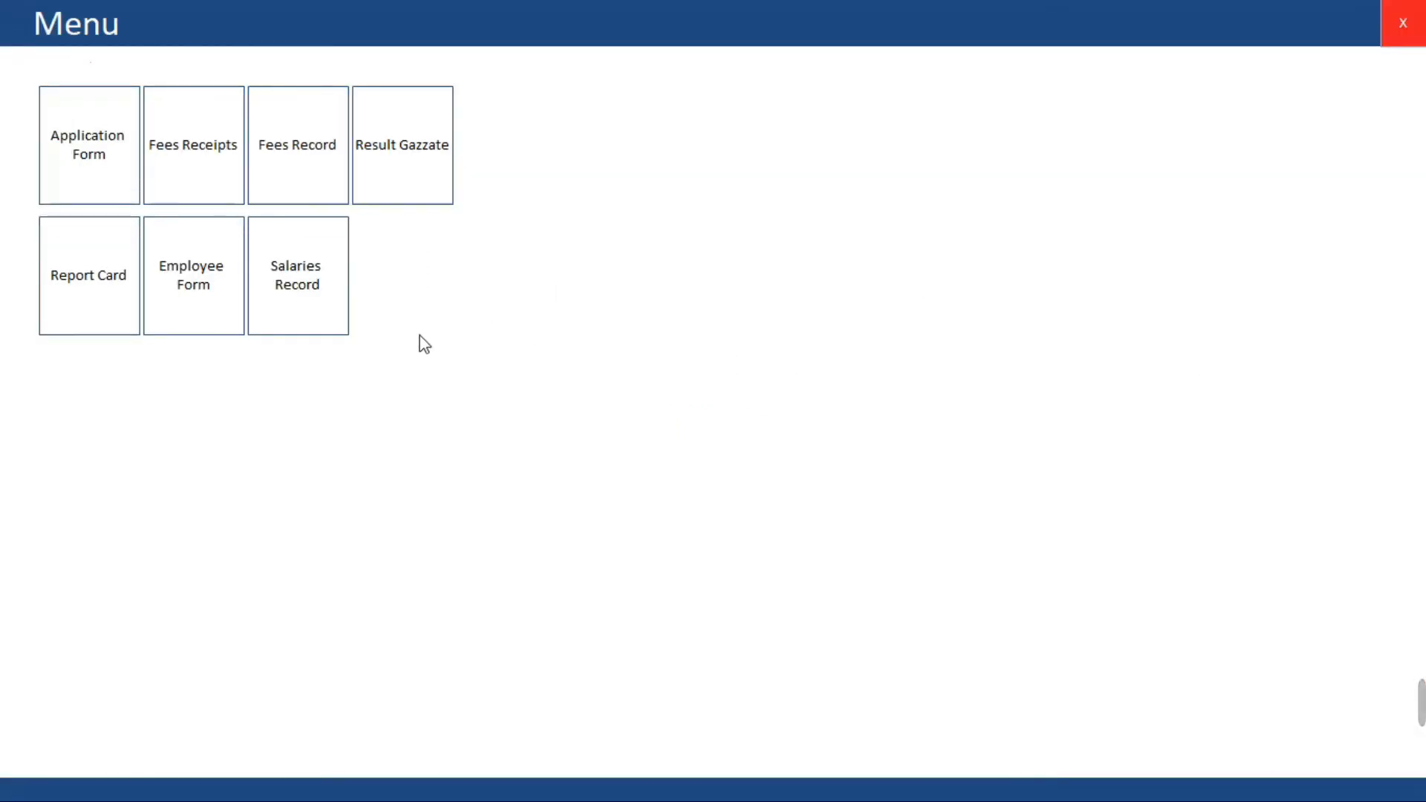
Step: Return the menu form to Design View and place an image control in the empty Detail area, about 21.5 cm across and 1.6 cm down
right_click(437, 265)
left_click(486, 315)
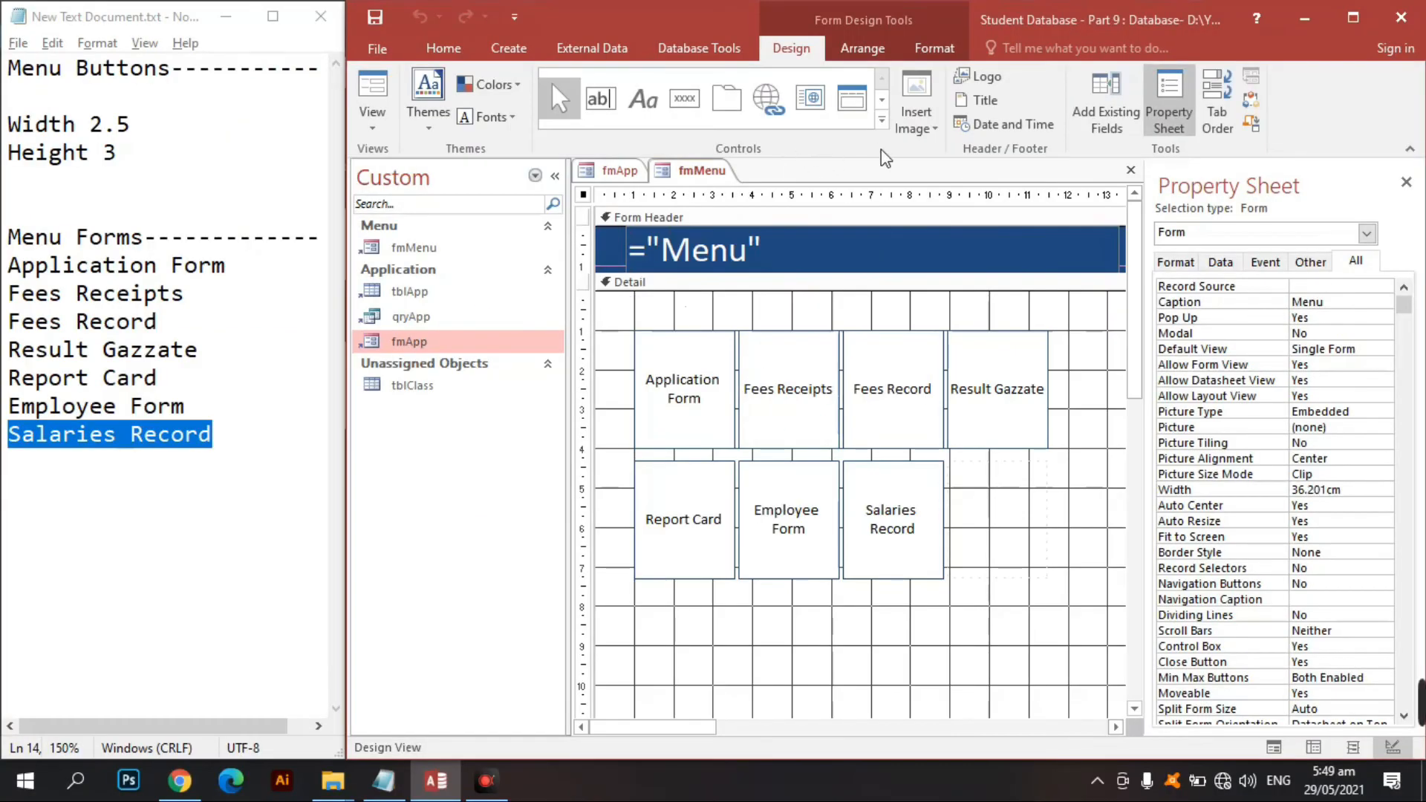
left_click(883, 120)
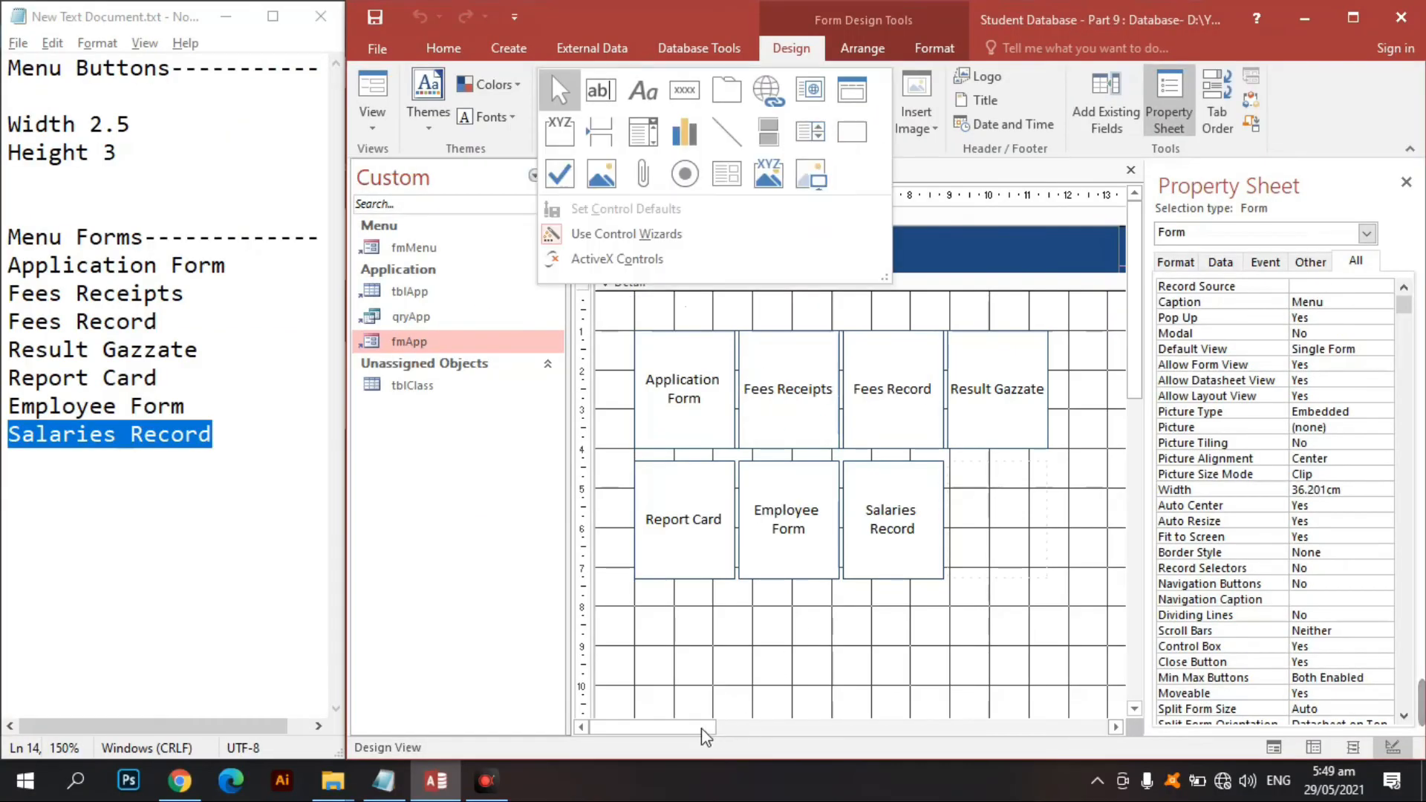
left_click_drag(703, 727, 970, 707)
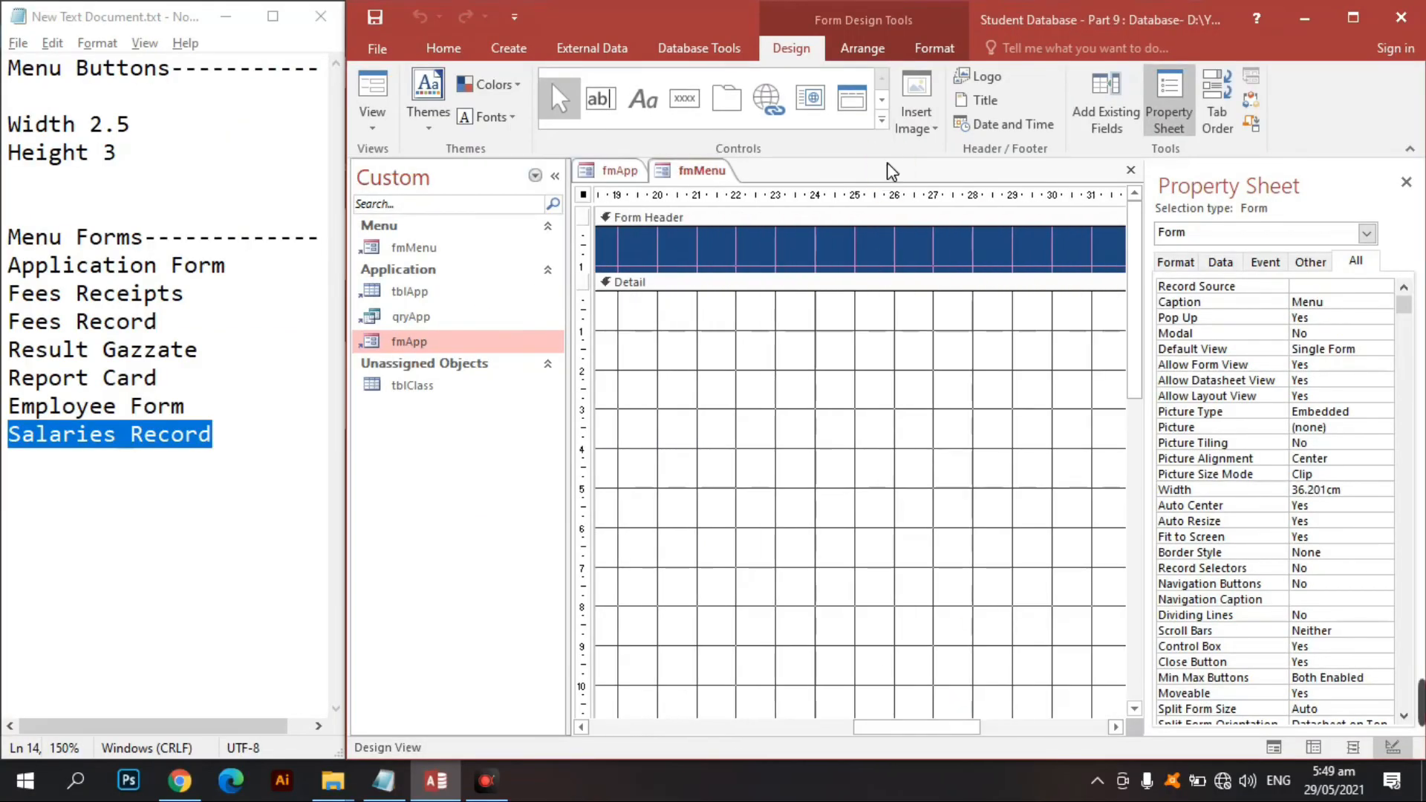
left_click(882, 121)
left_click(809, 178)
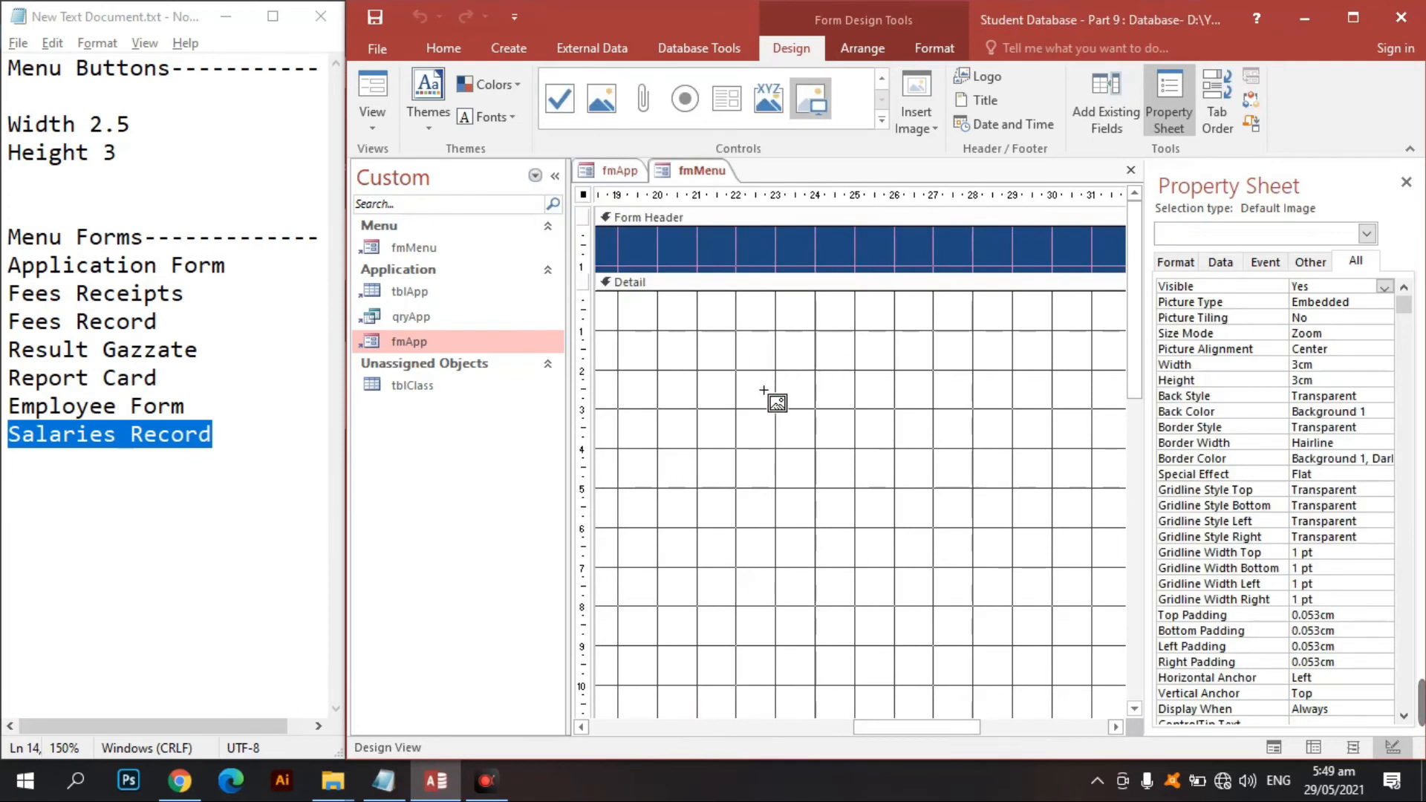
left_click(722, 359)
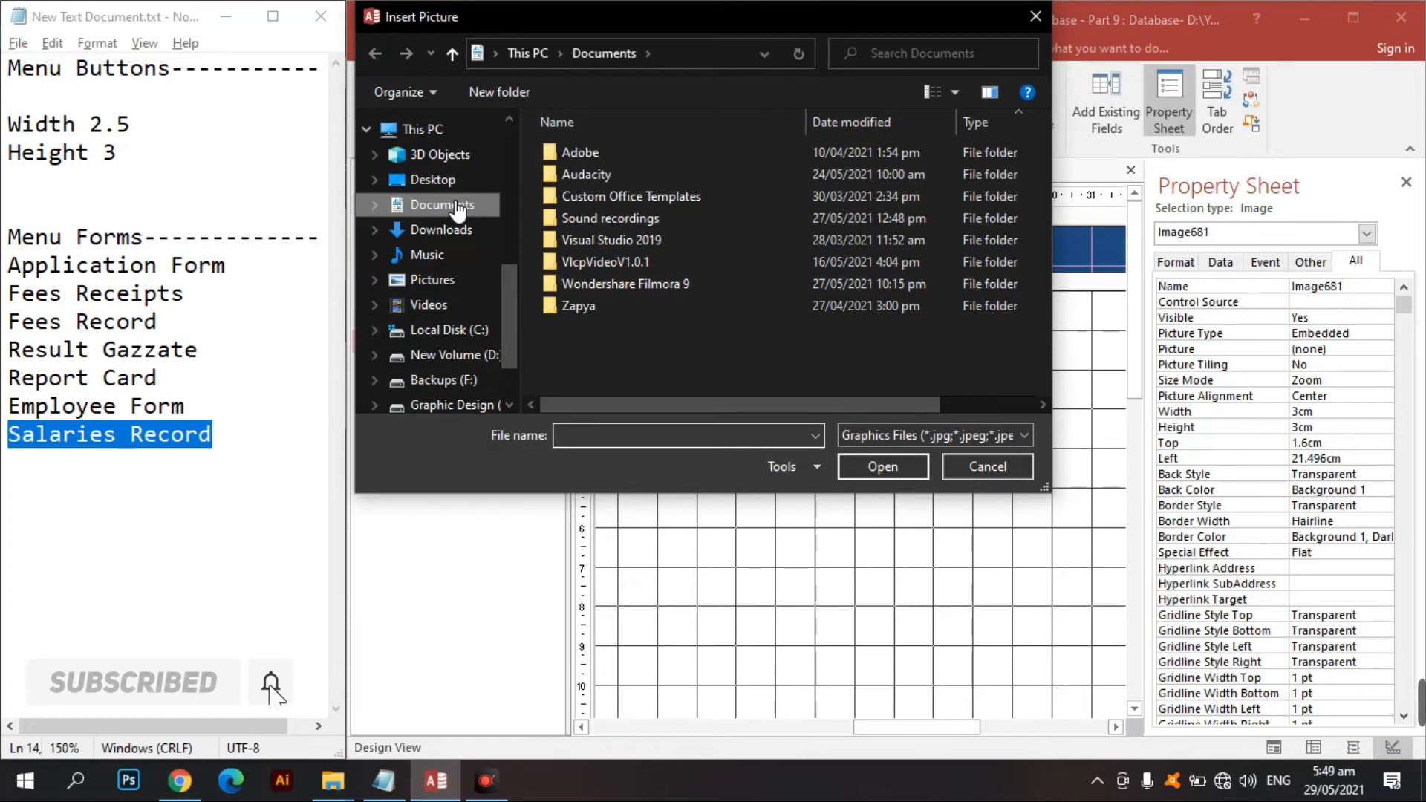
Step: Load the picture bismillah-hd-png cropped .png from the 9 - Menu folder of Youtube\Student Database into the image control
left_click_drag(725, 26, 666, 224)
left_click(412, 411)
scroll(395, 413, "down", 2)
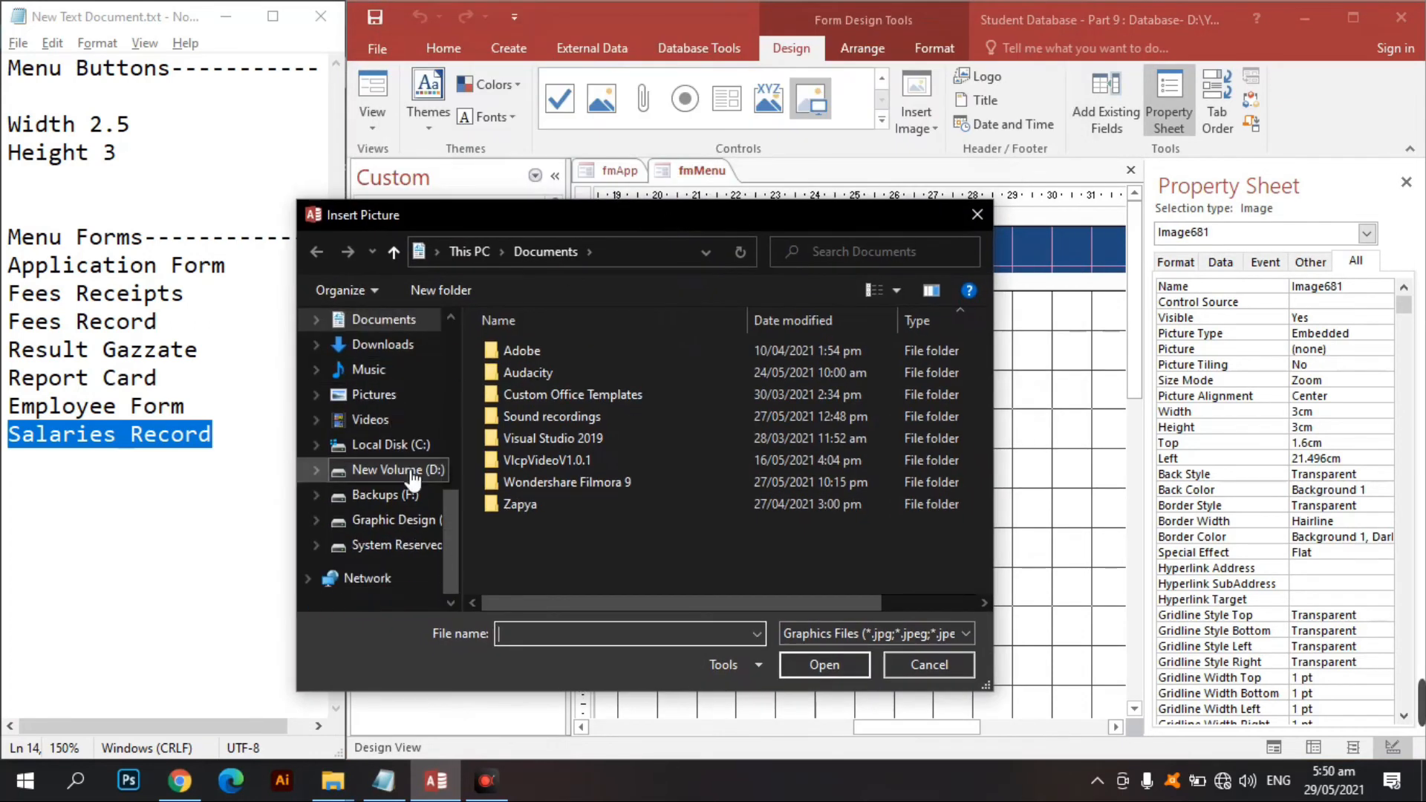
scroll(393, 442, "up", 2)
double_click(747, 222)
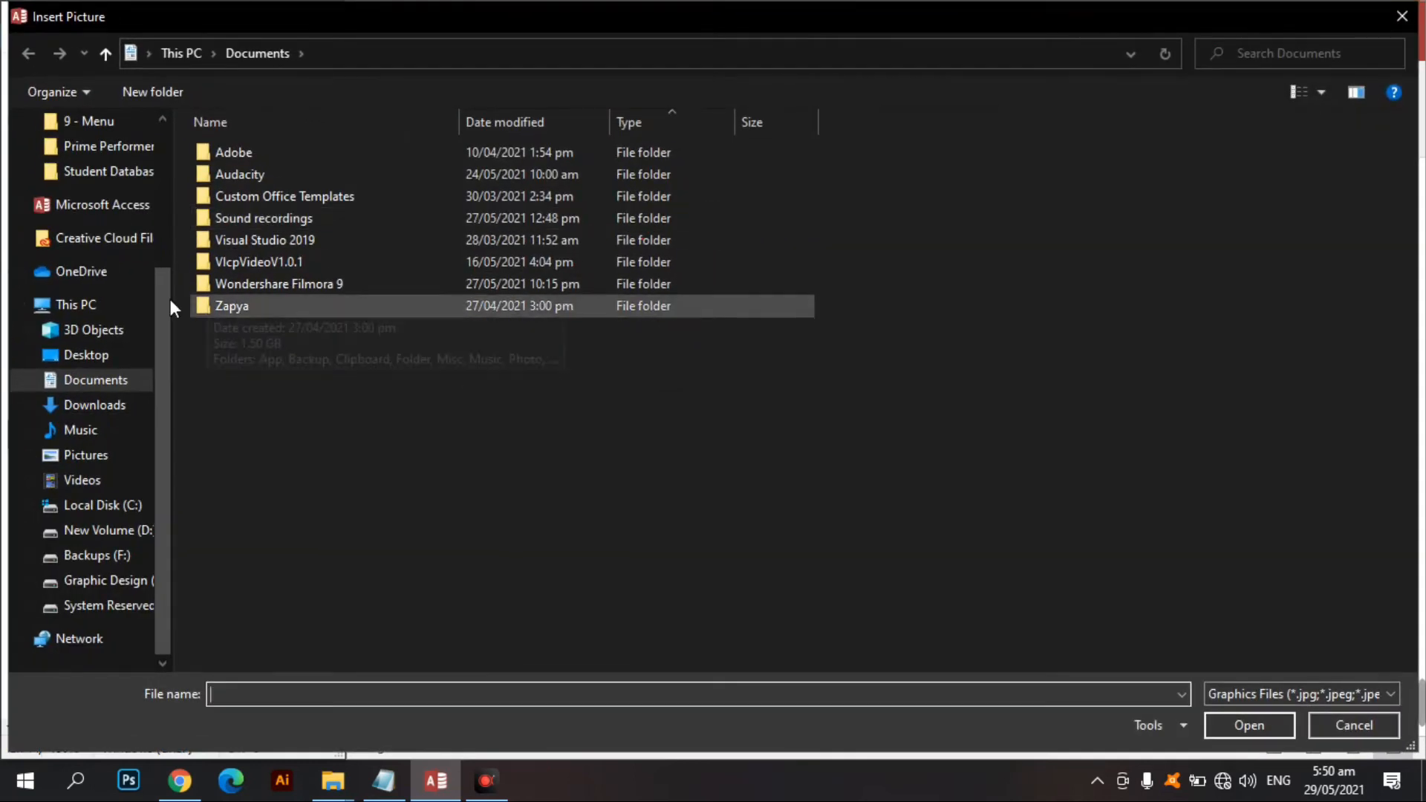
left_click(108, 360)
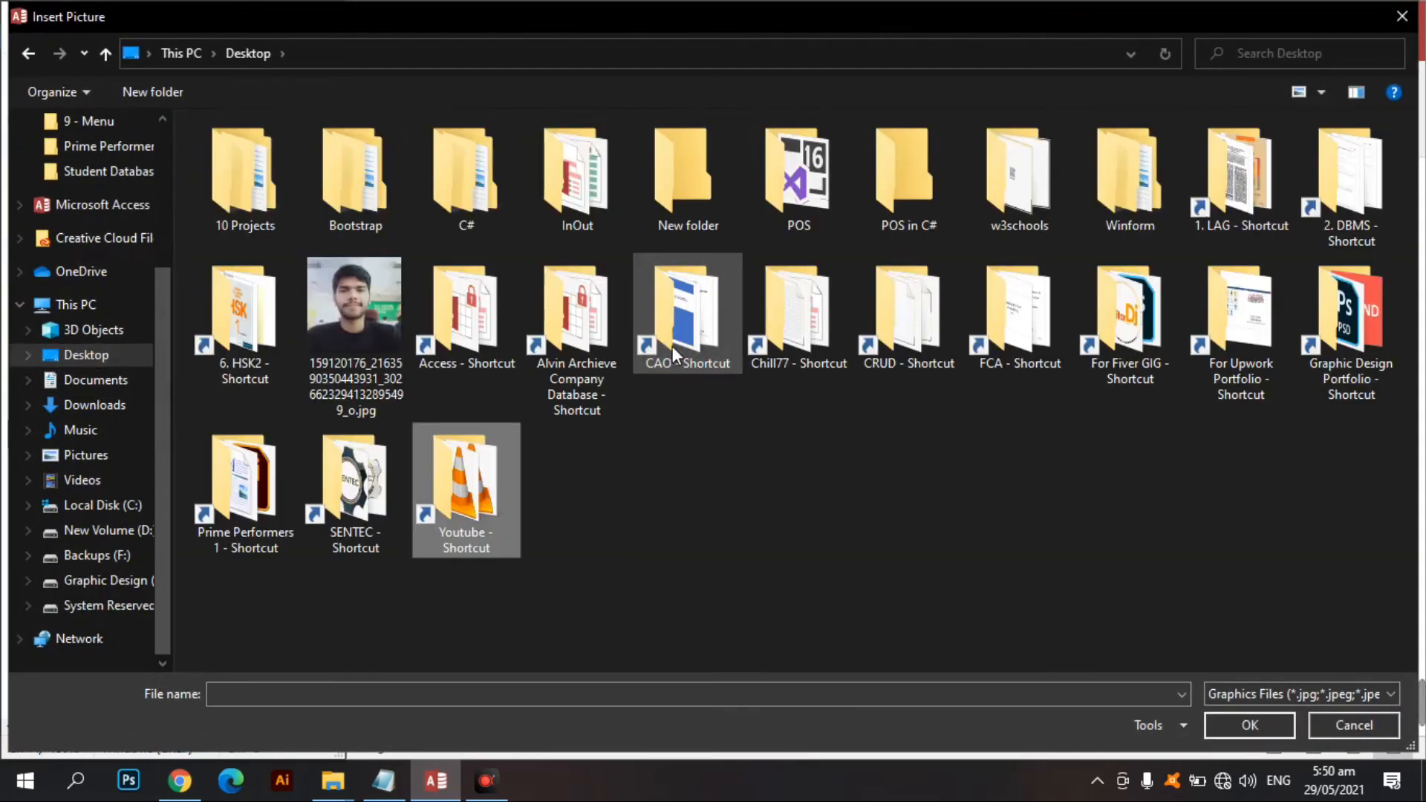
double_click(472, 468)
double_click(309, 282)
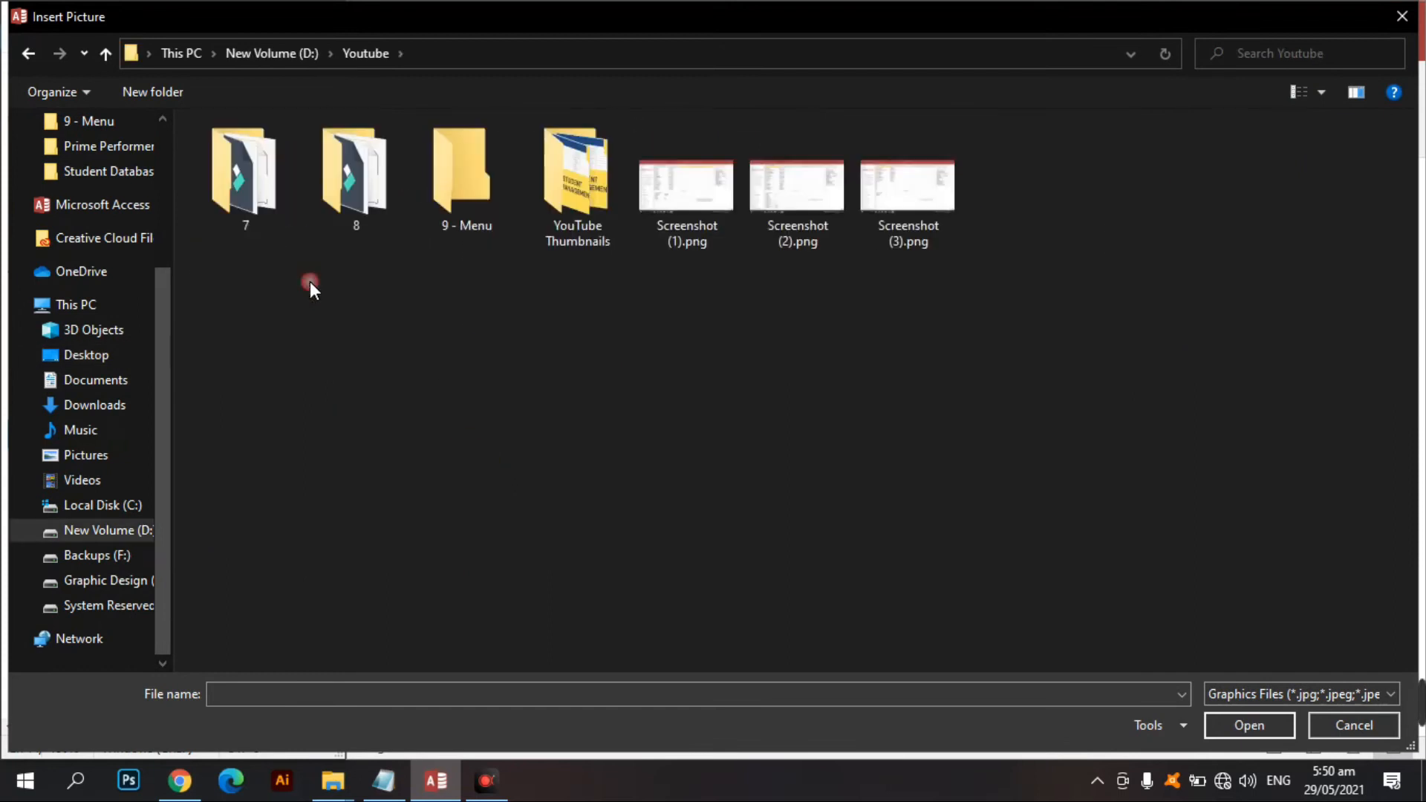
double_click(429, 183)
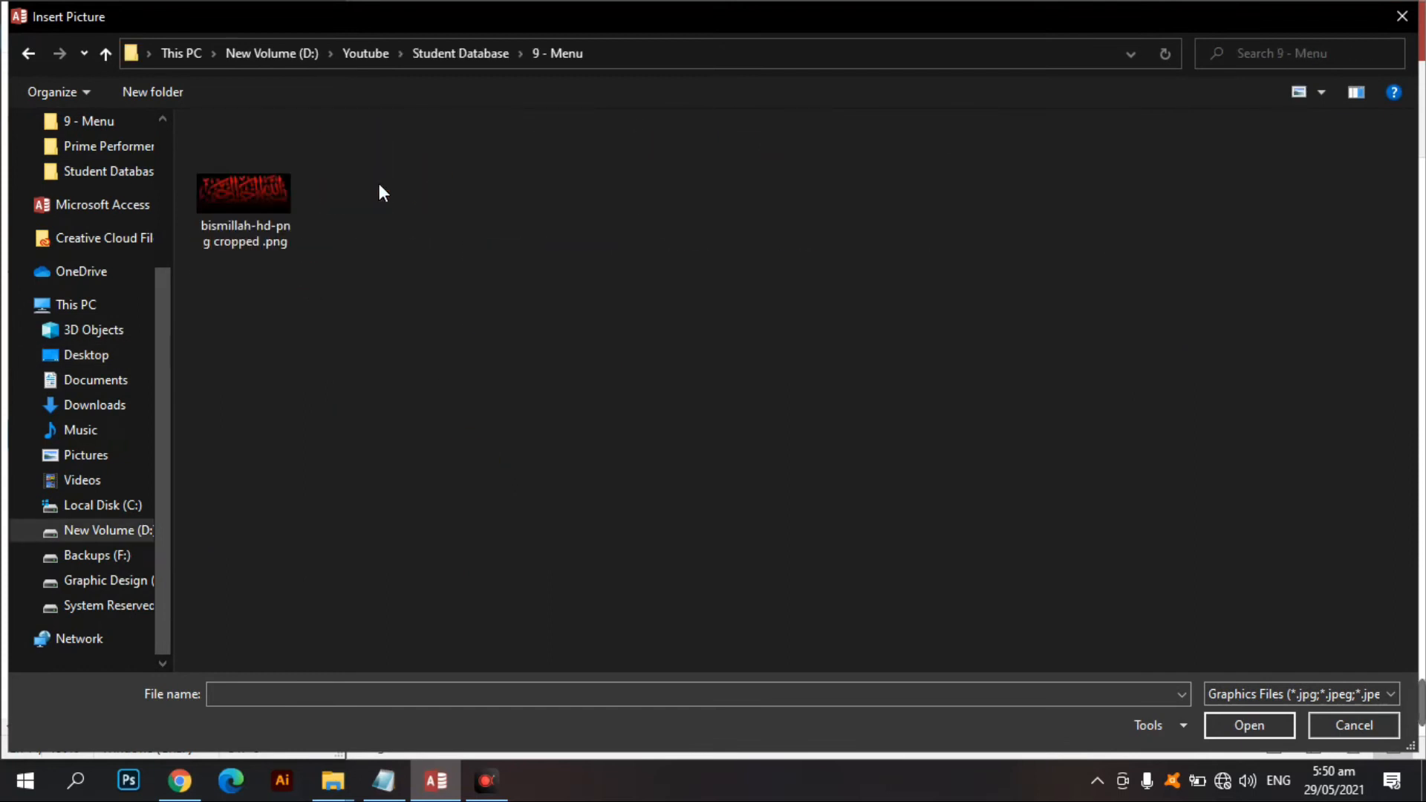
double_click(260, 203)
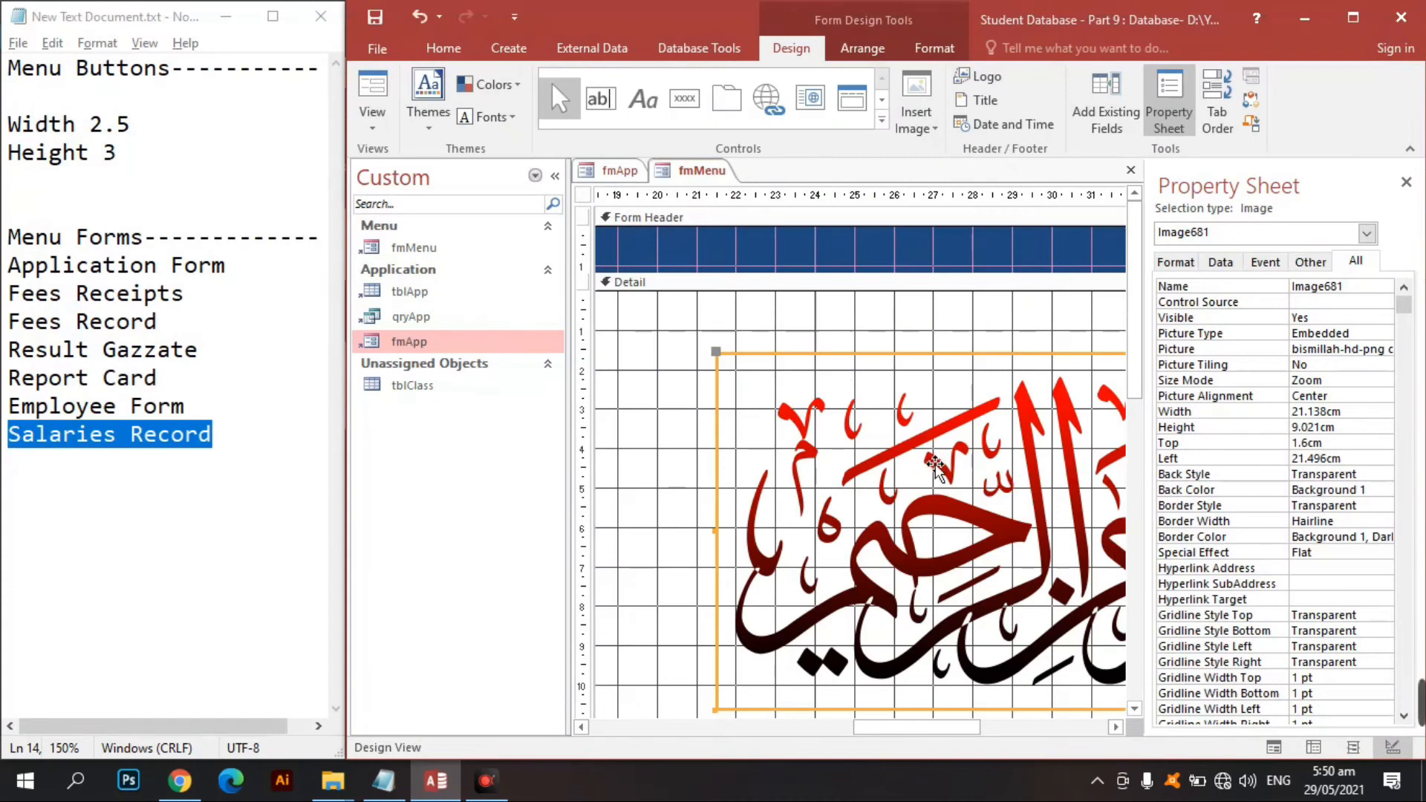
Step: Move the calligraphy picture to about 15.9 cm from the left and 0.3 cm from the top, checking its placement in Form View
left_click(372, 93)
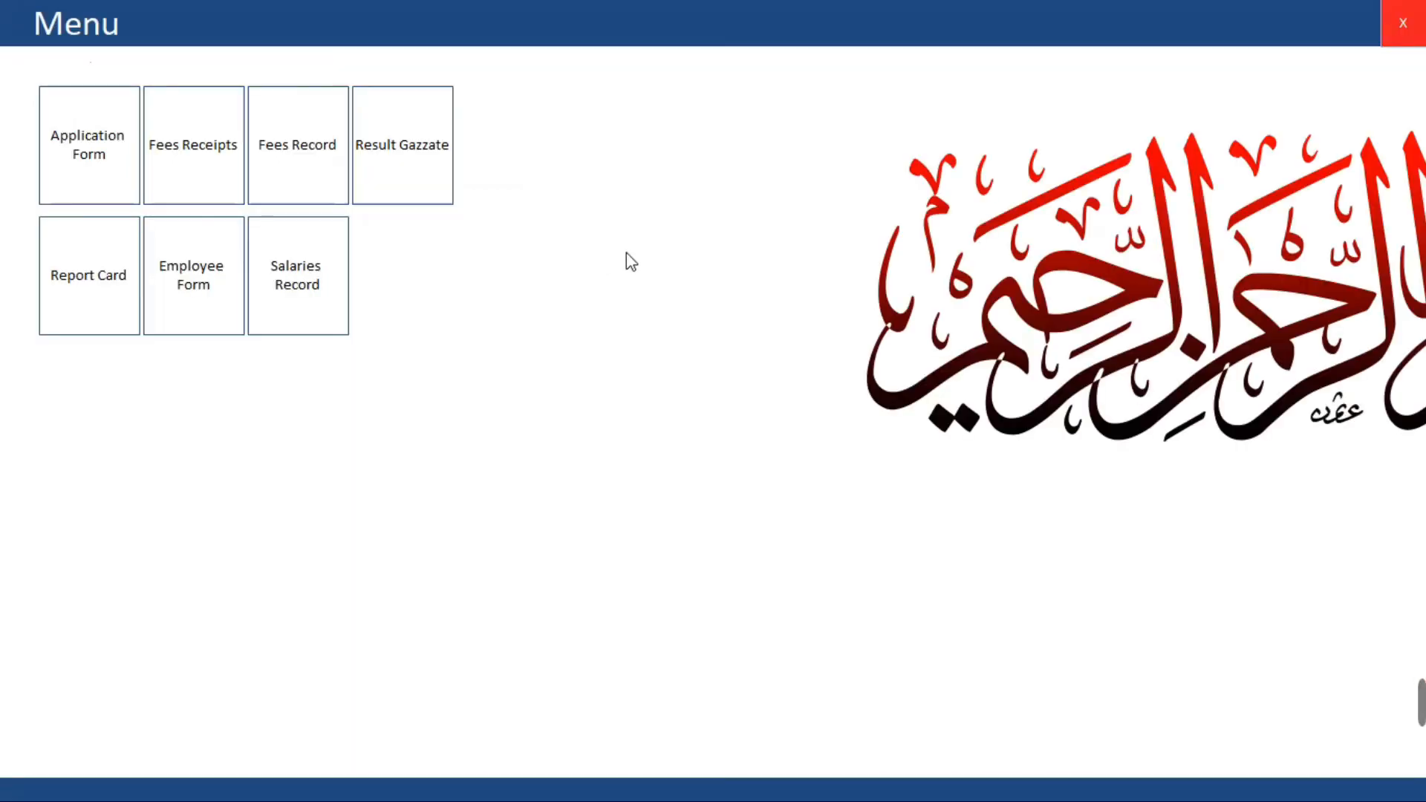
right_click(536, 222)
left_click(607, 282)
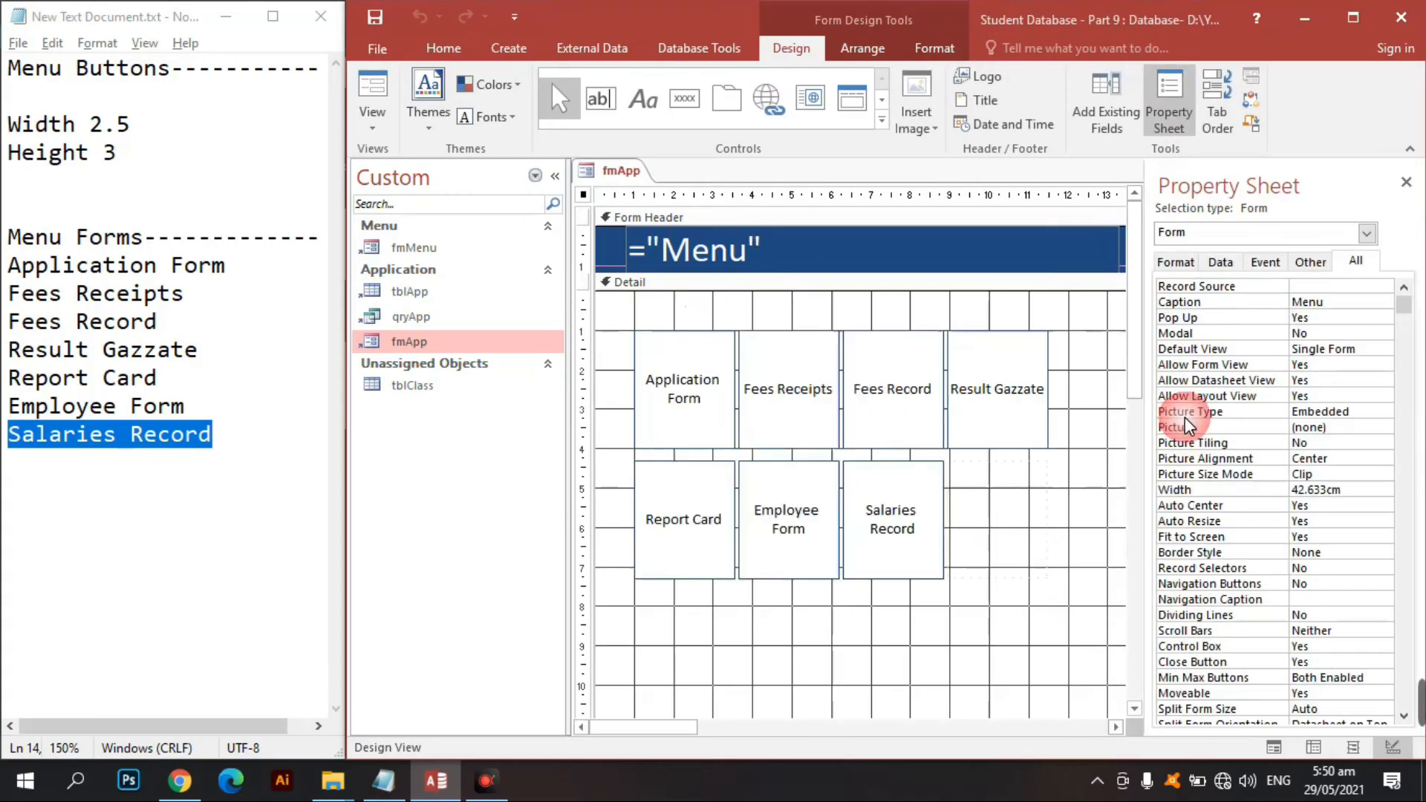
left_click_drag(653, 731, 837, 699)
left_click_drag(1098, 531, 876, 477)
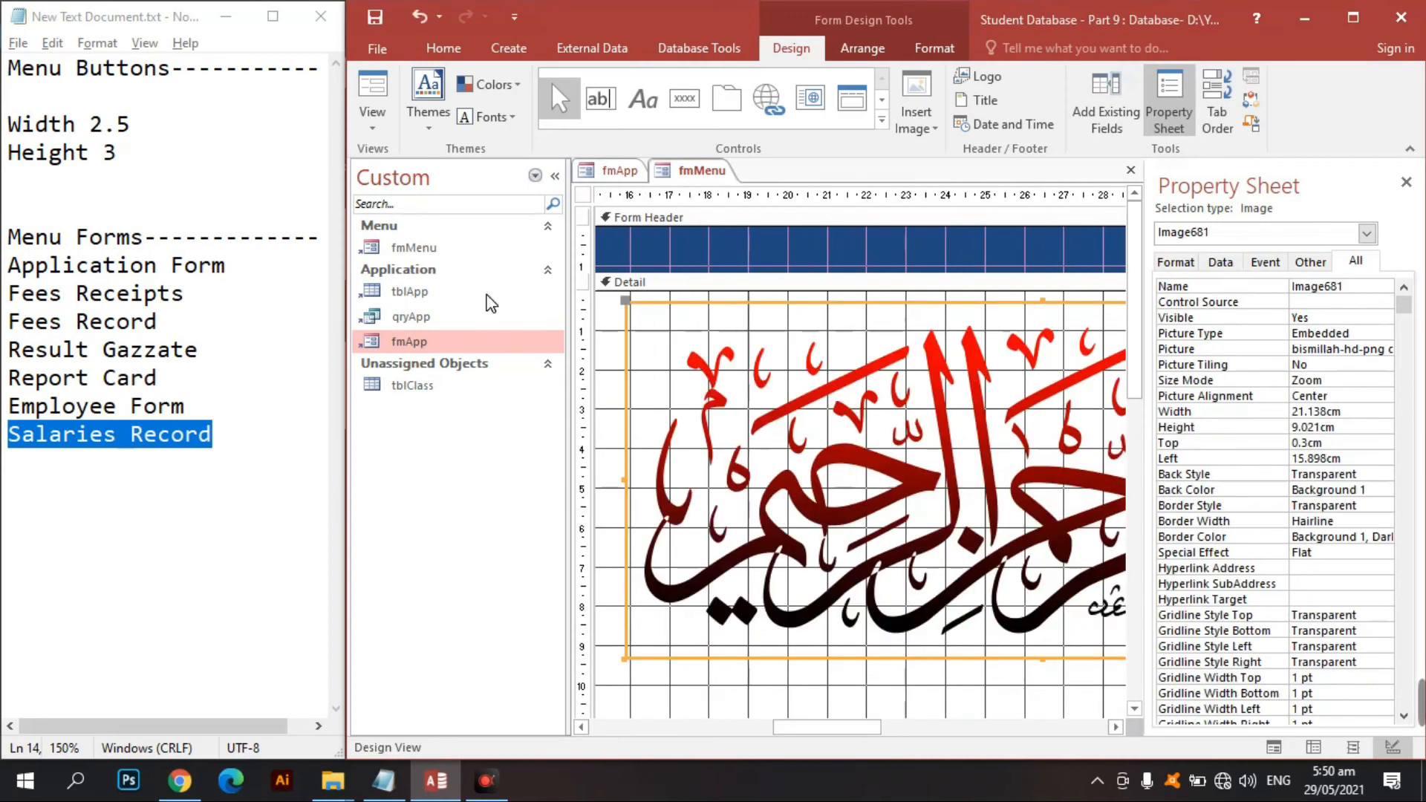
left_click(372, 87)
right_click(511, 484)
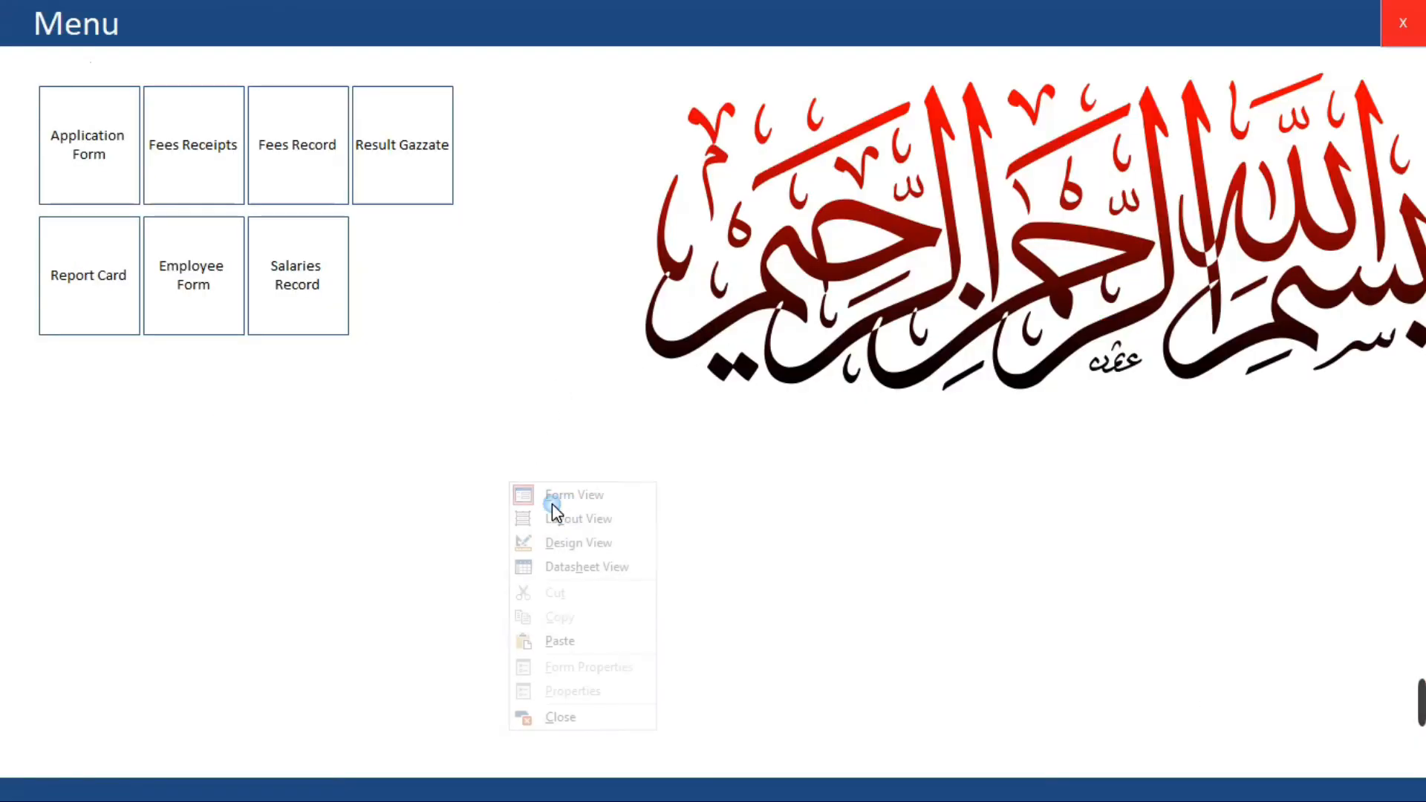
left_click(575, 546)
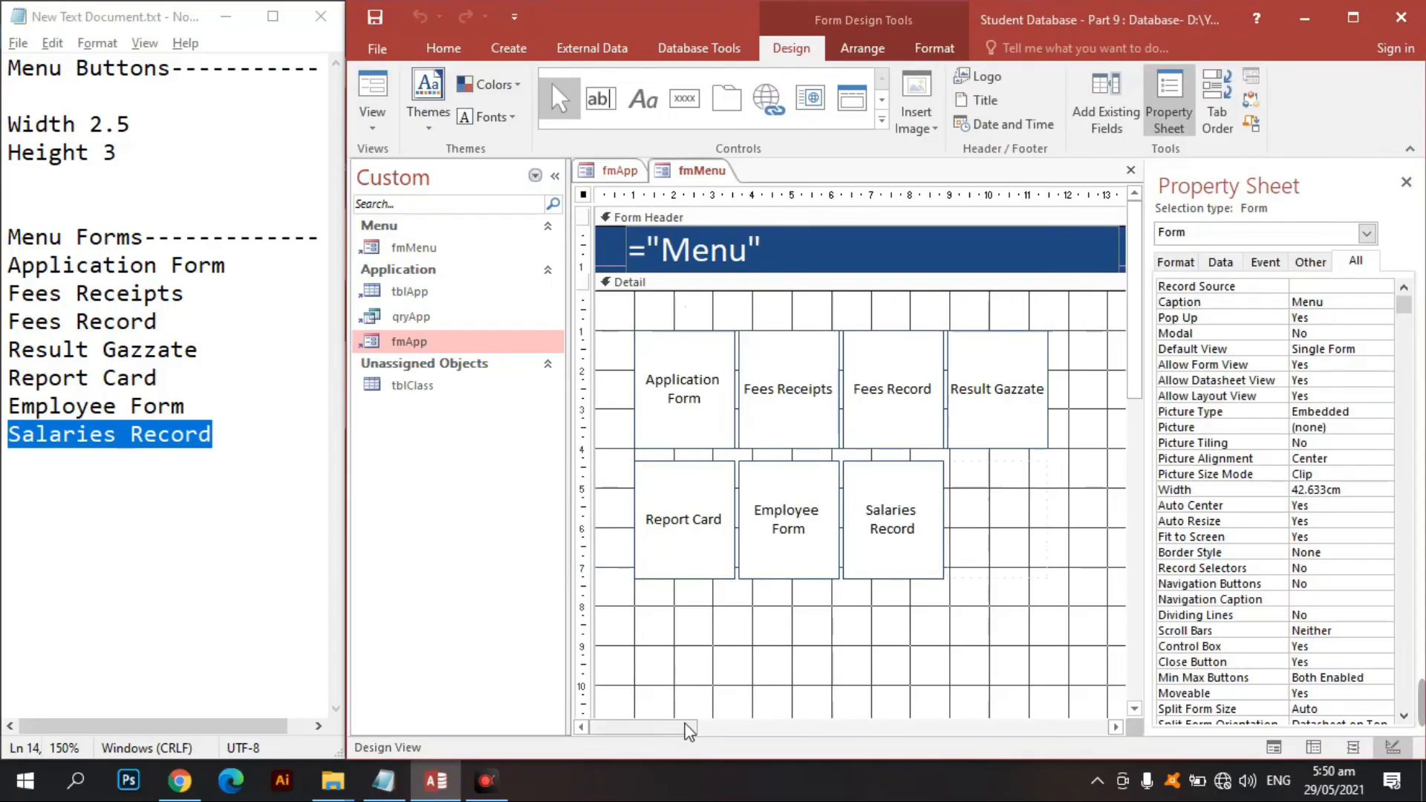
Step: Shrink the calligraphy picture to about 17.2 cm wide and 6.9 cm high, and check its fit in Form View
left_click_drag(683, 727, 917, 729)
left_click(851, 589)
scroll(831, 487, "down", 1)
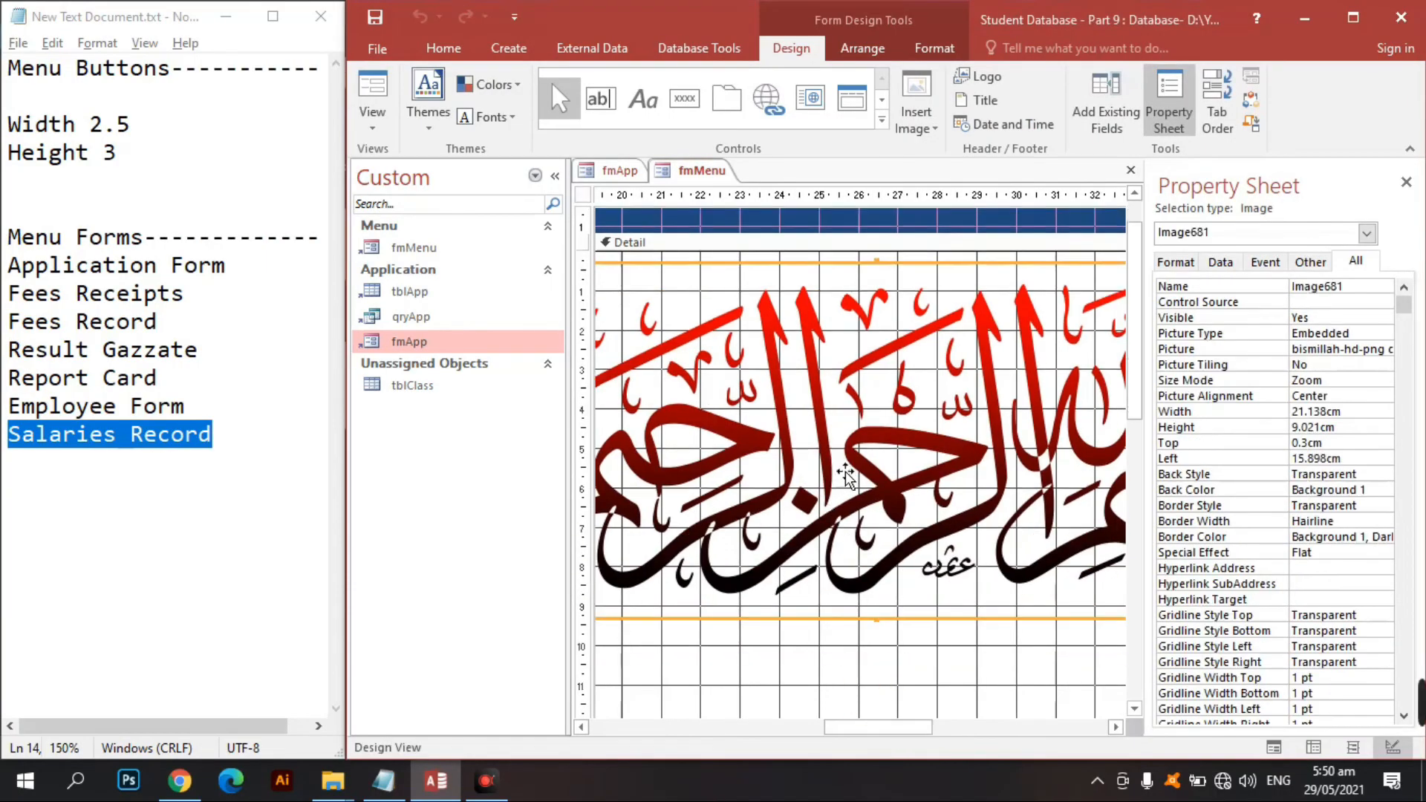
left_click_drag(1014, 21, 837, 0)
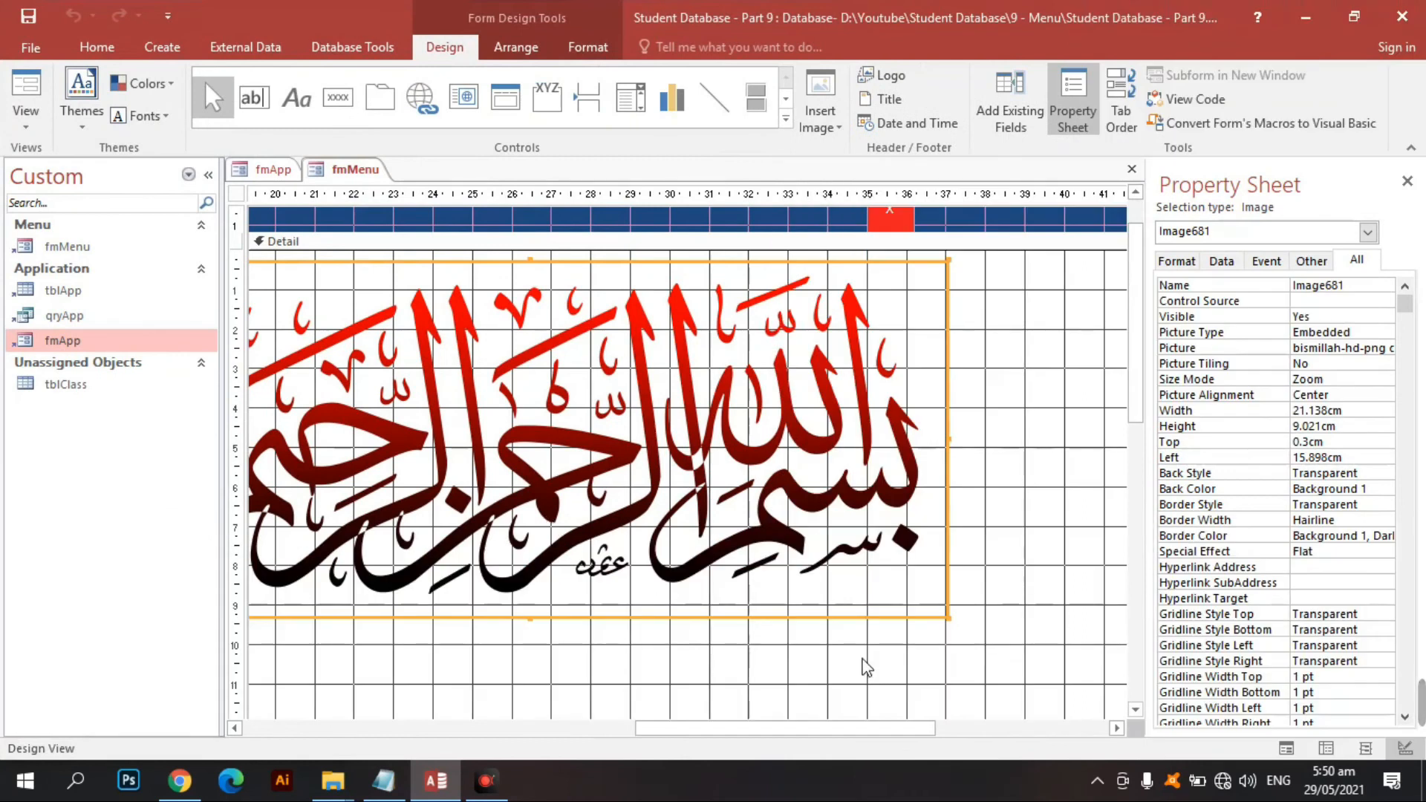
left_click_drag(951, 617, 860, 566)
left_click_drag(743, 476, 750, 480)
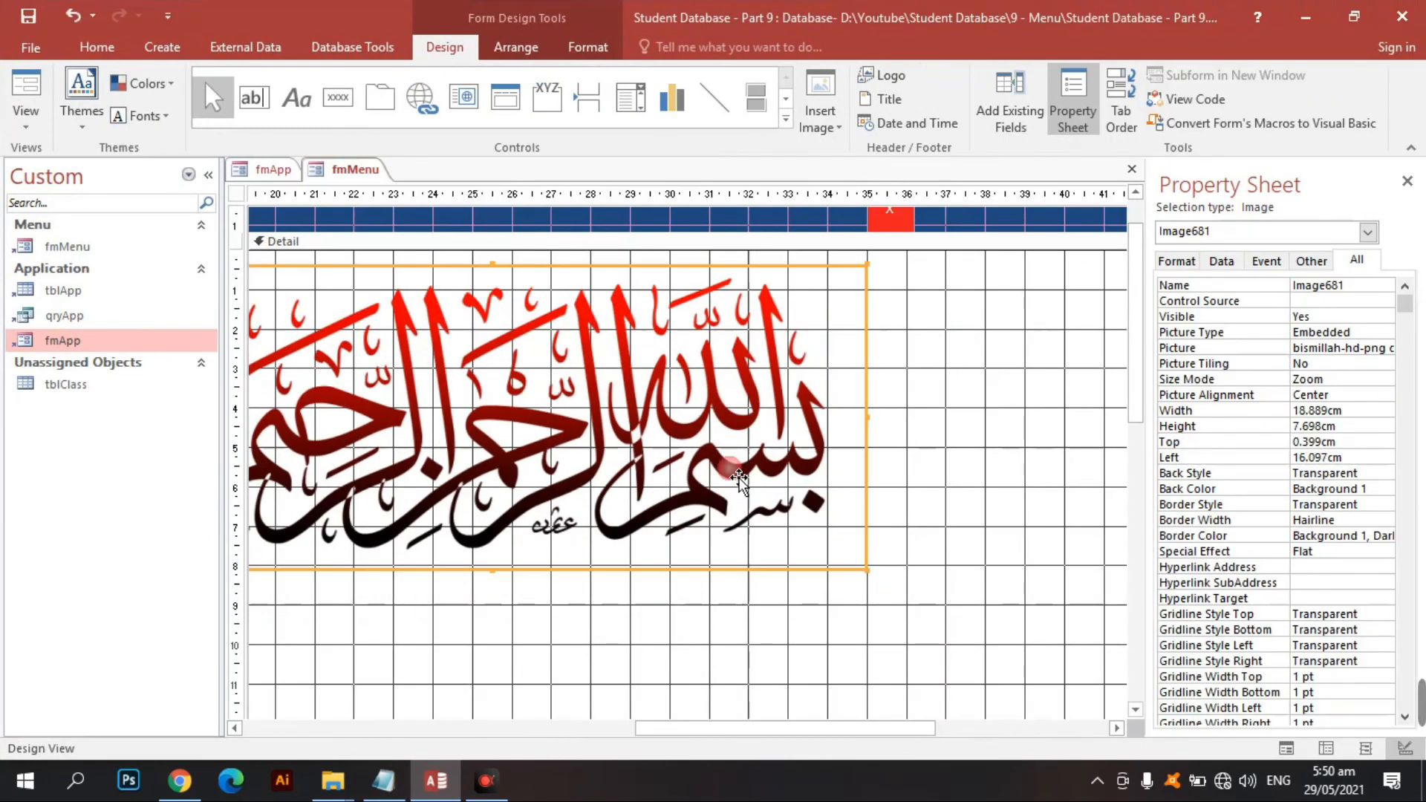
left_click_drag(809, 738, 554, 737)
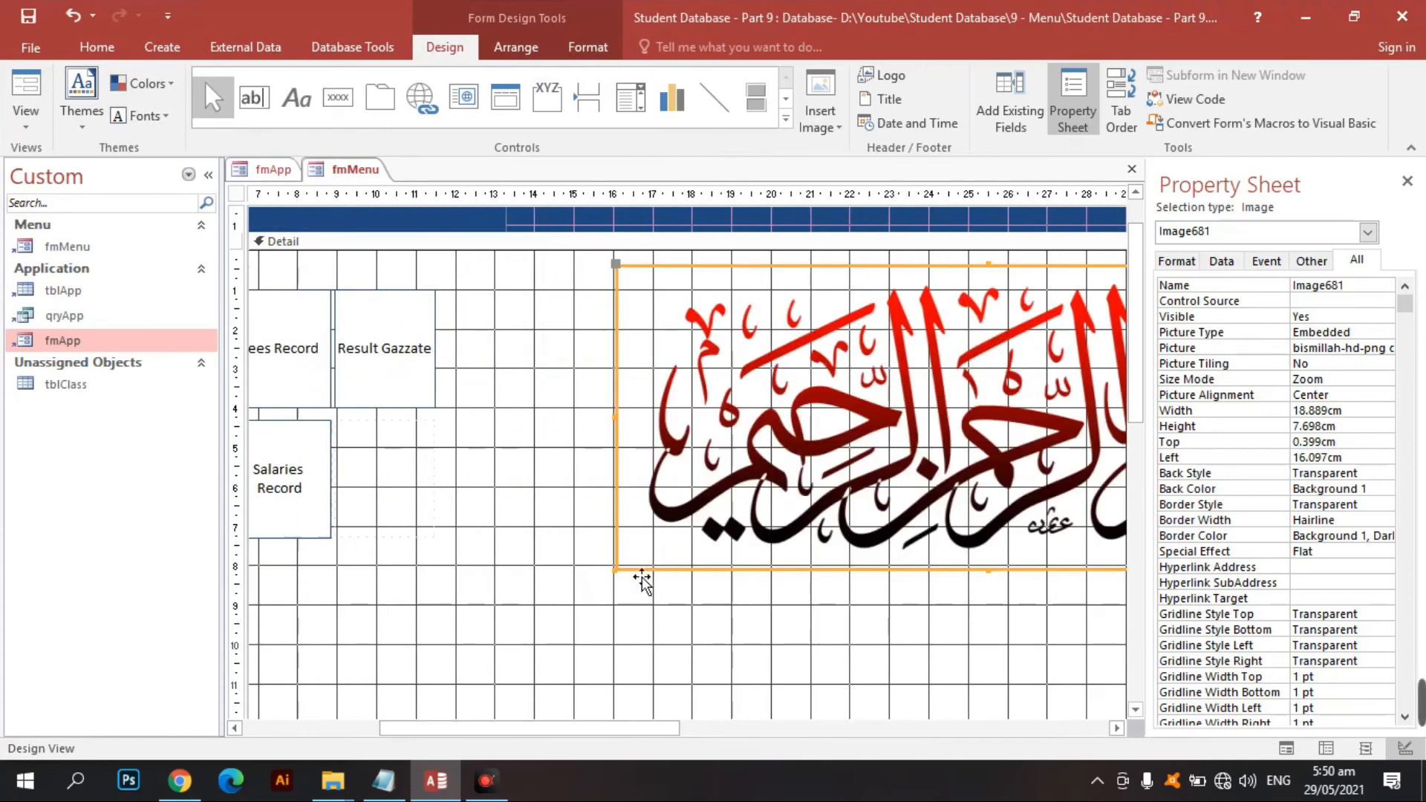
left_click_drag(618, 569, 680, 543)
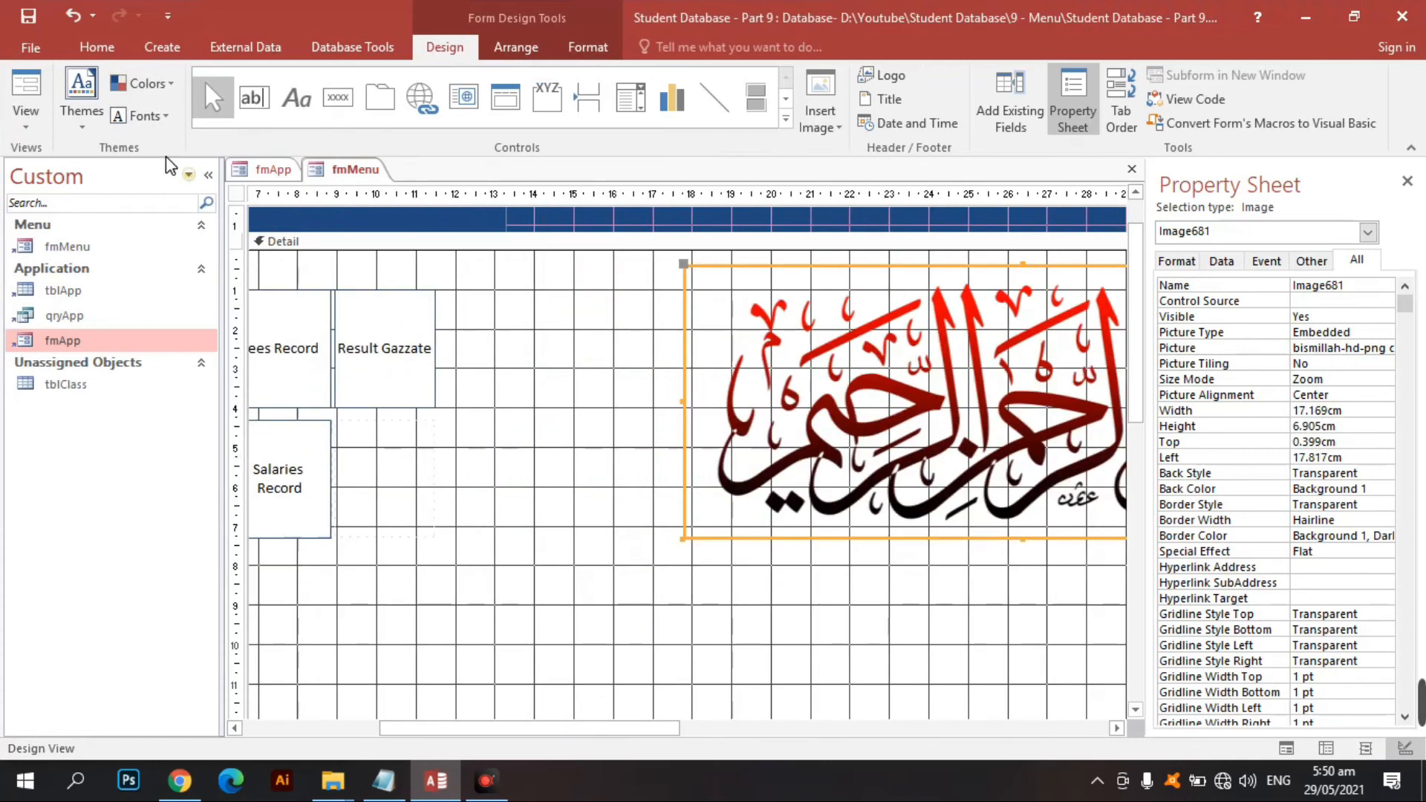
left_click(26, 93)
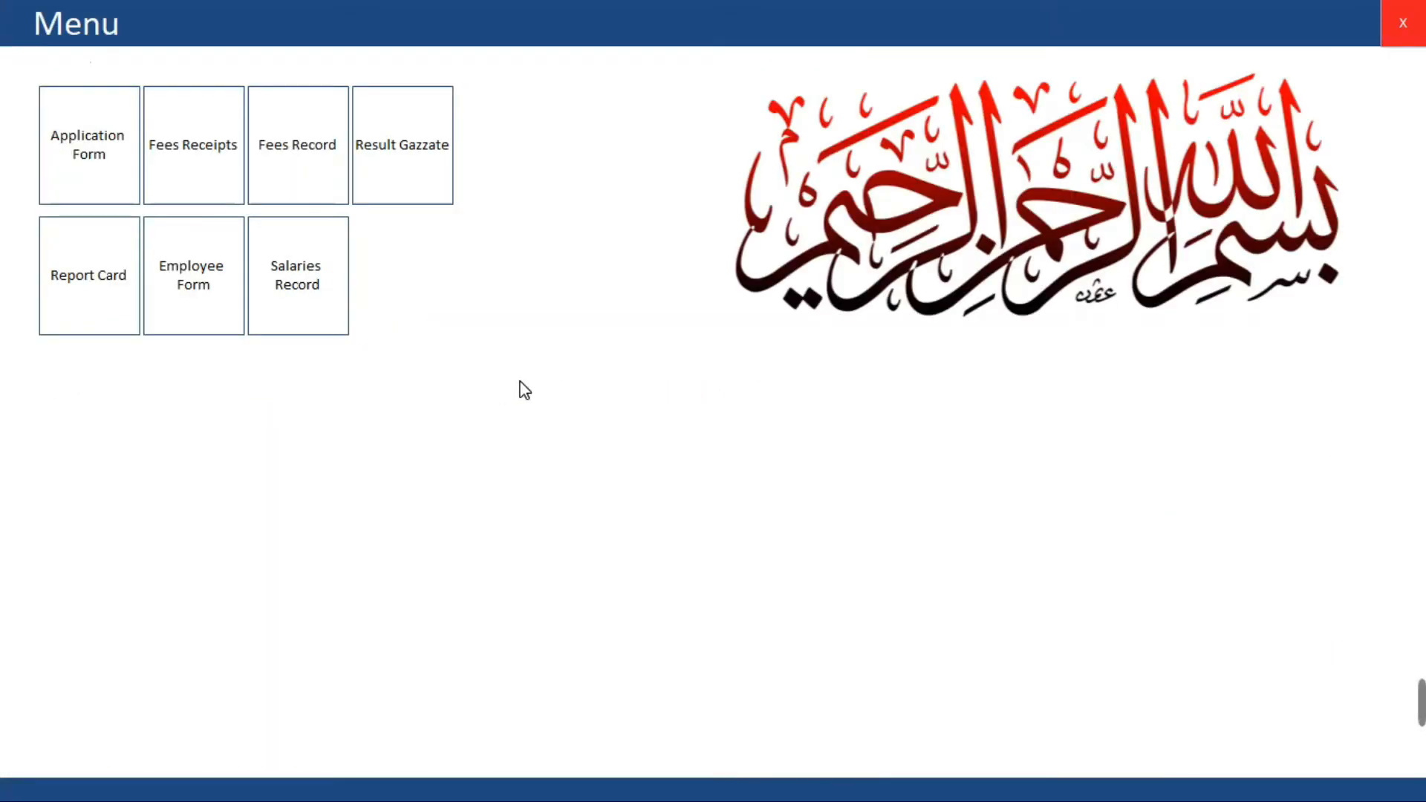
right_click(470, 355)
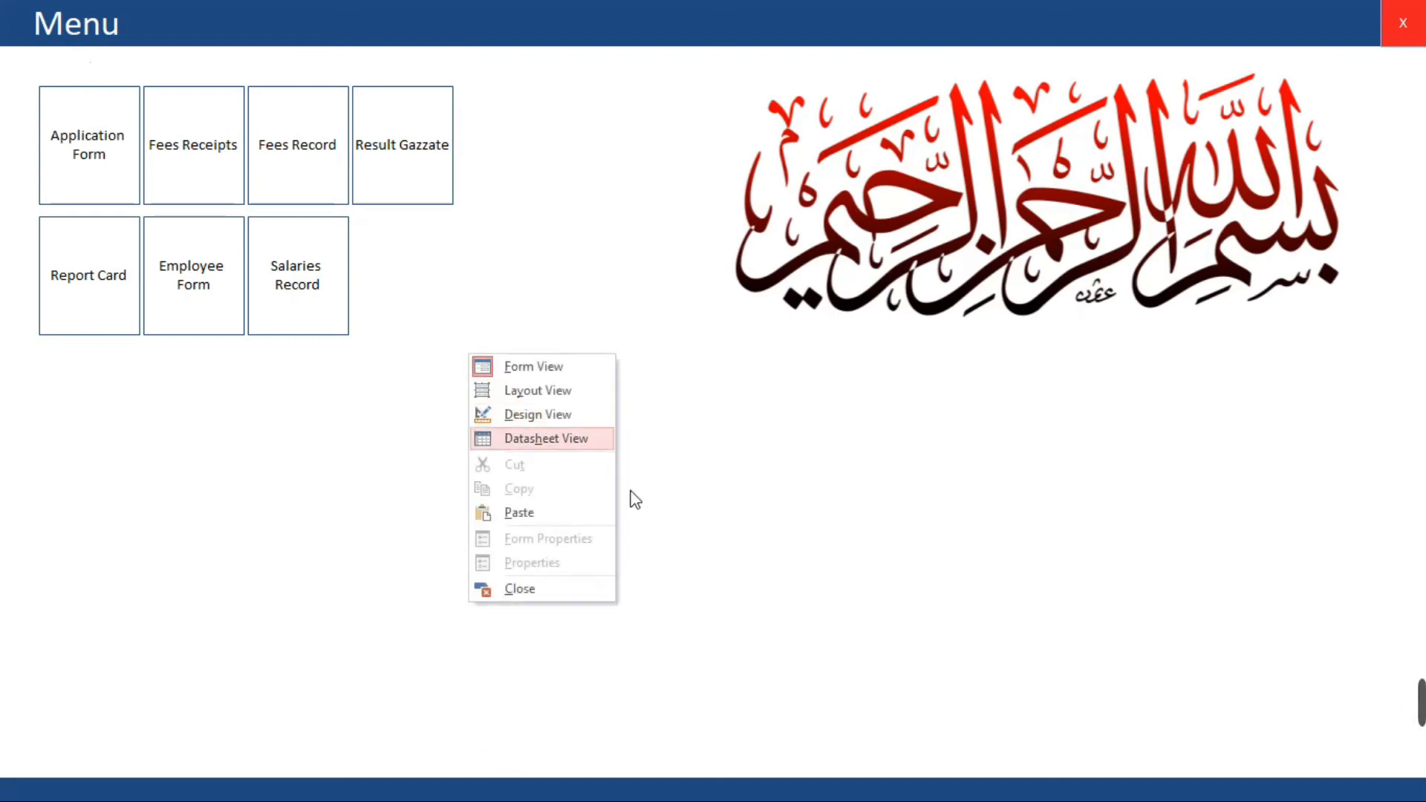
left_click(564, 417)
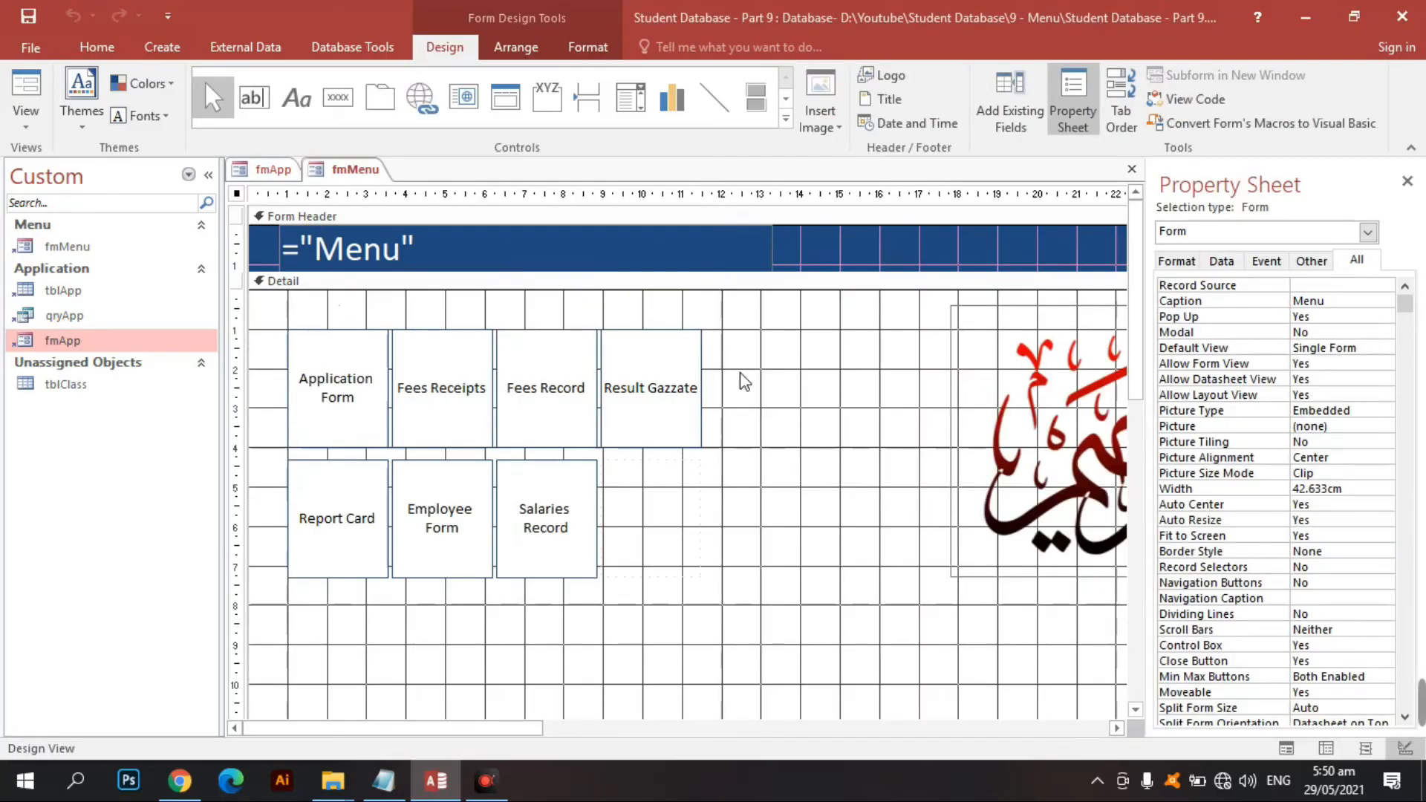
Step: Place an unbound text box in the Detail section below the calligraphy picture and delete its attached label
left_click(266, 98)
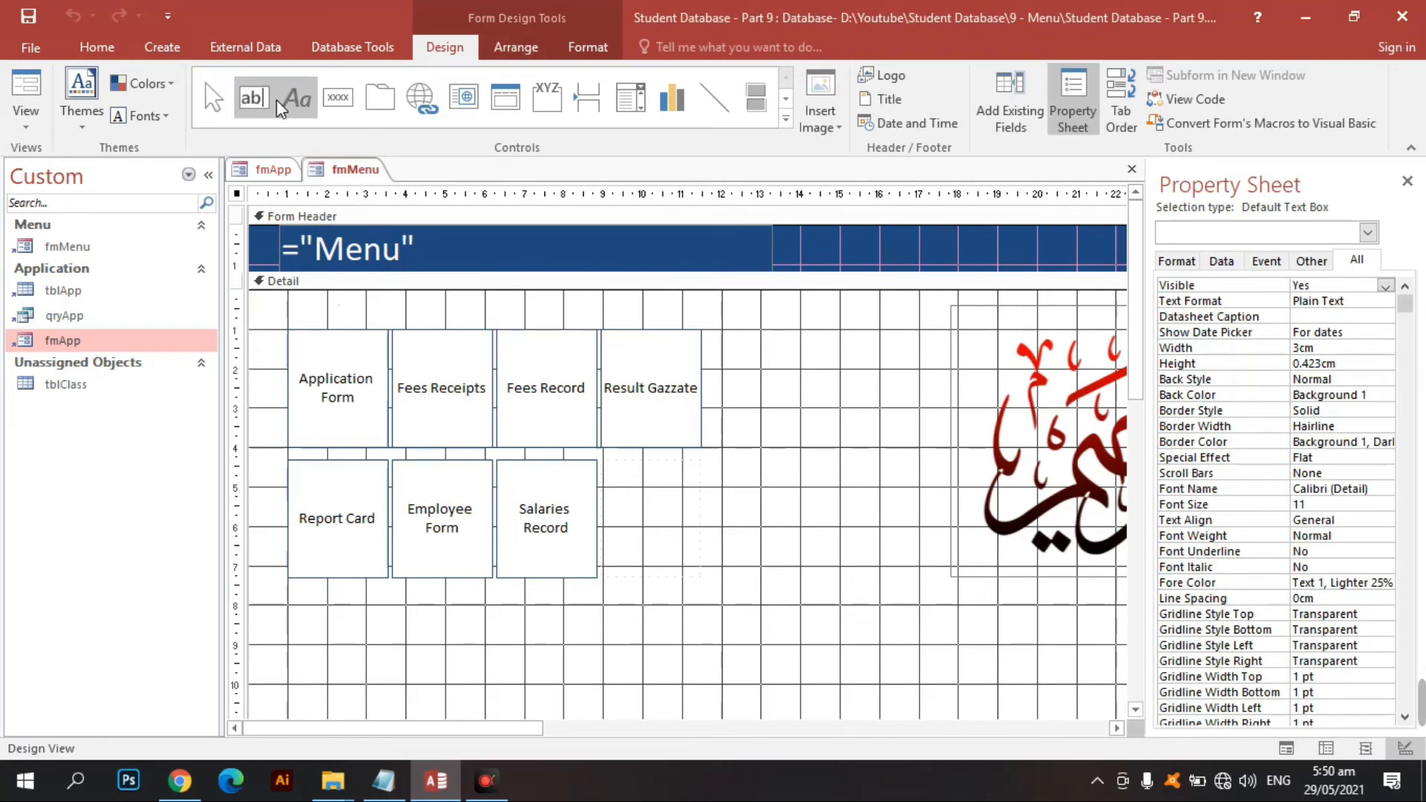
left_click(940, 634)
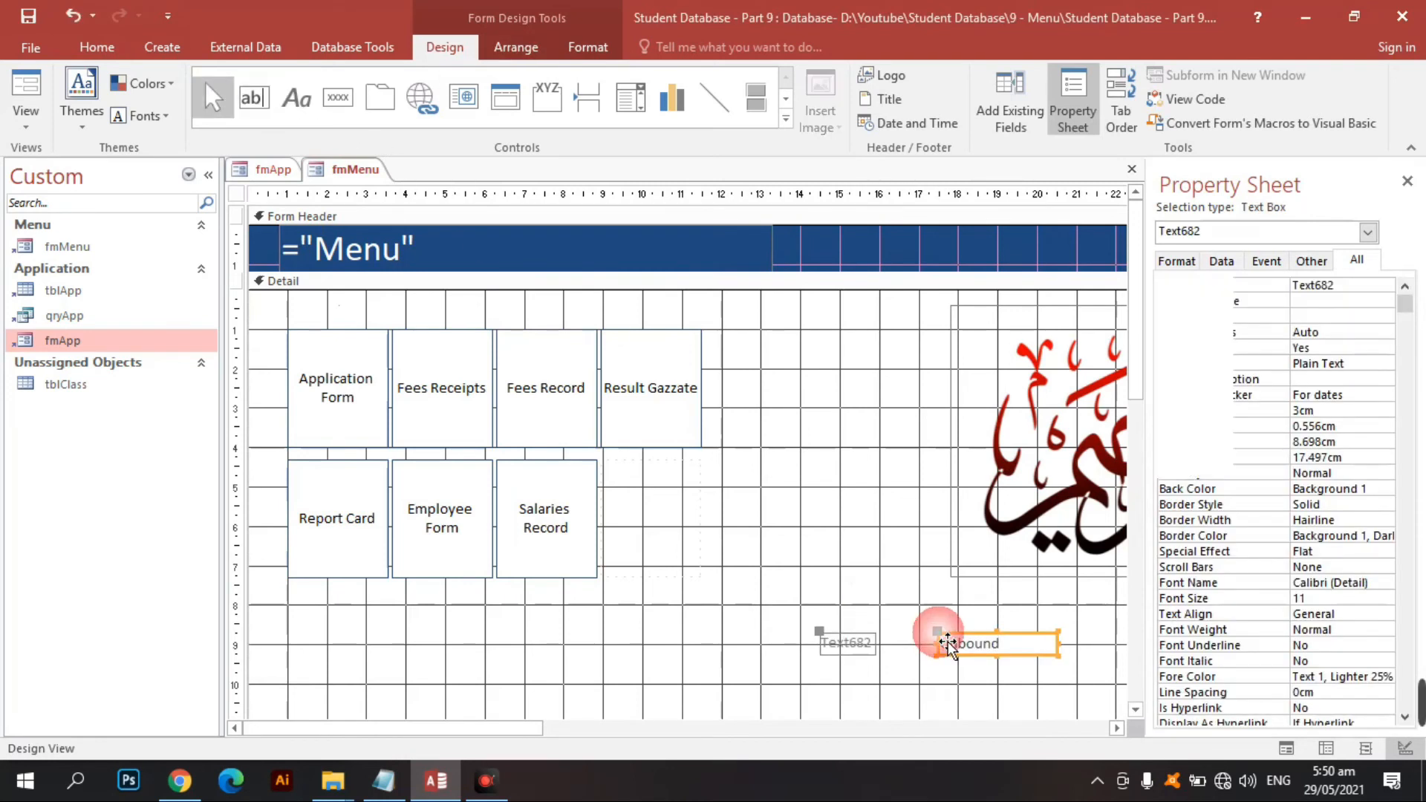
left_click(866, 641)
key("Delete")
left_click(965, 643)
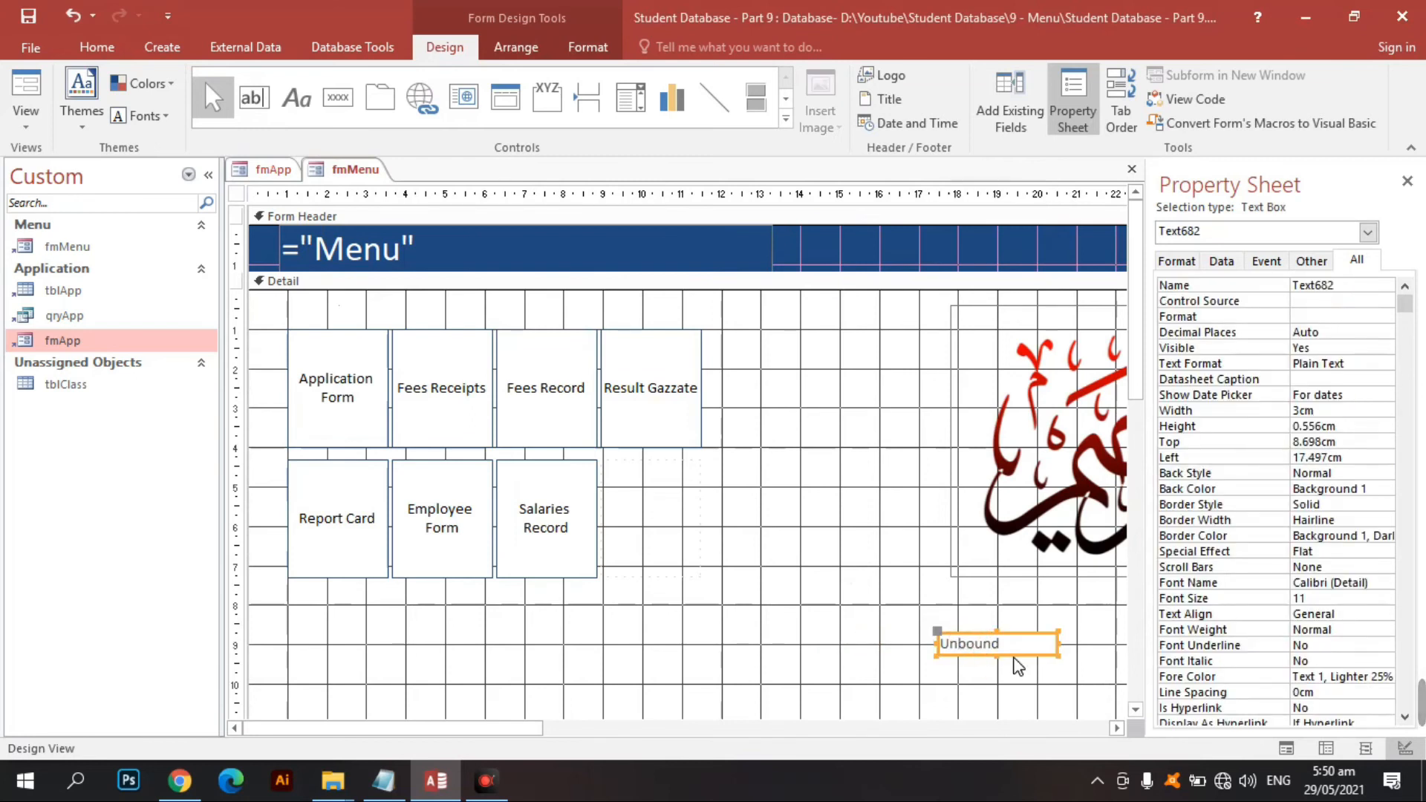
left_click_drag(512, 729, 792, 729)
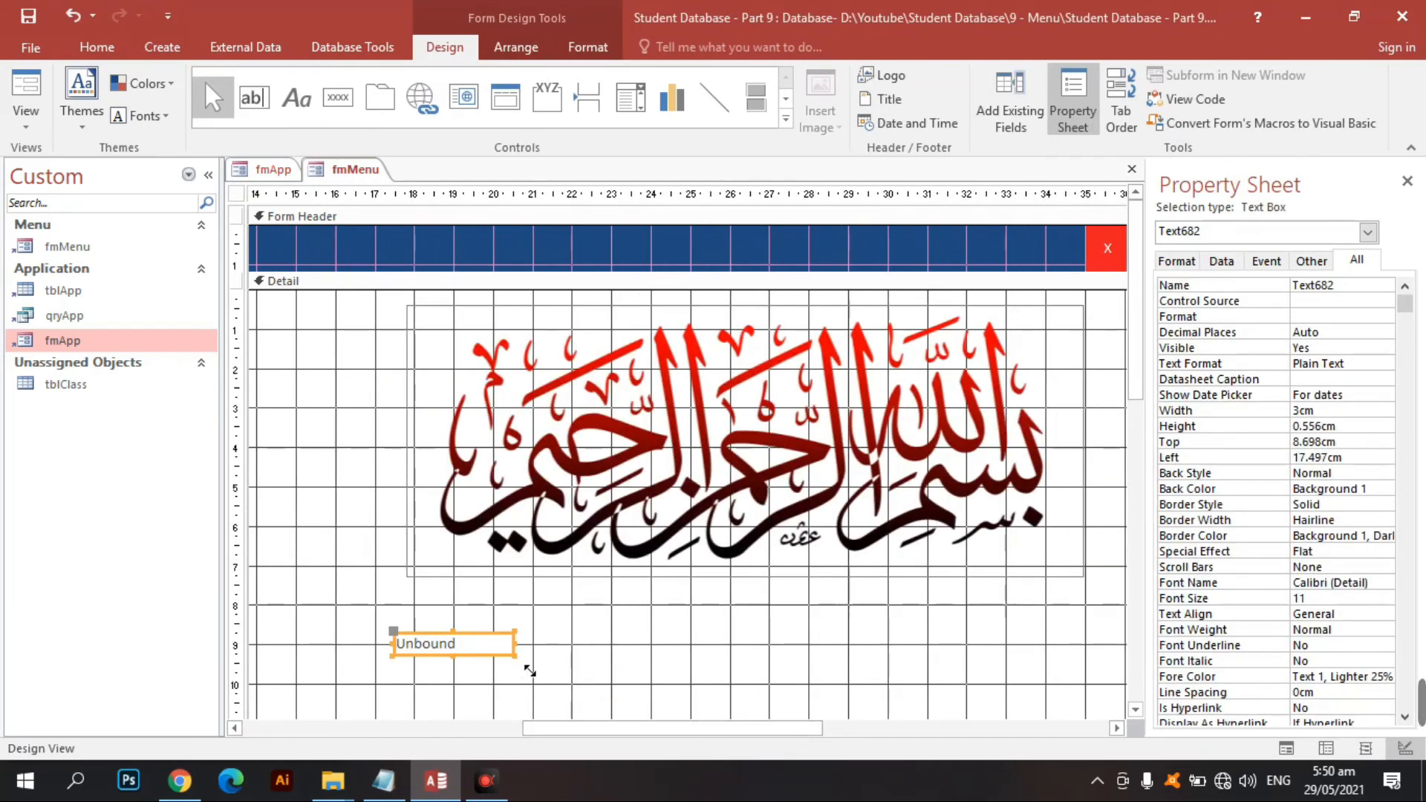
Step: Enlarge the unbound text box to about 16.3 cm wide and 1.6 cm high, and set its font size to 36
left_click_drag(516, 657, 1040, 697)
left_click(587, 47)
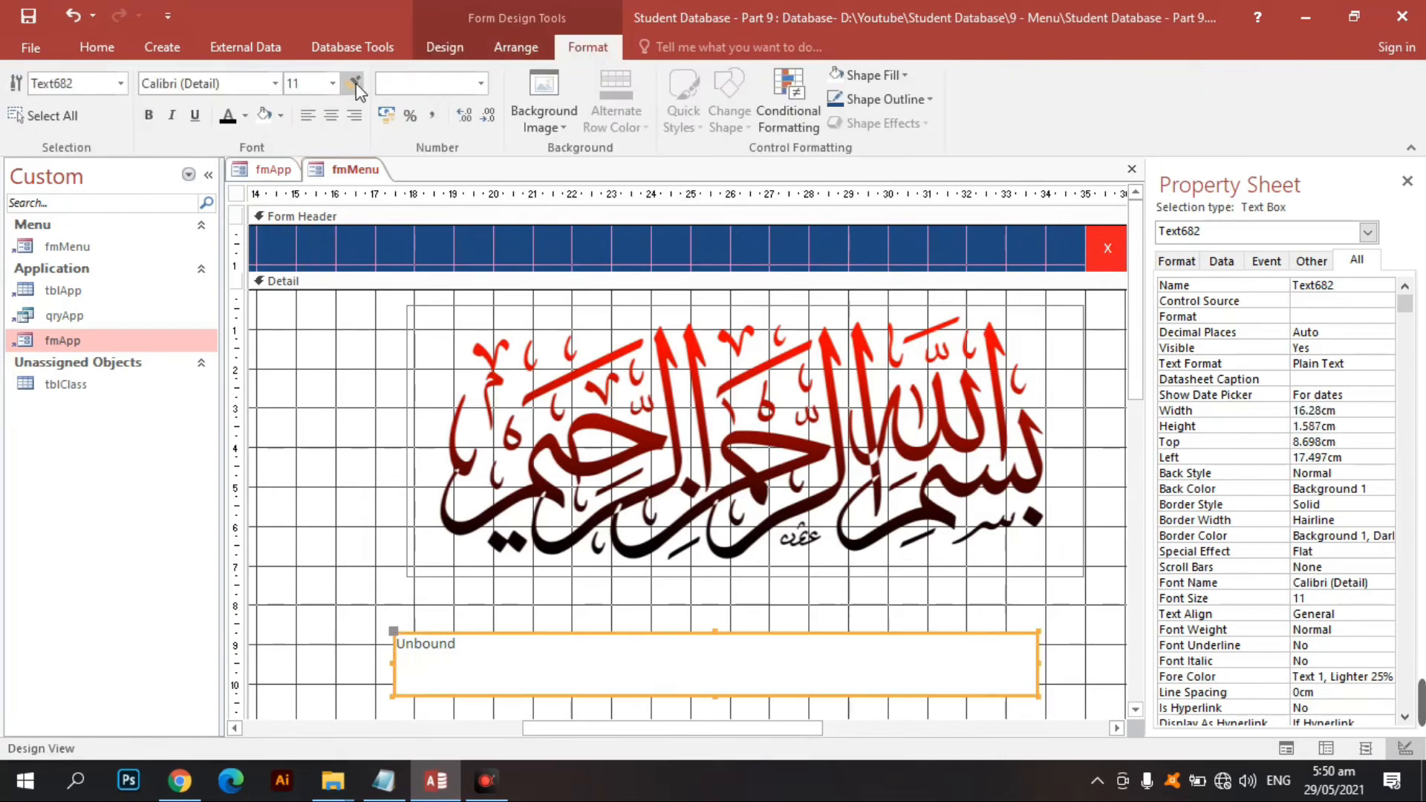
left_click(334, 83)
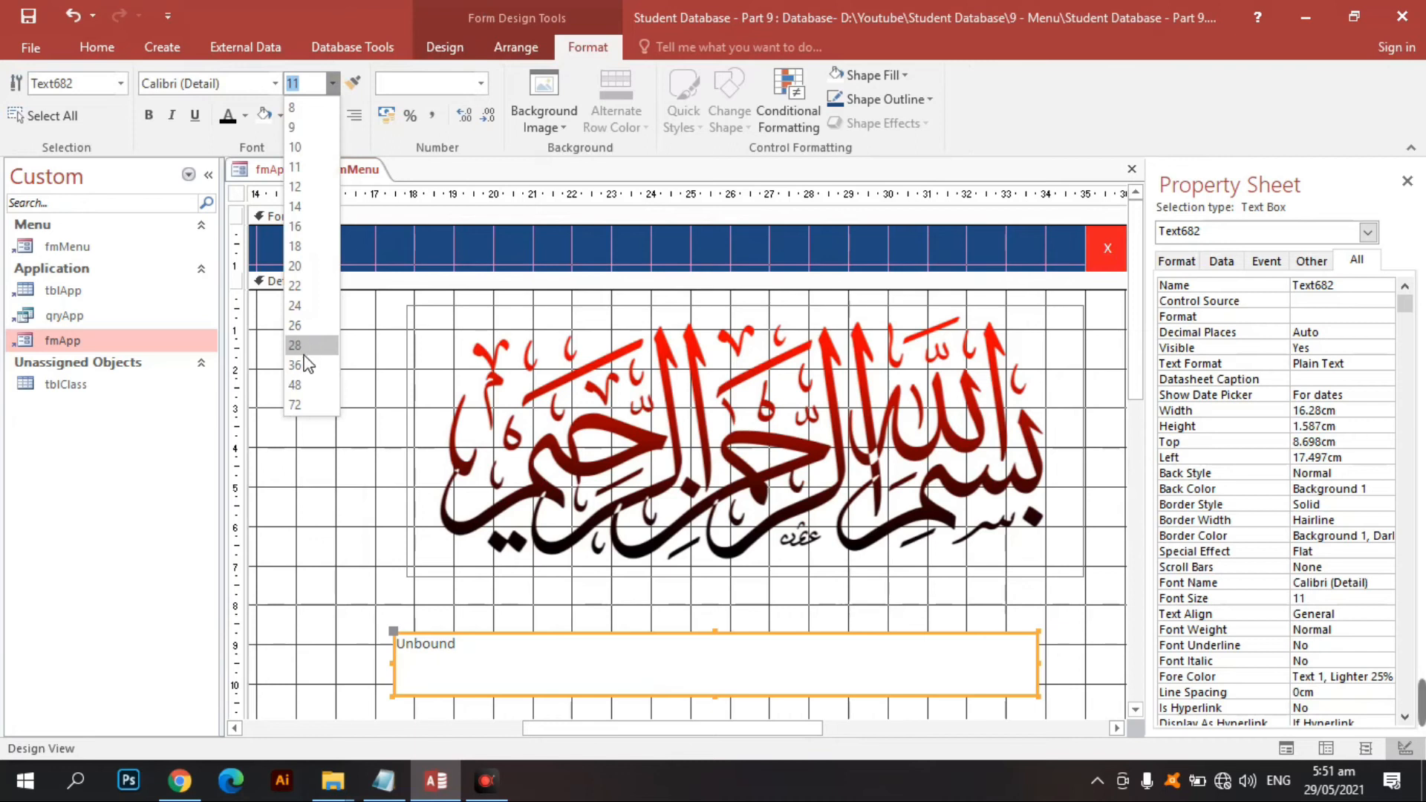
left_click(305, 360)
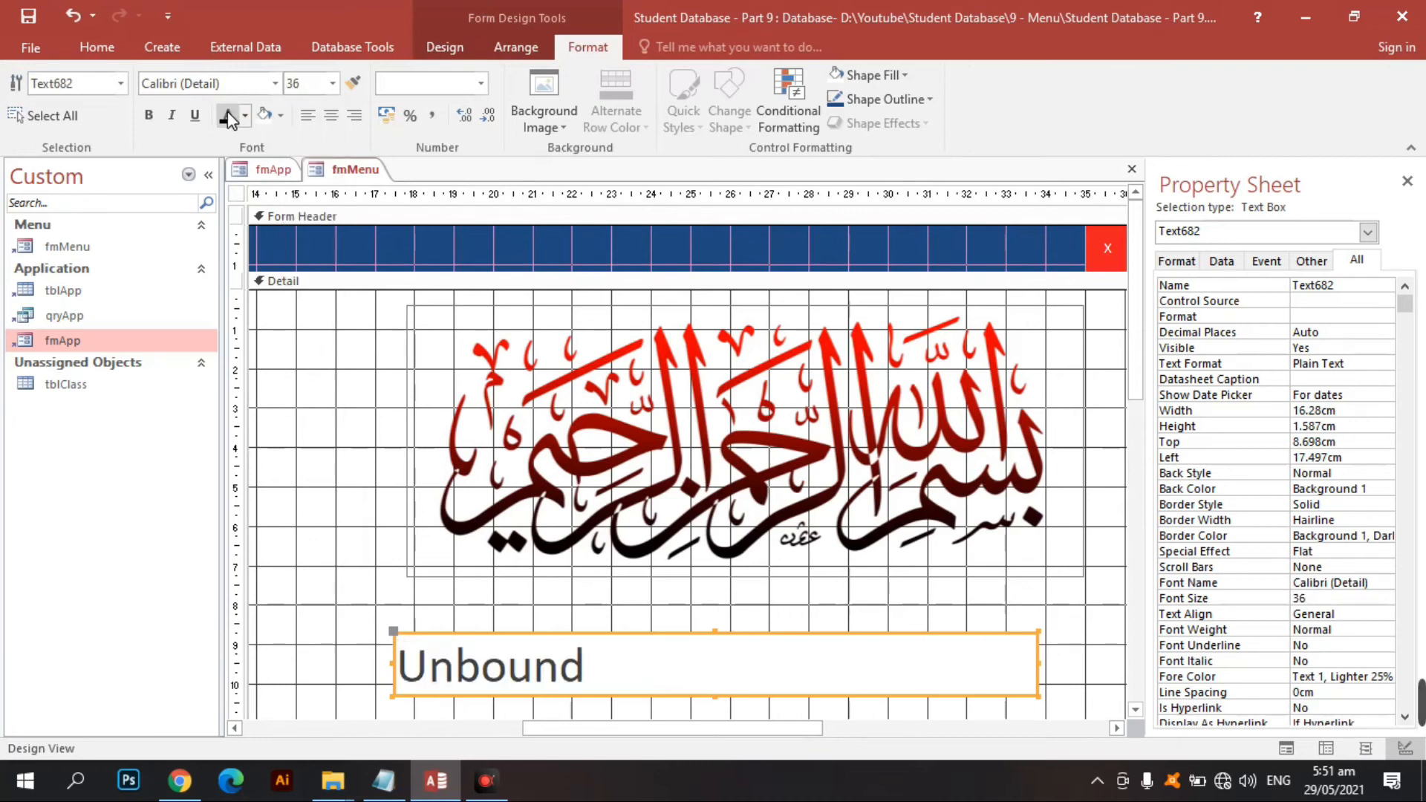
Step: Format the text box in Cambria (Header) with red font colour #ED1C24, centred and bold
left_click(275, 84)
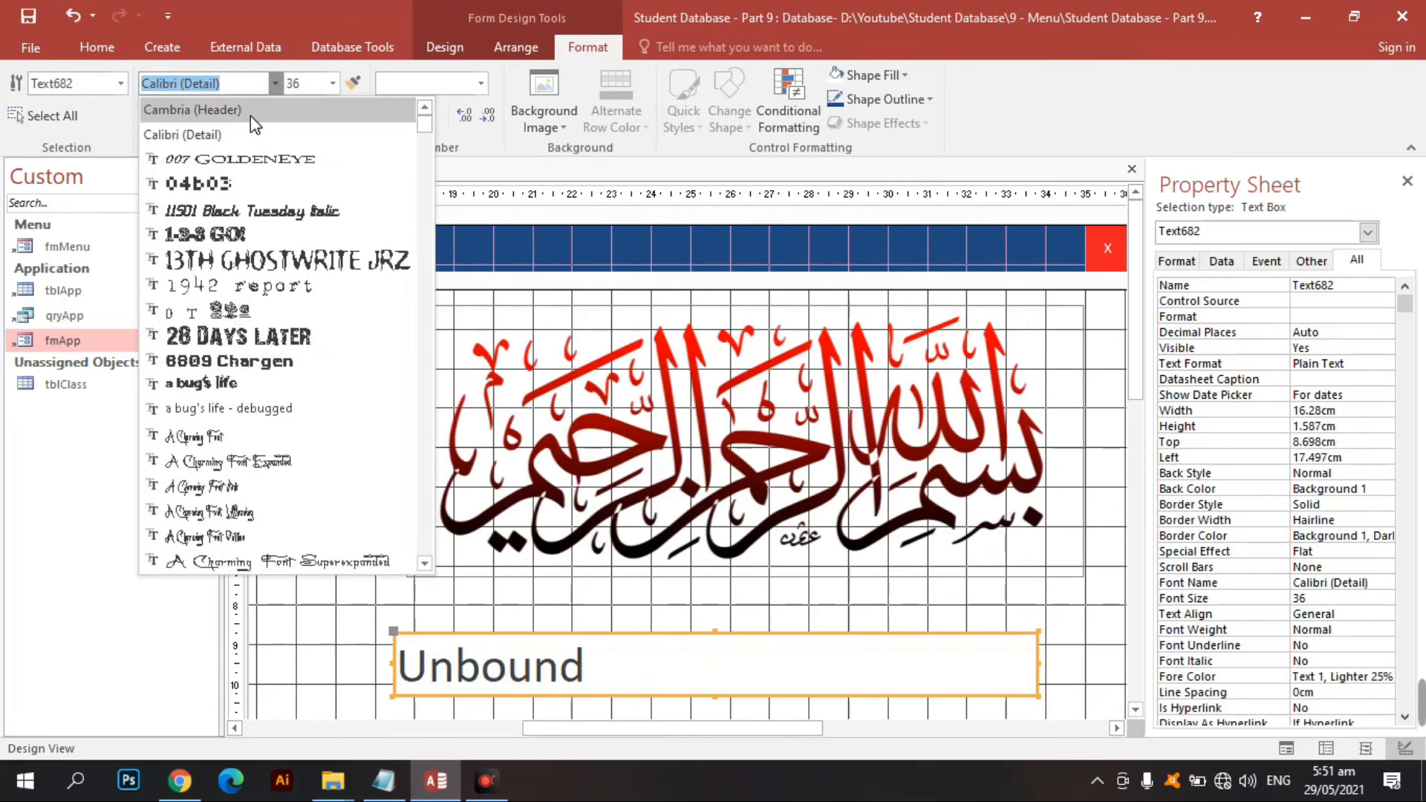
left_click(253, 112)
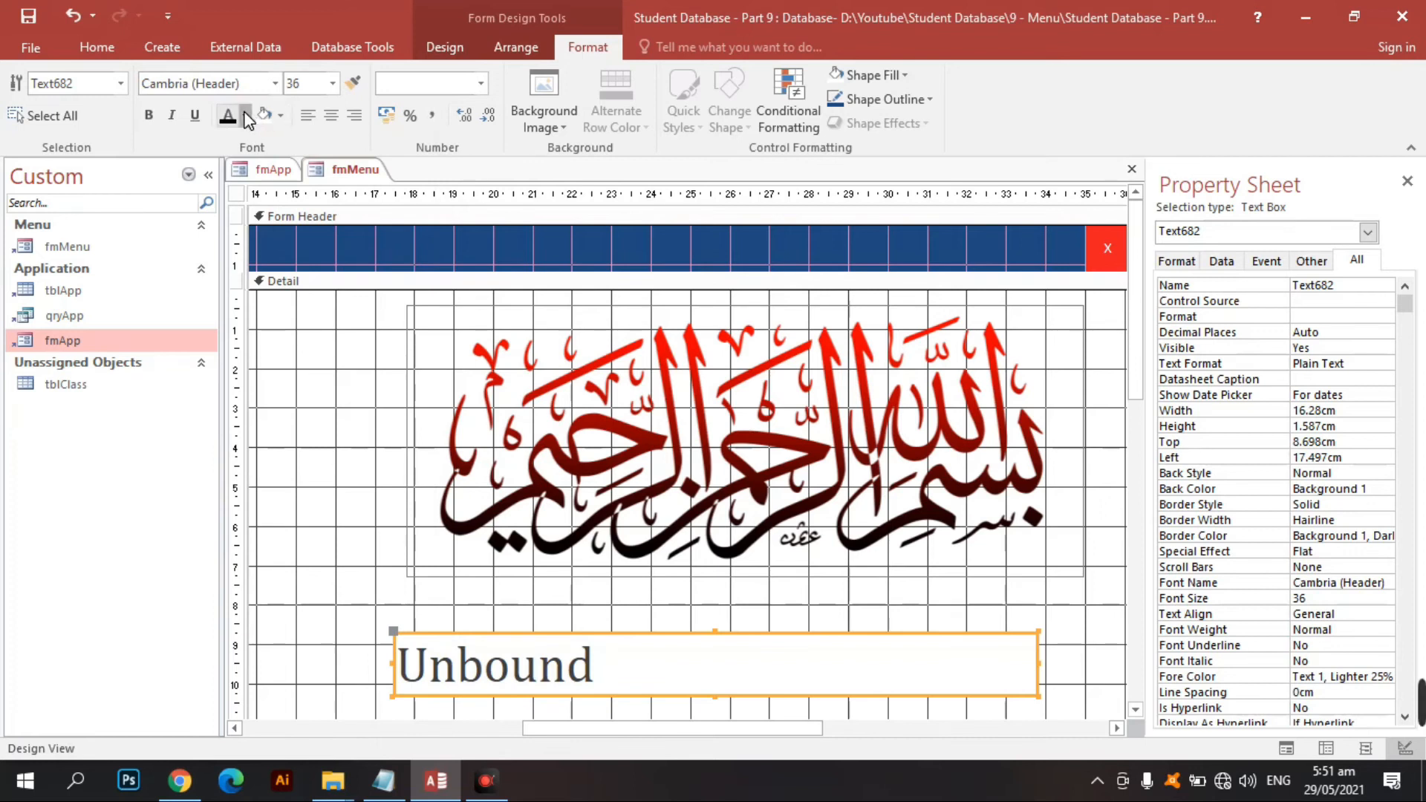
left_click(245, 115)
left_click(245, 410)
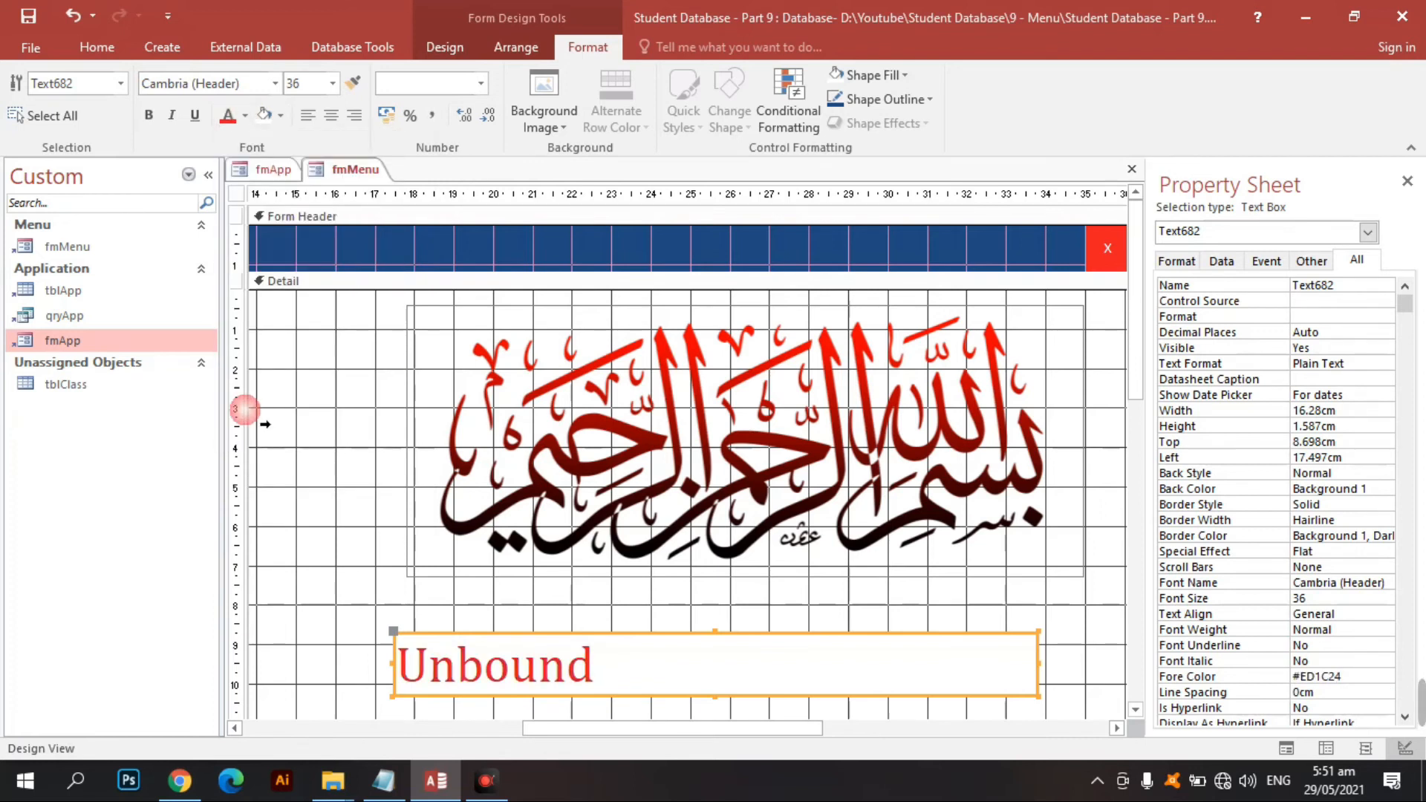
left_click(331, 115)
left_click(149, 115)
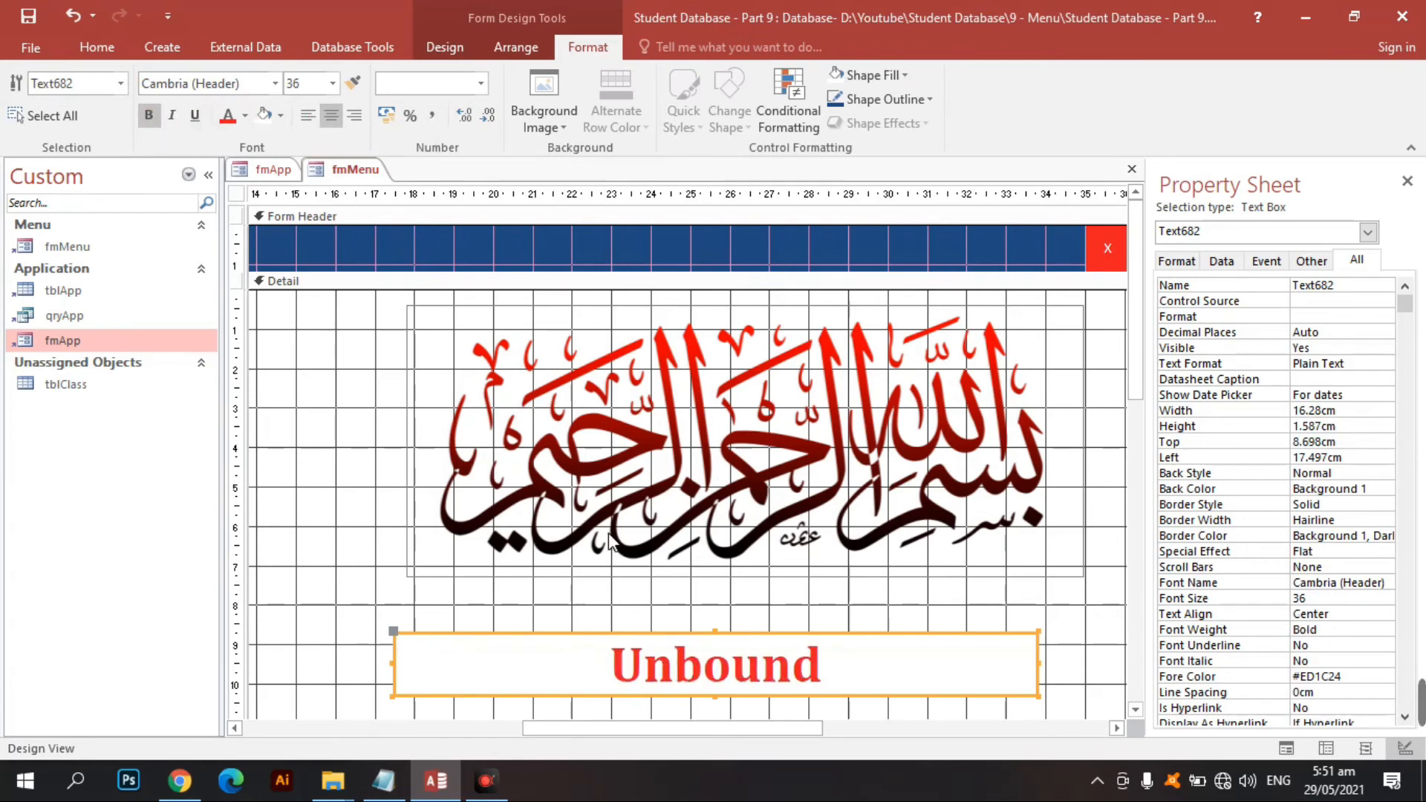
Step: Enter the expression ="XYZ School" as the text box's content
left_click(705, 654)
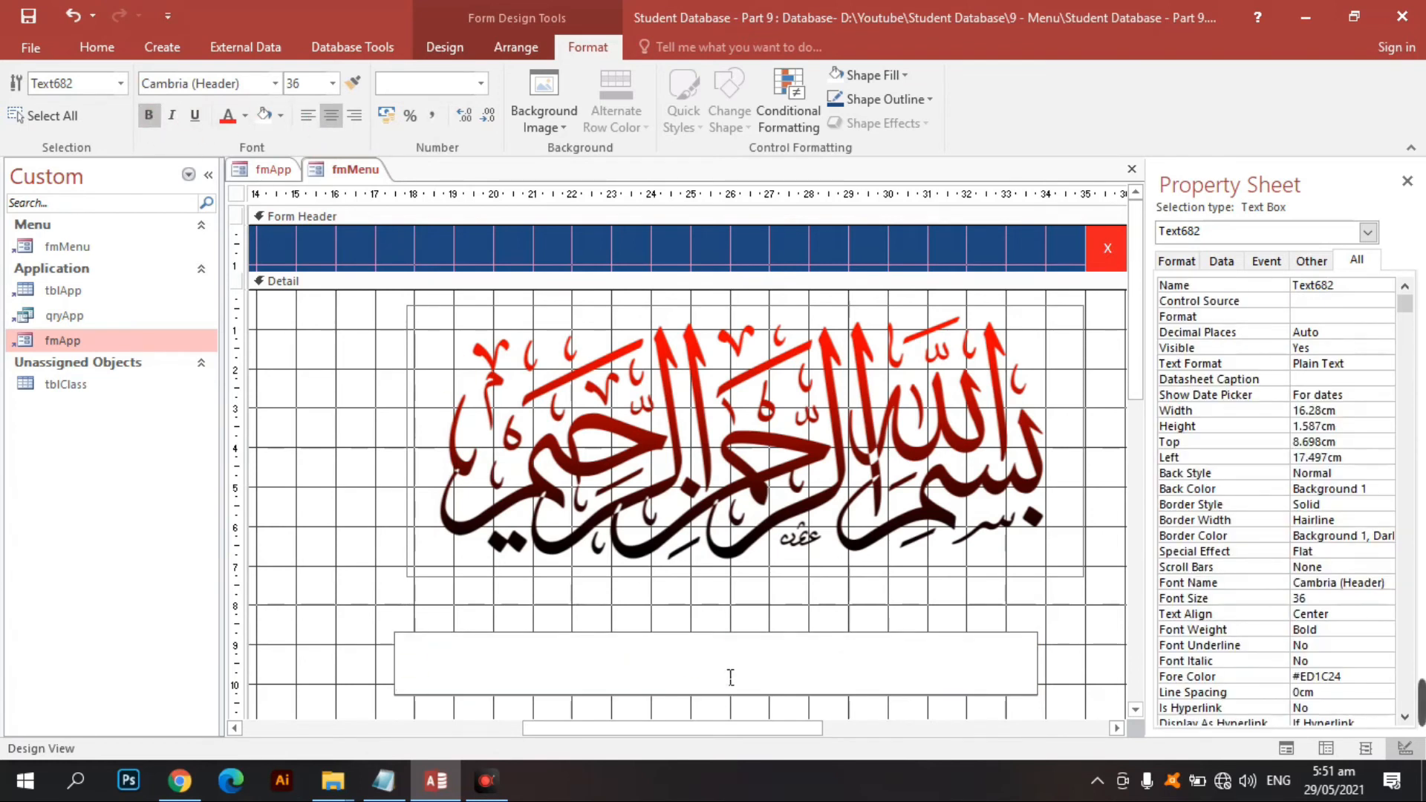
type("=\"\"")
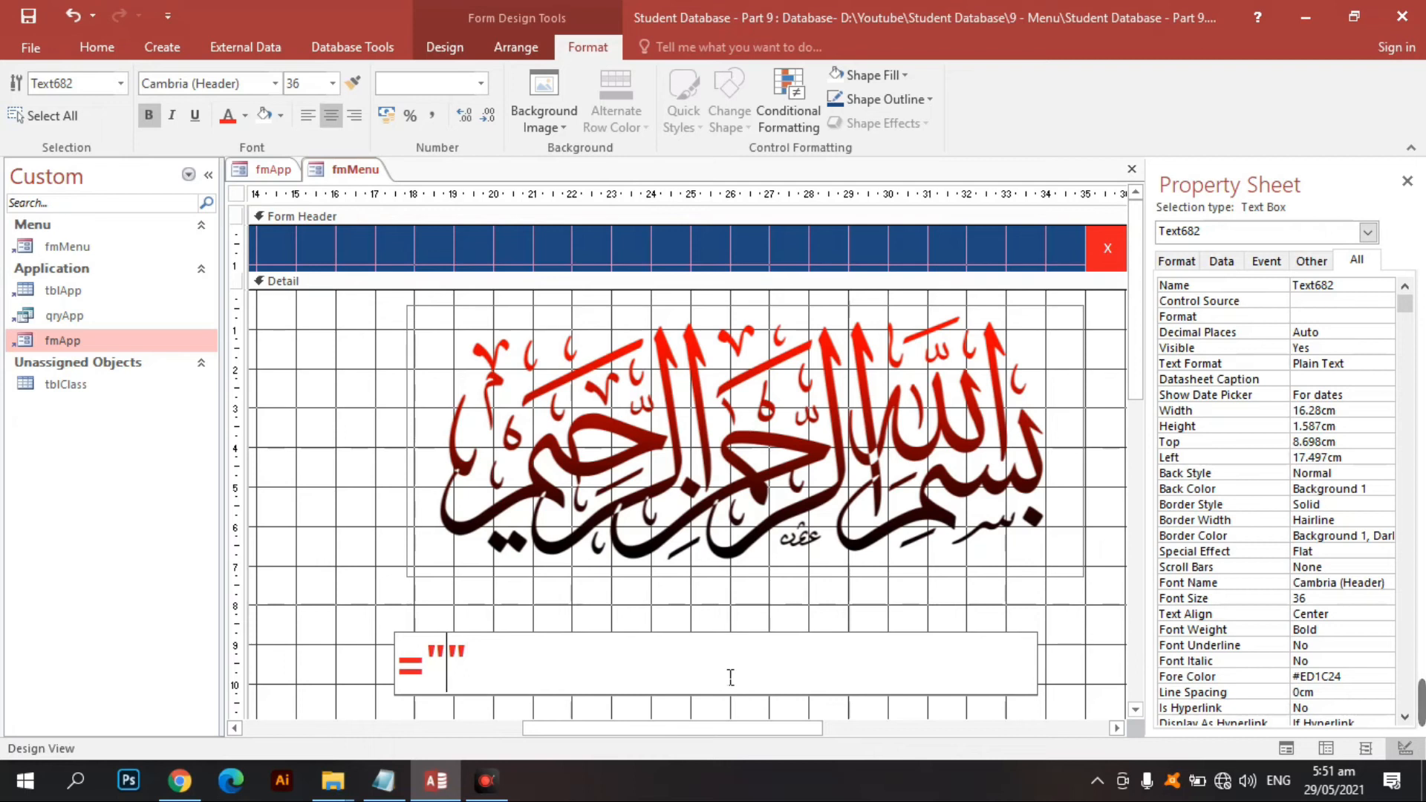
type("XYZ ")
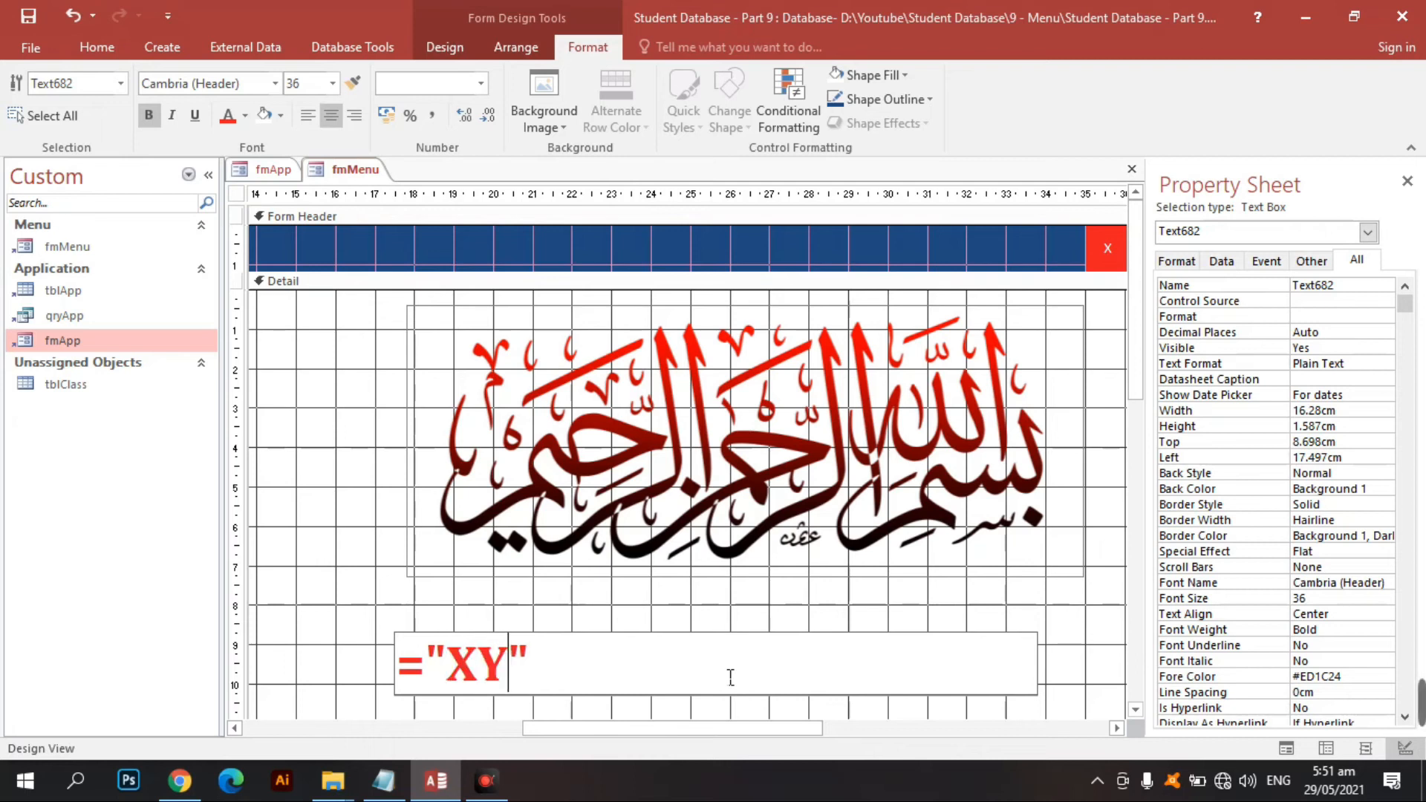
type("School")
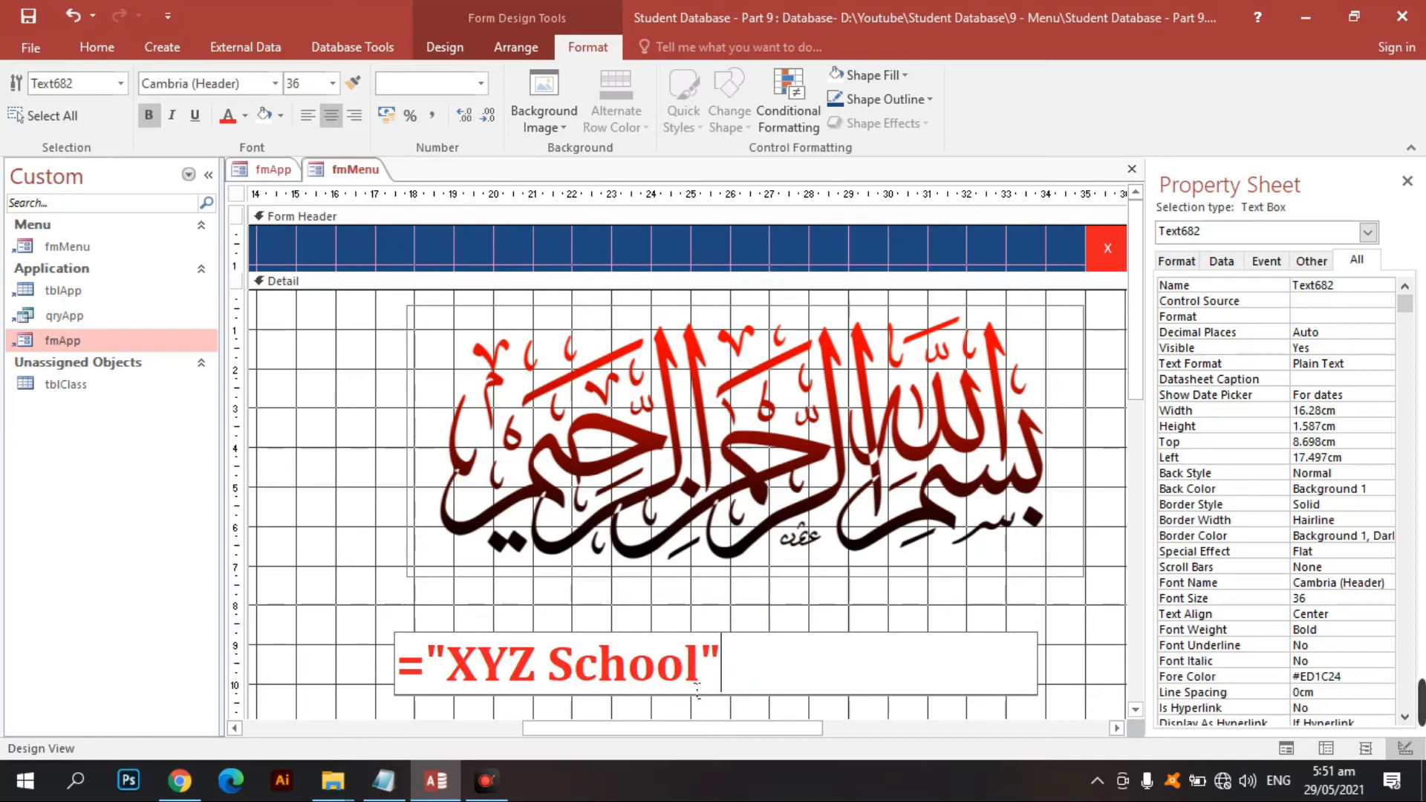
key("Return")
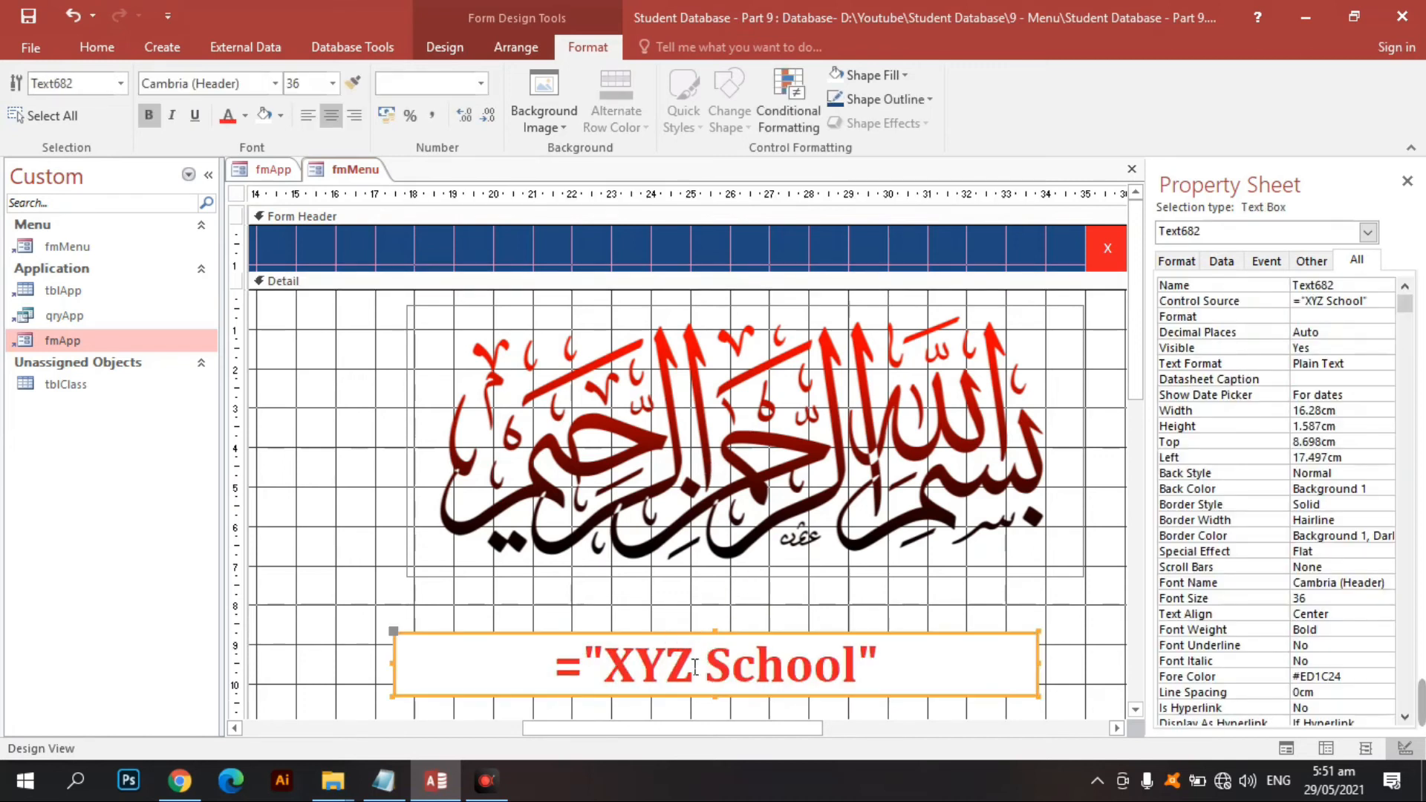
Step: Duplicate the XYZ School text box and move the copy below it, about 16.6 cm from the left and 11.6 cm from the top
scroll(678, 587, "down", 3)
left_click(714, 548)
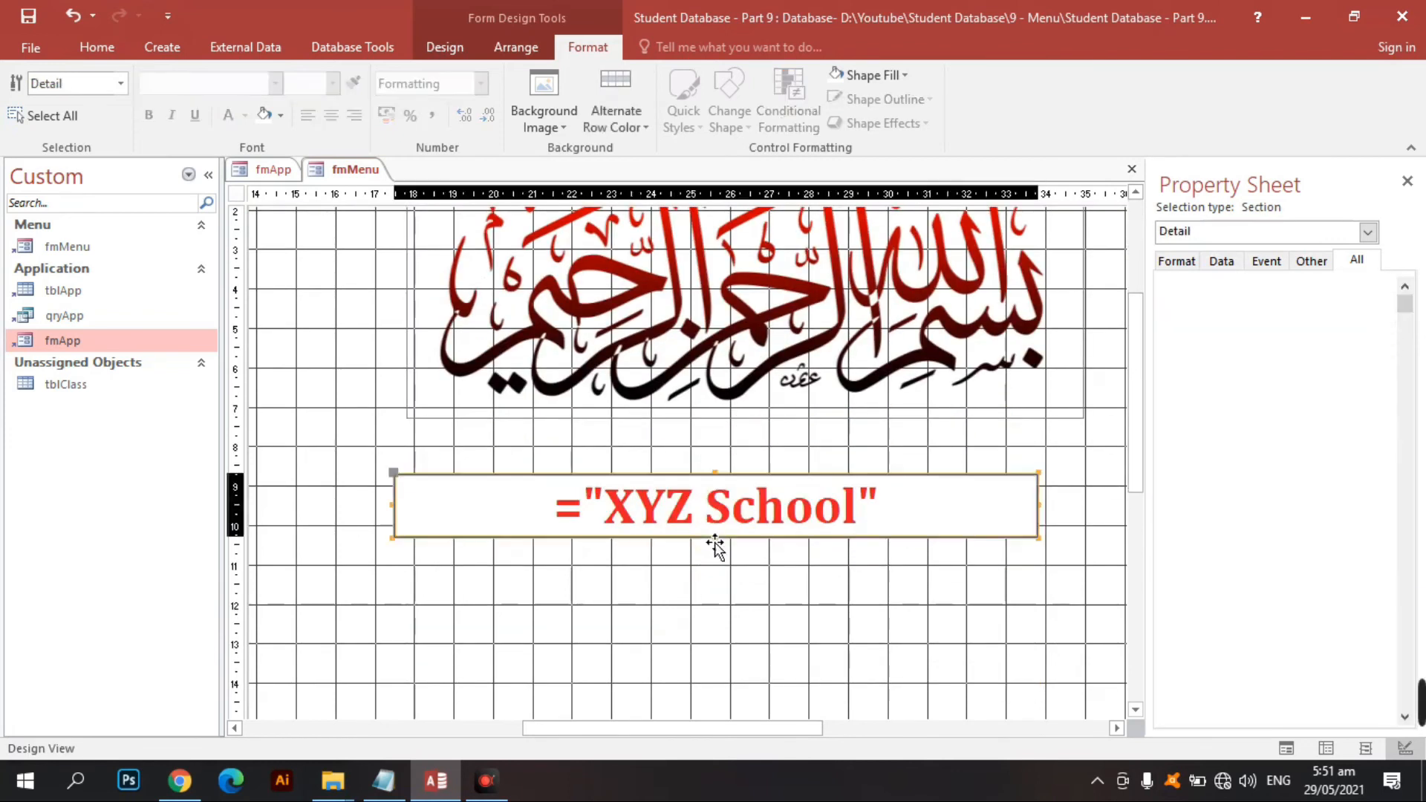
left_click(715, 475)
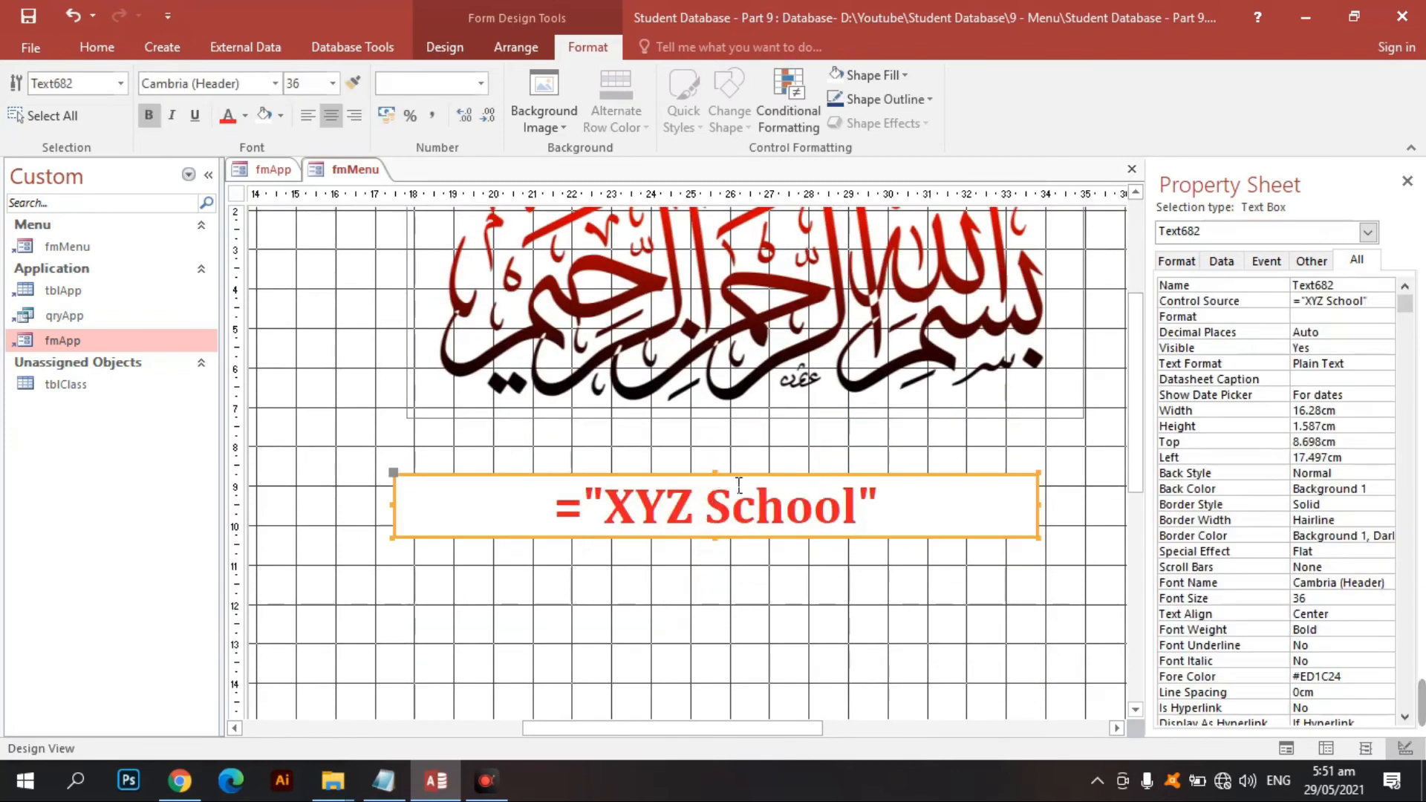
key("ctrl+v")
left_click(760, 594)
left_click(761, 623)
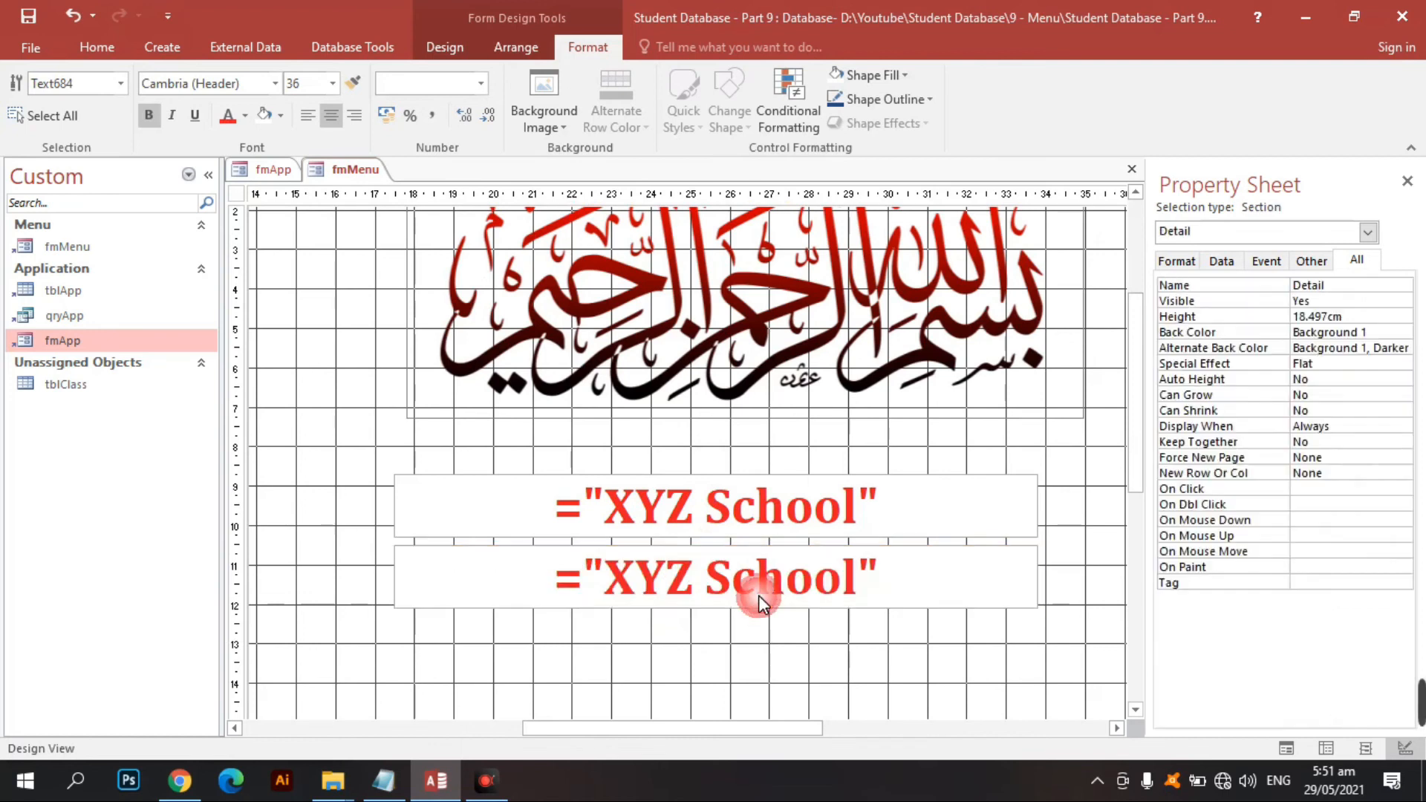
left_click(759, 595)
left_click_drag(781, 557, 745, 599)
Step: Apply a Stacked layout to the original XYZ School text box and insert the copy into that layout above it
right_click(739, 496)
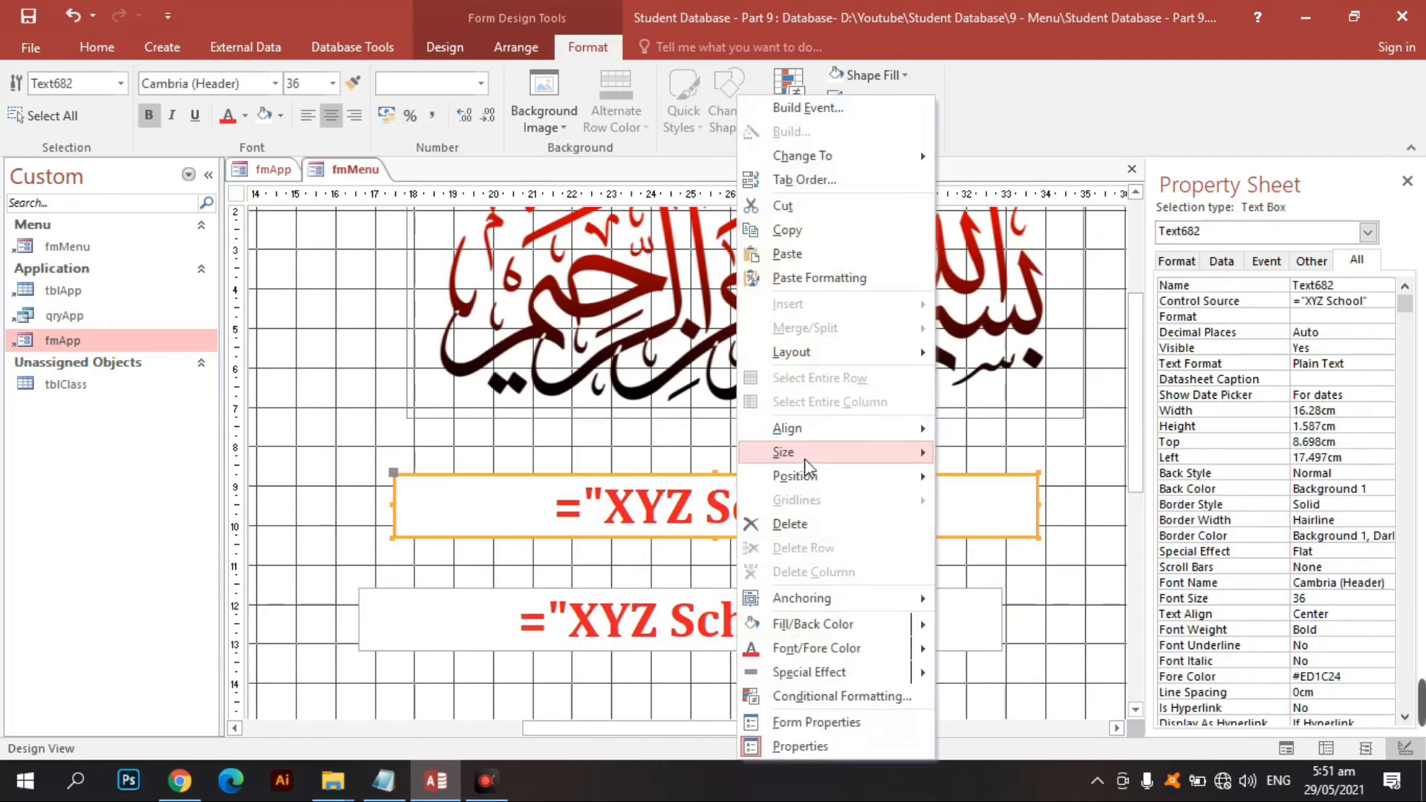
mouse_move(804, 352)
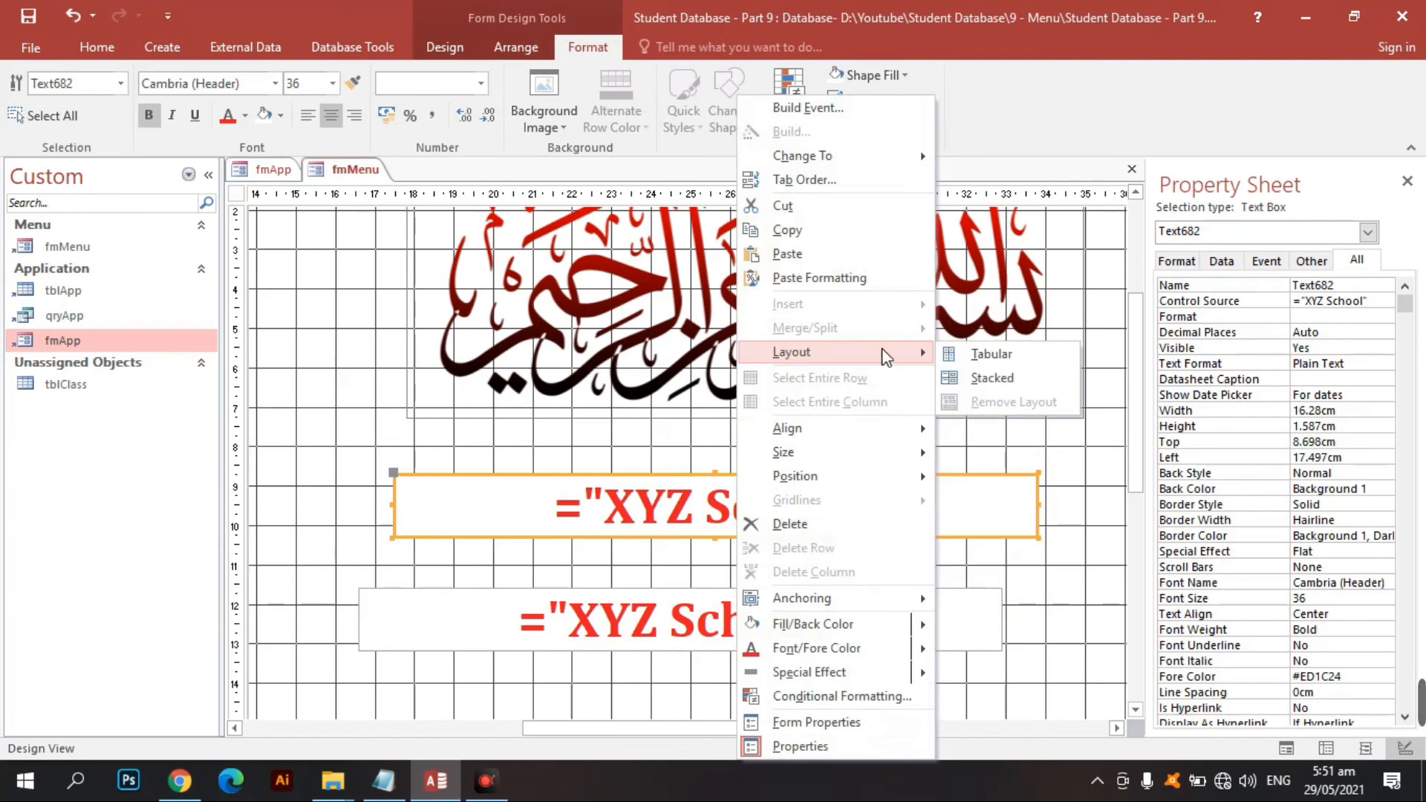
left_click(995, 379)
left_click(714, 617)
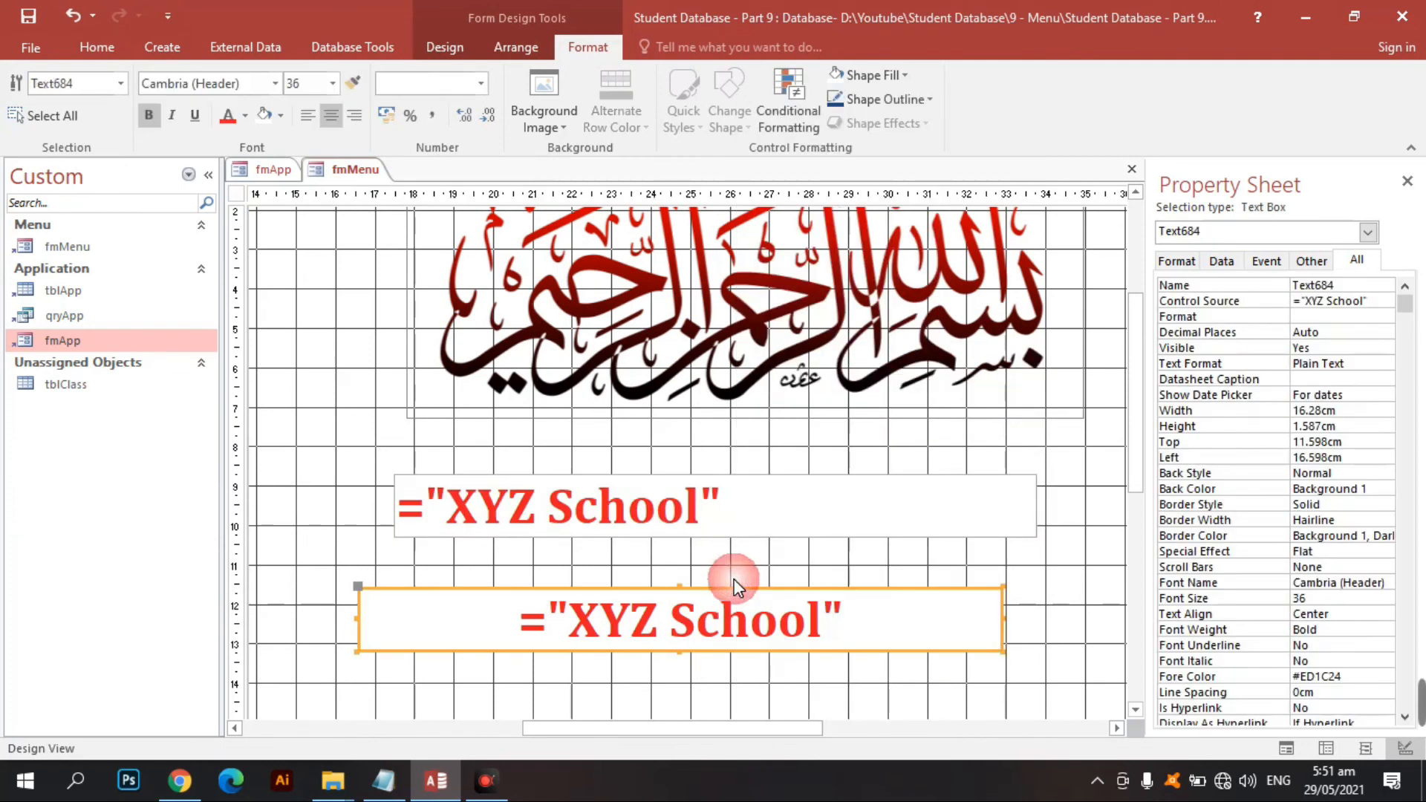
left_click_drag(757, 598, 743, 498)
left_click(673, 570)
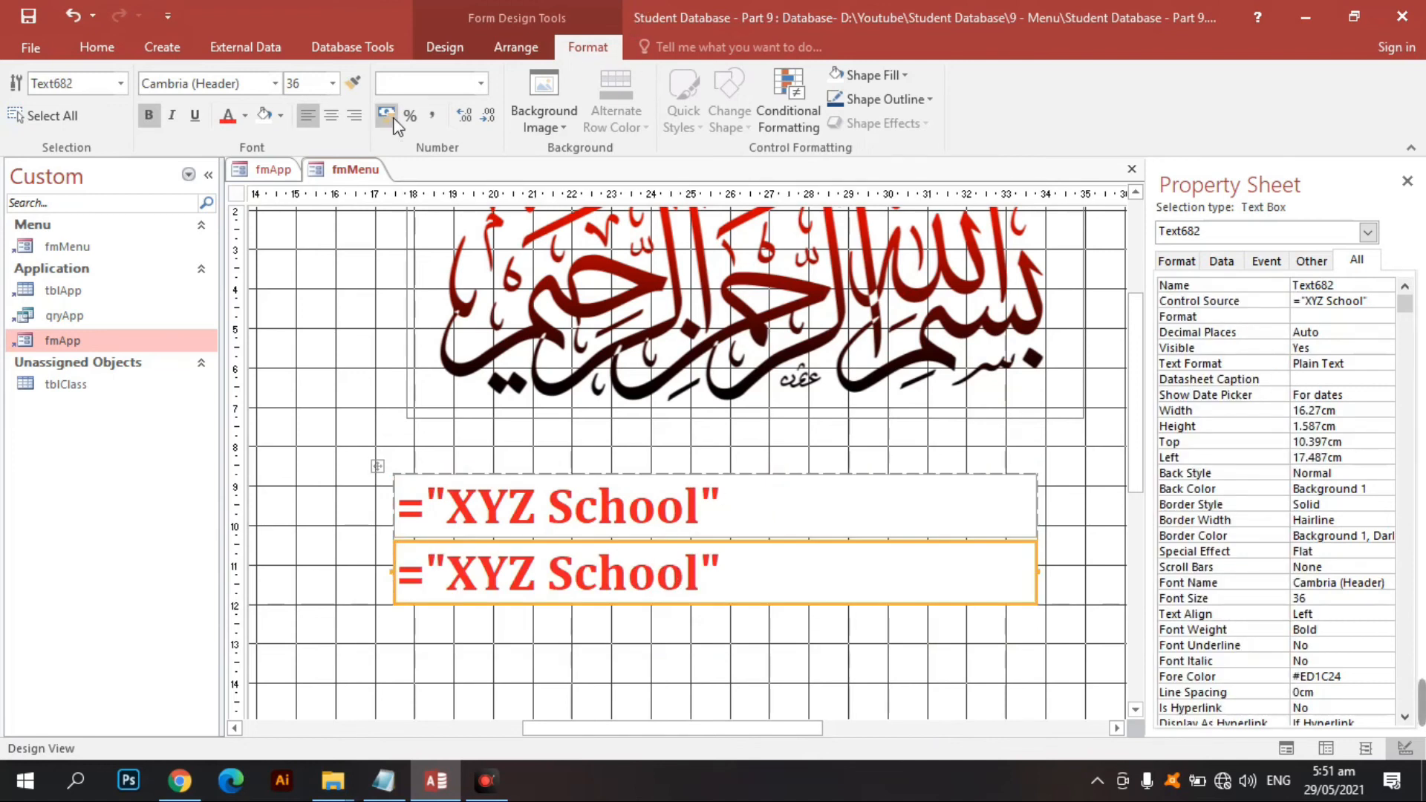
Step: Centre the text in both stacked XYZ School text boxes
left_click_drag(336, 462, 529, 672)
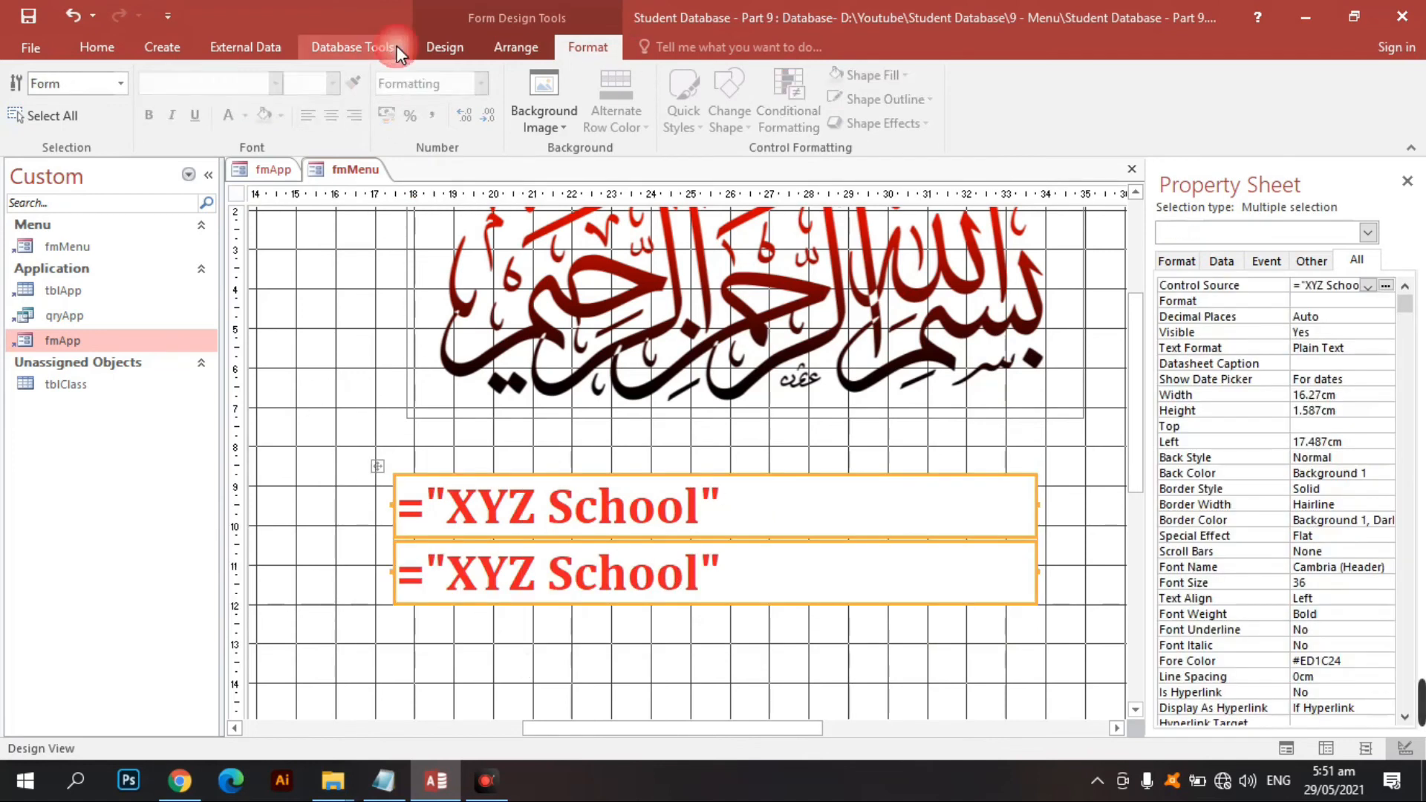
left_click(328, 121)
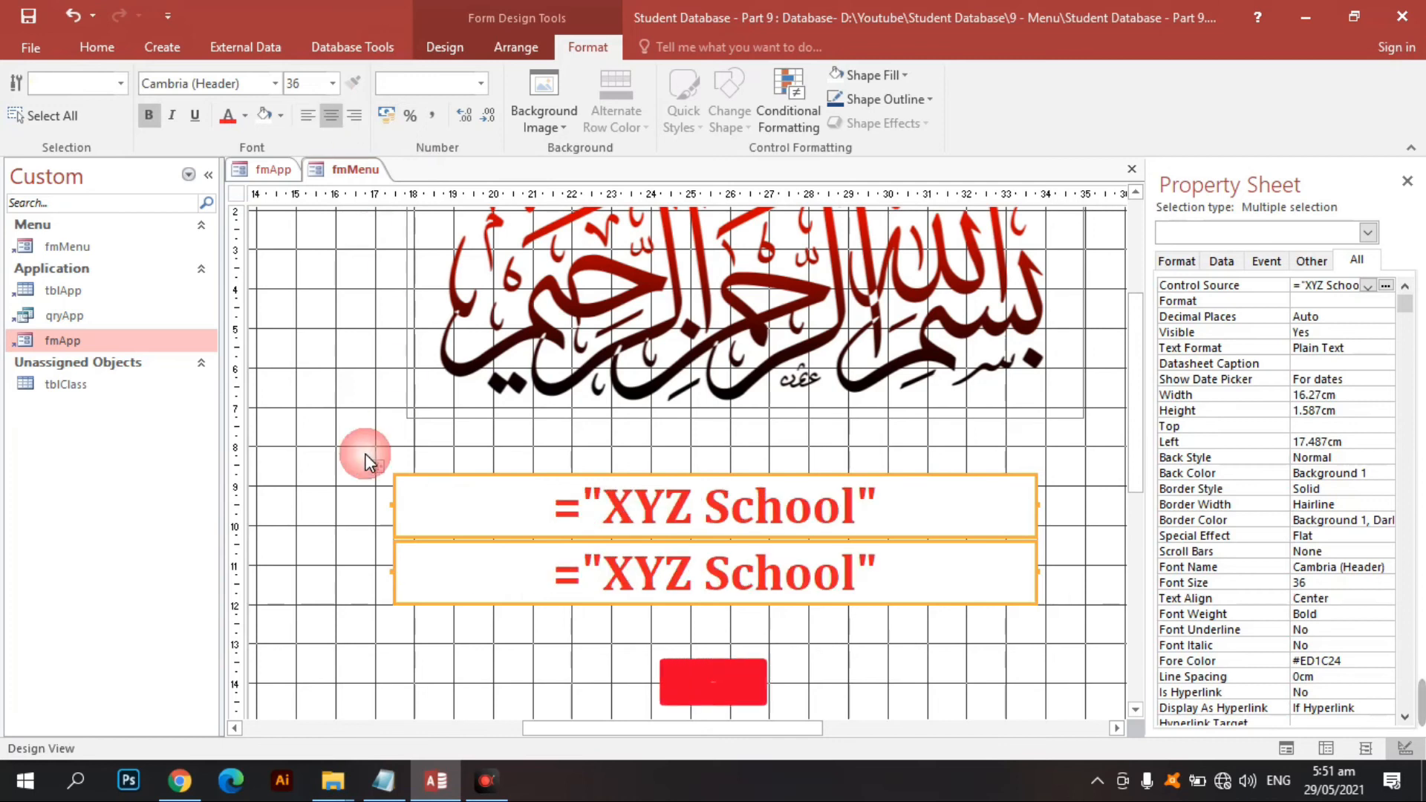
left_click(364, 453)
Step: Set the upper stacked text box's font size to 48 and its height to 2 cm
left_click(511, 519)
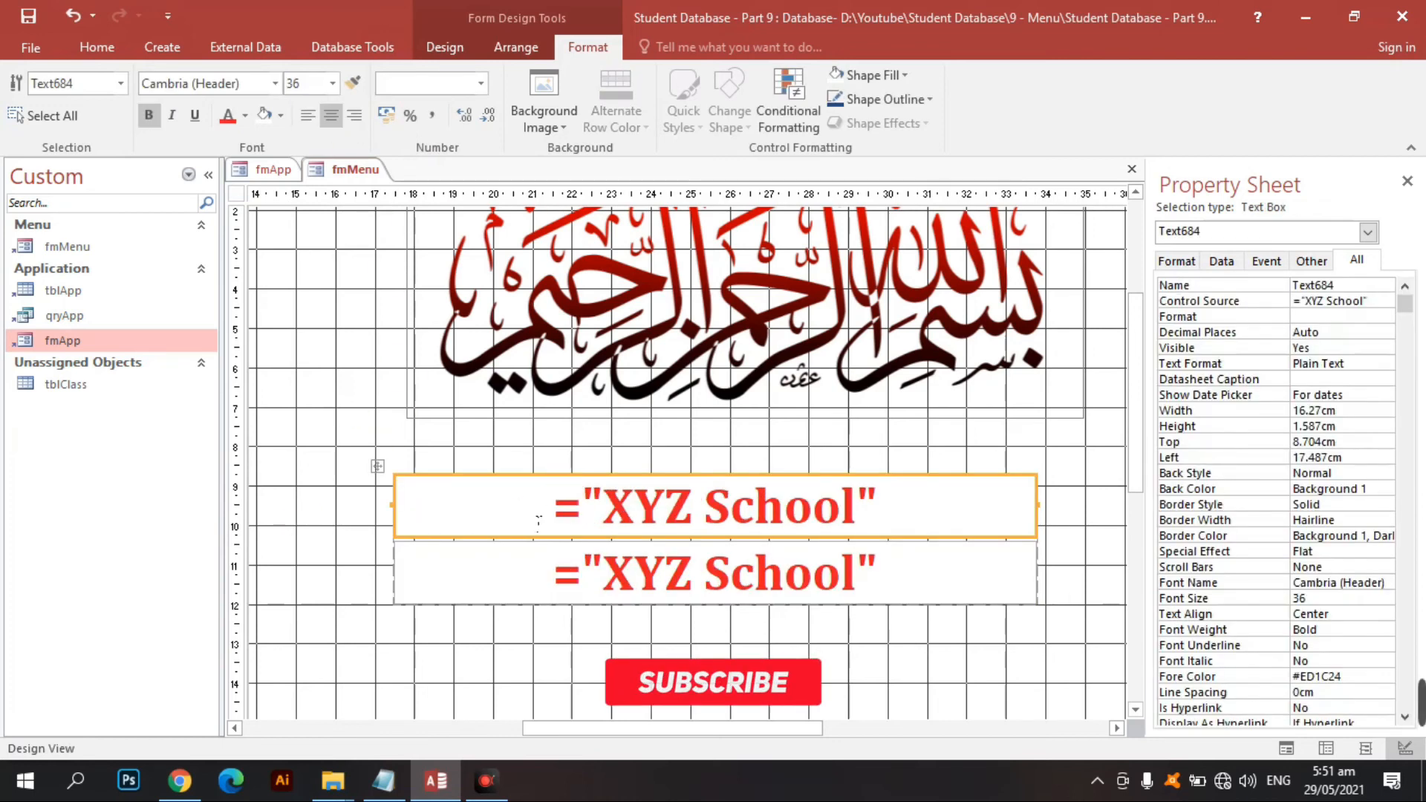
left_click(332, 83)
left_click(305, 385)
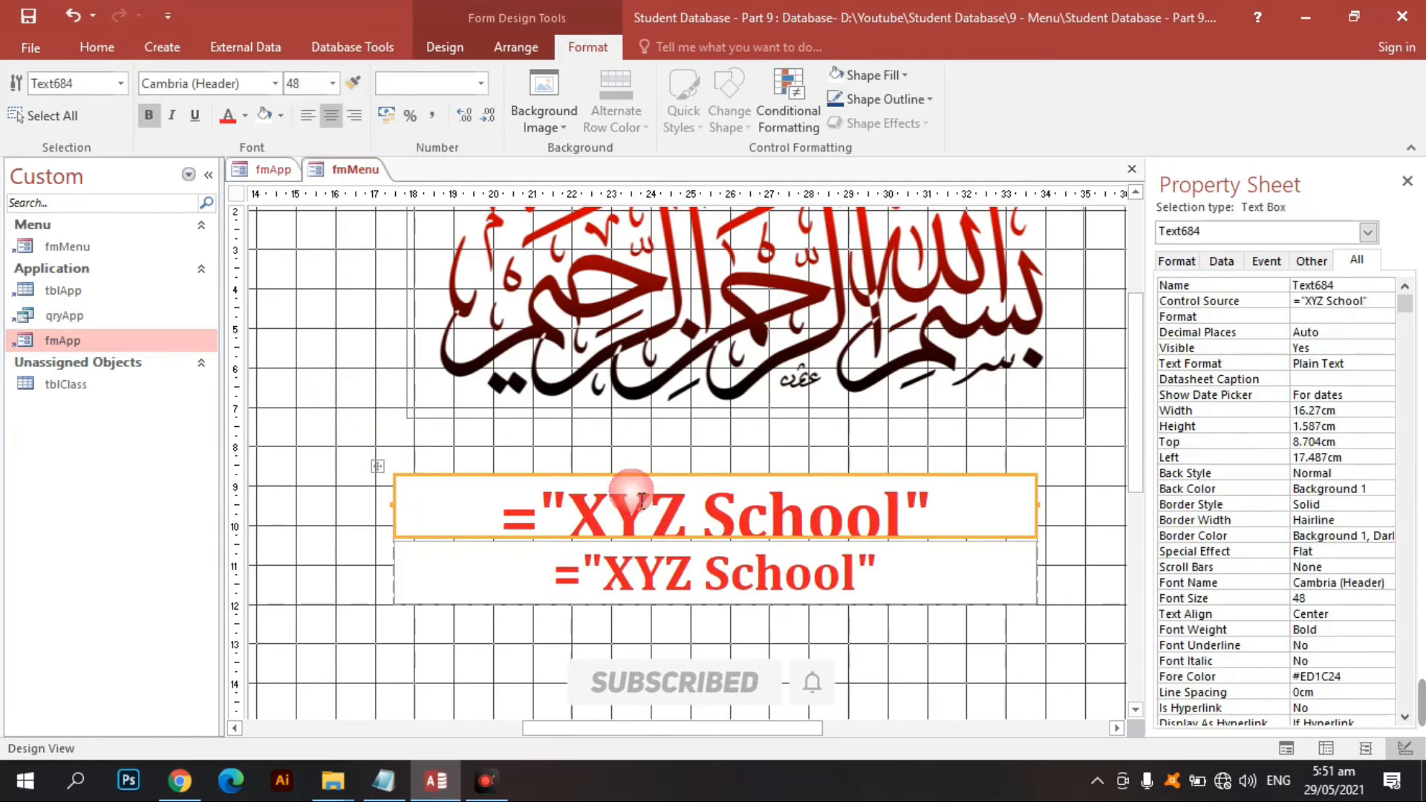
left_click_drag(1064, 490, 1011, 505)
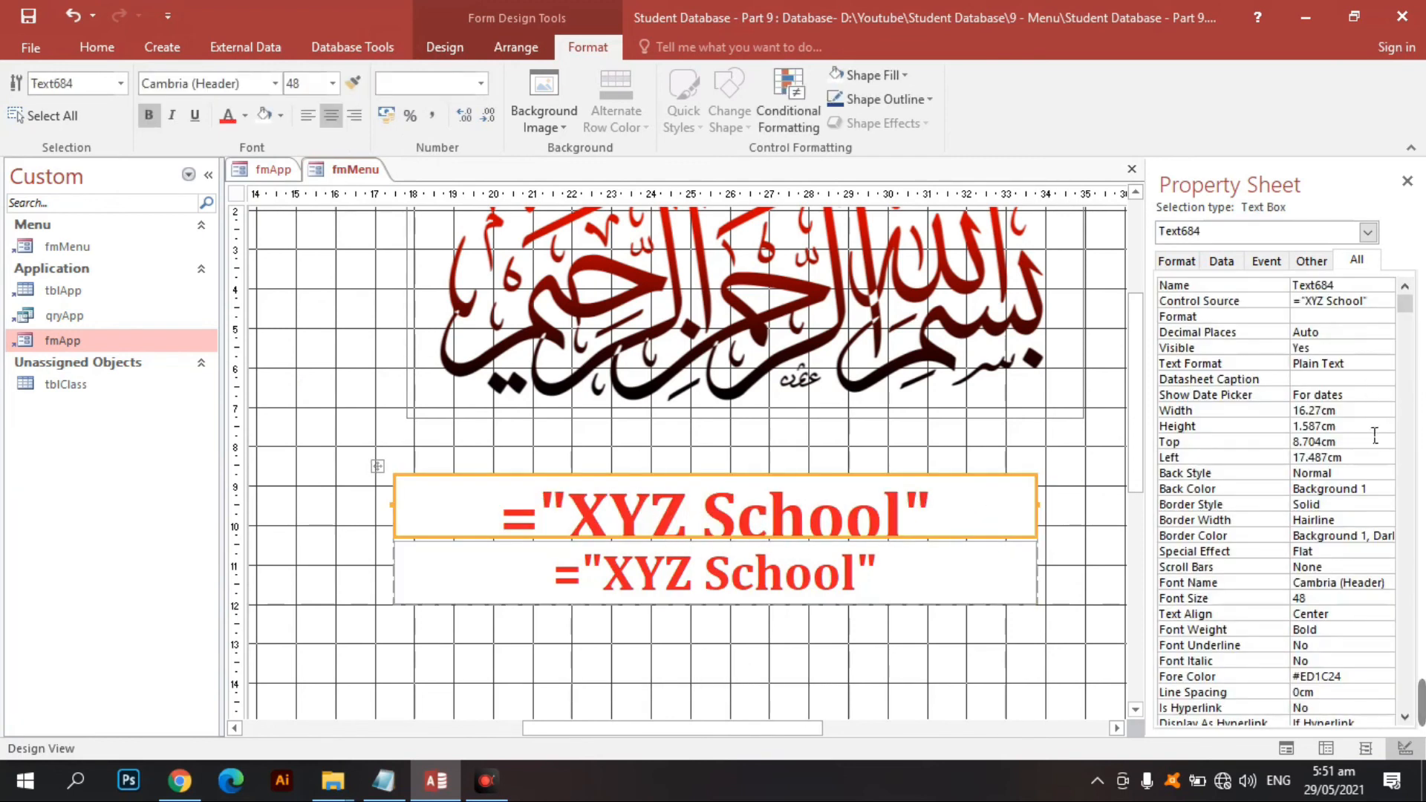
double_click(1315, 425)
type("2")
key("Return")
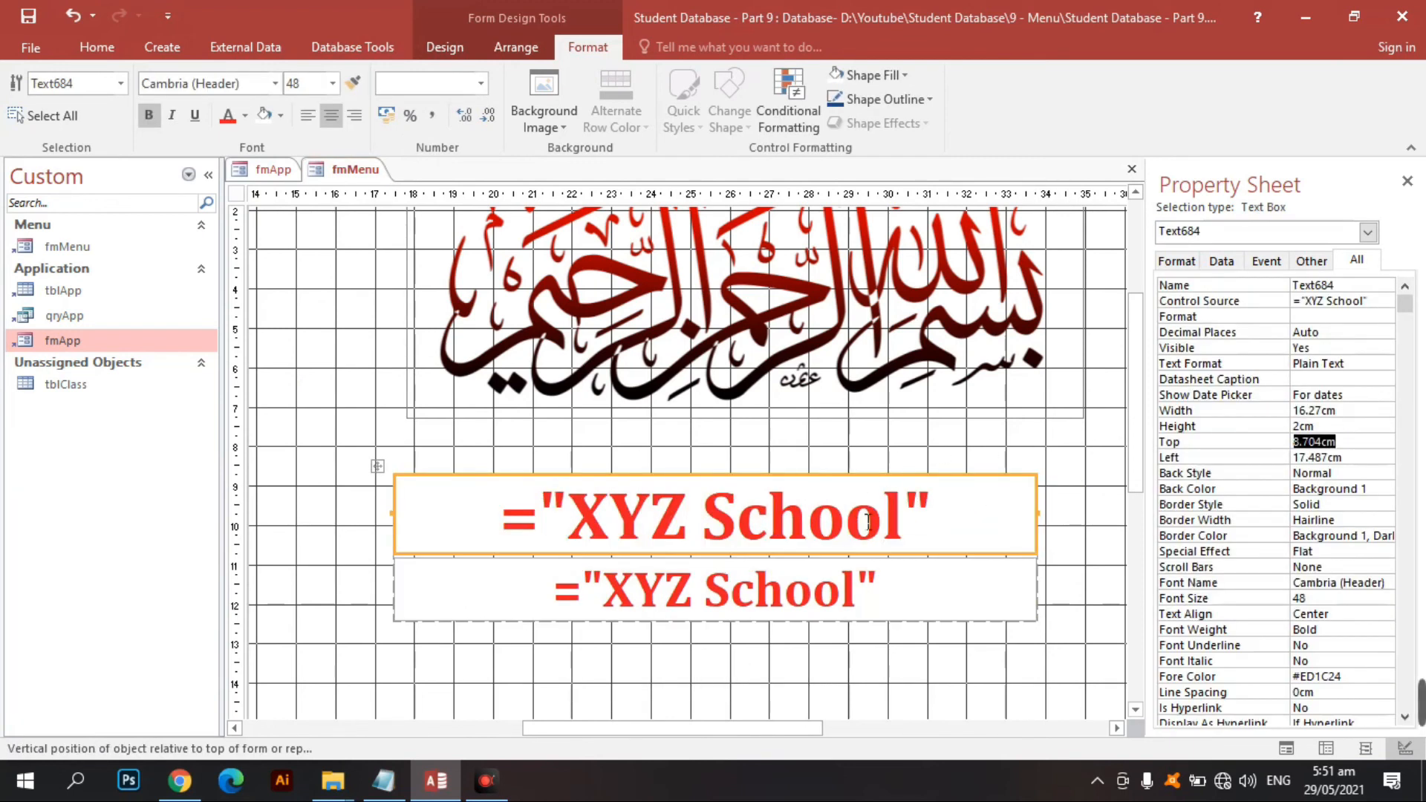
Step: Change the upper text box's expression to ="Welcome"
left_click_drag(913, 539, 817, 523)
left_click(522, 515)
type("Welcome")
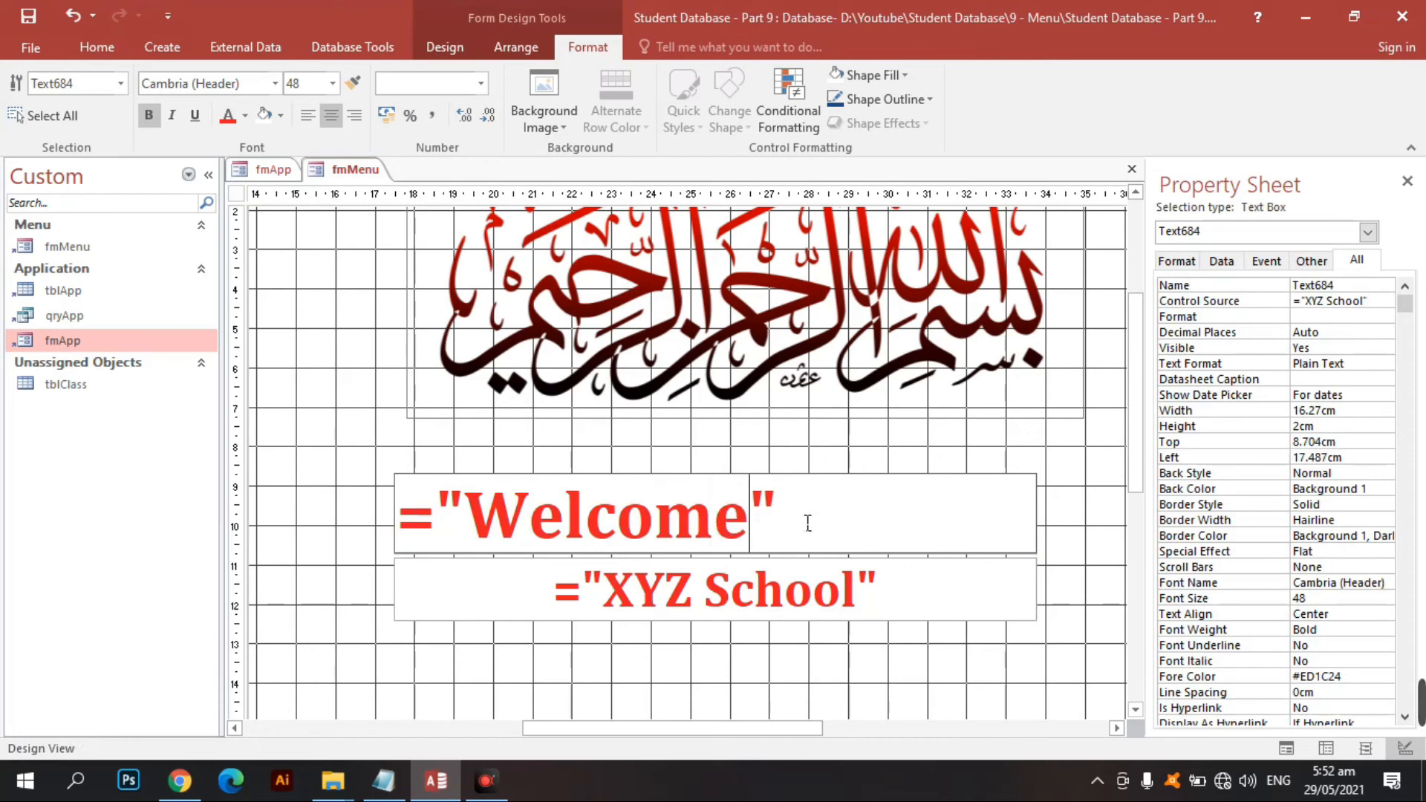
left_click(789, 675)
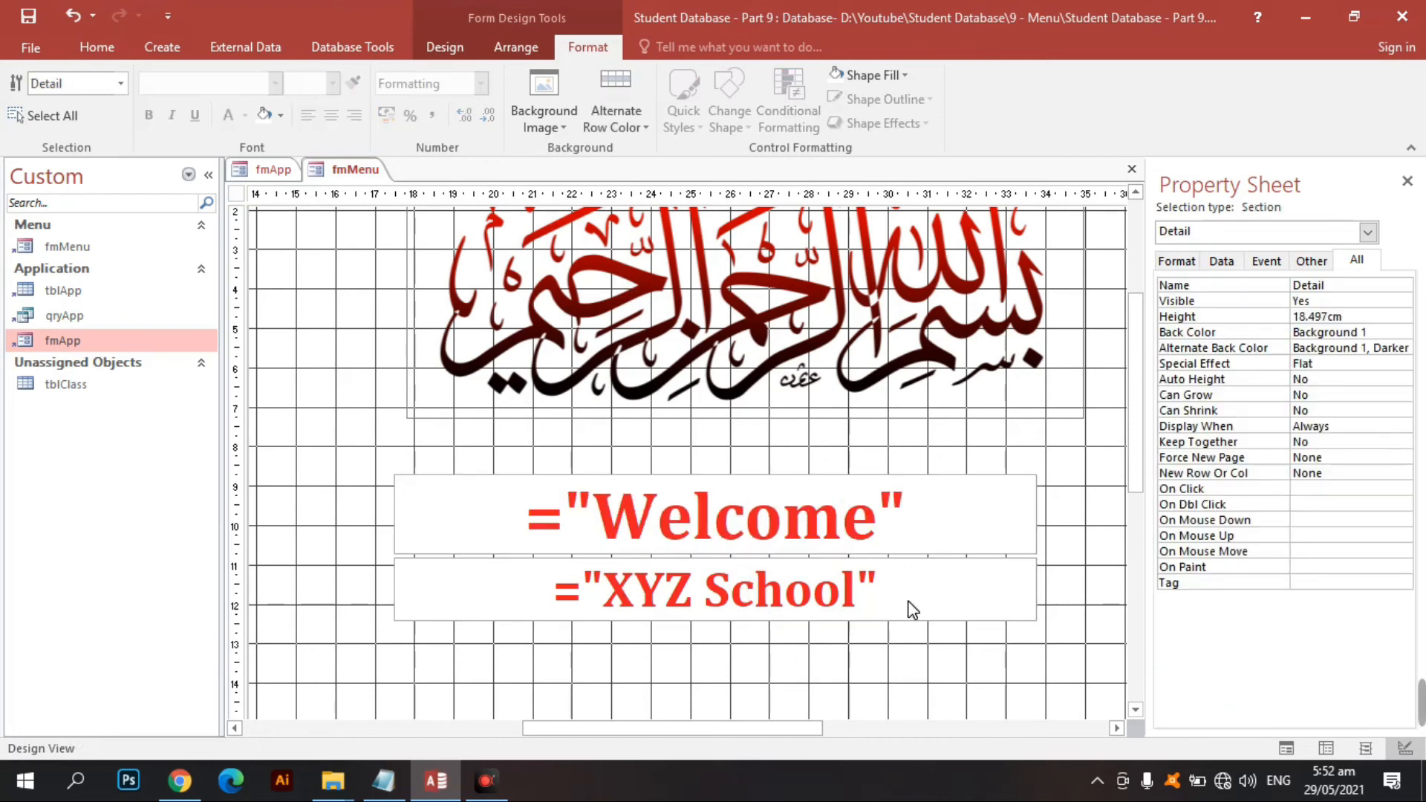
Step: Duplicate the XYZ School text box and attach the copy as the last row of the stacked layout
left_click(882, 612)
key("ctrl+c")
key("ctrl+v")
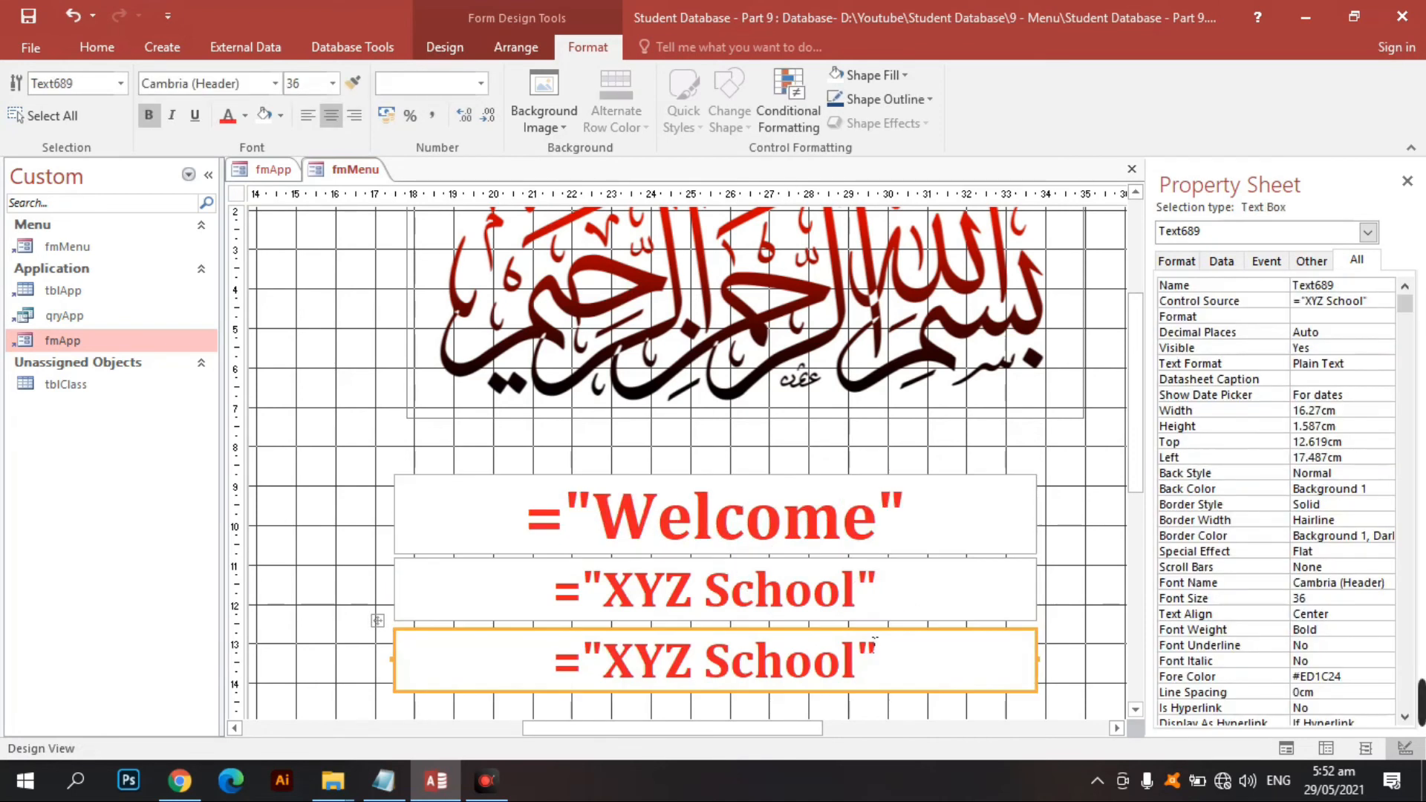
mouse_move(876, 638)
left_mouse_down()
mouse_move(871, 604)
mouse_move(871, 634)
left_mouse_up()
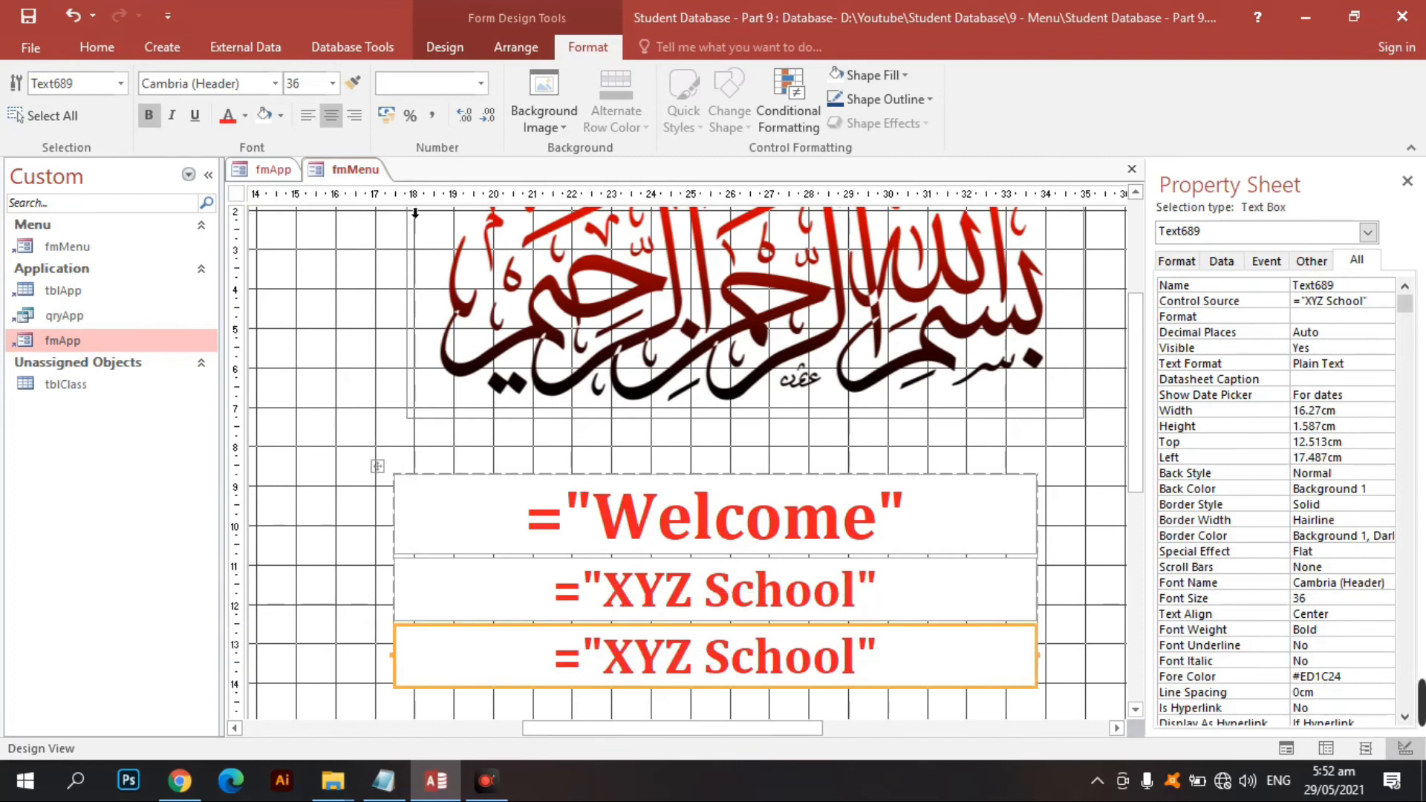
Step: Reduce the third text box's font size, trying 16 and settling on 22
left_click(335, 84)
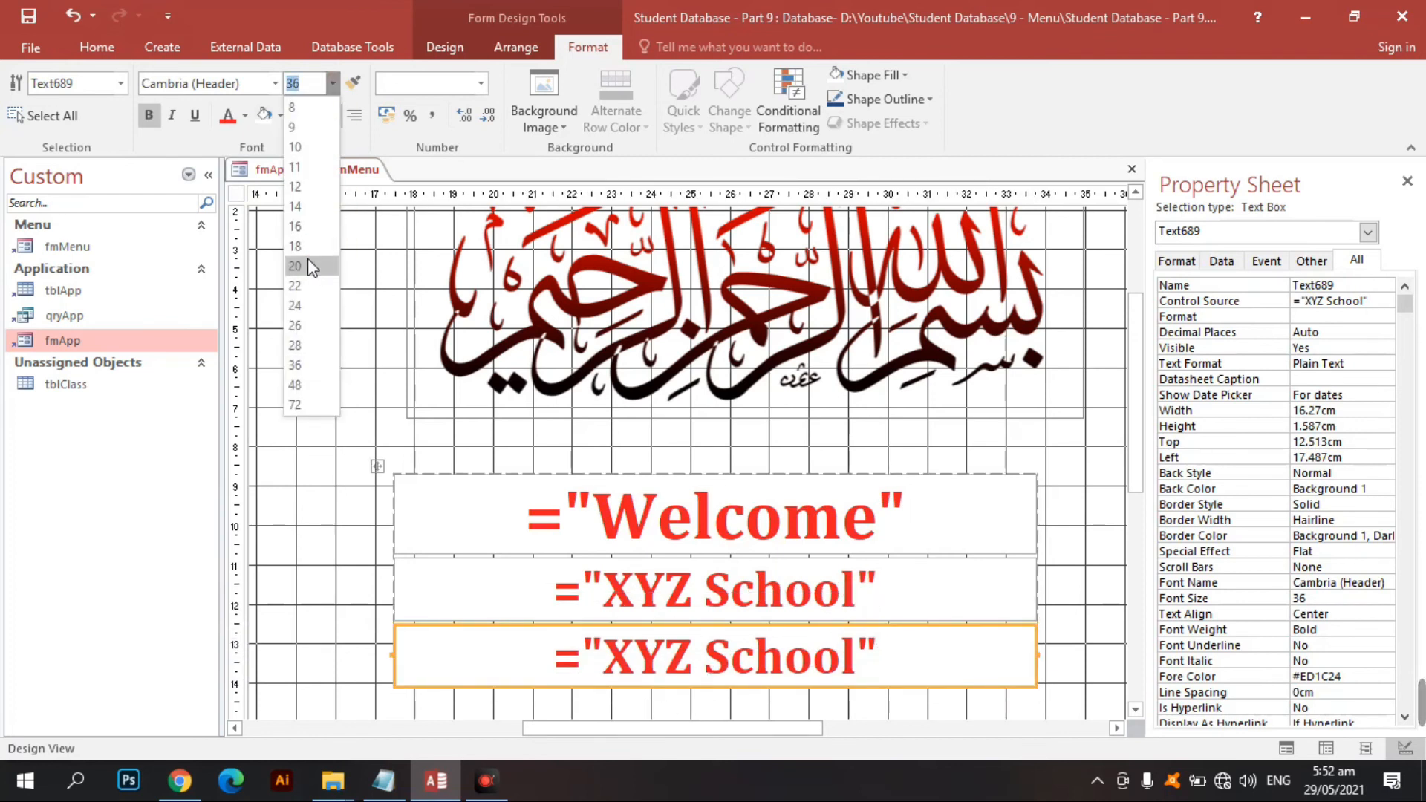
left_click(308, 227)
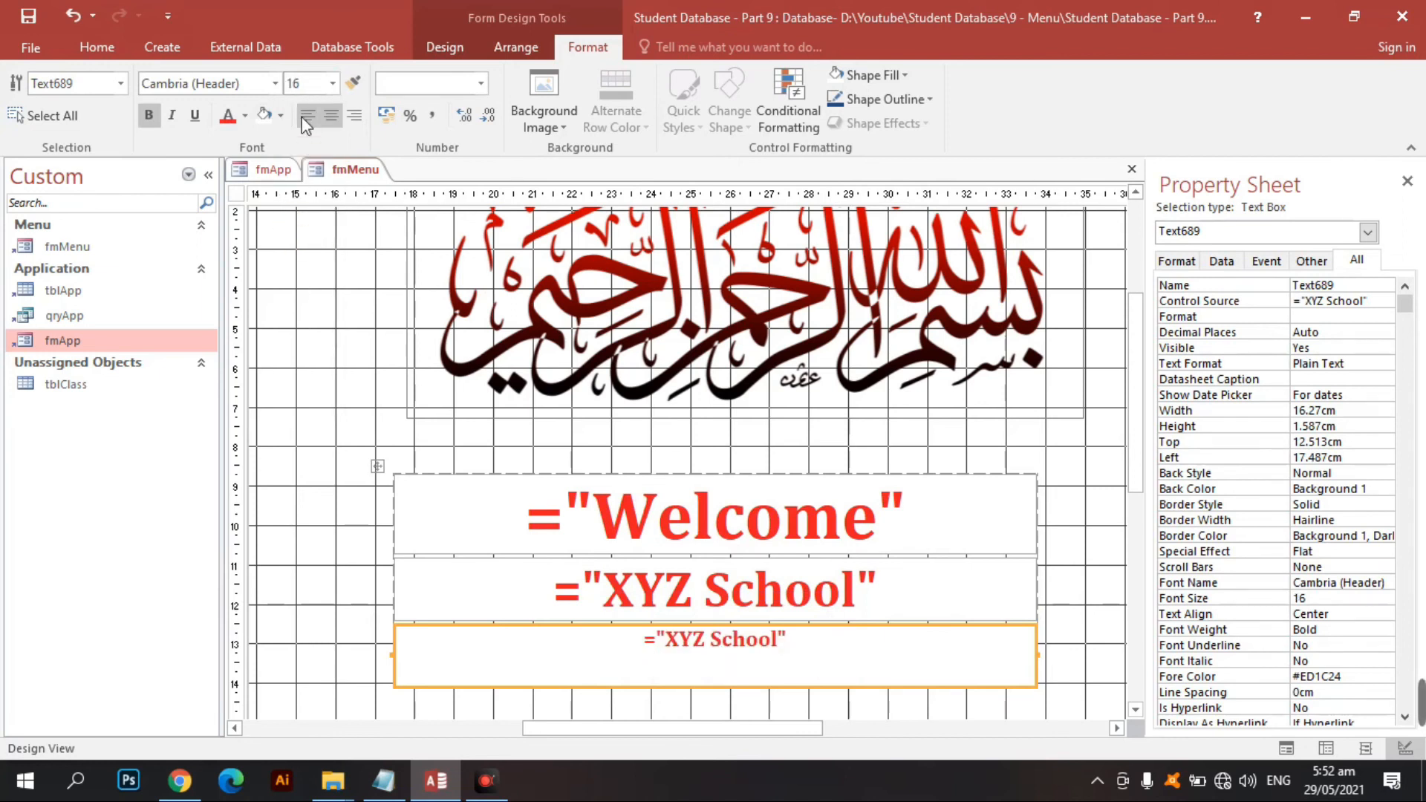
left_click(332, 84)
left_click(301, 296)
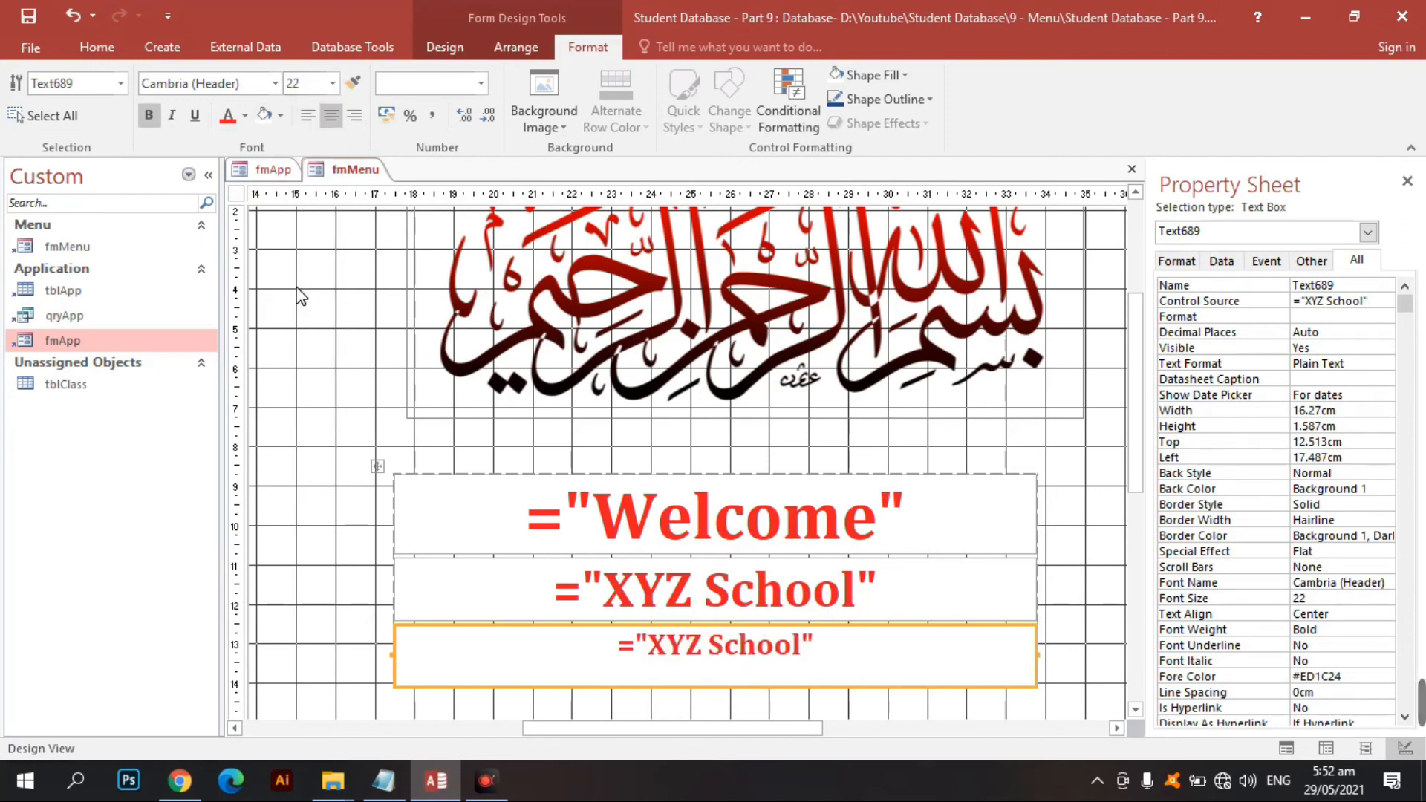
Step: Change the third text box's expression to ="XYZ Address"
left_click(733, 689)
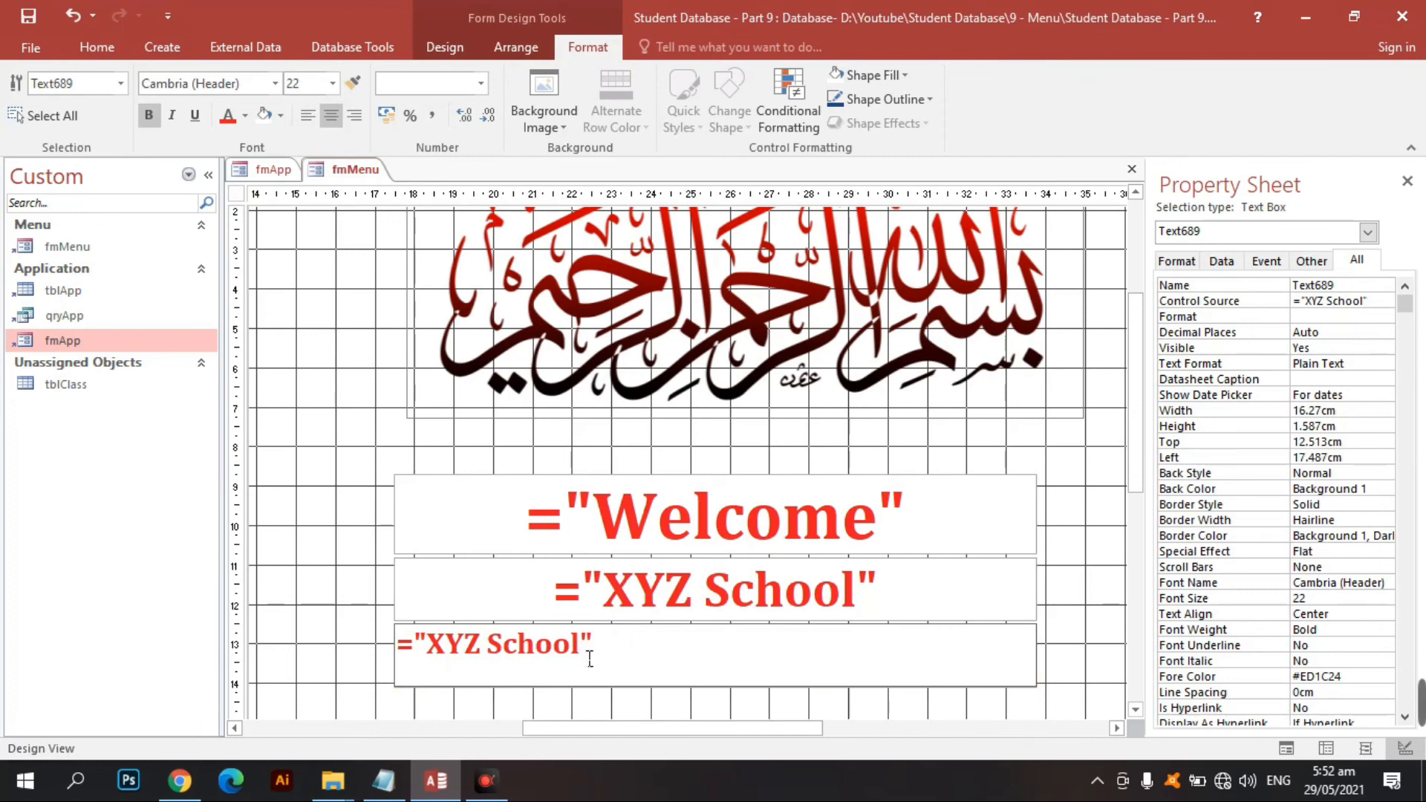
left_click_drag(580, 645, 503, 646)
type("Address")
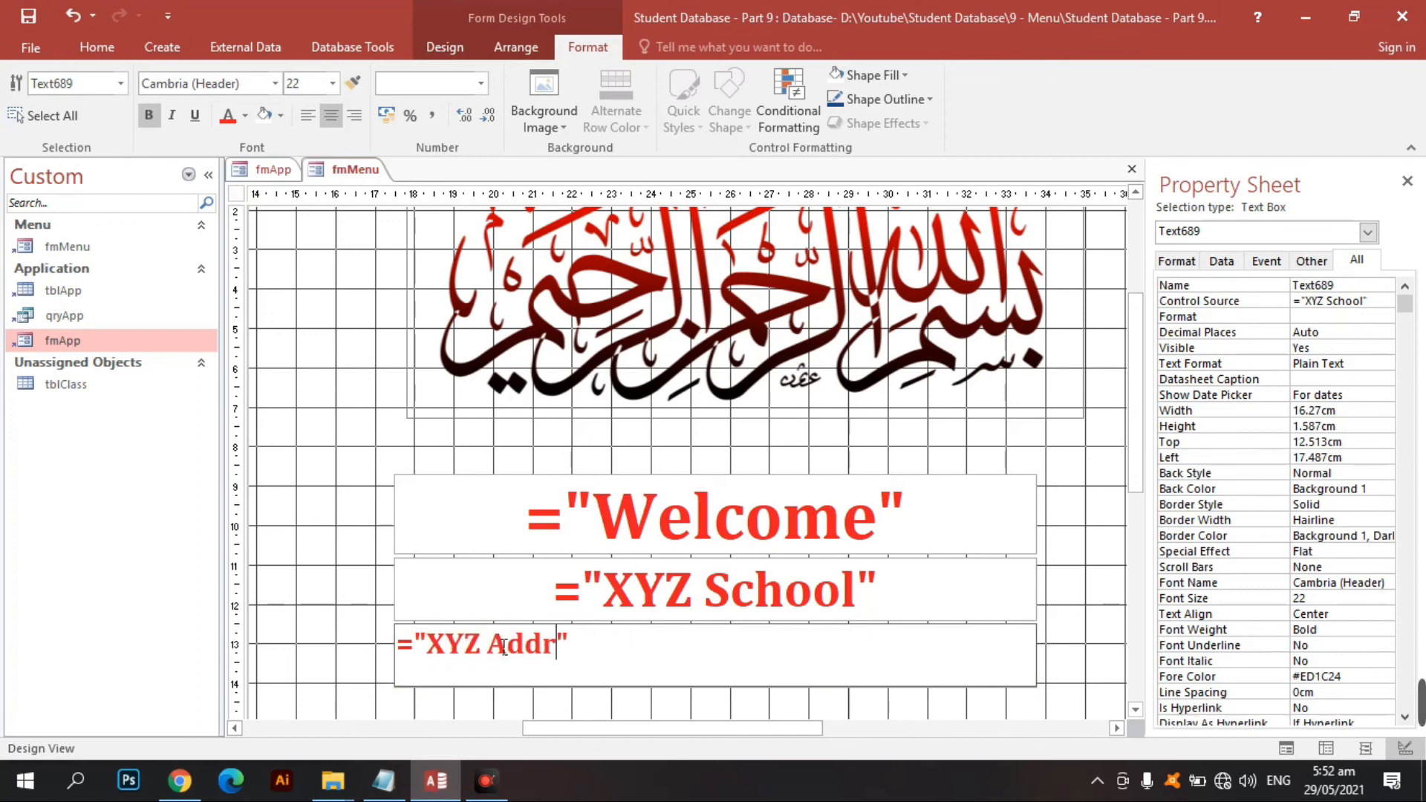
left_click(319, 539)
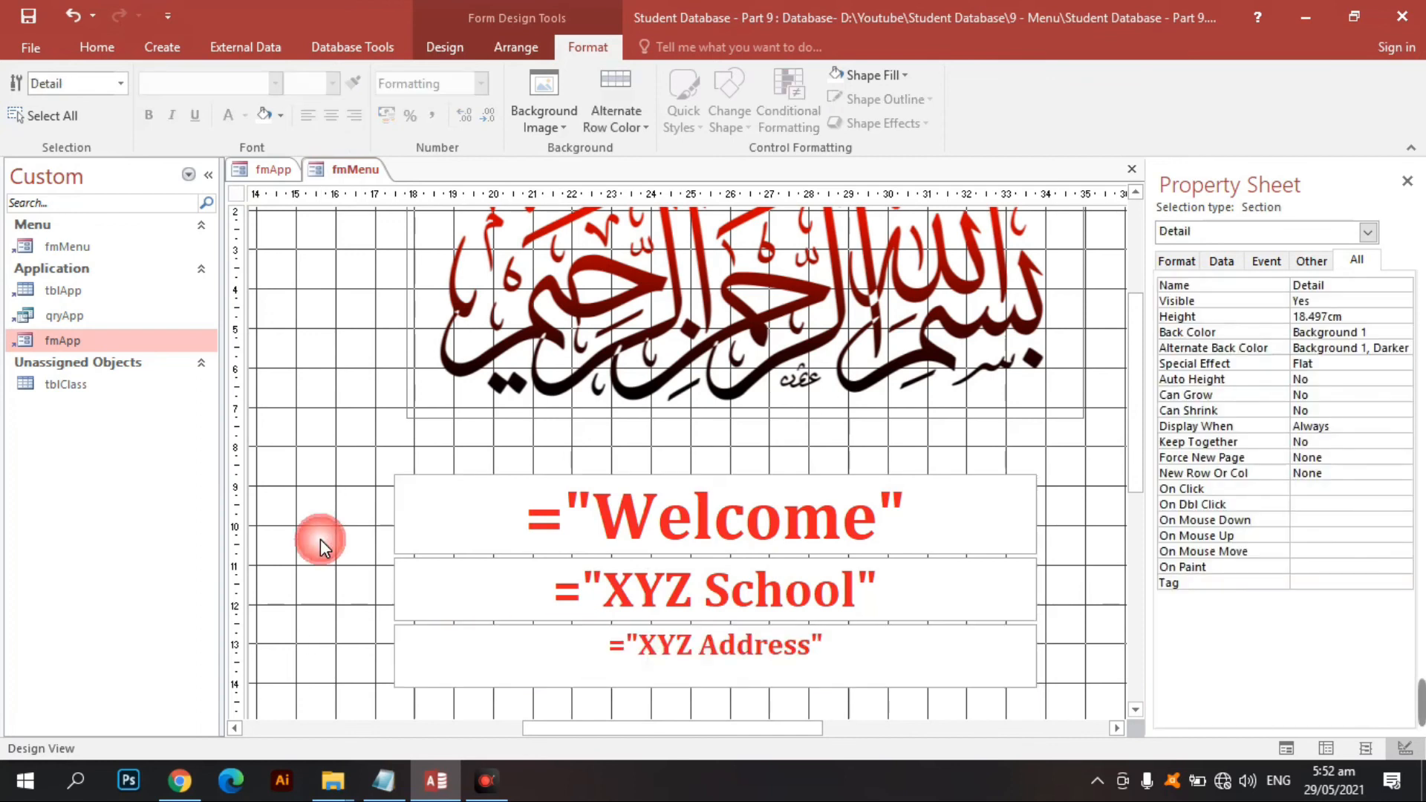
Step: Preview the Menu form in Form view, check the Welcome text box, and return to Design view
left_click(97, 47)
left_click(37, 94)
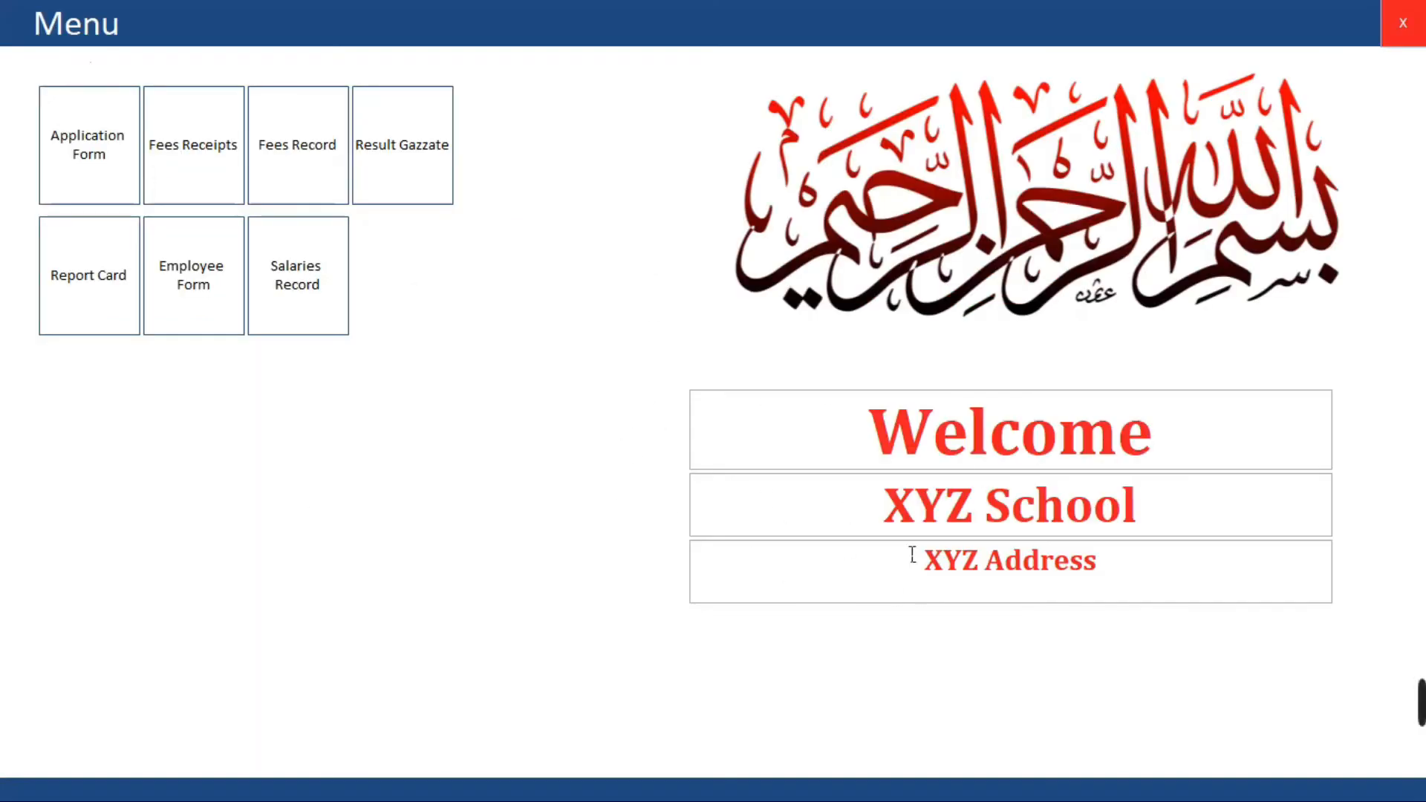
left_click_drag(889, 431, 1155, 436)
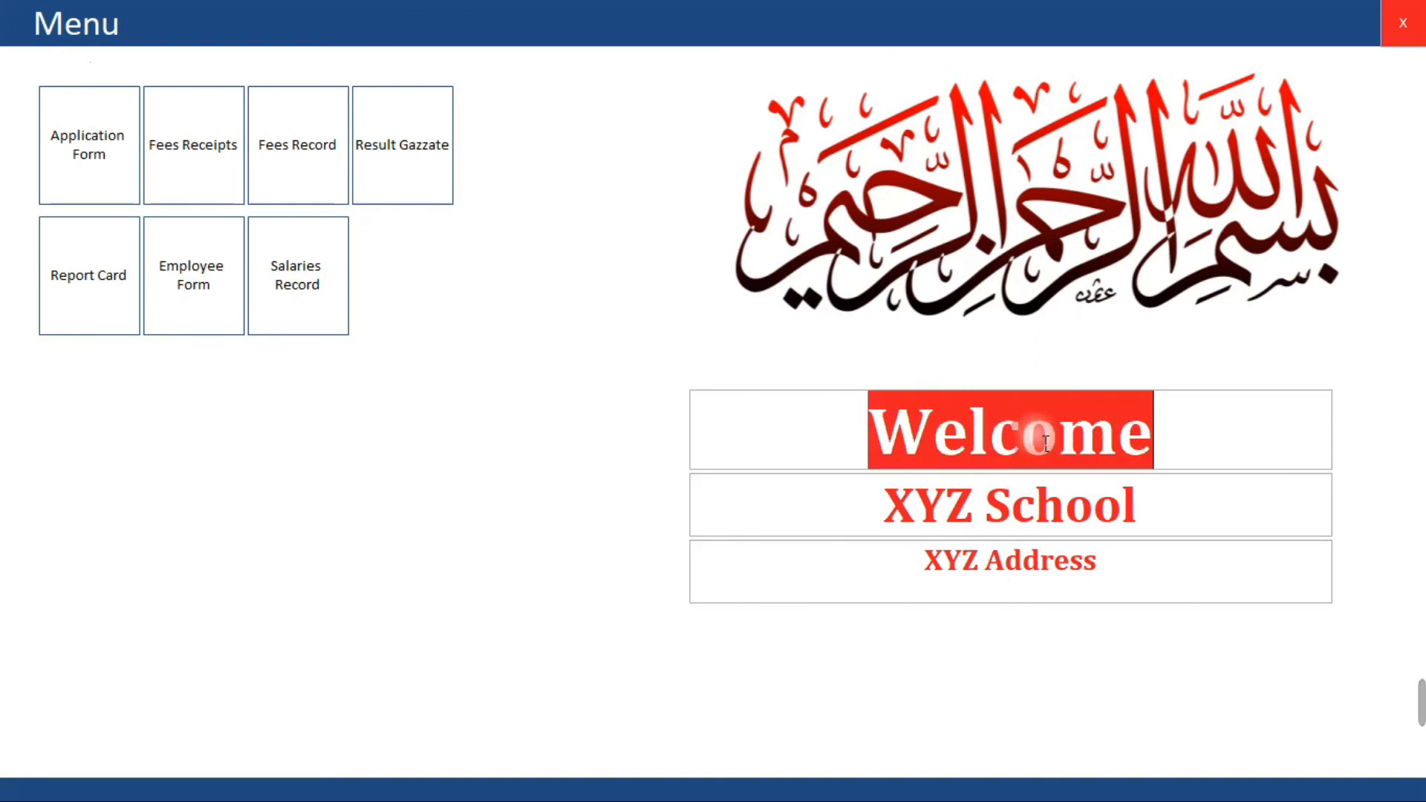
left_click(1023, 432)
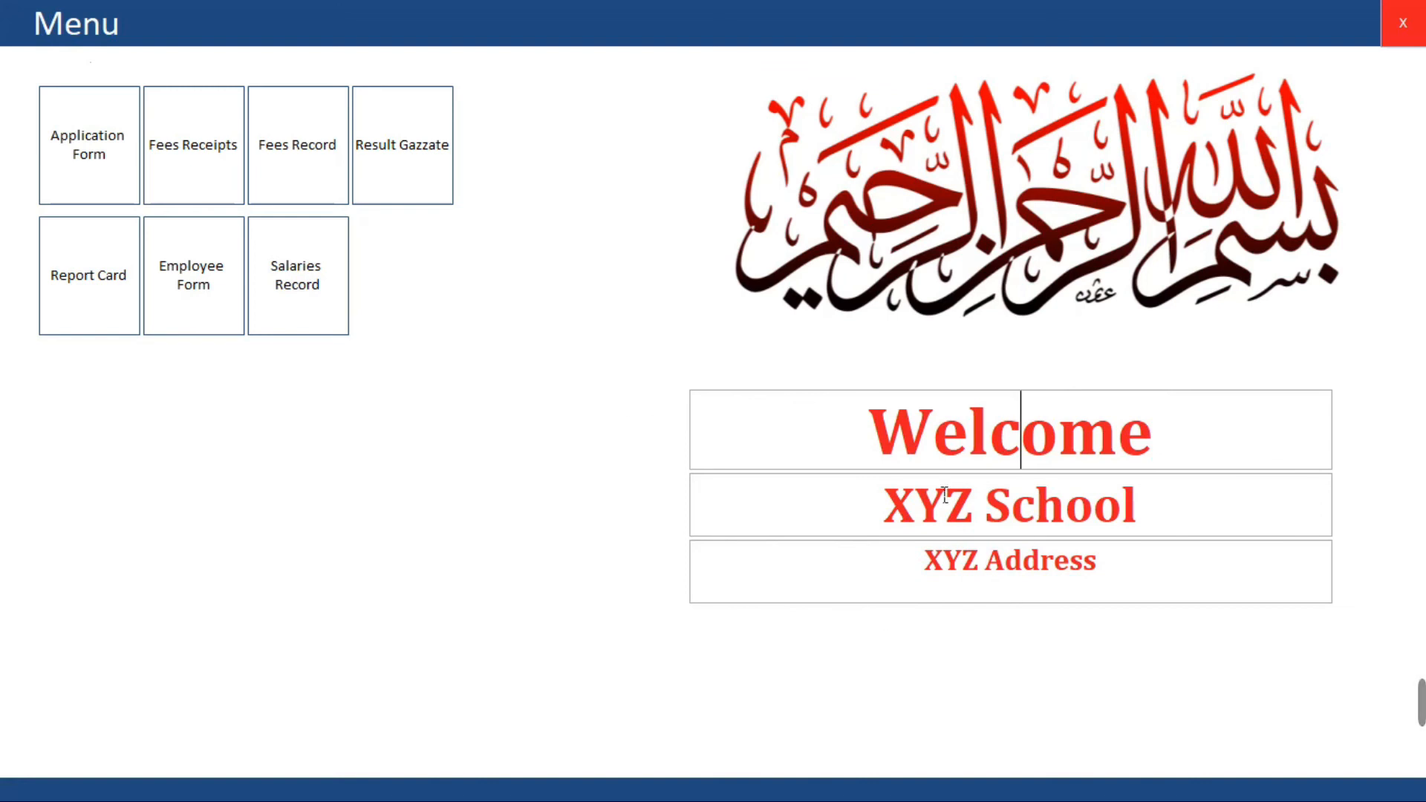
right_click(495, 488)
left_click(572, 545)
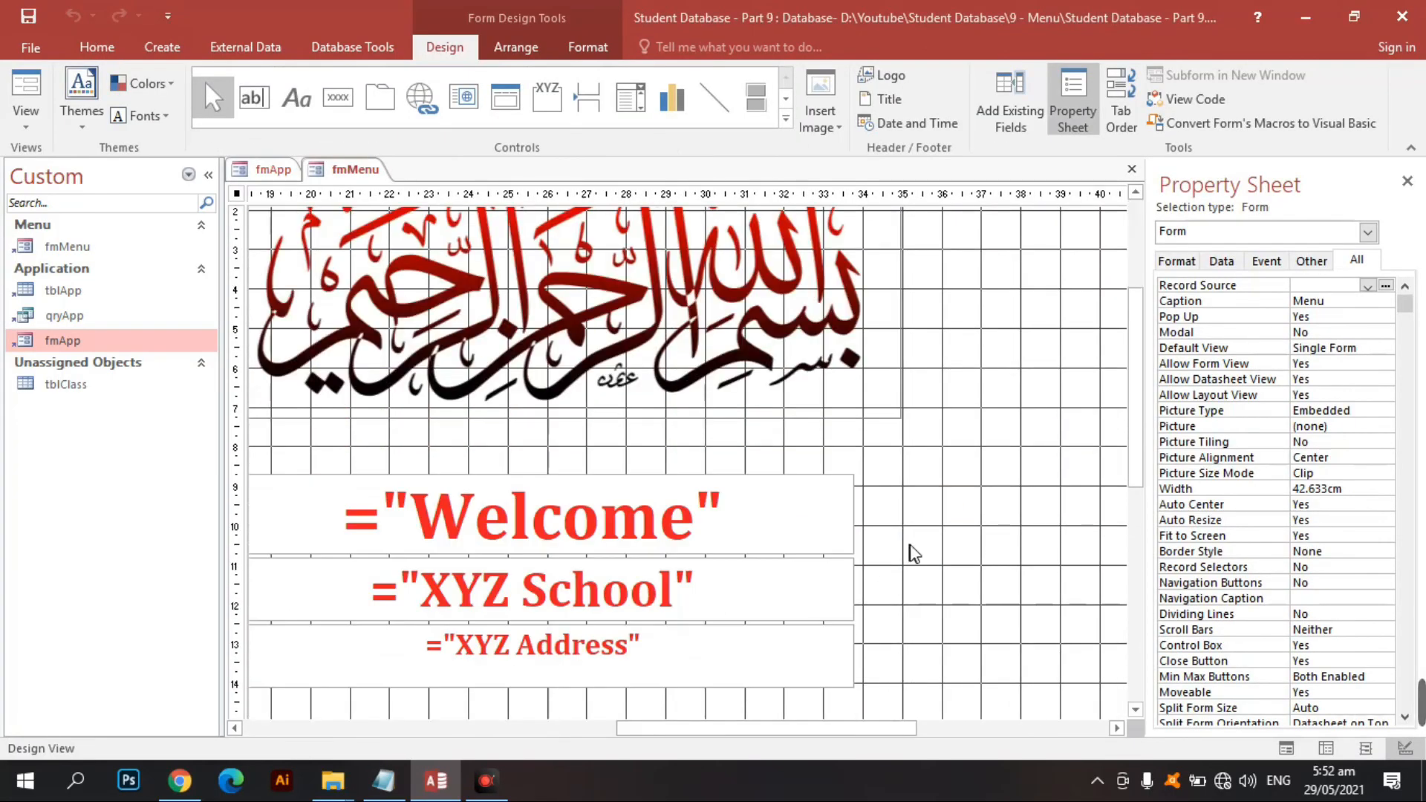
Step: Make the outlines of the three stacked Welcome, XYZ School and XYZ Address text boxes transparent
scroll(913, 553, "down", 3)
left_click_drag(913, 354, 636, 375)
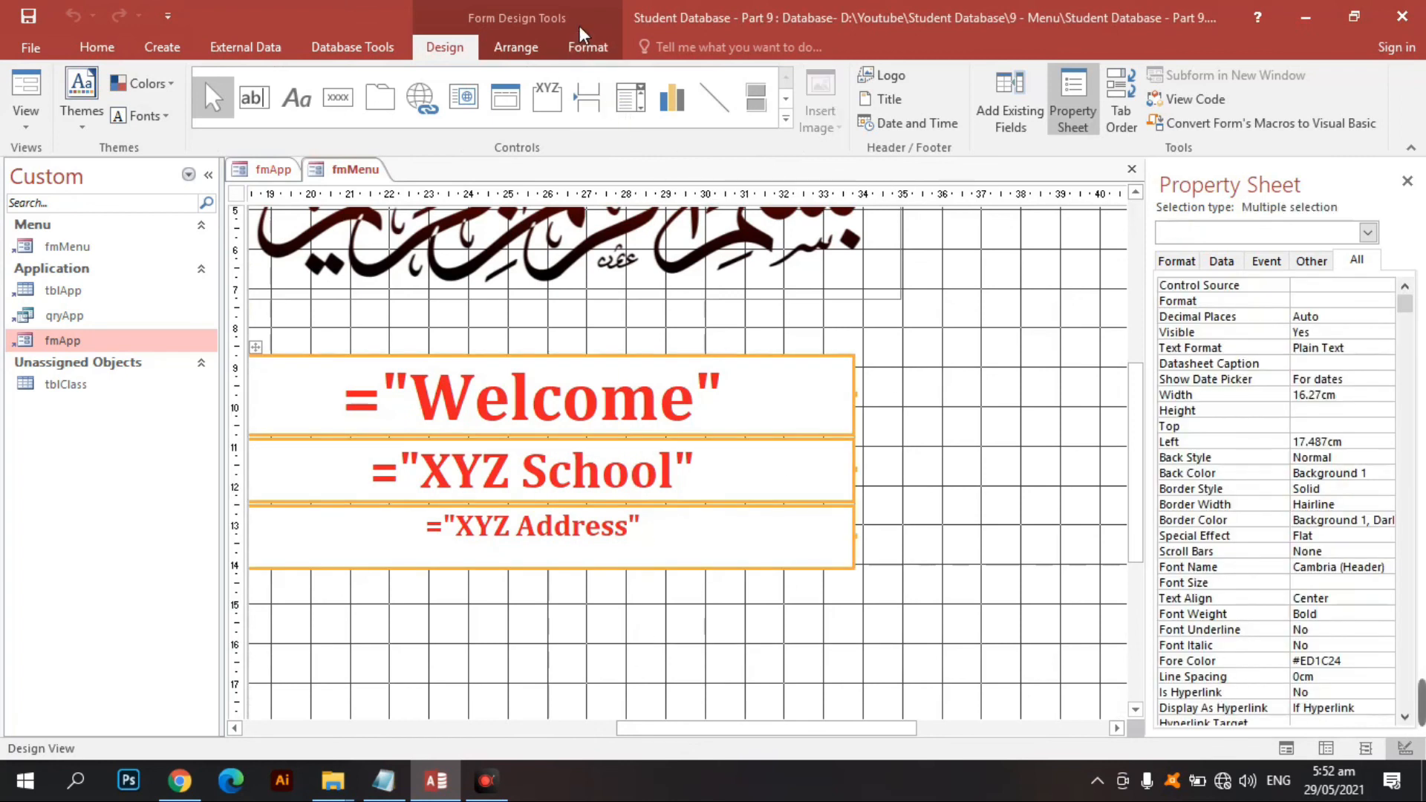
left_click(587, 46)
left_click(867, 99)
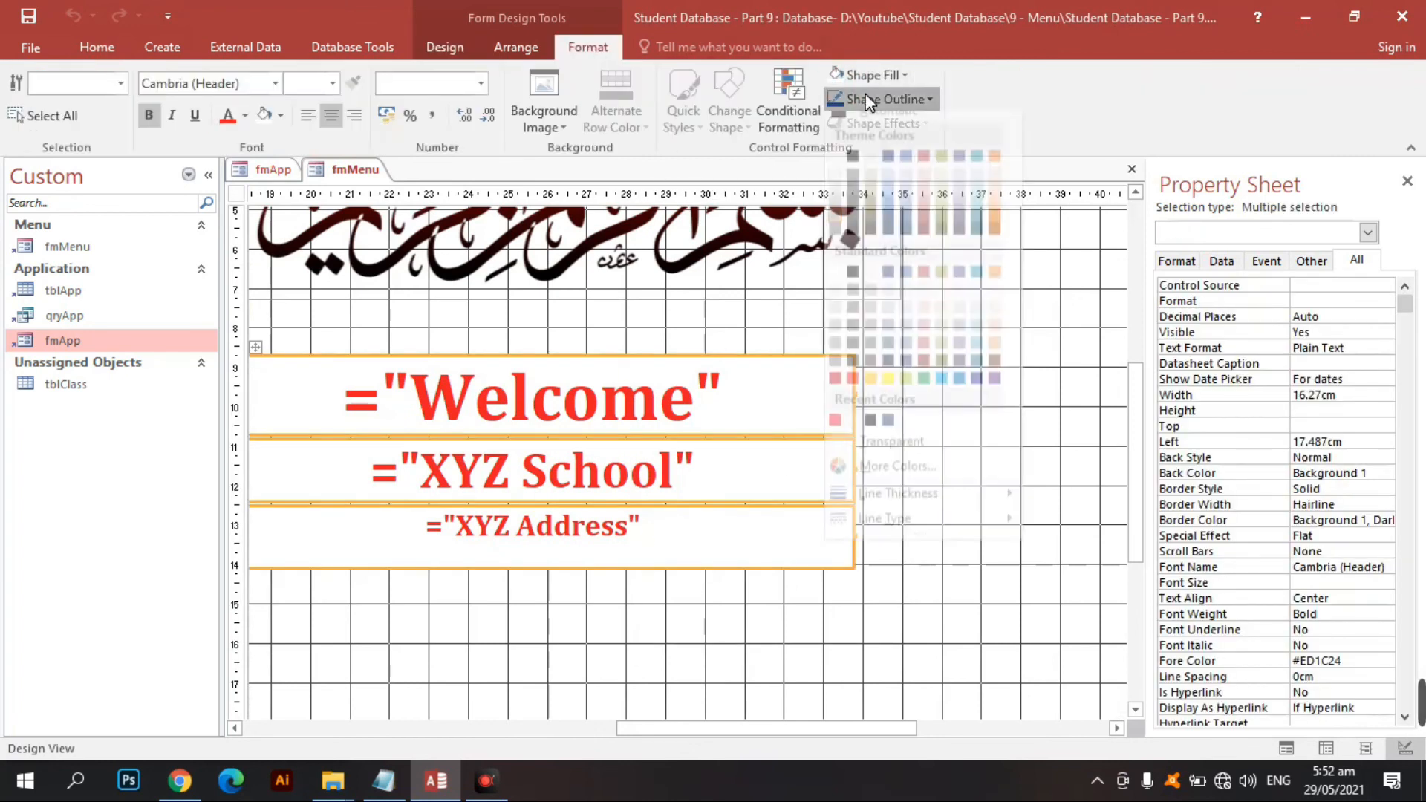
left_click(923, 452)
left_click(889, 462)
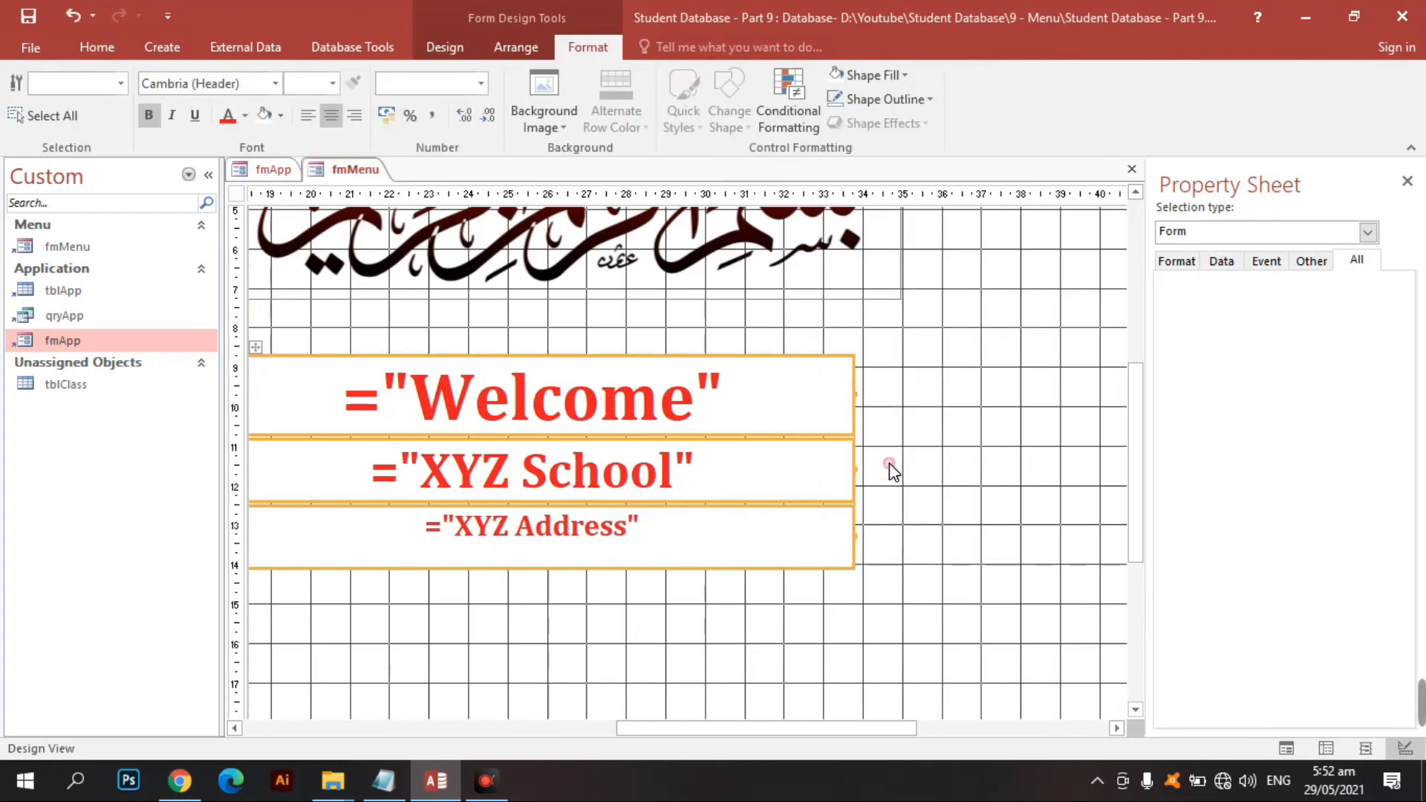
Step: Set the font color of the Welcome and XYZ Address text boxes to the dark blue Text 2 theme color
left_click(676, 420)
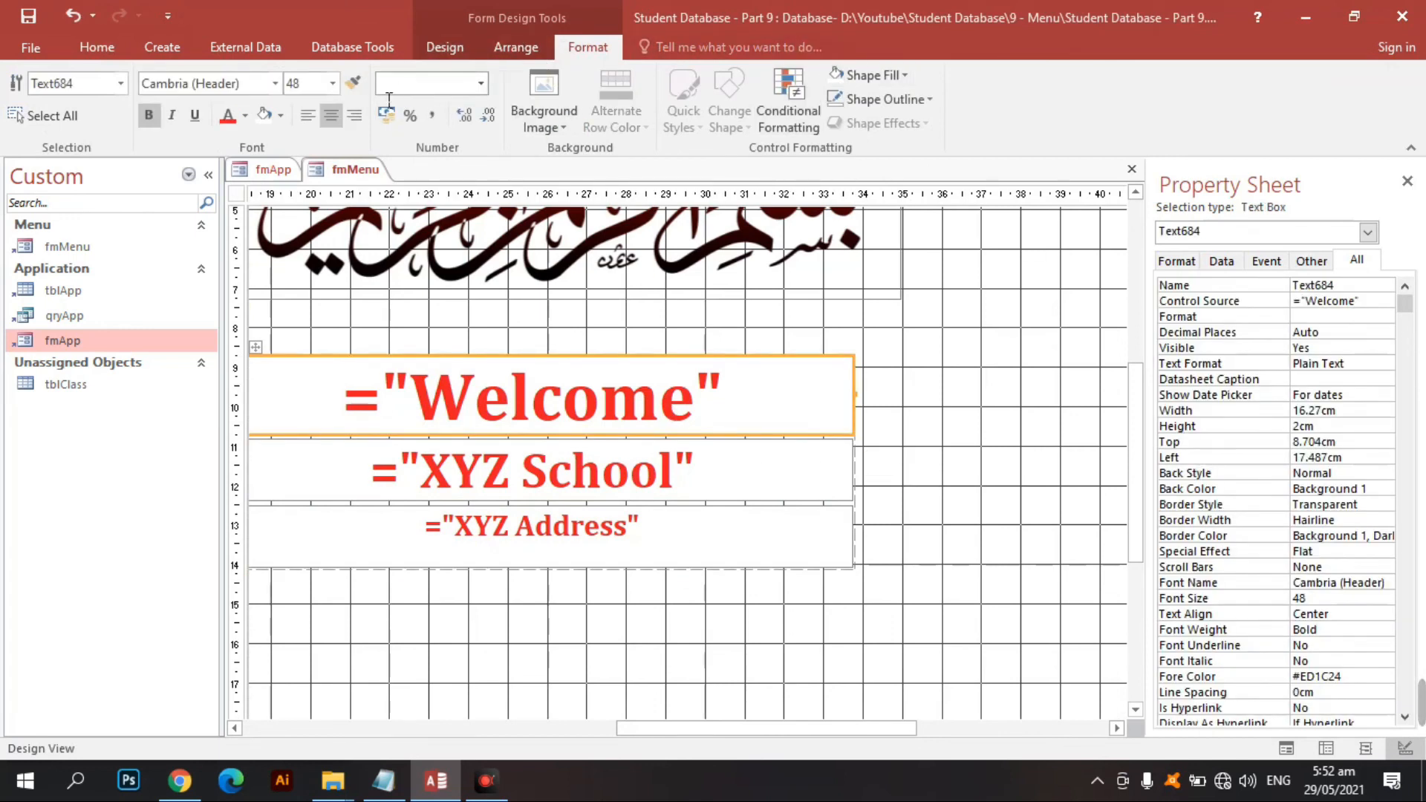
left_click(245, 115)
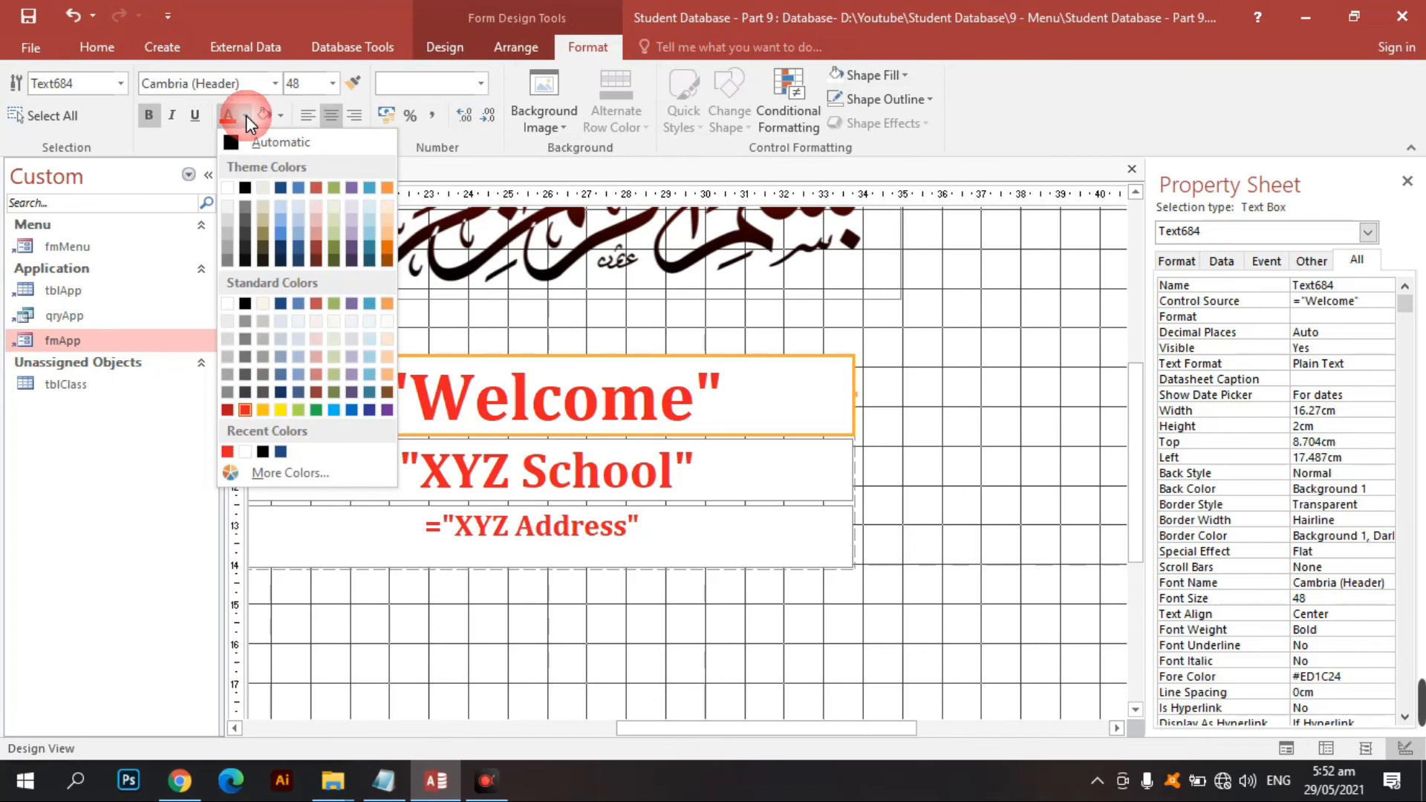
left_click(281, 187)
left_click(500, 548)
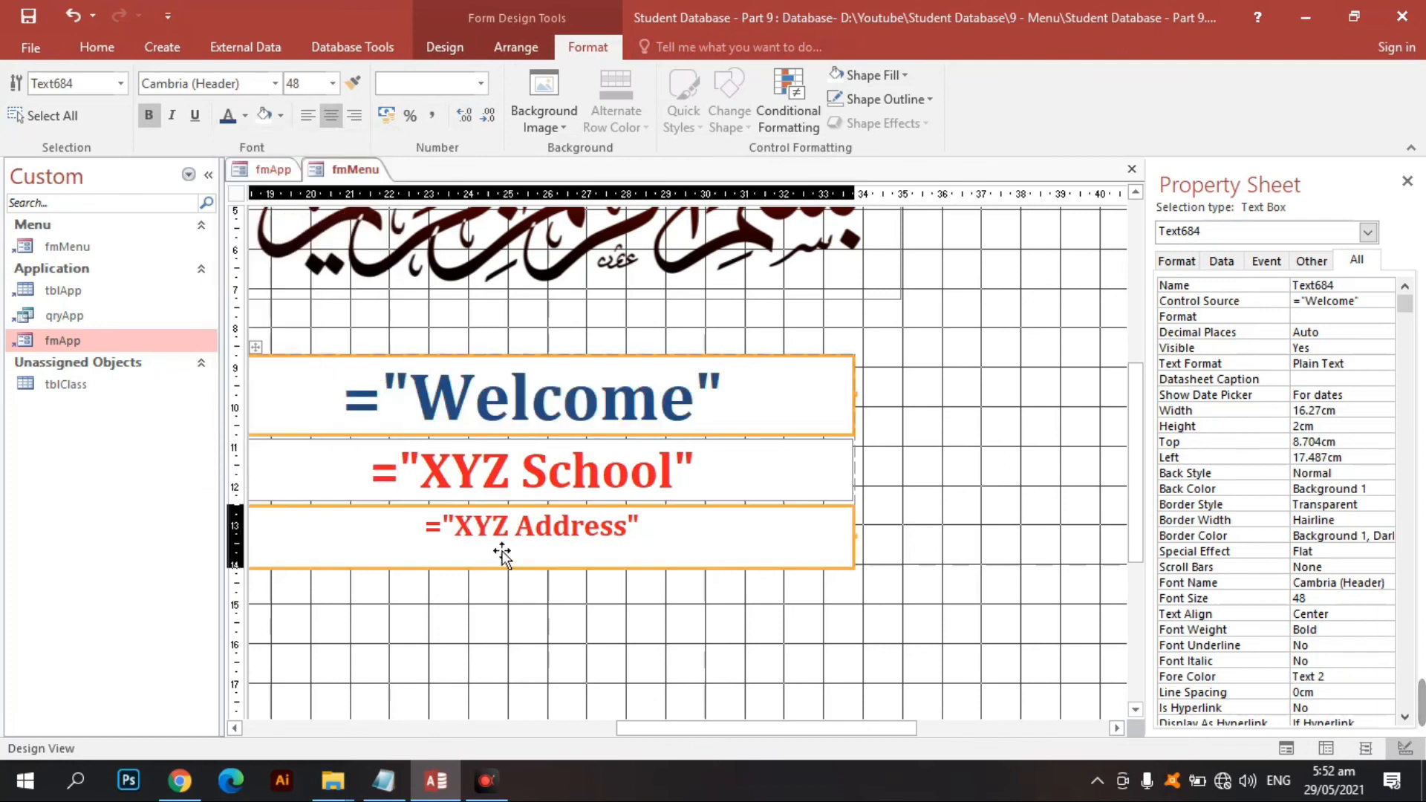
left_click(248, 122)
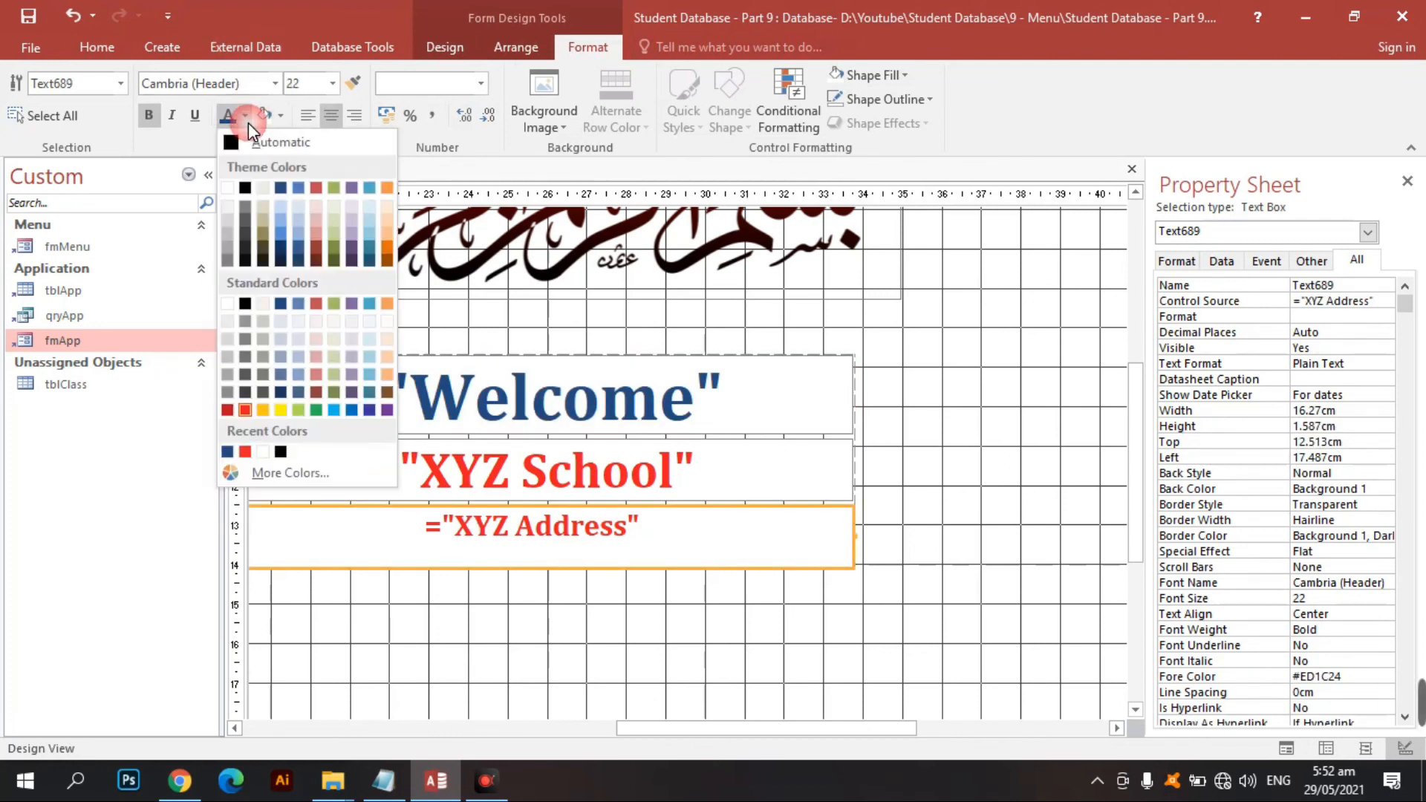
left_click(280, 188)
Step: Preview the recolored Menu form in Form view, try the Application Form button, and return to Design view
left_click(75, 49)
left_click(43, 75)
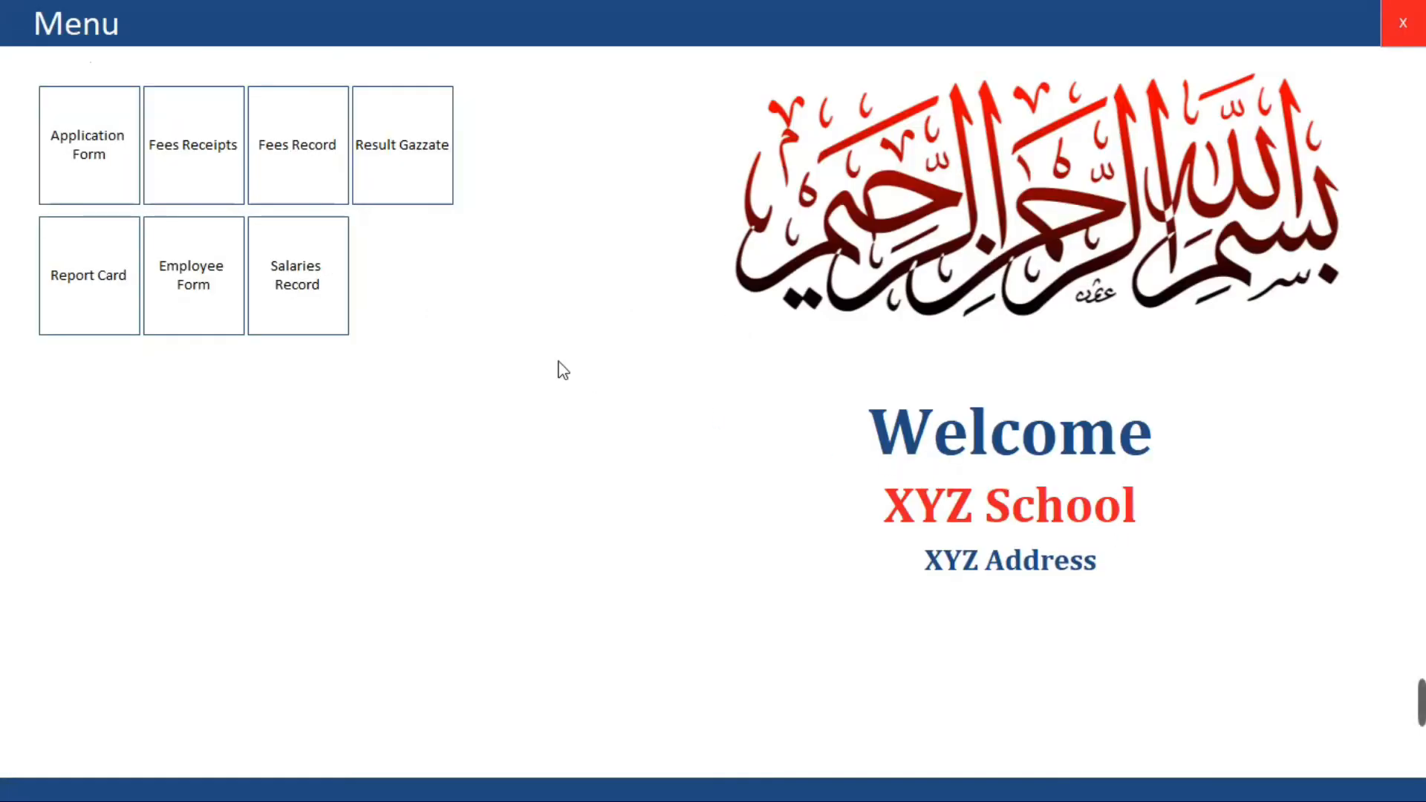
right_click(558, 362)
left_click(532, 395)
left_click(90, 184)
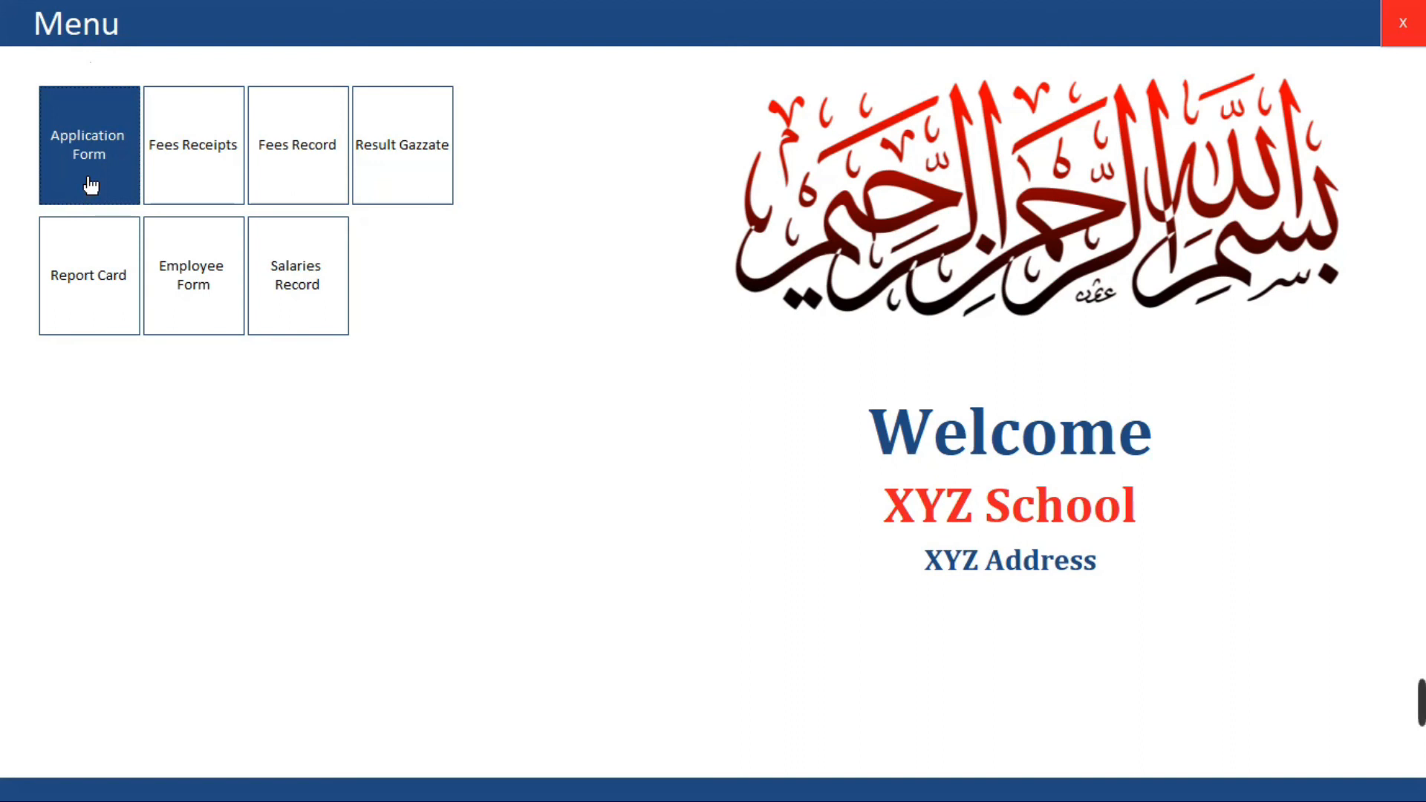
right_click(510, 226)
left_click(578, 291)
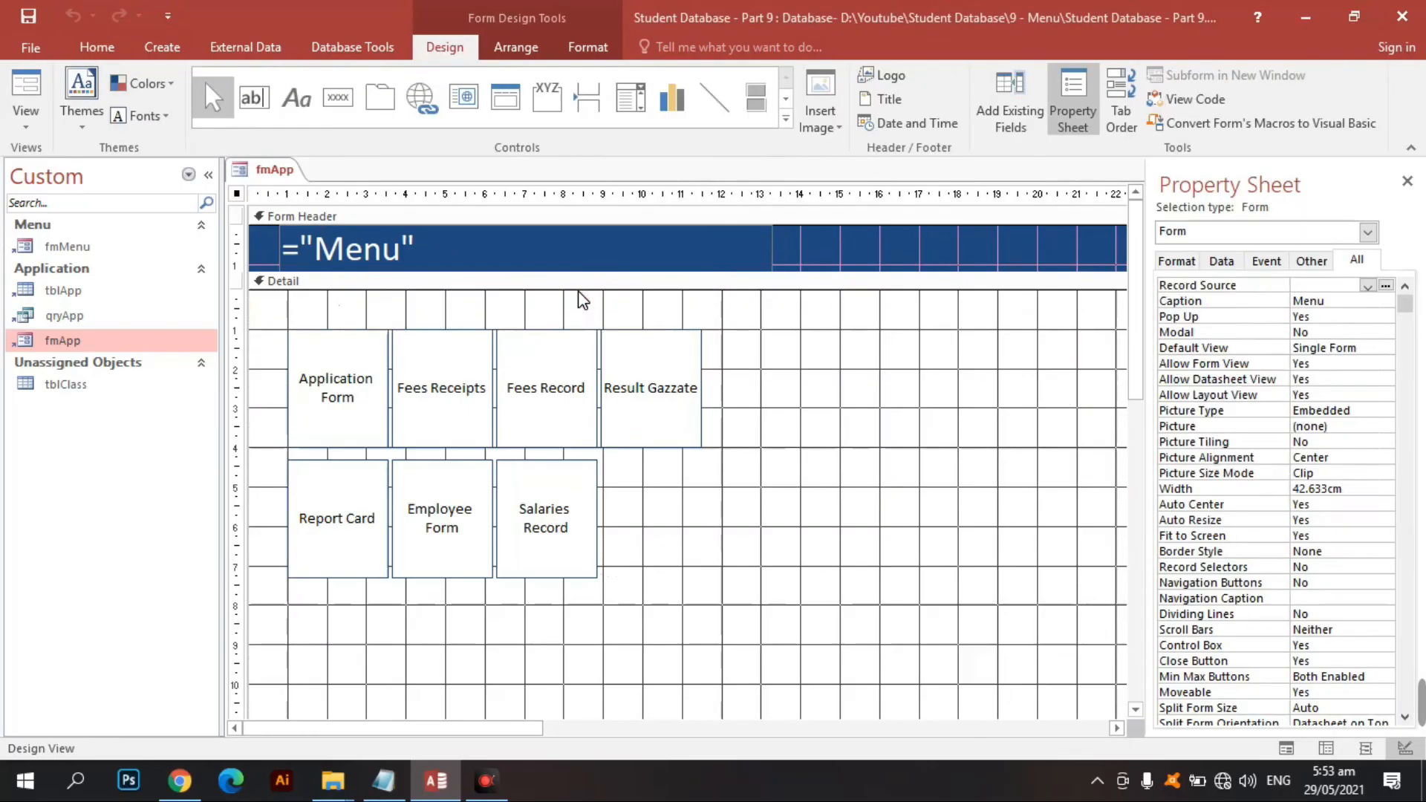
Step: Create an On Click event procedure for the Application Form button with the Code Builder
left_click(346, 413)
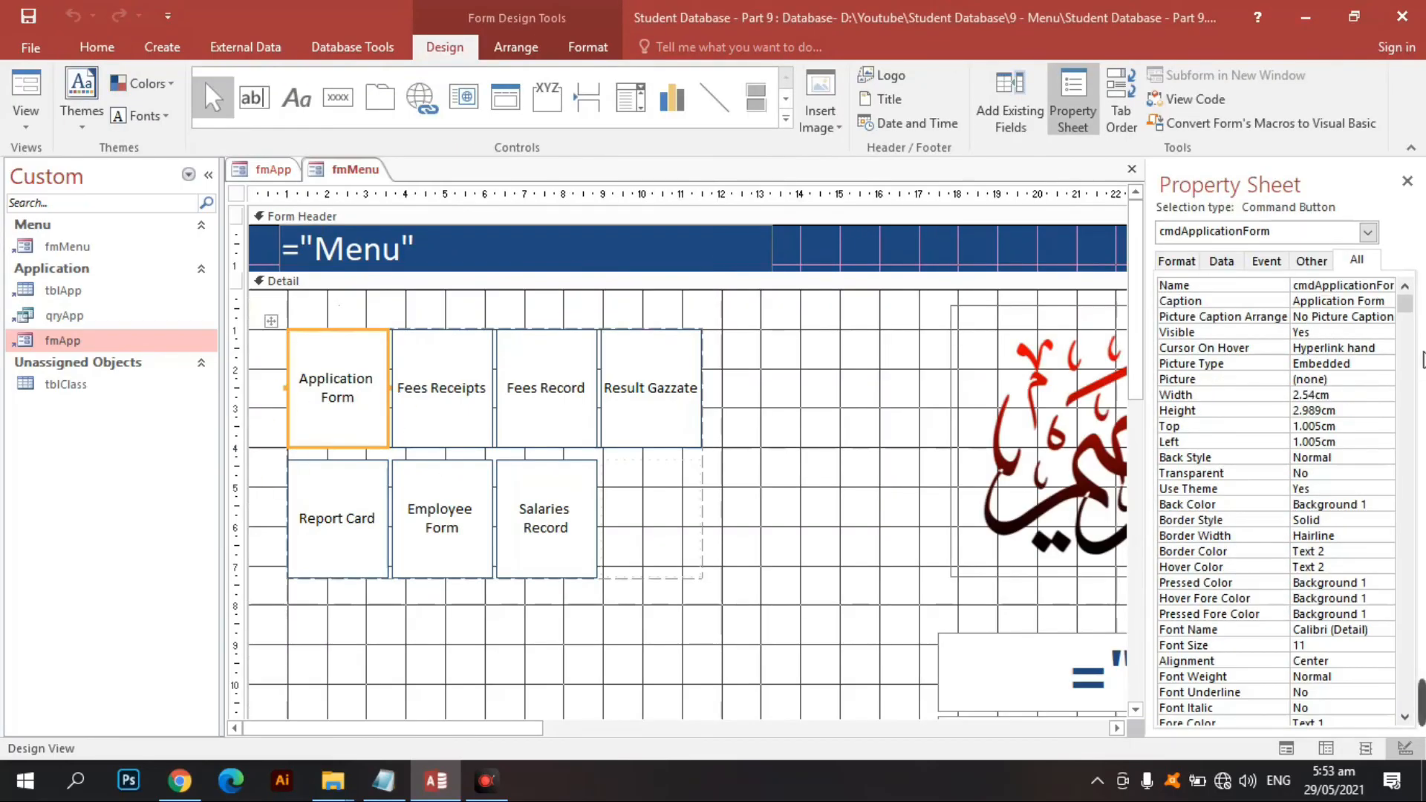
left_click(1266, 260)
left_click(1402, 286)
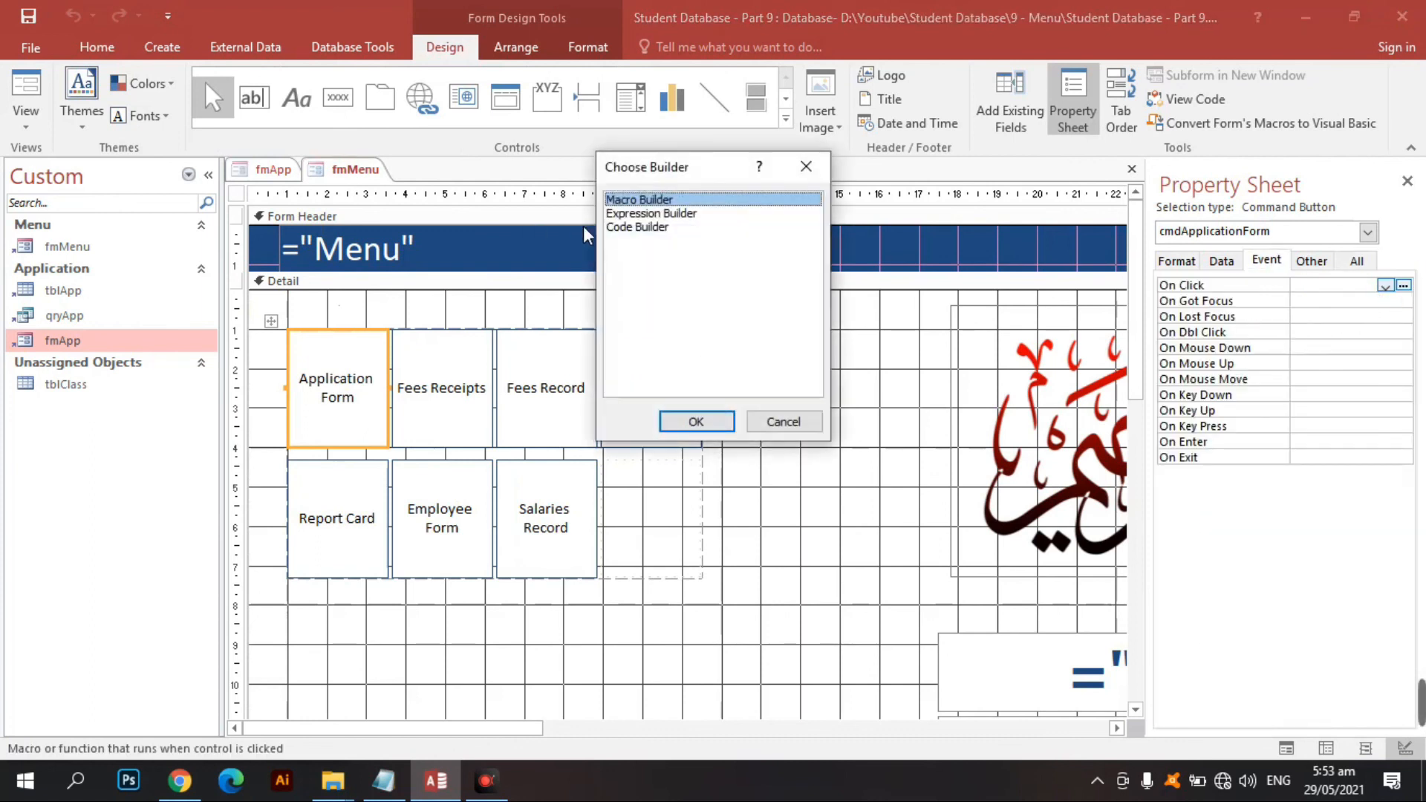
double_click(653, 228)
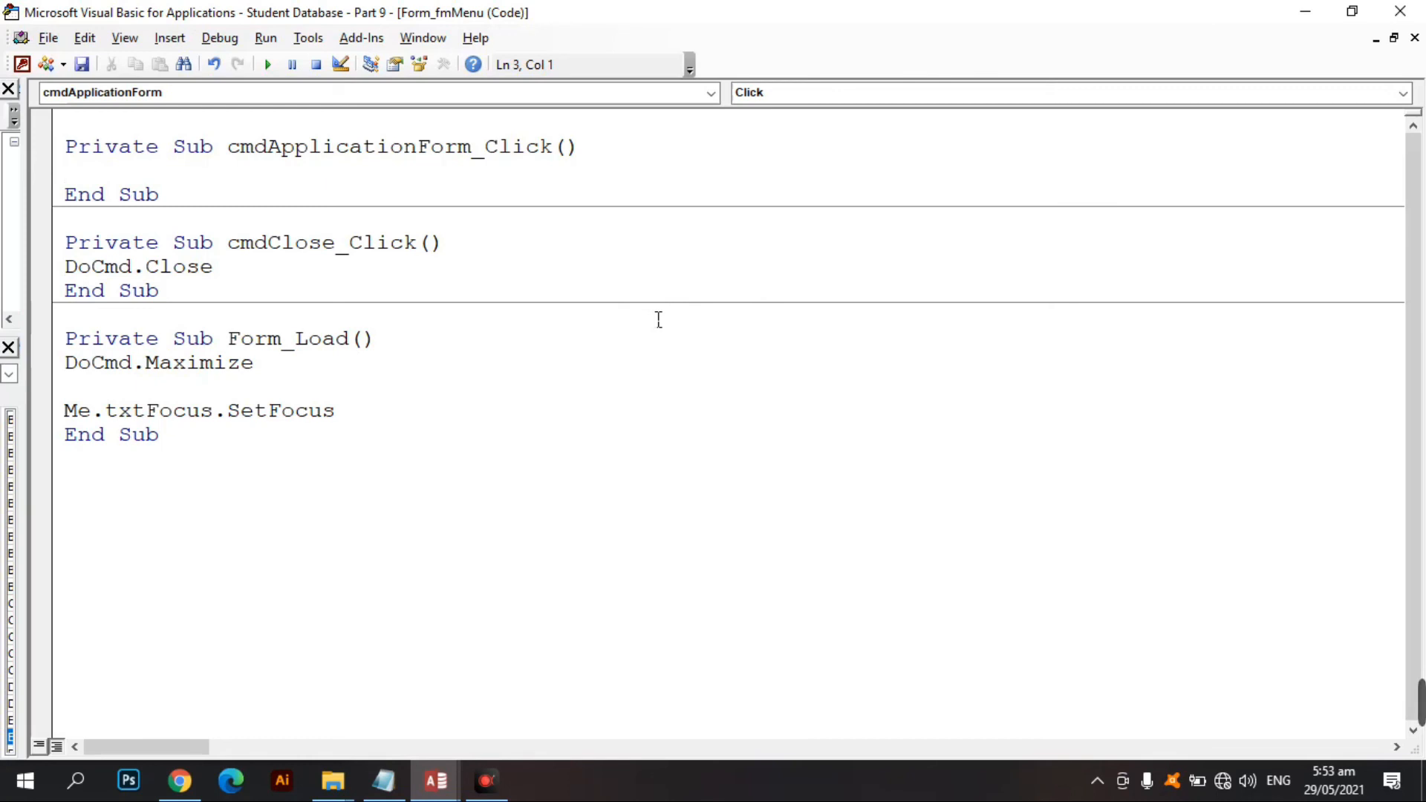
Step: Add the line DoCmd.OpenForm "fmApp" to the cmdApplicationForm_Click procedure
type("Docmd")
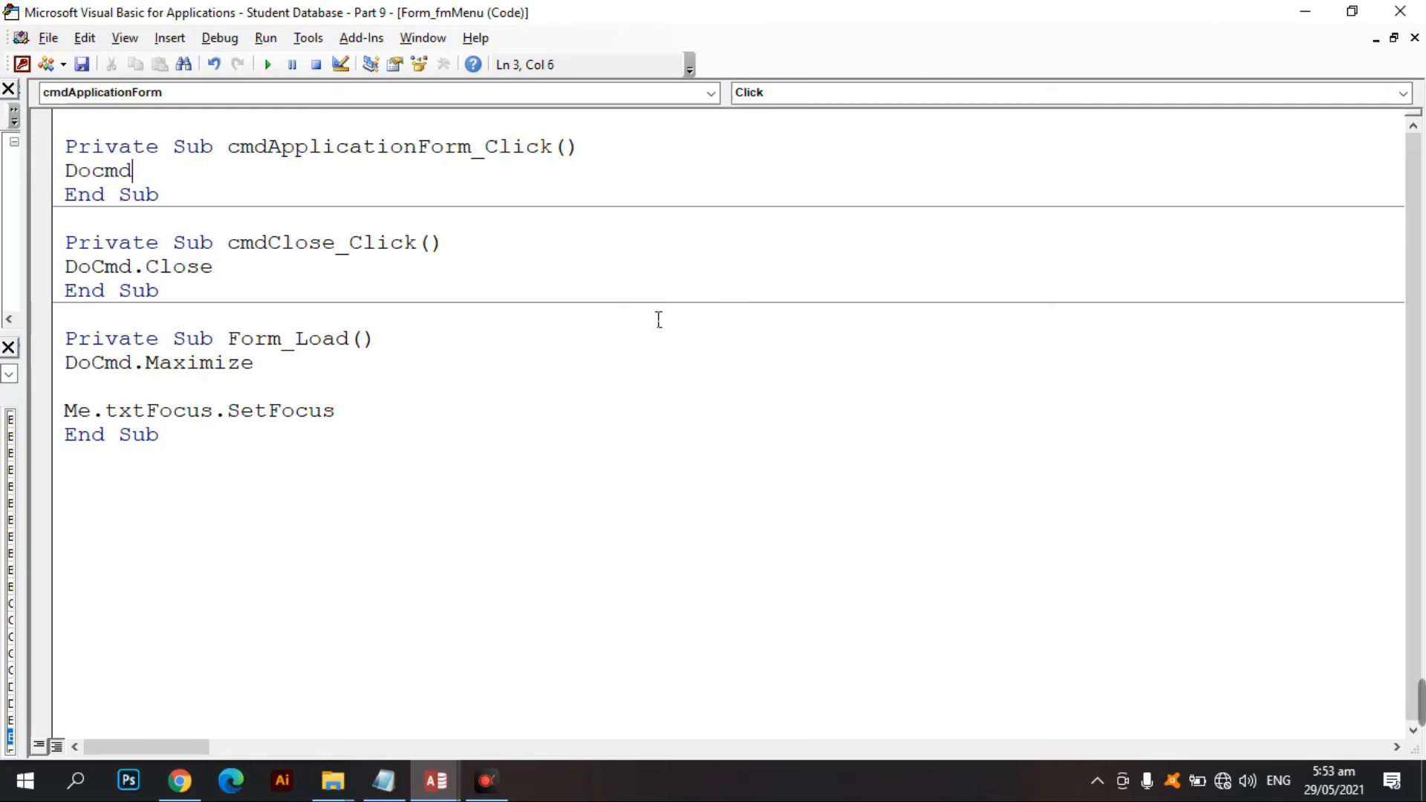
type(".open")
key("Down")
key("Down")
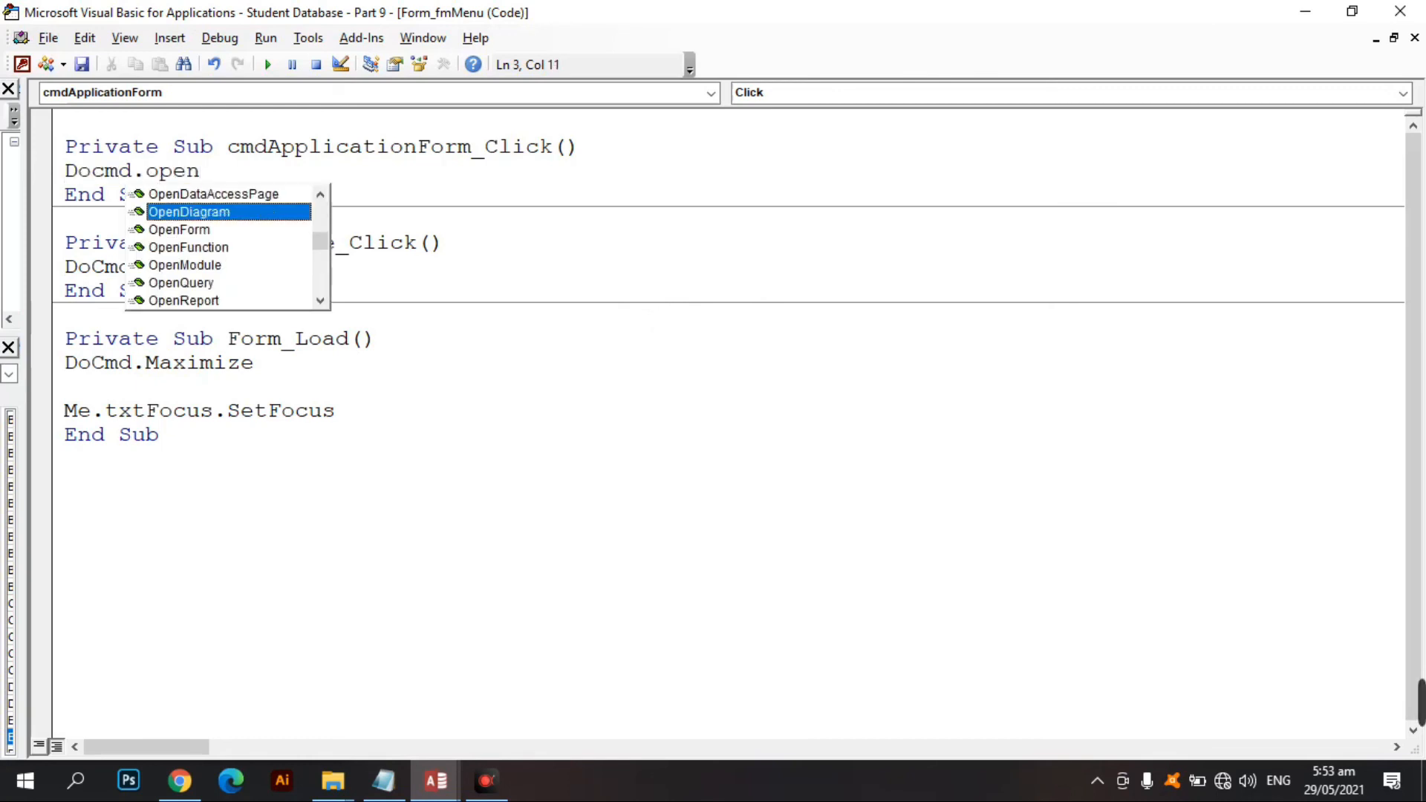
type("\"")
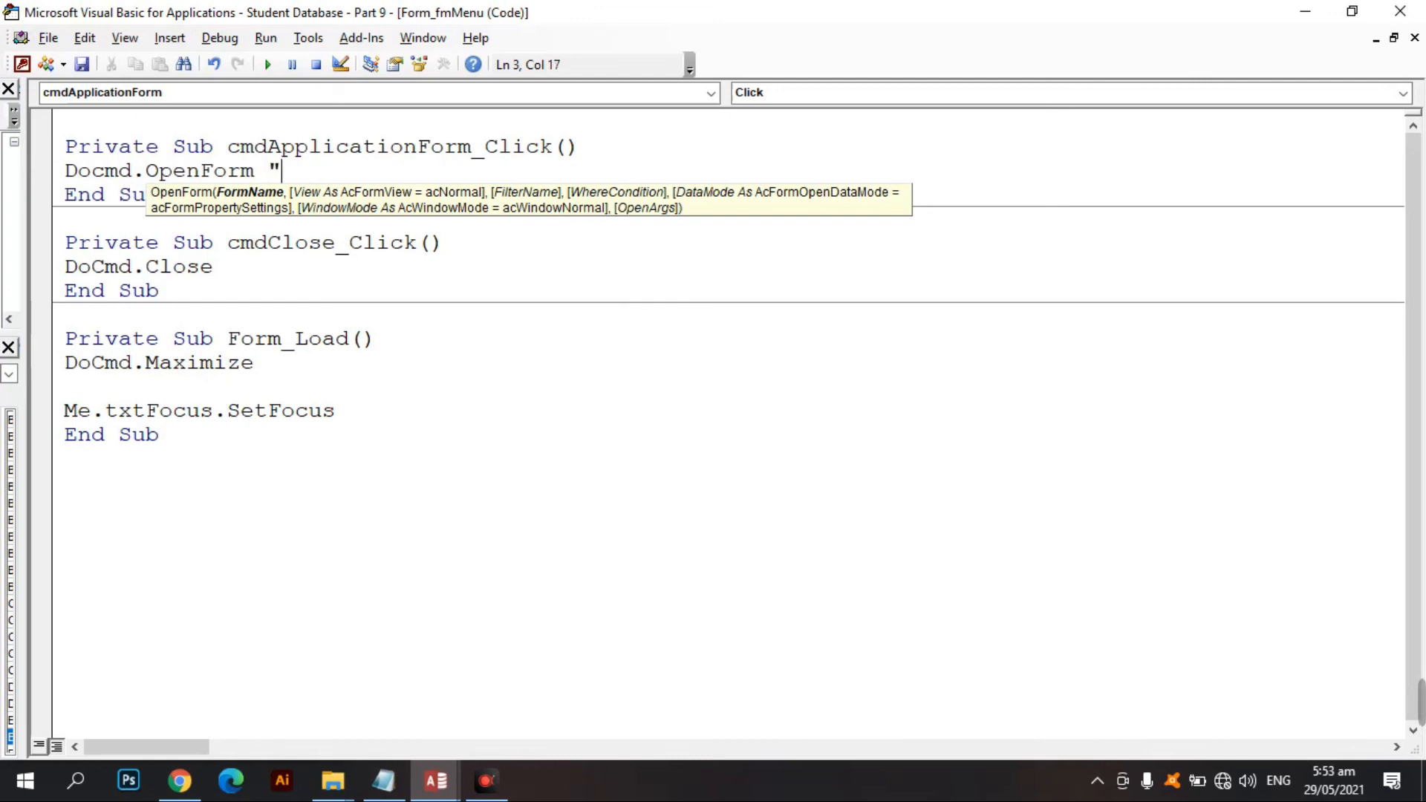
type("fmApp")
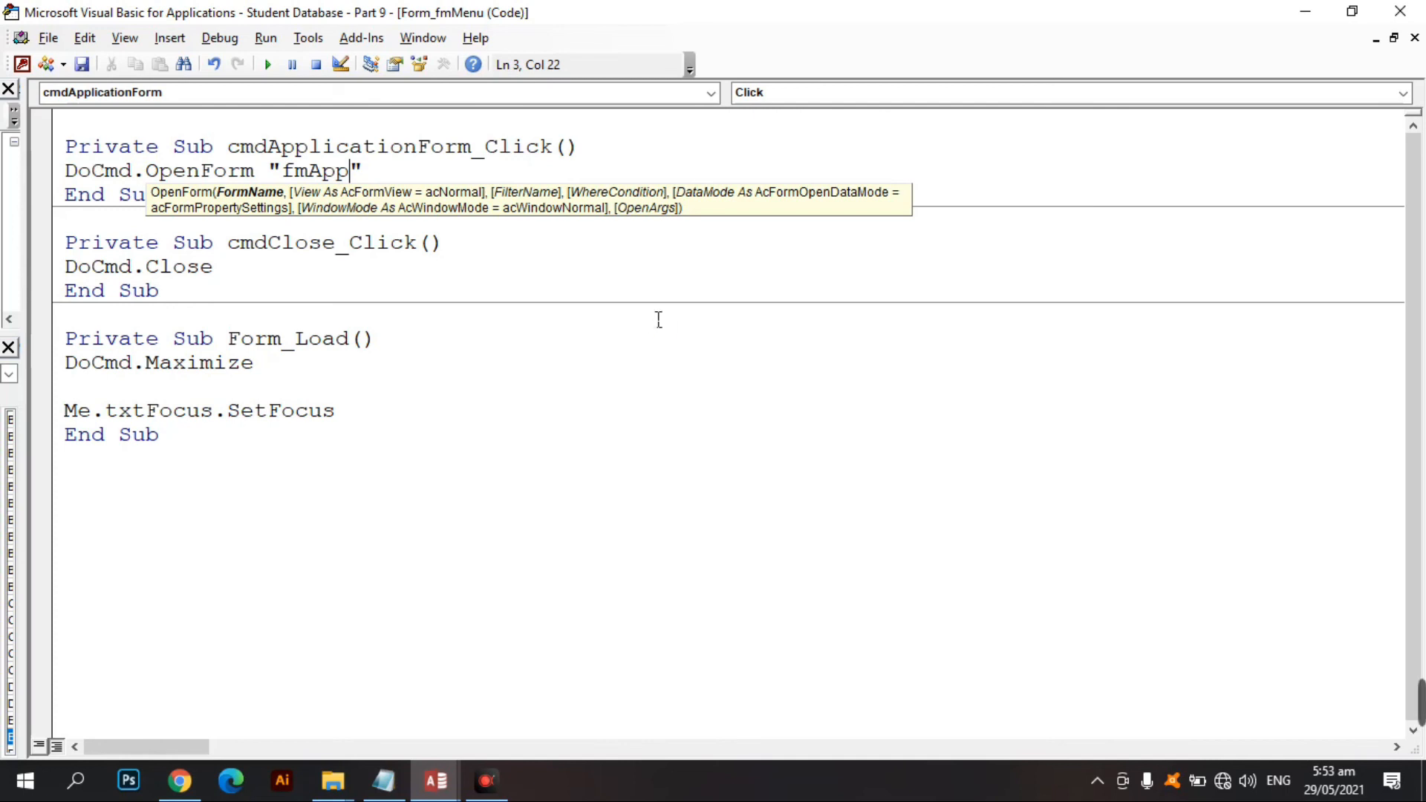
Step: Leave the code editor, test the Application Form button in the Menu form's Form view, and close the Application form
left_click(1399, 12)
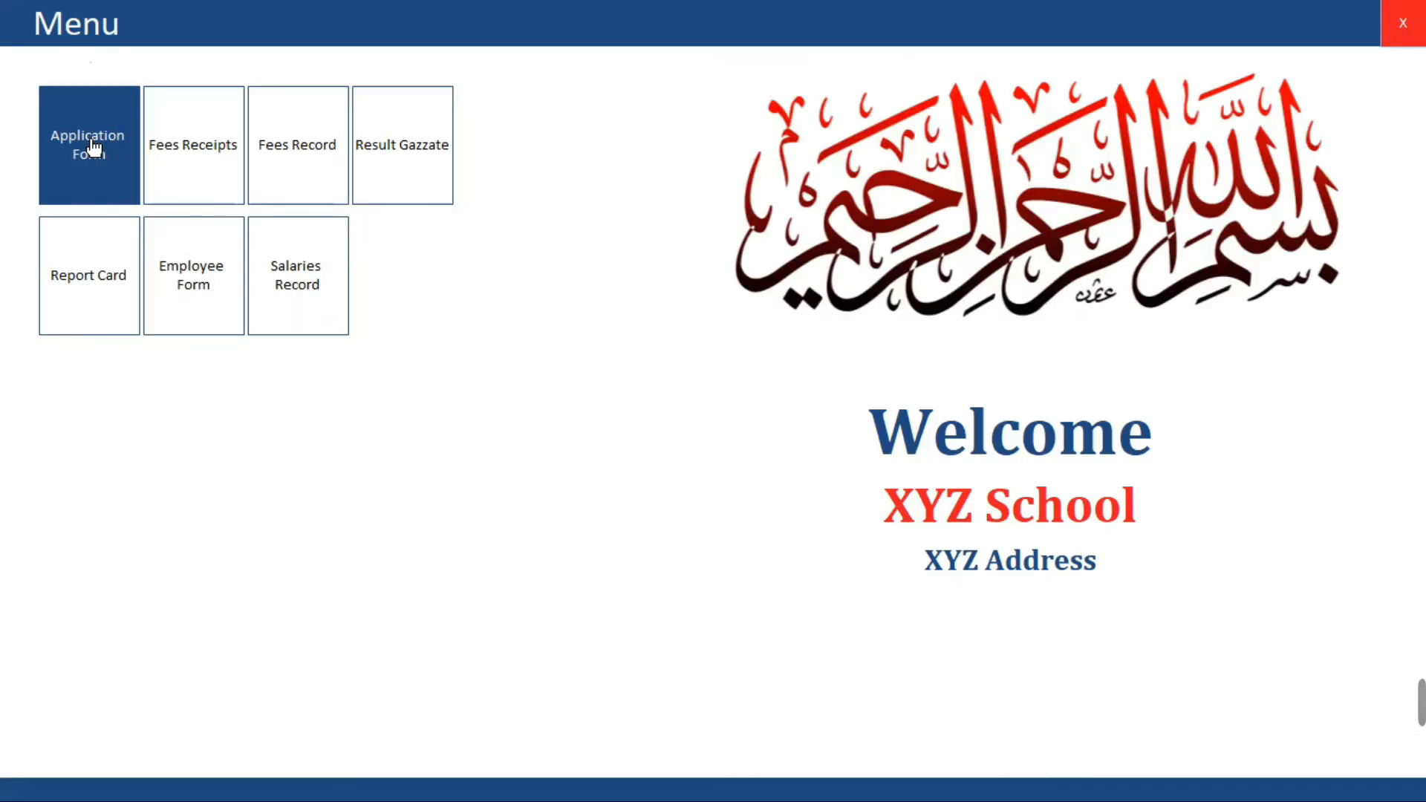
left_click(99, 141)
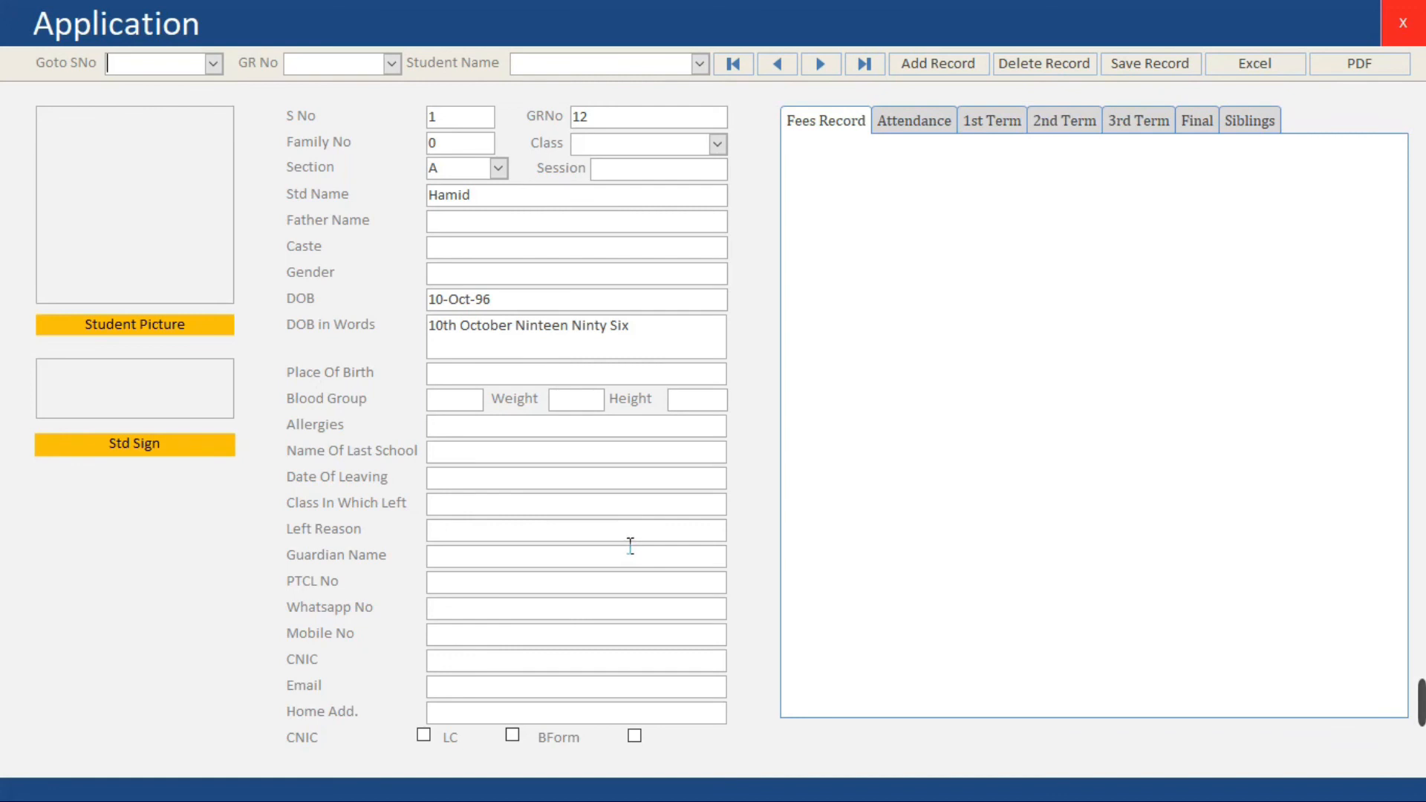
left_click(1402, 25)
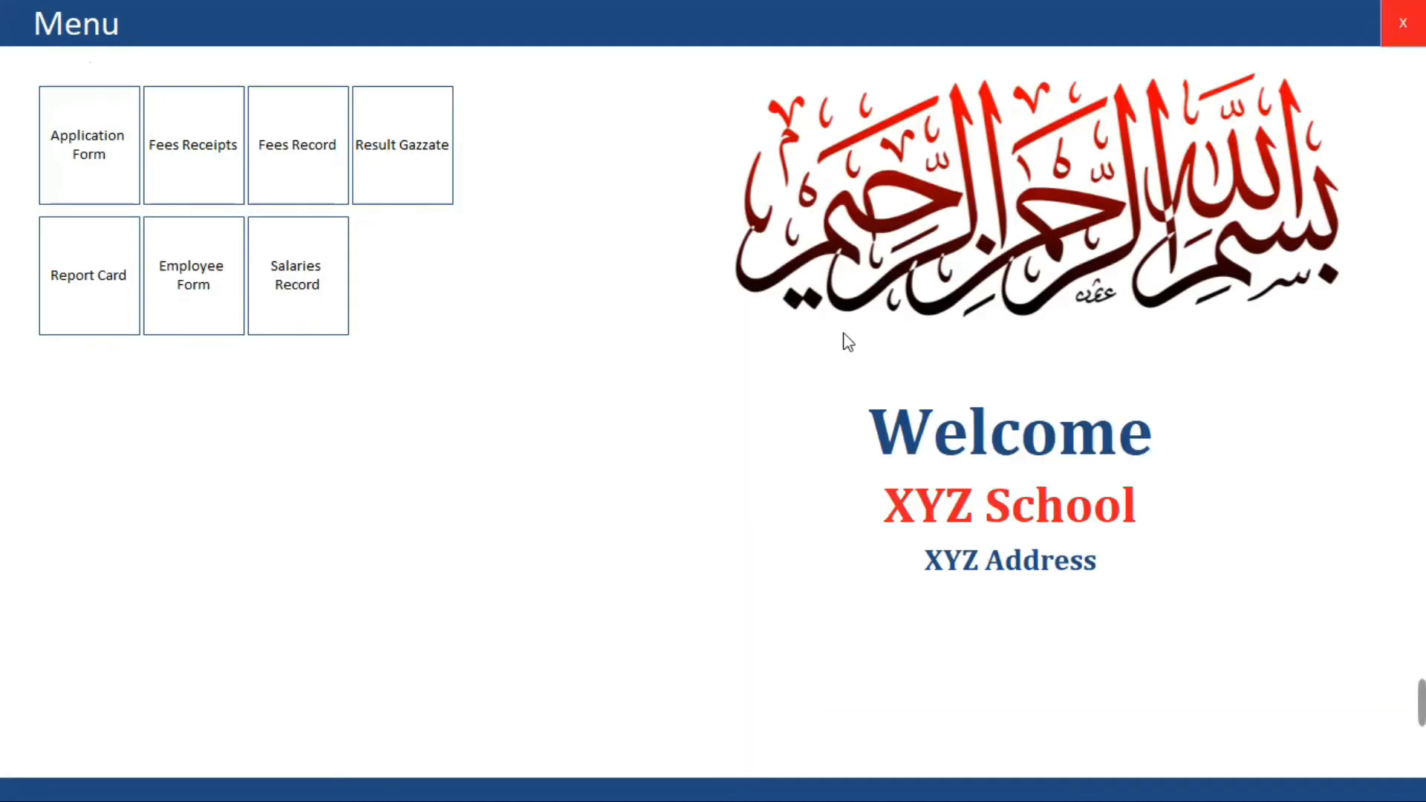